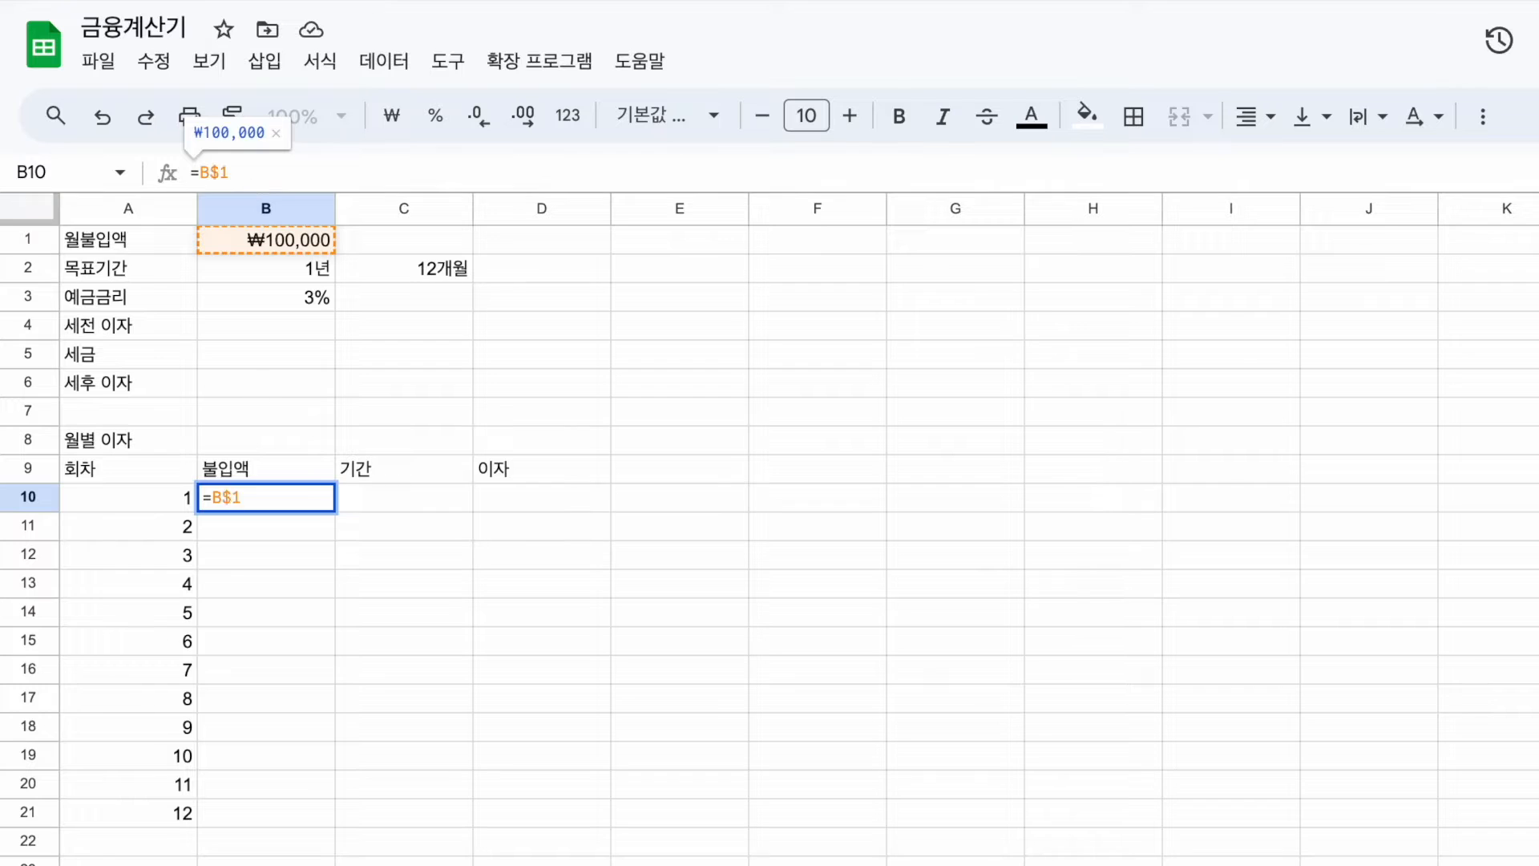
Step: Copy the B10 formula =B$1 down the 불입액 column through B21
click(289, 499)
key(super+c)
click(303, 530)
key(super+v)
drag(335, 541, 321, 813)
Step: Test the linked payments by setting the 월불입액 in B1 to 150000, and restore it to 100000
click(301, 501)
click(292, 247)
text(150000)
key(Return)
key(Up)
text(100000)
key(Return)
click(400, 505)
click(178, 505)
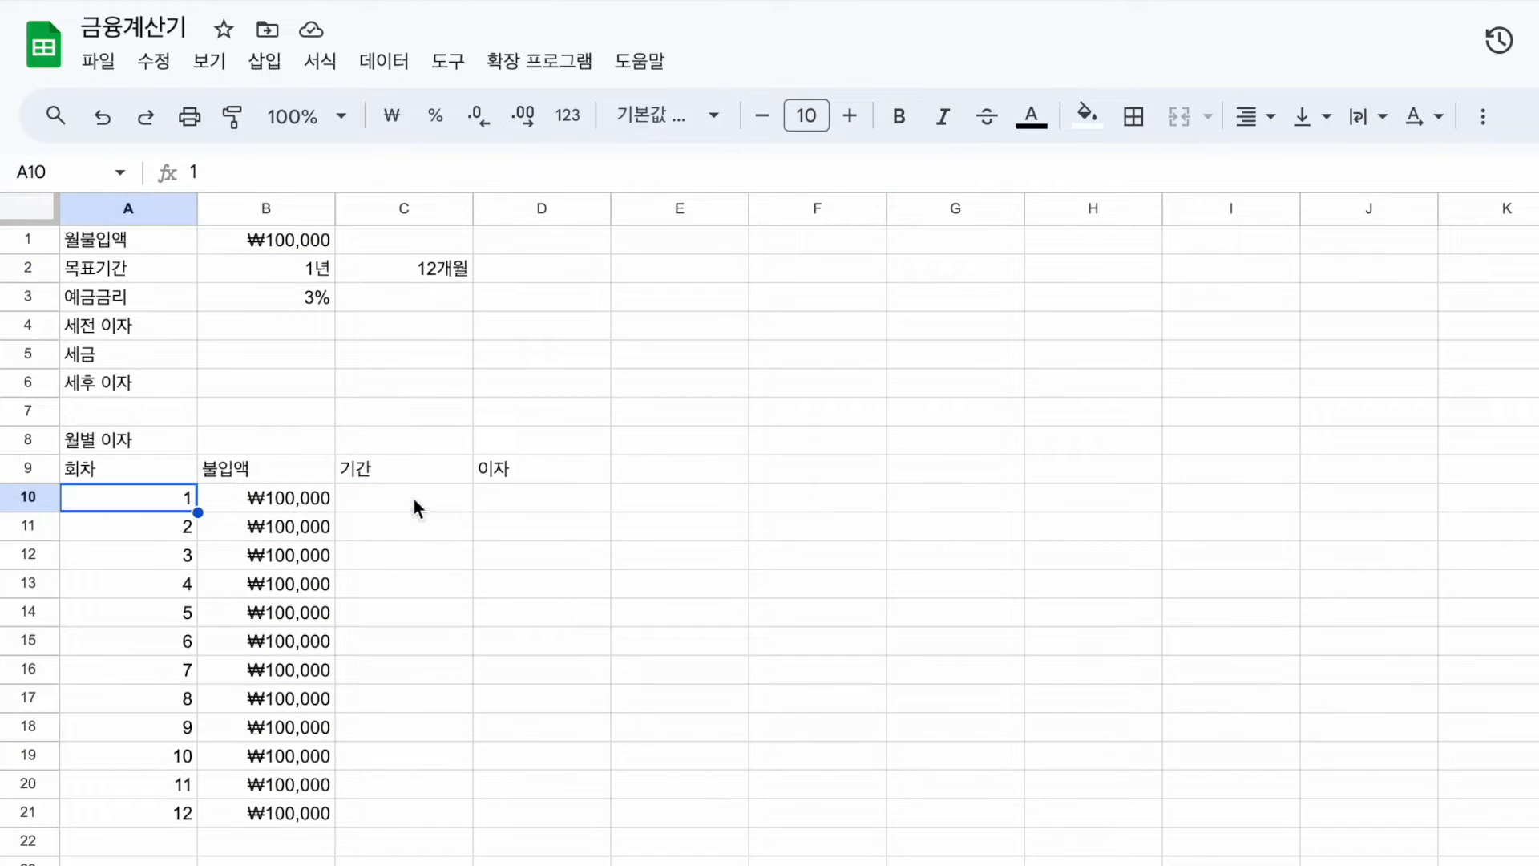
click(379, 531)
click(304, 531)
click(351, 556)
Step: Enter =C$2-A10+1 in C10 and fill the remaining months down through C21
click(377, 503)
text(=)
click(393, 269)
click(212, 174)
text($-)
click(179, 508)
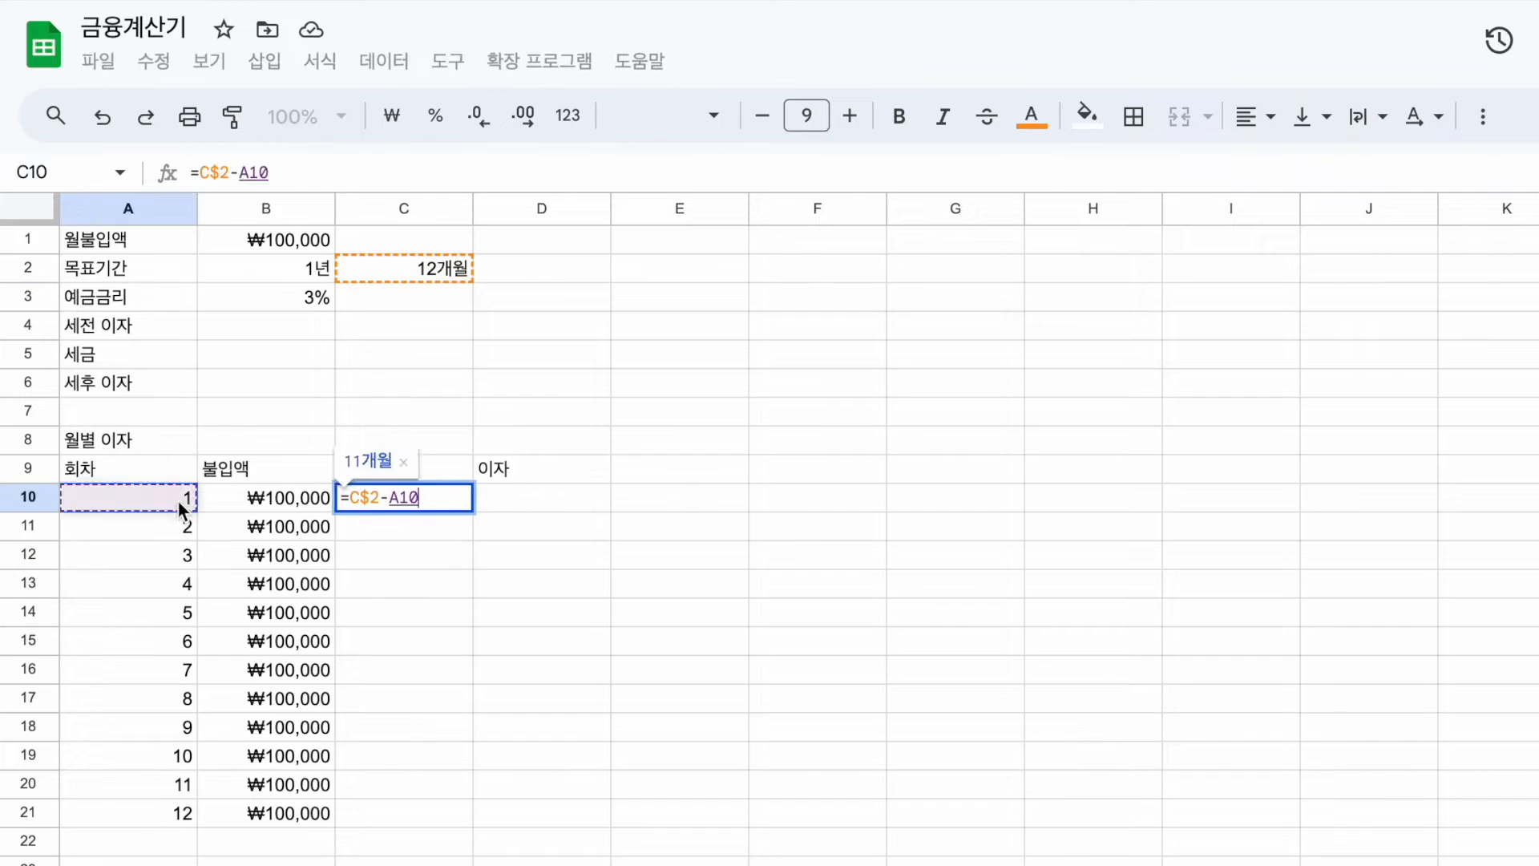
text(+1)
key(Return)
click(505, 702)
Step: Head columns C and D 기간(월) and 기간(연), enter =C10/12 in D10 and fill it down through D21
text((월)기간(연)=C10/12)
key(Return)
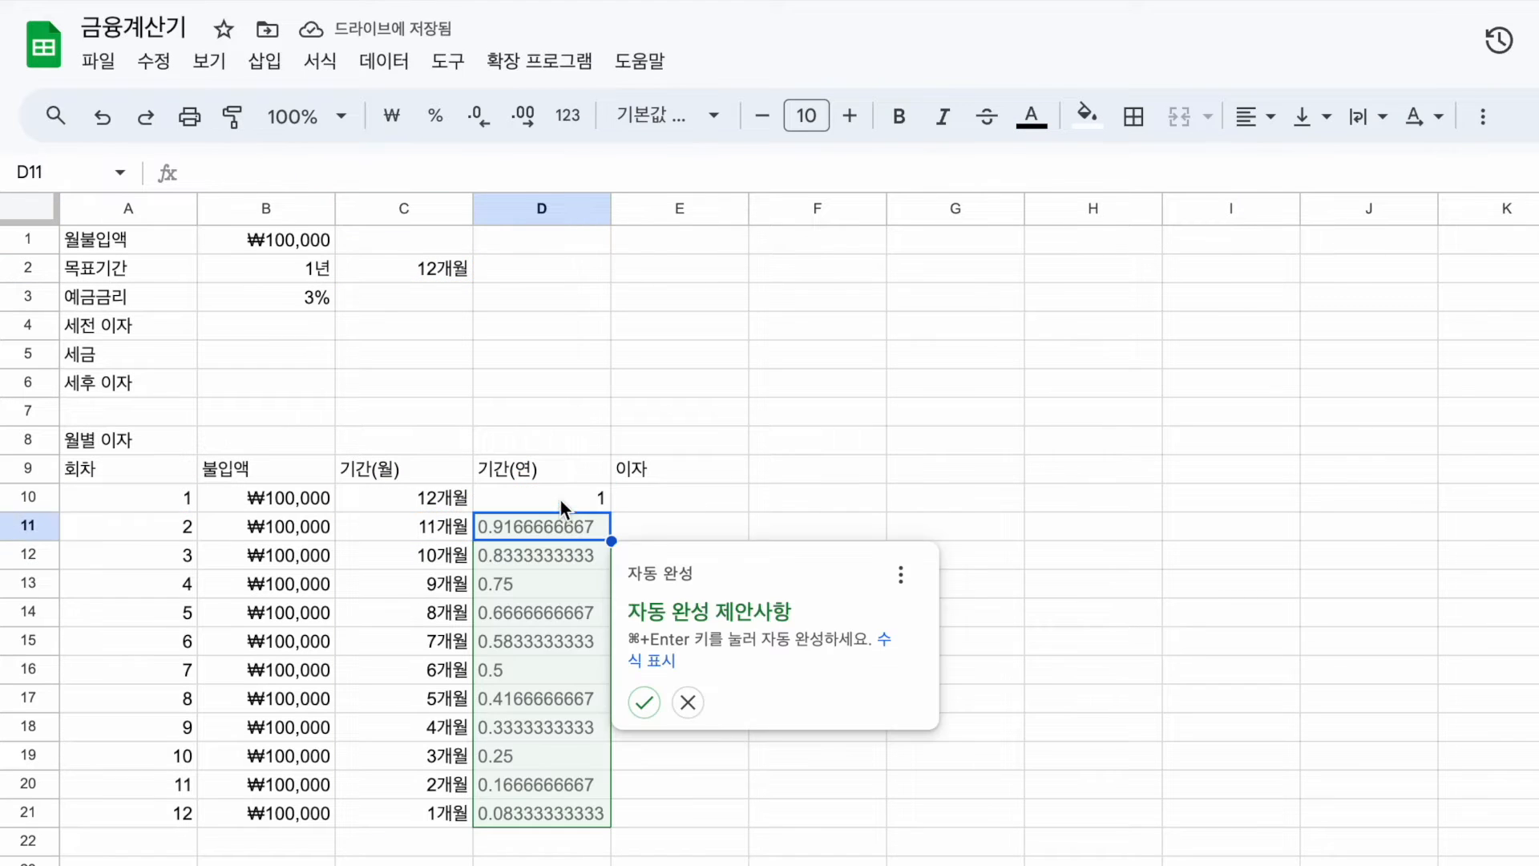
click(639, 701)
Step: Format the 기간(연) values in D10:D21 with three decimal places
click(320, 61)
mouse_move(537, 187)
click(522, 117)
click(553, 499)
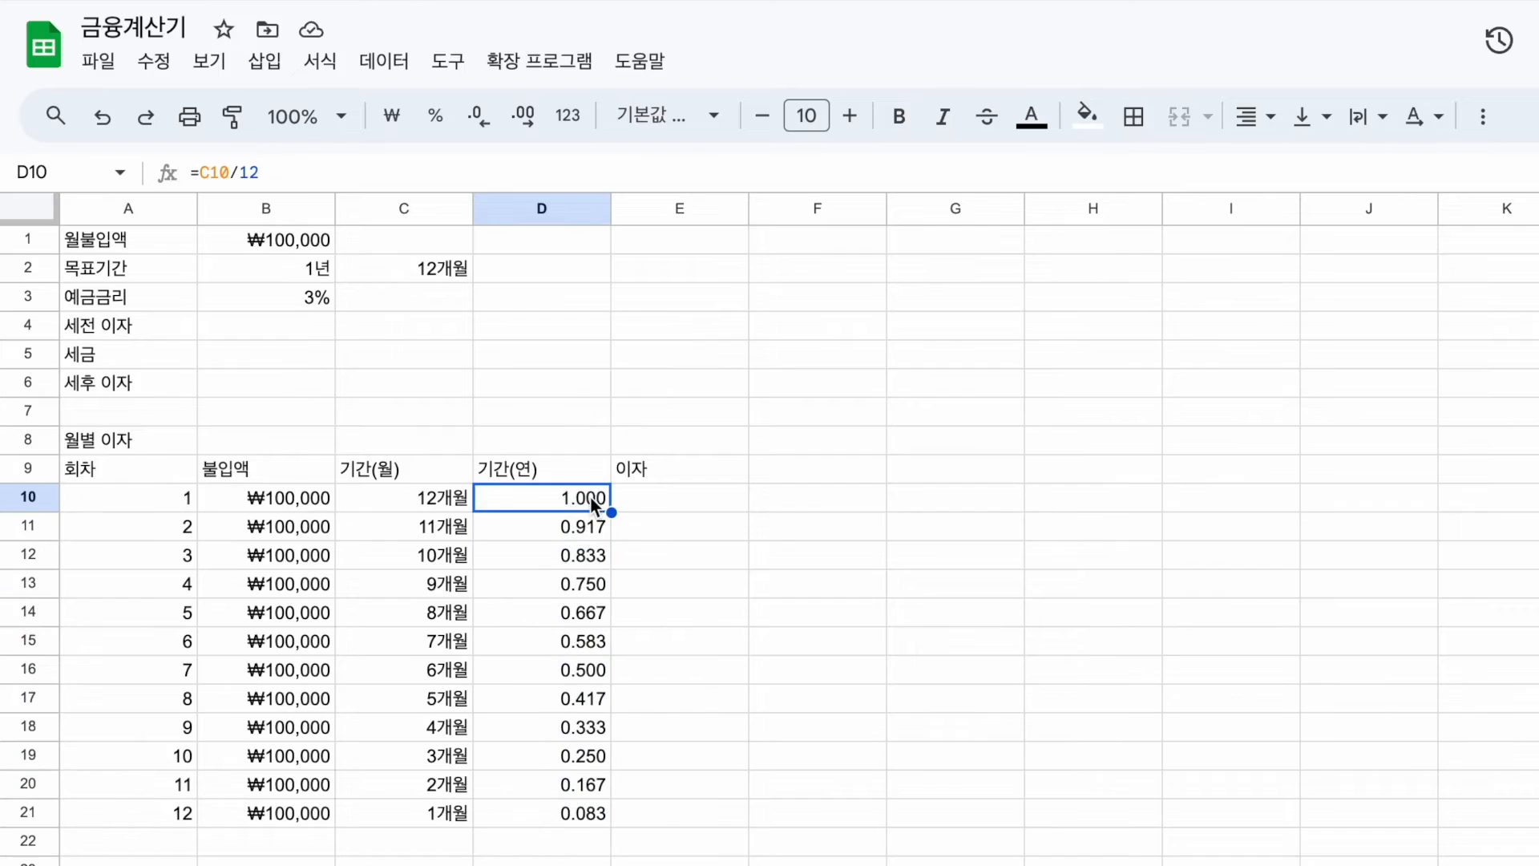
click(553, 555)
Step: Calculate the monthly interest with =B10*D10*B$3 in E10 and fill it down through E21
click(314, 503)
click(677, 501)
text(=B10*D10*B$3)
key(Return)
click(787, 705)
Step: Examine the filled interest formulas cell by cell down the 이자 column
key(Up)
key(Down)
key(Down)
key(Down)
key(Down)
key(Down)
key(Down)
key(Down)
key(Down)
key(Down)
key(Down)
key(Down)
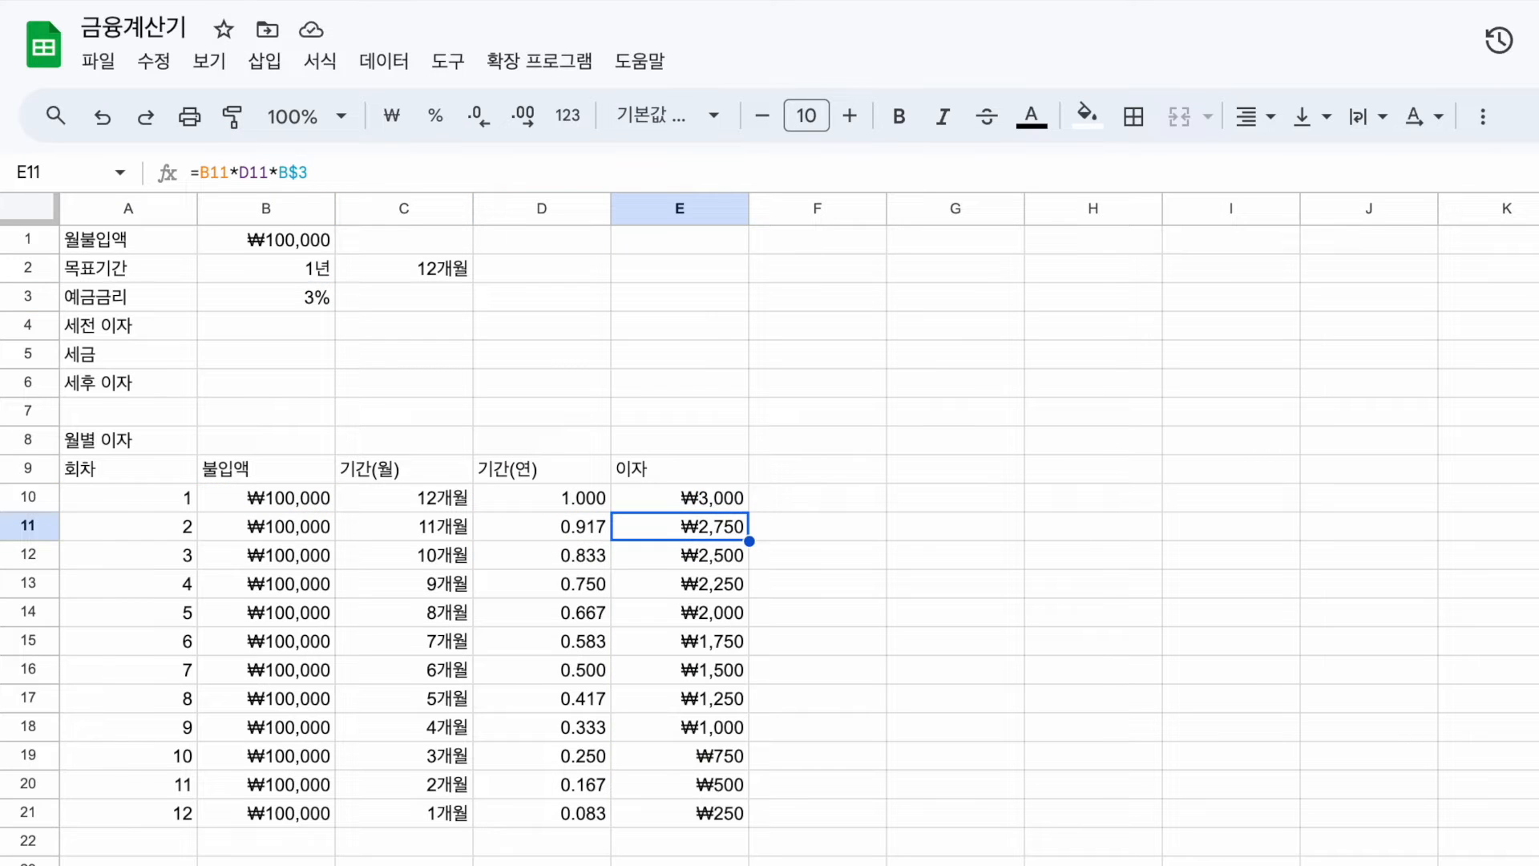
Step: Label A22 합계 and total the 이자 column in E22 with SUM(E9:E21)
scroll(789, 714, down, 1)
click(125, 815)
text(합계)
click(680, 813)
text(=)
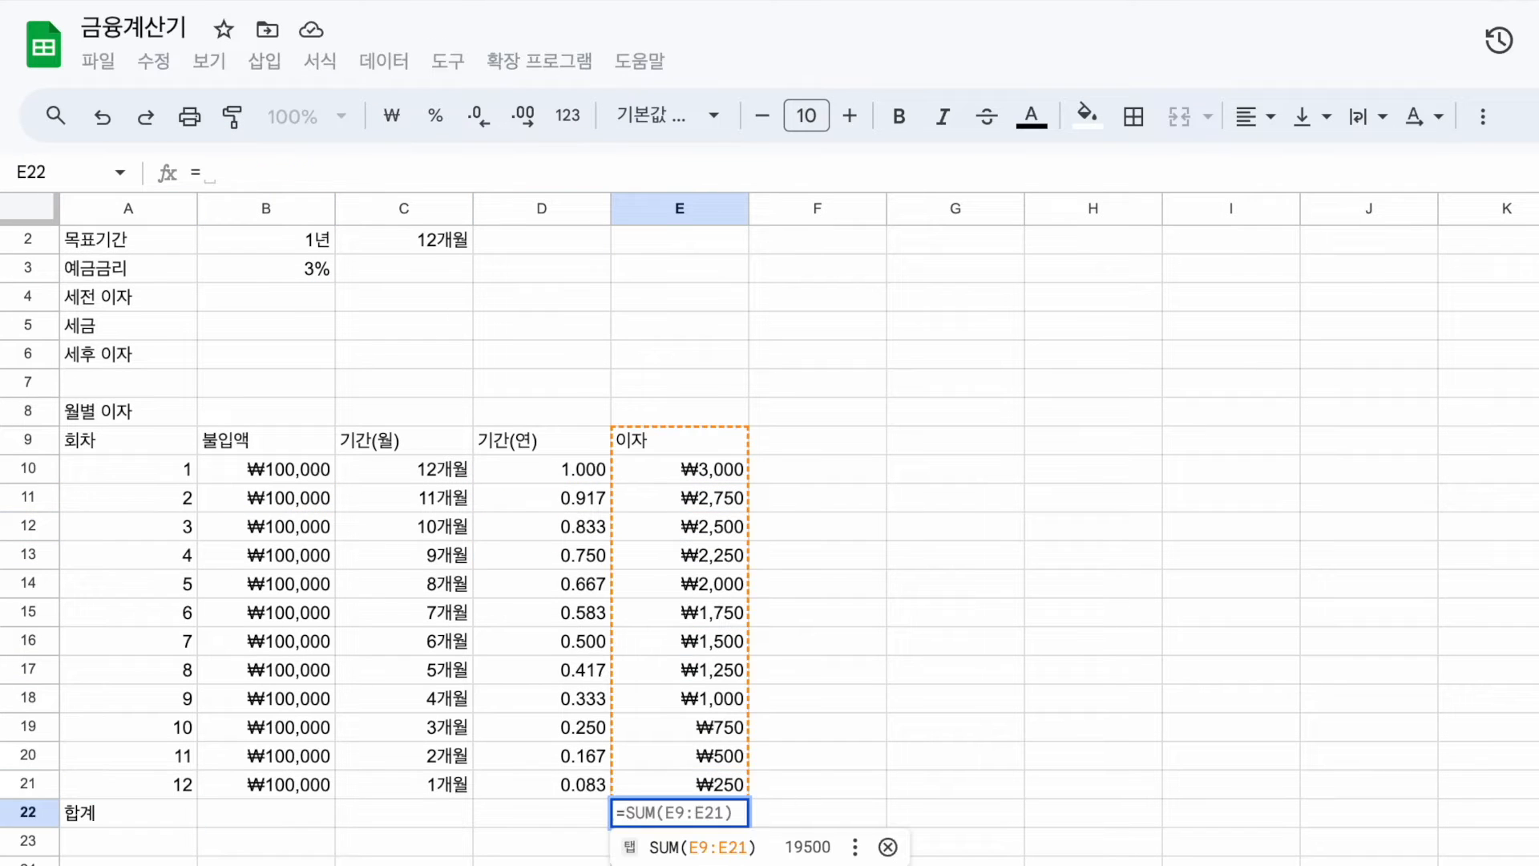
click(721, 849)
Step: Link the 세전 이자 cell B4 to the interest total with =E22 and format it as won currency
click(297, 297)
text(=E22)
key(Return)
click(305, 297)
click(391, 116)
Step: Calculate the 세금 in B5 as =B4*0.154 and begin the 세후 이자 formula in B6 with B4
scroll(401, 349, up, 1)
click(305, 353)
text(=)
click(305, 326)
text(*0.154)
key(Return)
text(=)
click(305, 325)
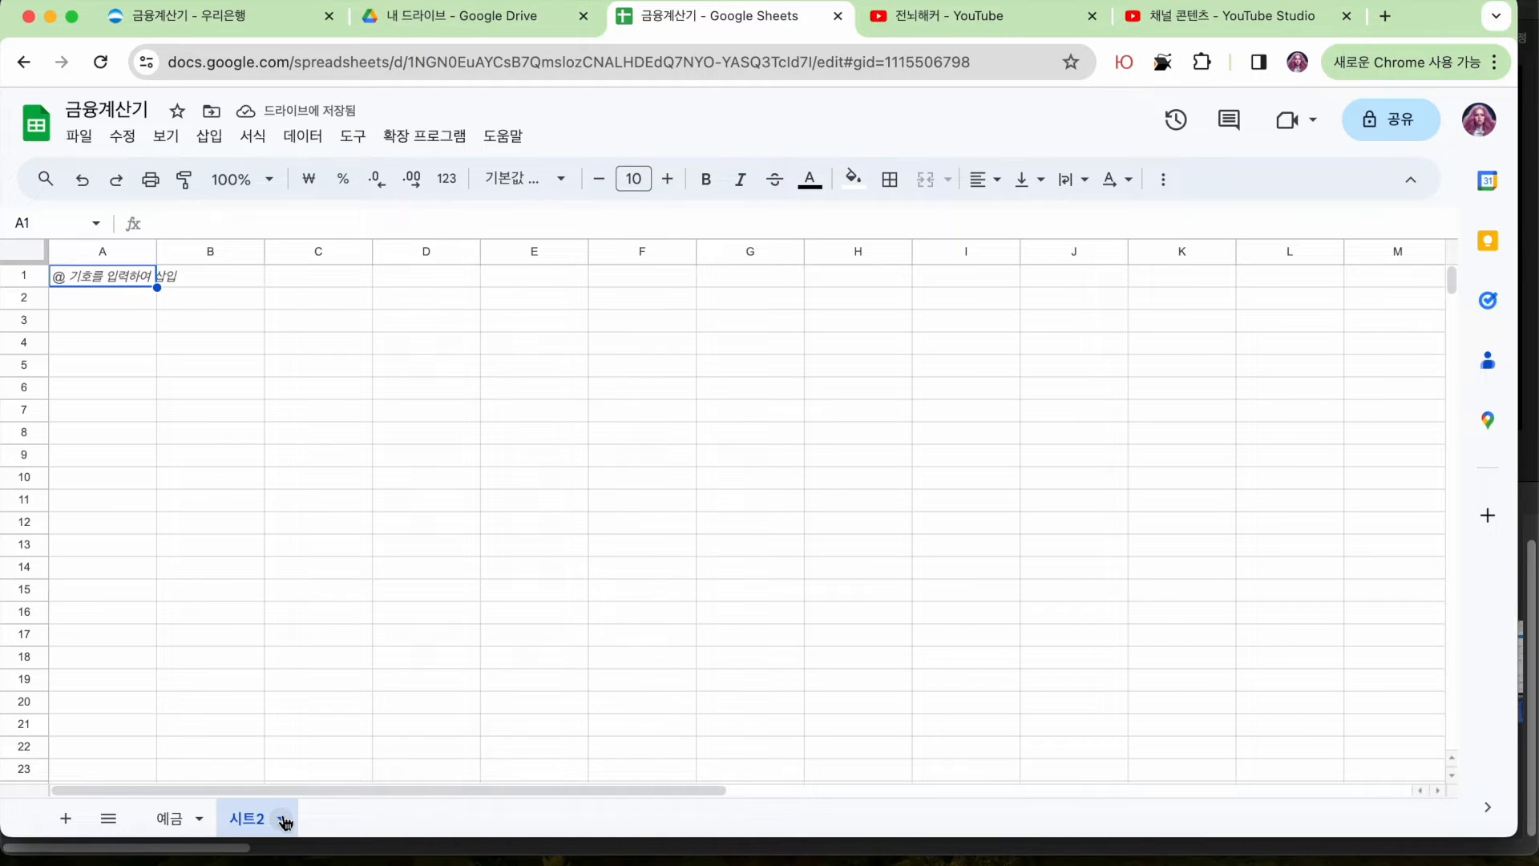
Step: Rename the sheet 시트2 as 적금
click(283, 819)
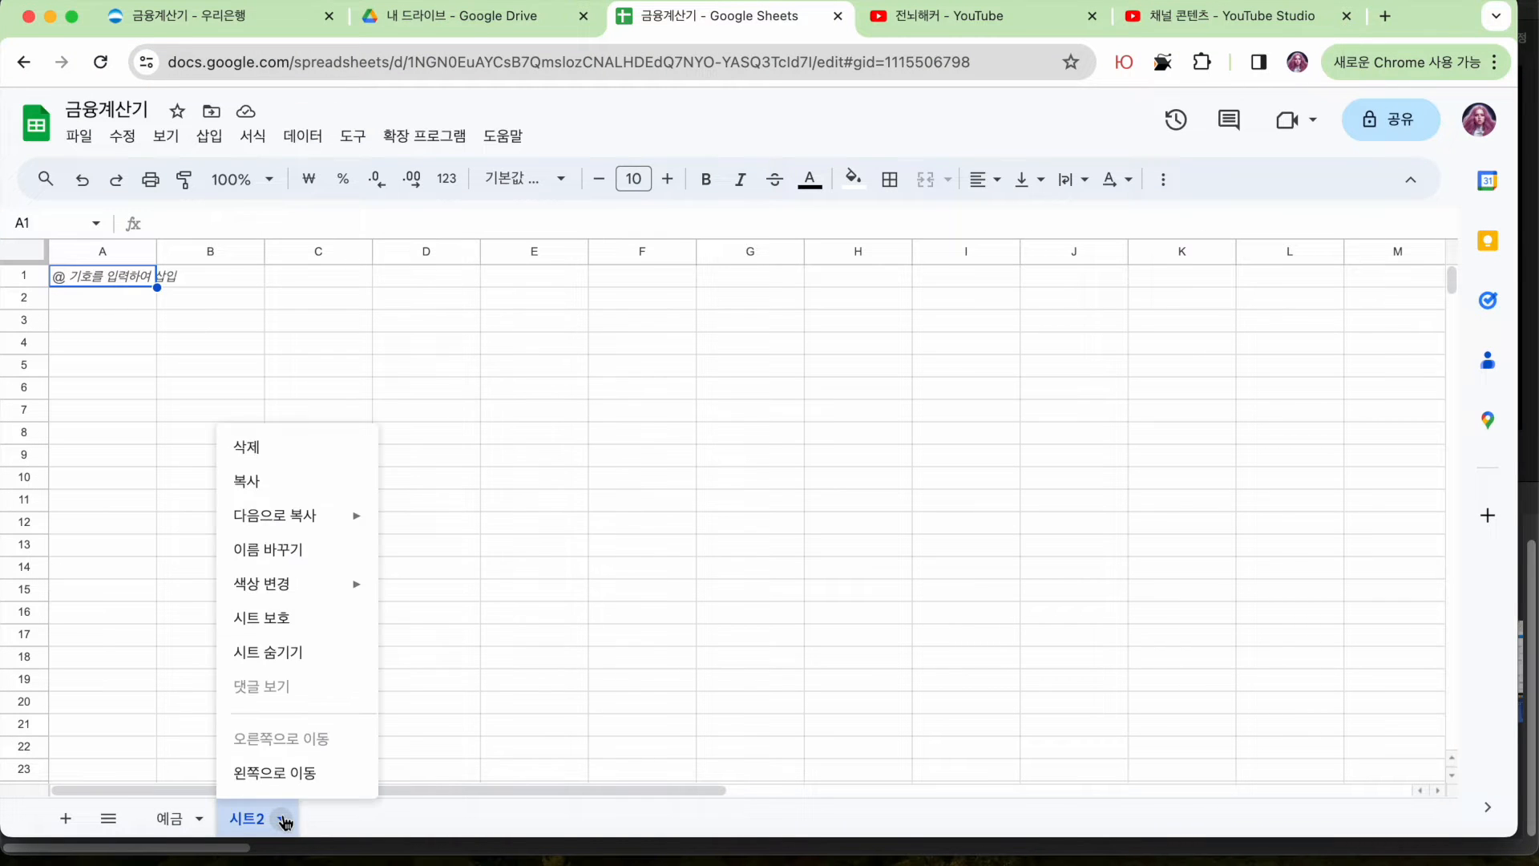
click(287, 546)
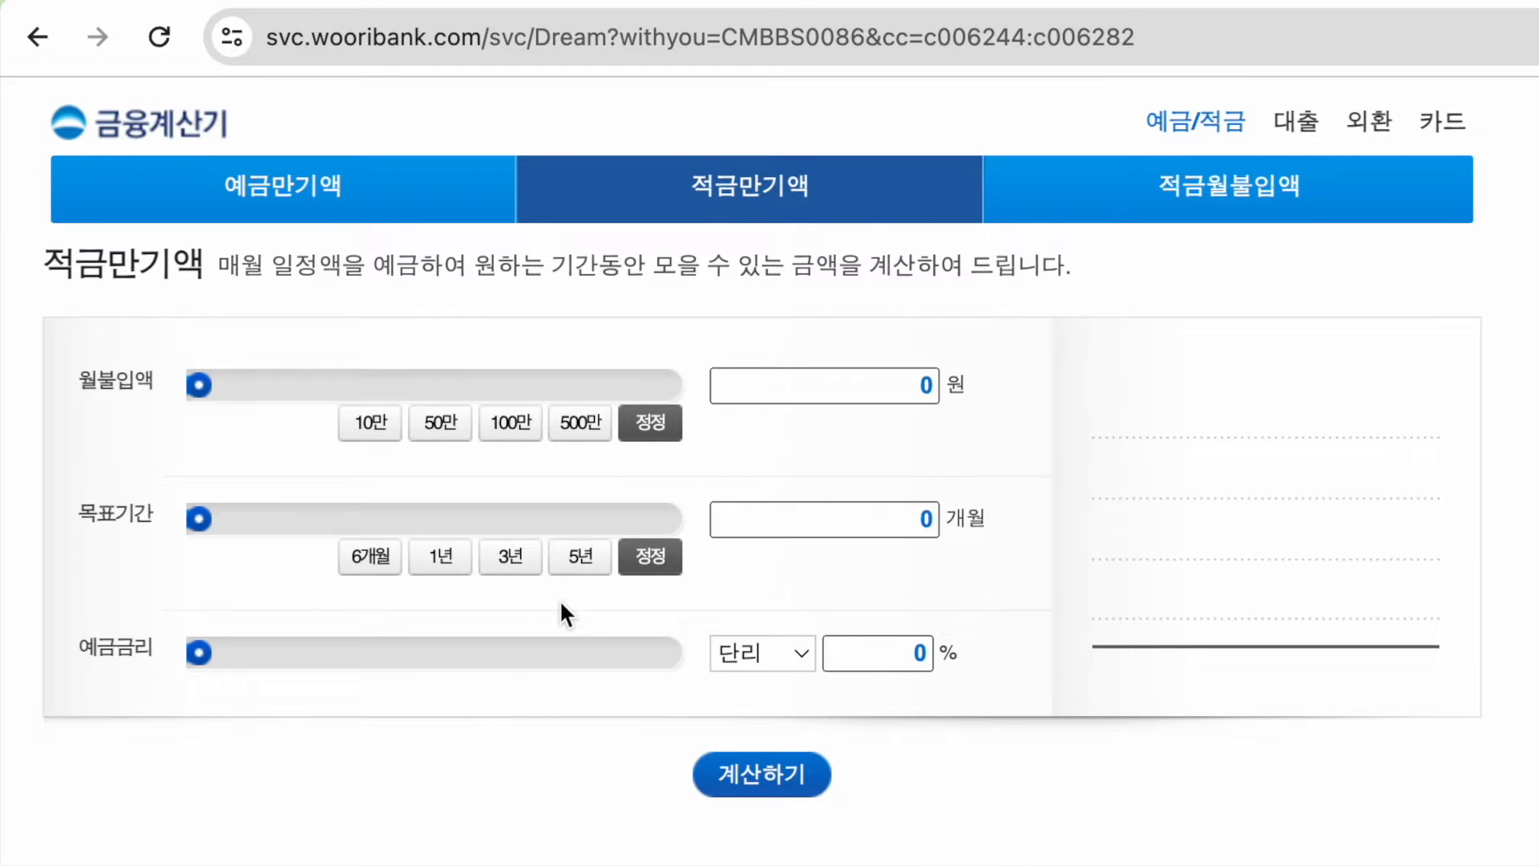
Step: In the Woori Bank 적금만기액 calculator, calculate the result for 100,000원 monthly over 12개월 at 3% 단리
click(386, 425)
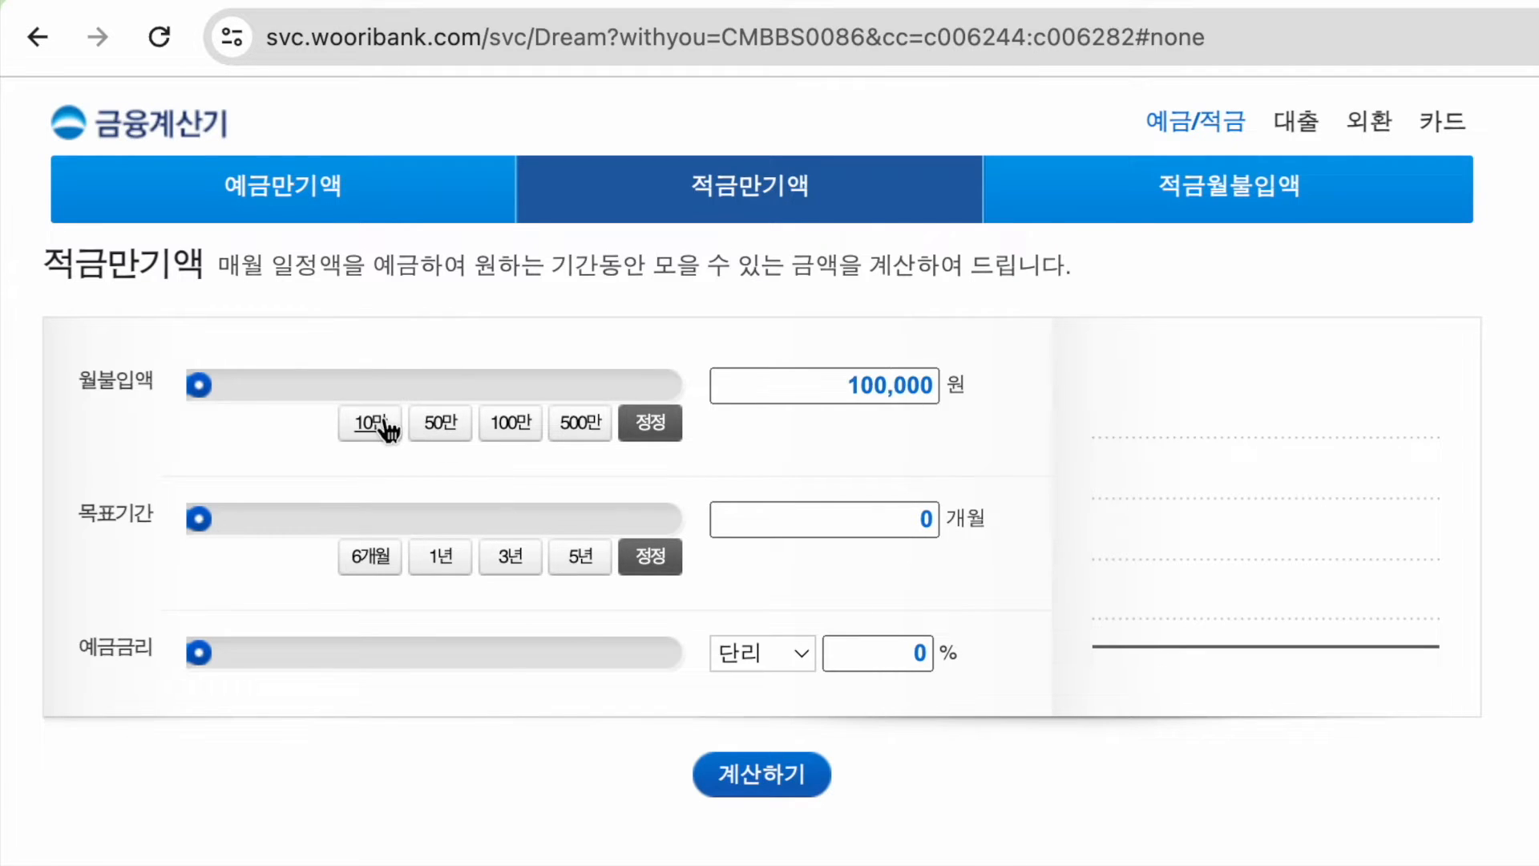
click(442, 571)
click(924, 651)
text(3)
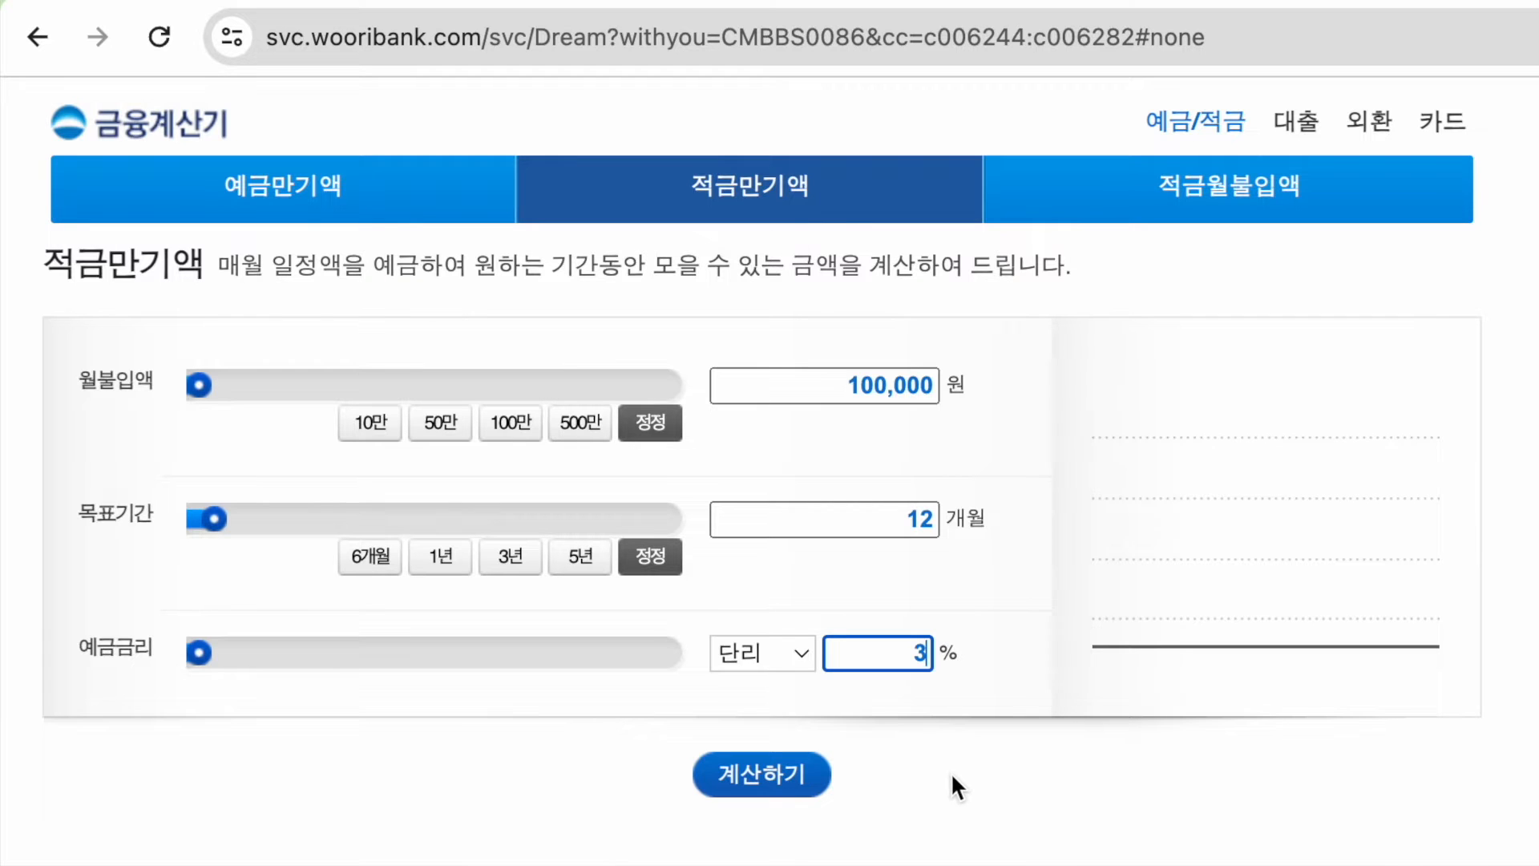
click(762, 775)
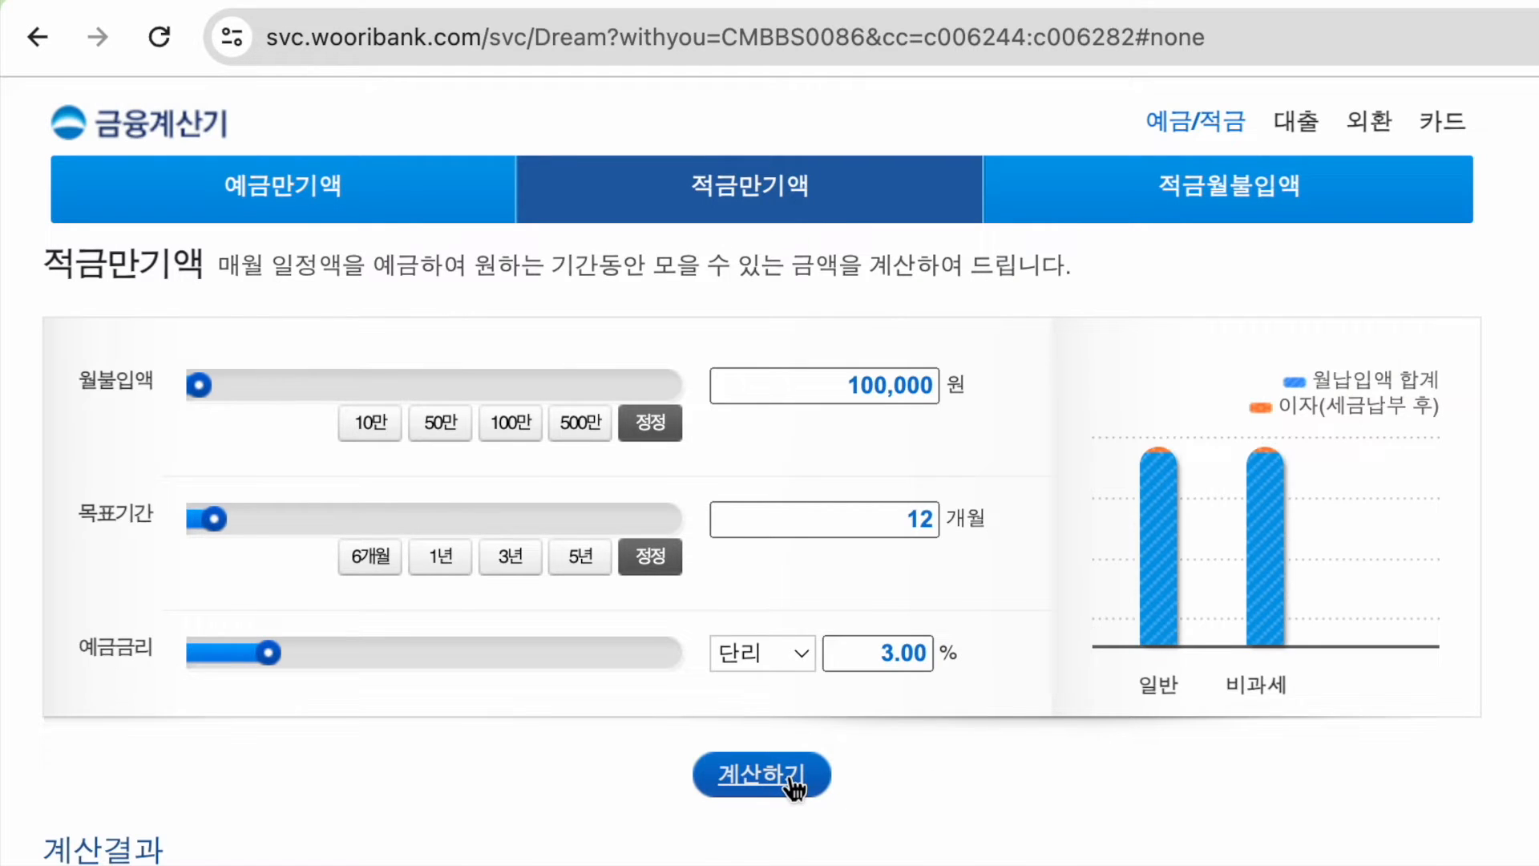
scroll(492, 656, down, 5)
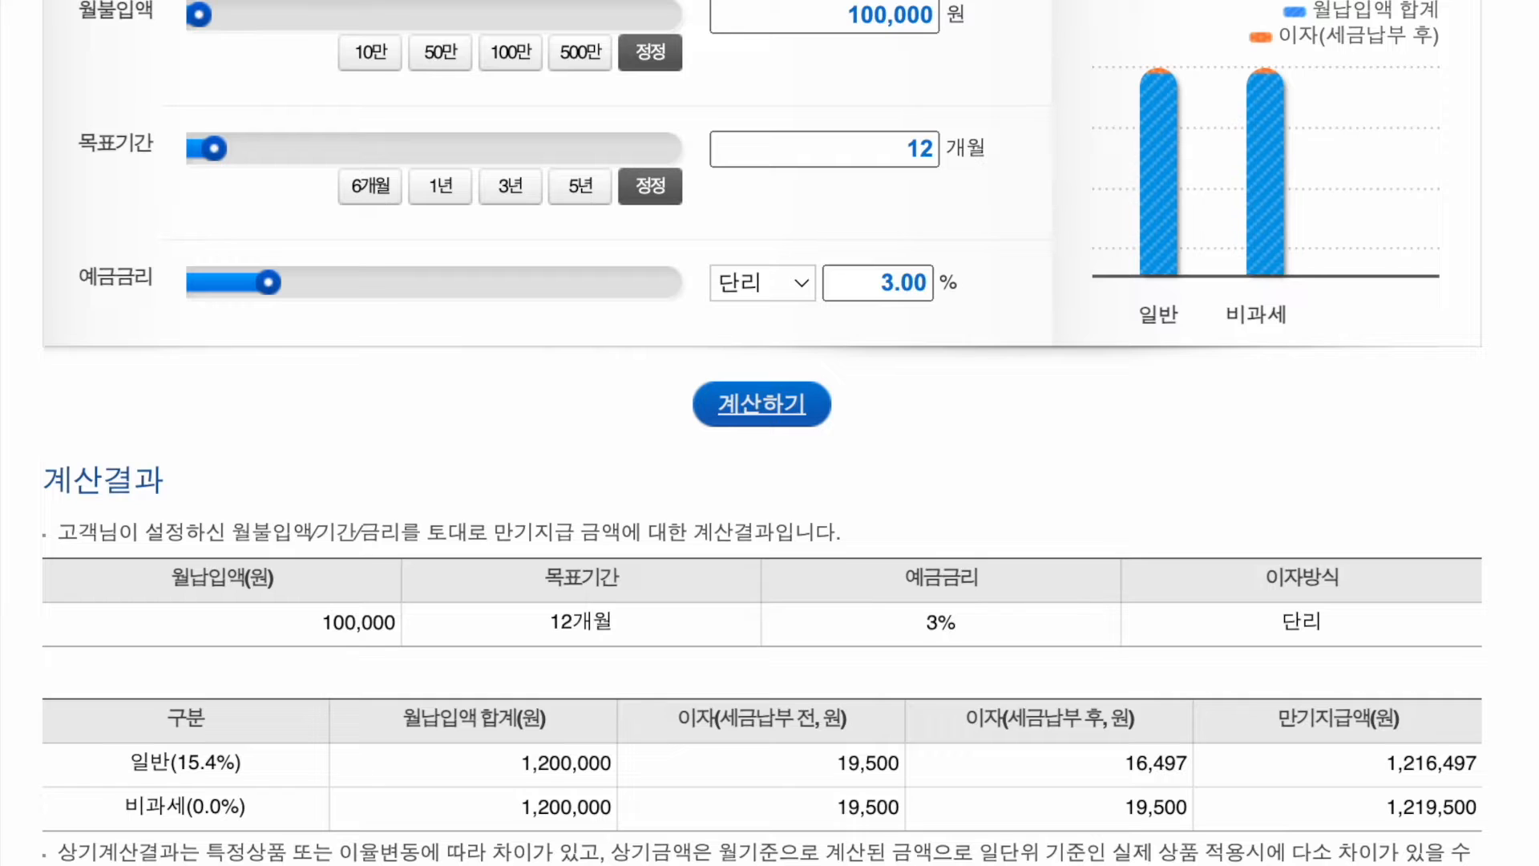
Step: Enter the labels 월불입액, 목표기간 and 예금금리 in A1:A3 of the 적금 sheet in Google Sheets
text(월불)
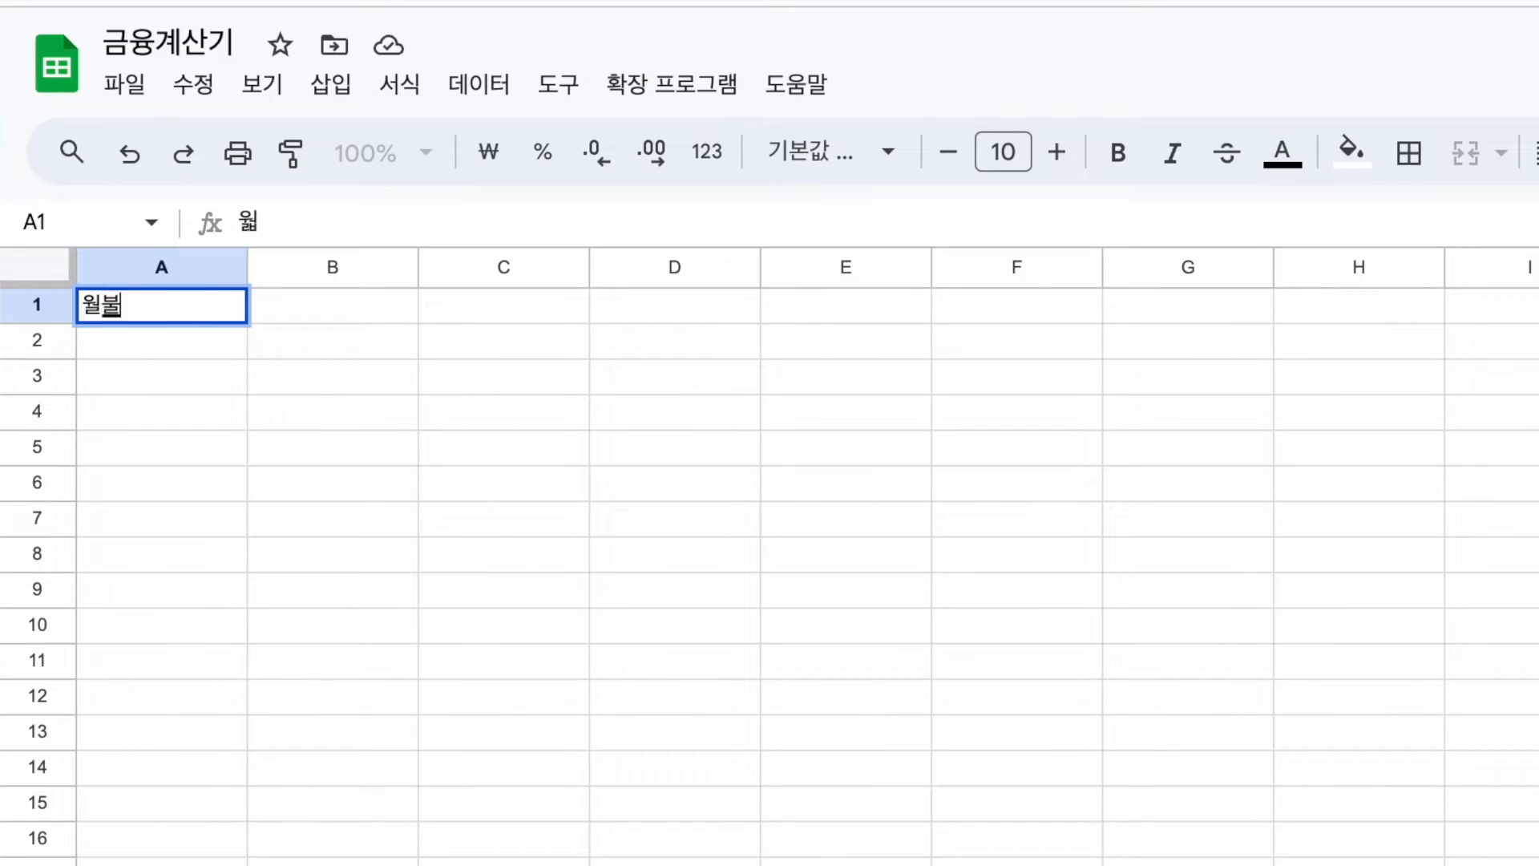
text(이ㅂ액)
key(Return)
text(목ㅍ)
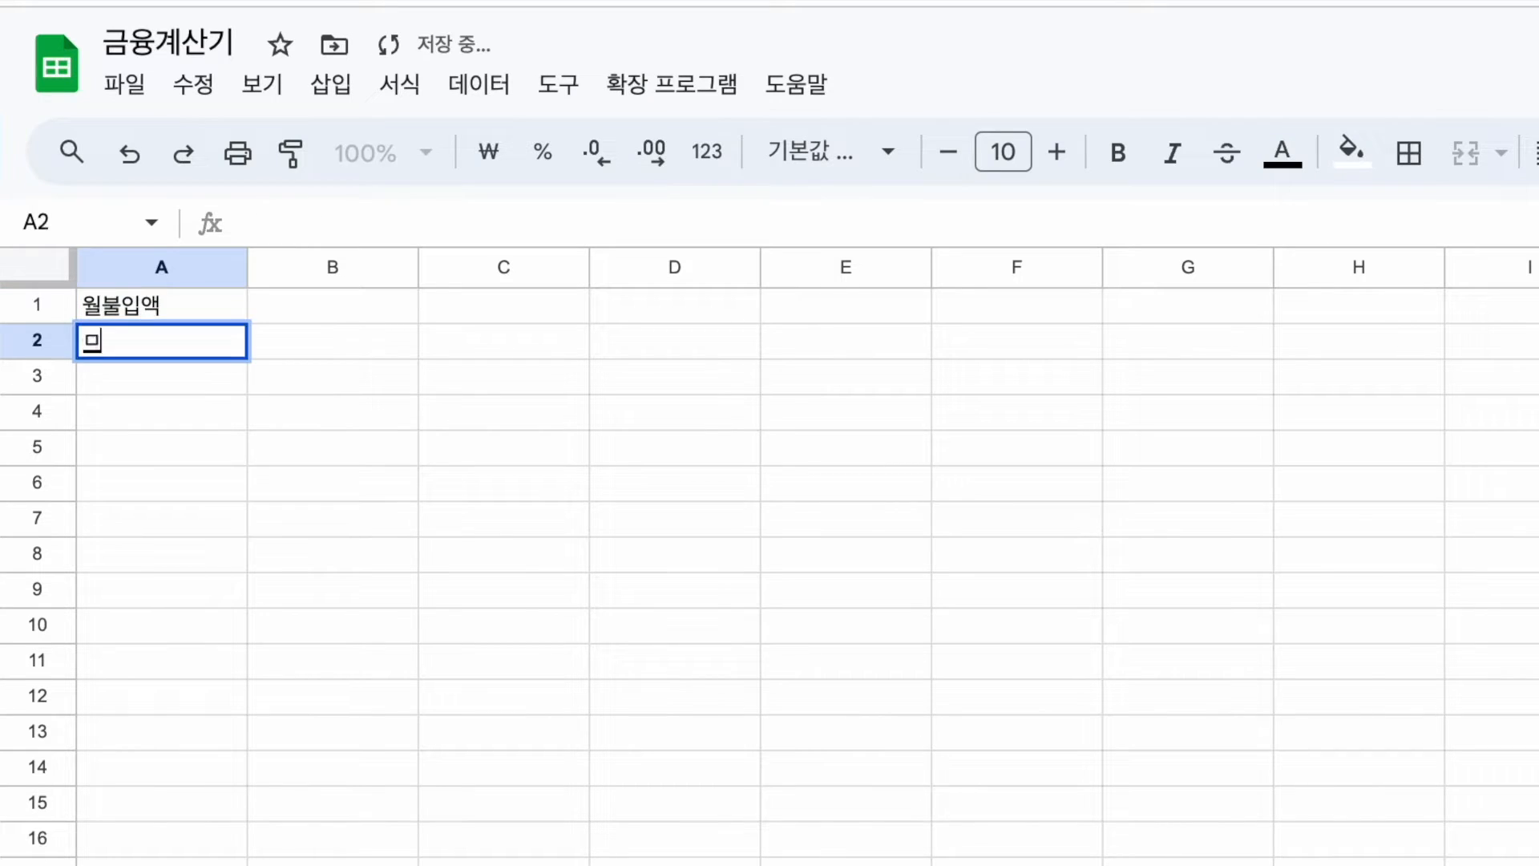
text(ㅛ기간)
key(Return)
text(ㅇㅖ금그)
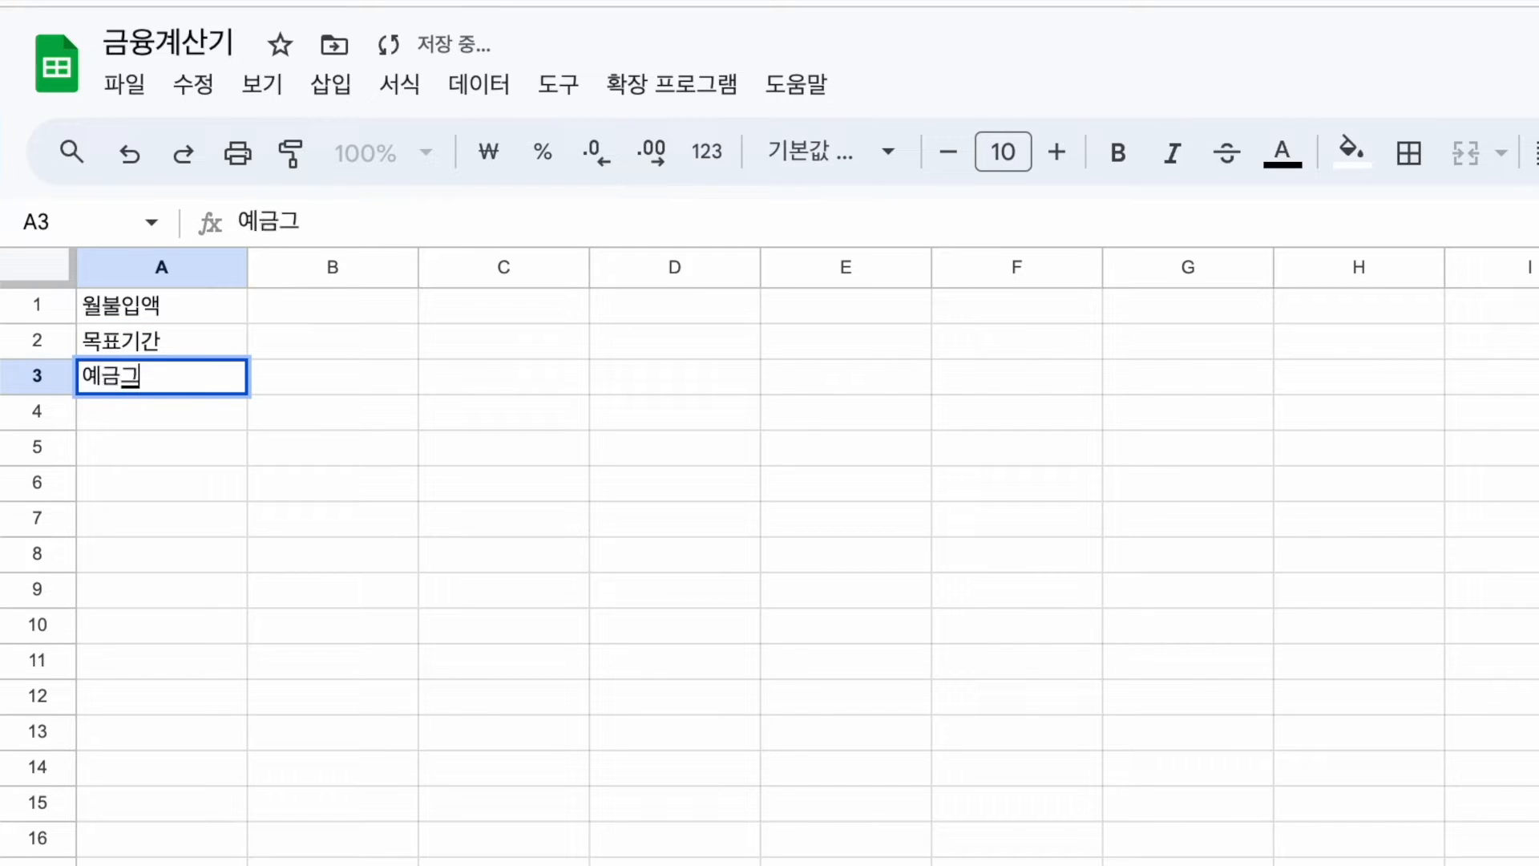
text(ㅁ리)
key(Return)
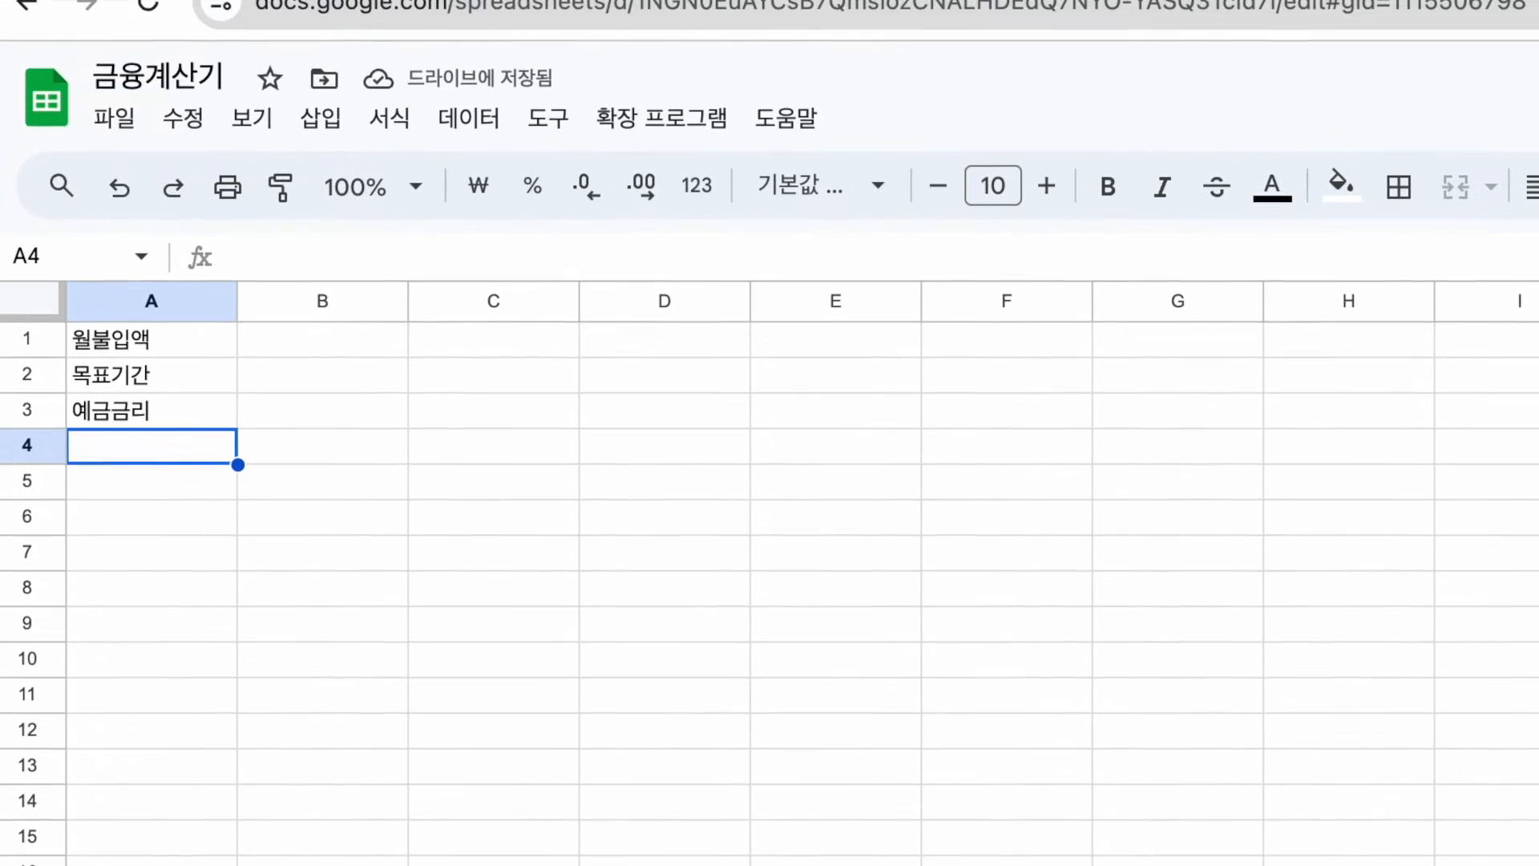
Step: Add the labels 세전 이자, 세금 and 세후 이자 in A4:A6
text(세전 이)
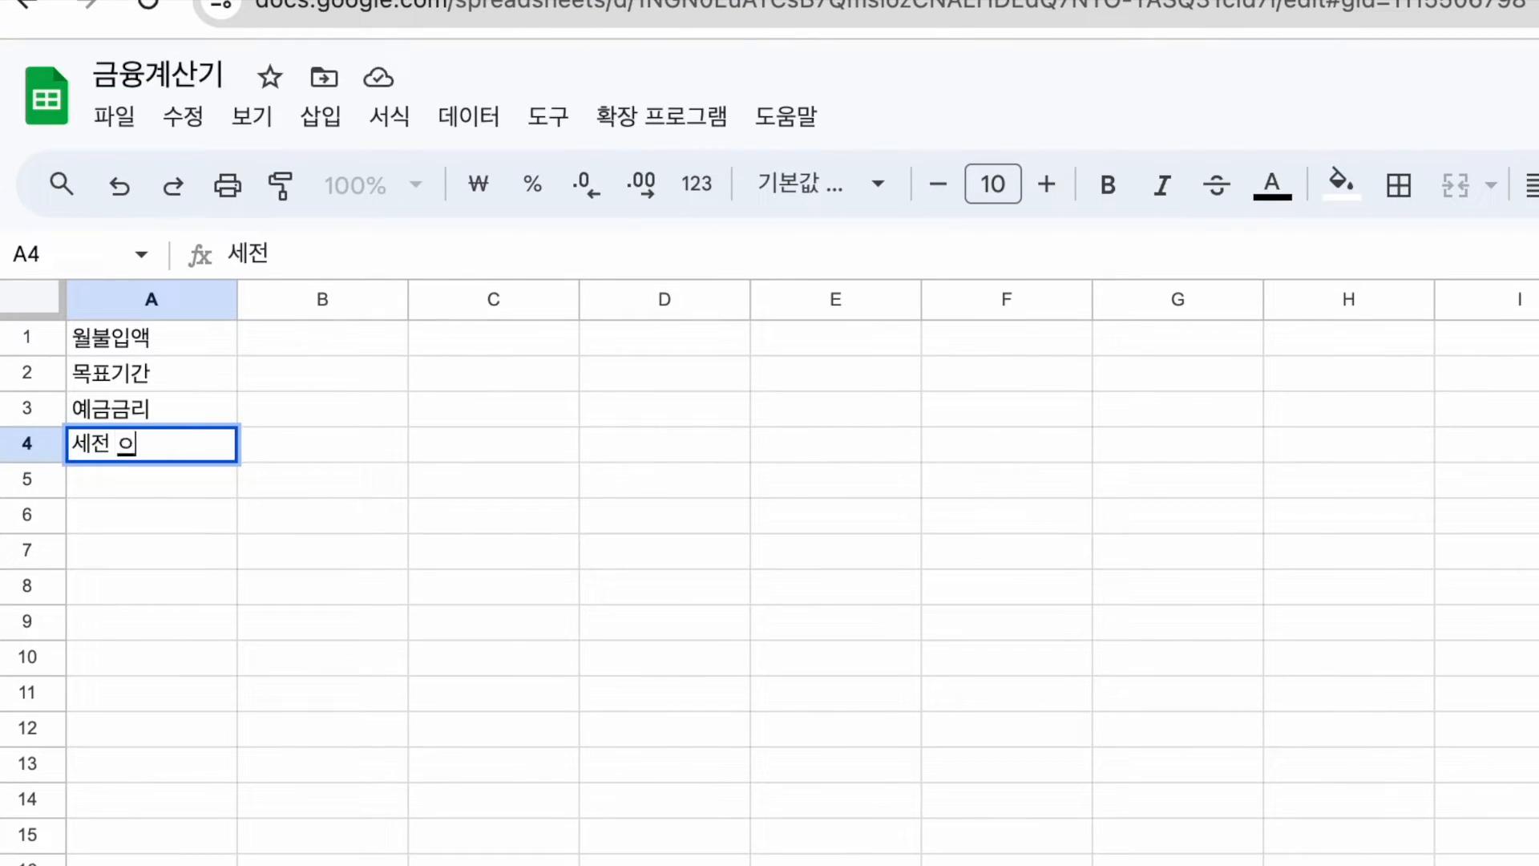
text(자)
key(Return)
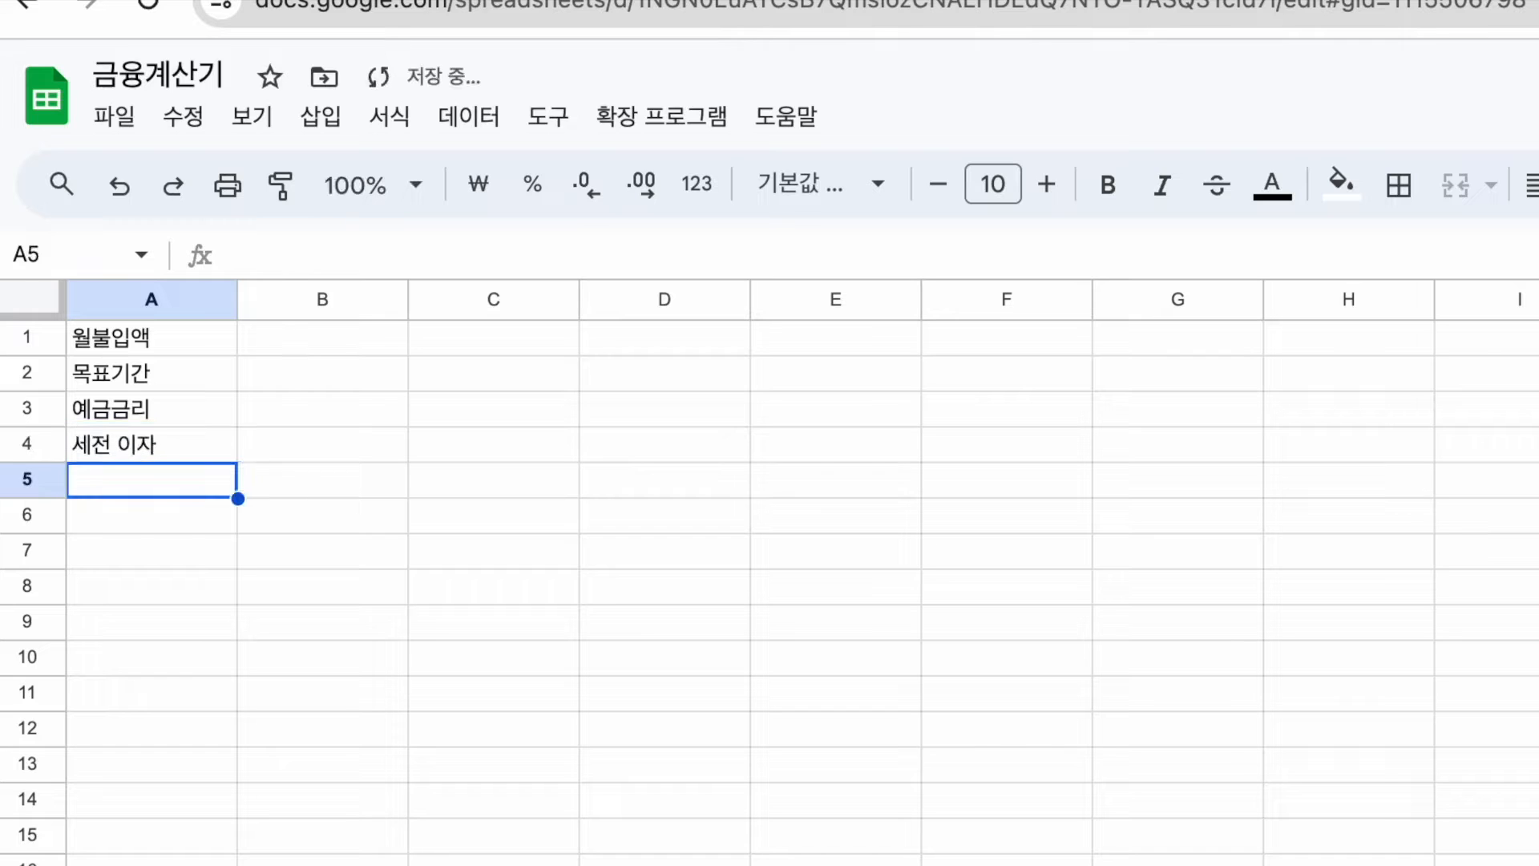
text(세금)
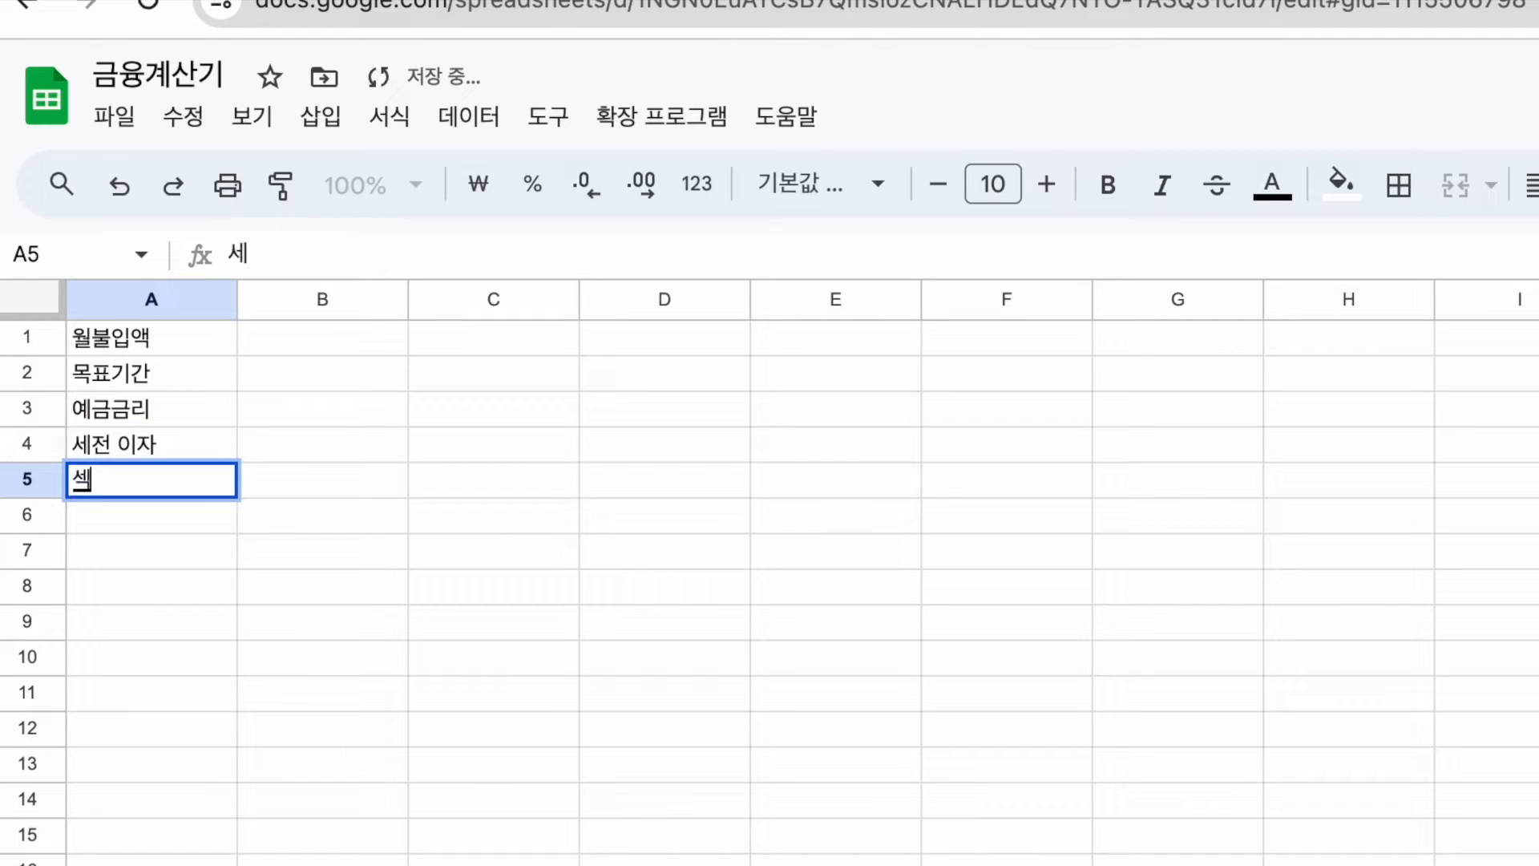
key(Return)
text(세후 이자)
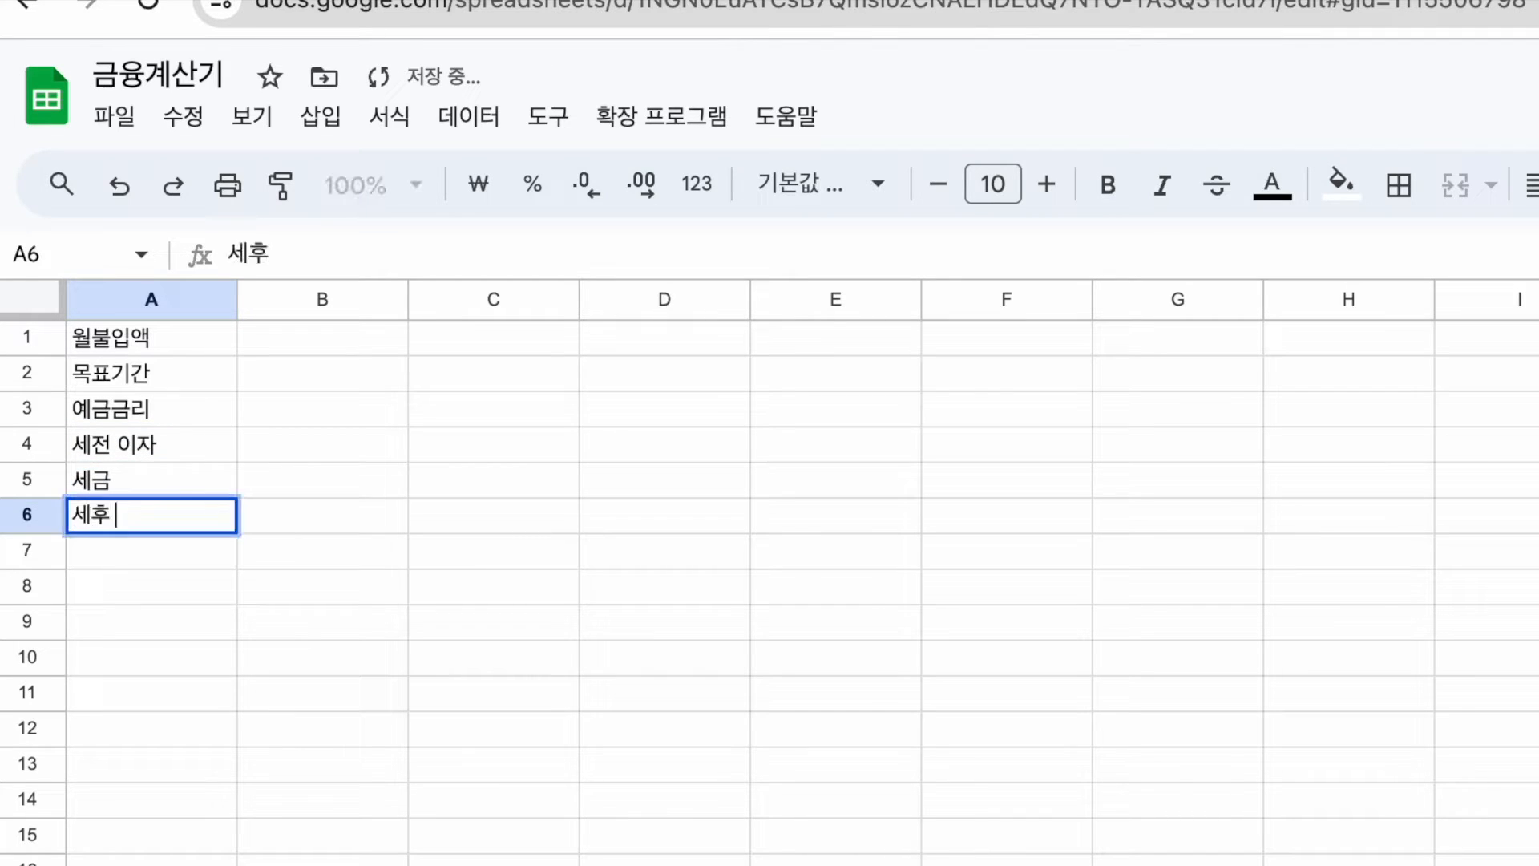
key(Return)
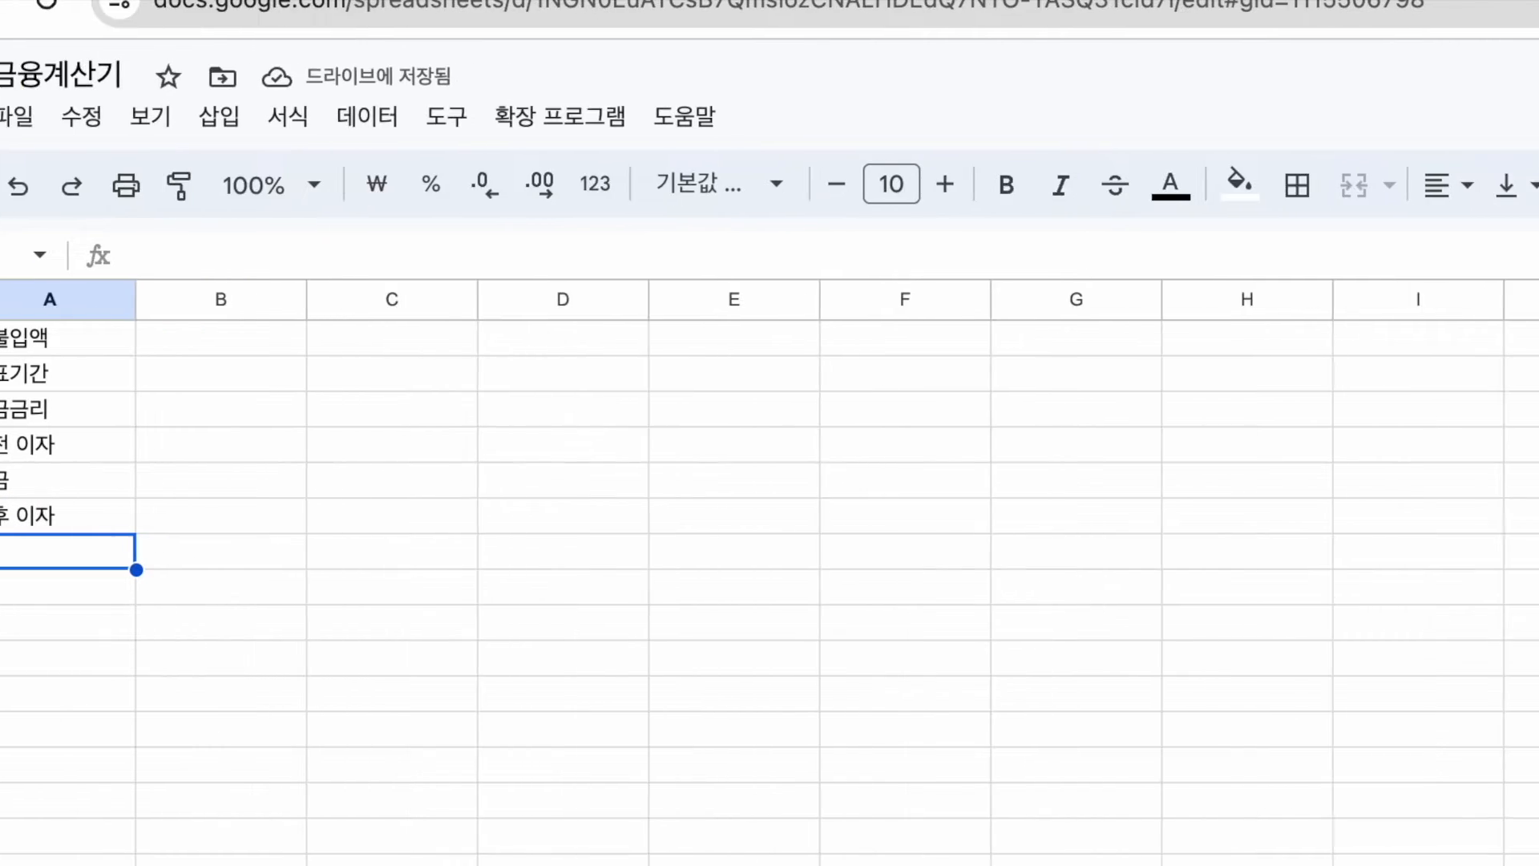
Step: Enter 100000 as the 월불입액 in B1 and apply the 통화 반올림됨 number format
click(354, 308)
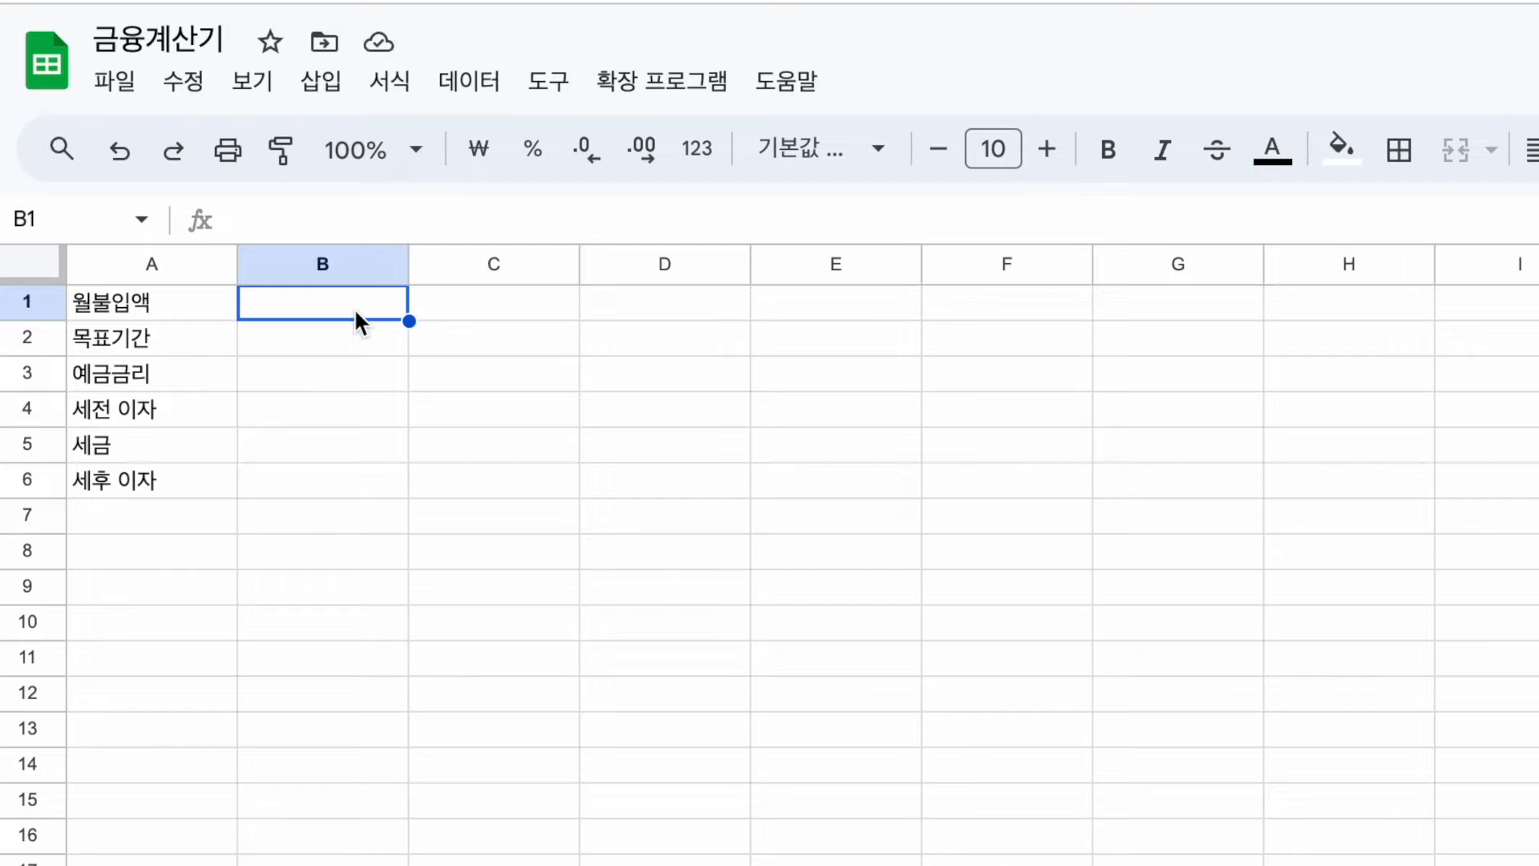
text(10)
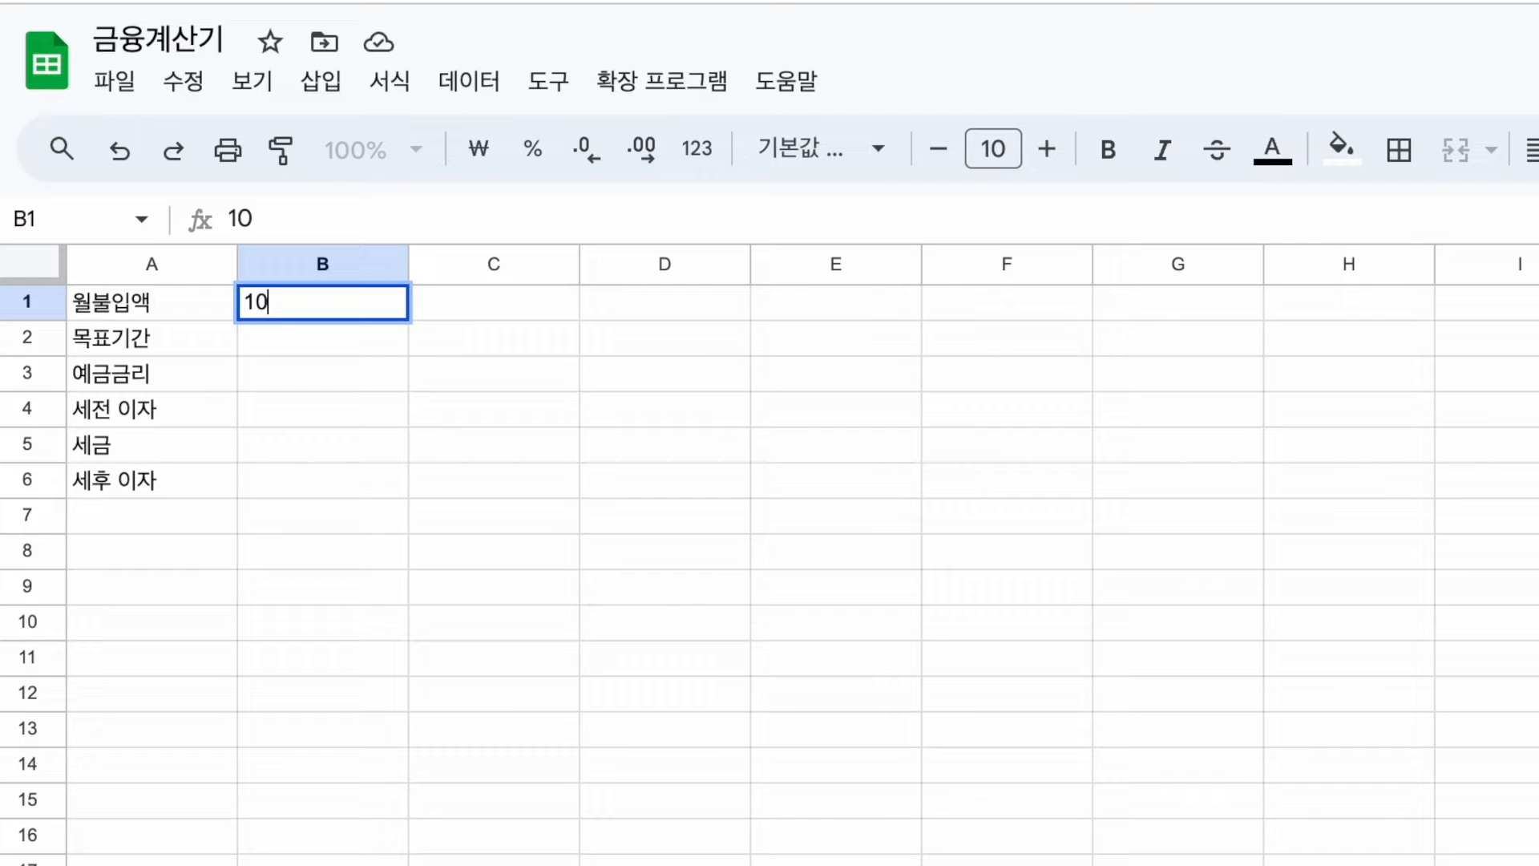
text(0000)
key(Return)
key(Up)
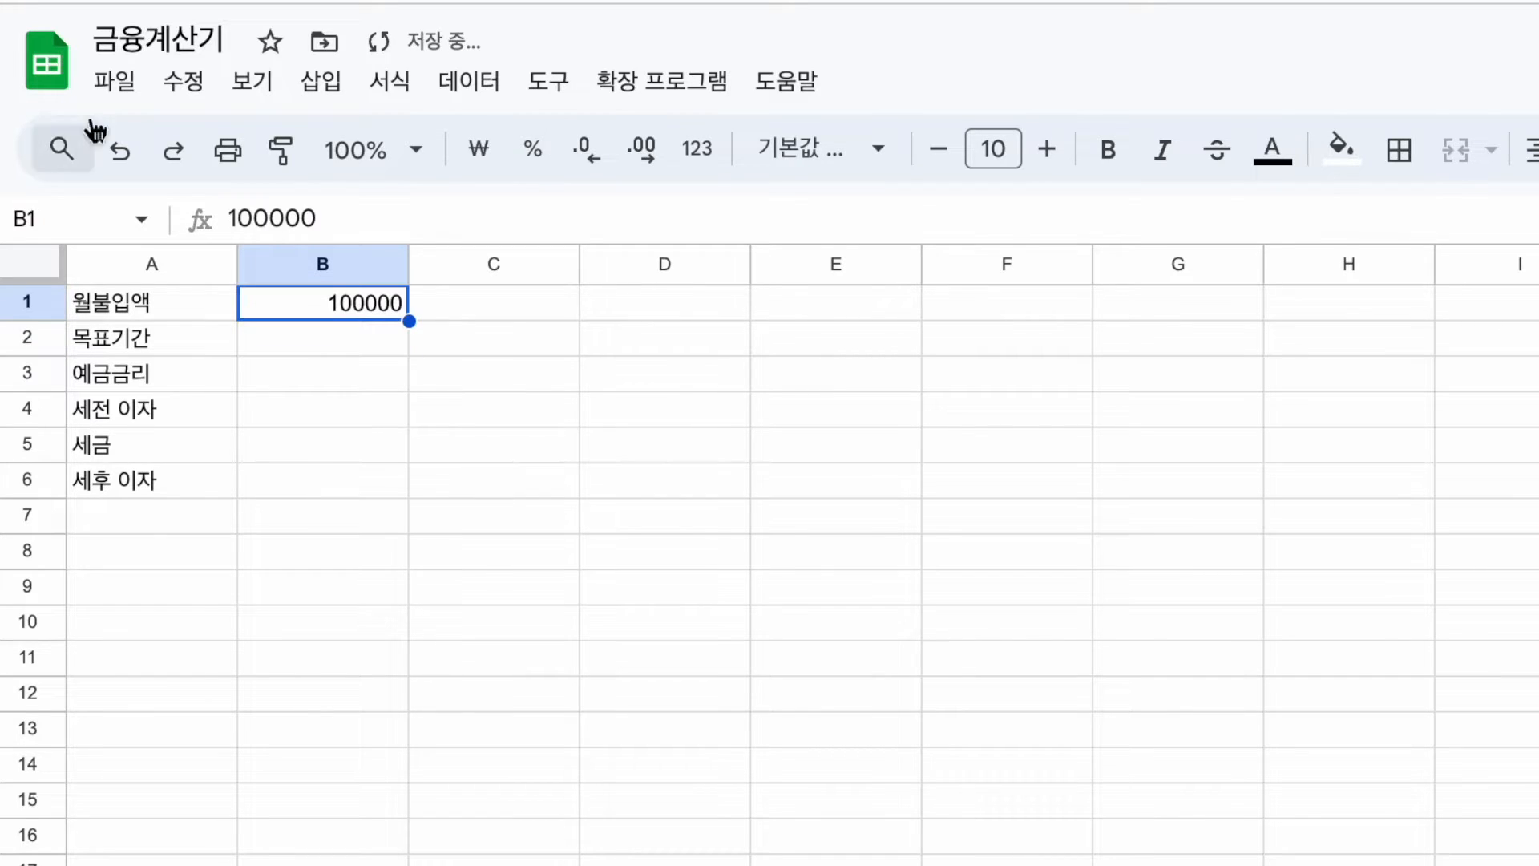
click(388, 82)
mouse_move(743, 233)
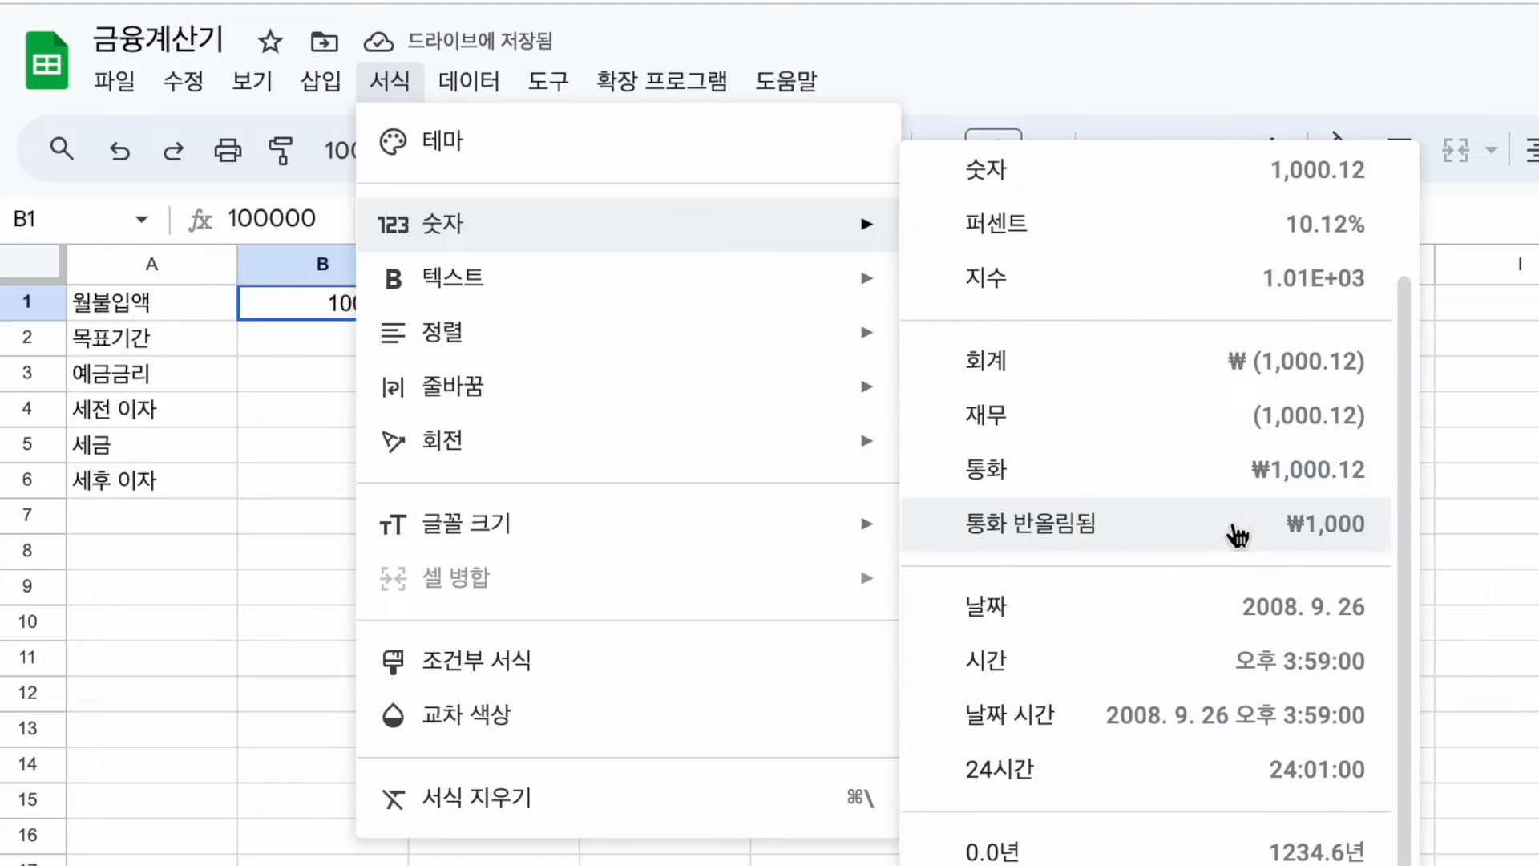
click(1237, 535)
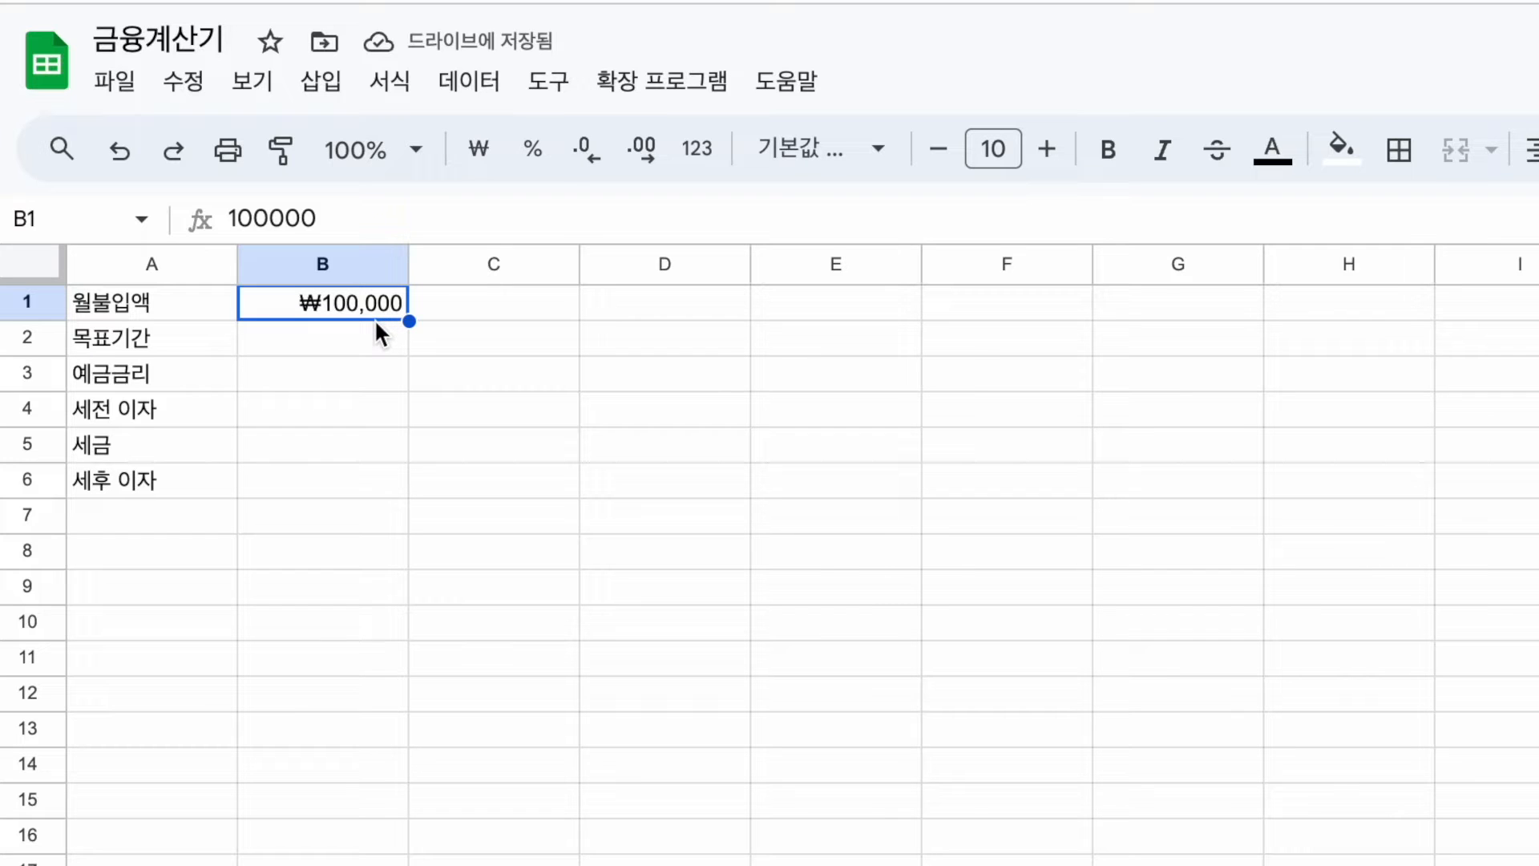
Step: Enter 1 as the 목표기간 in B2 and apply the custom number format 0년
click(353, 344)
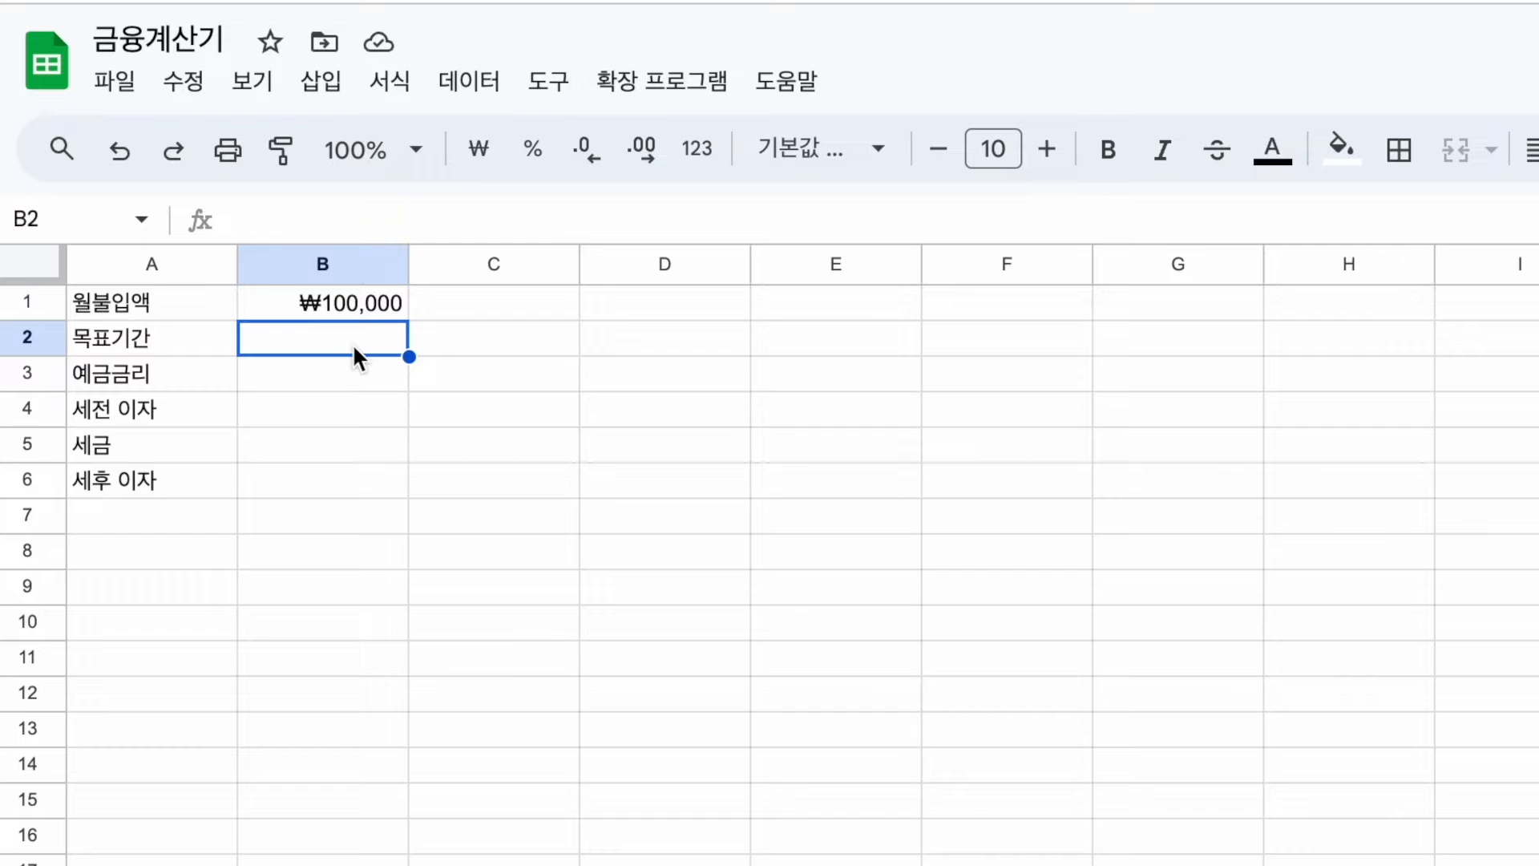
text(1)
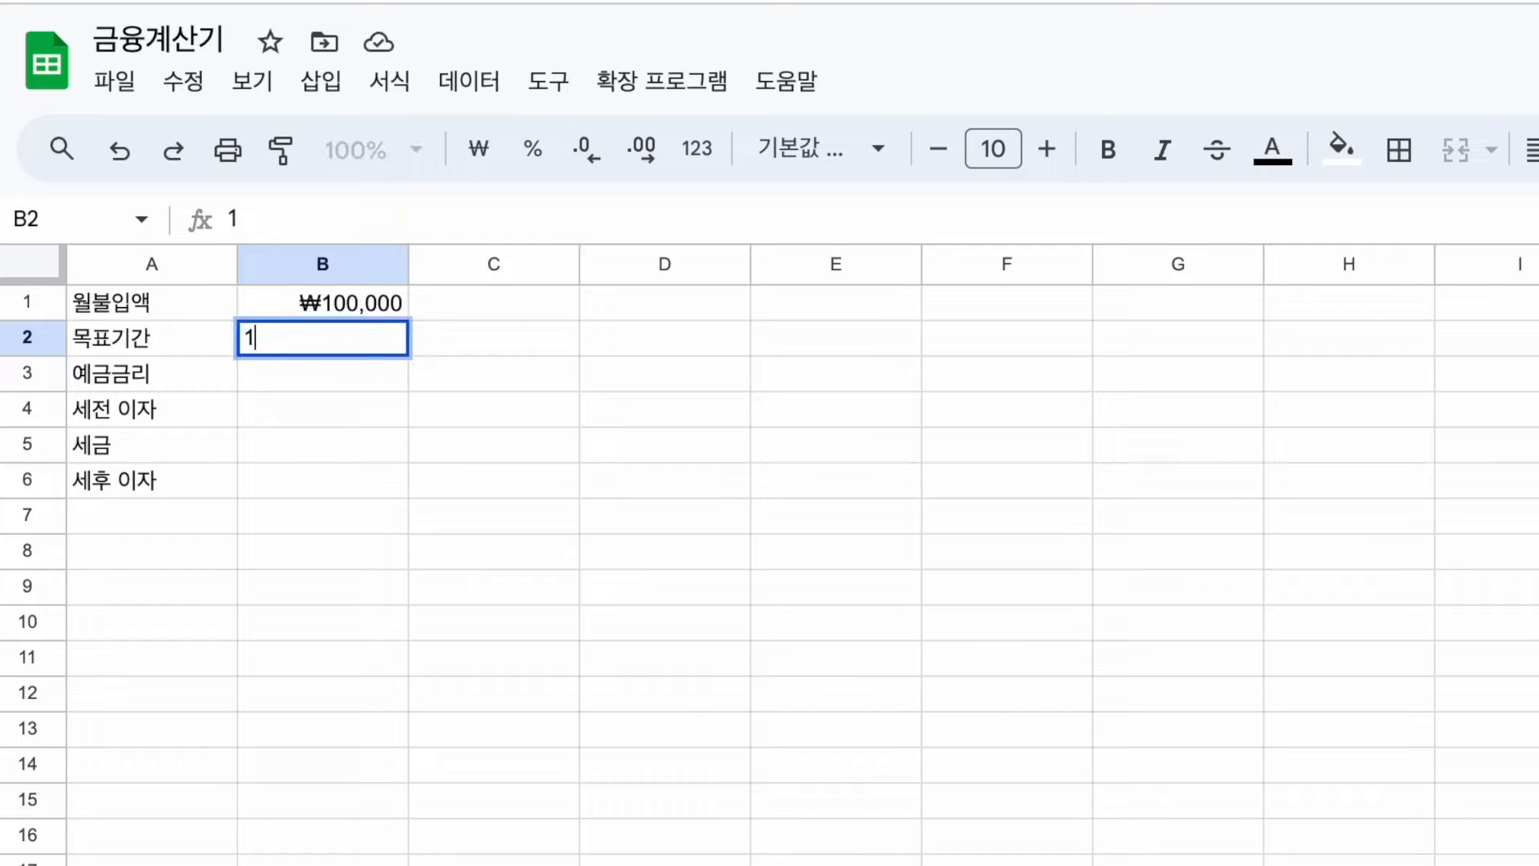
key(Tab)
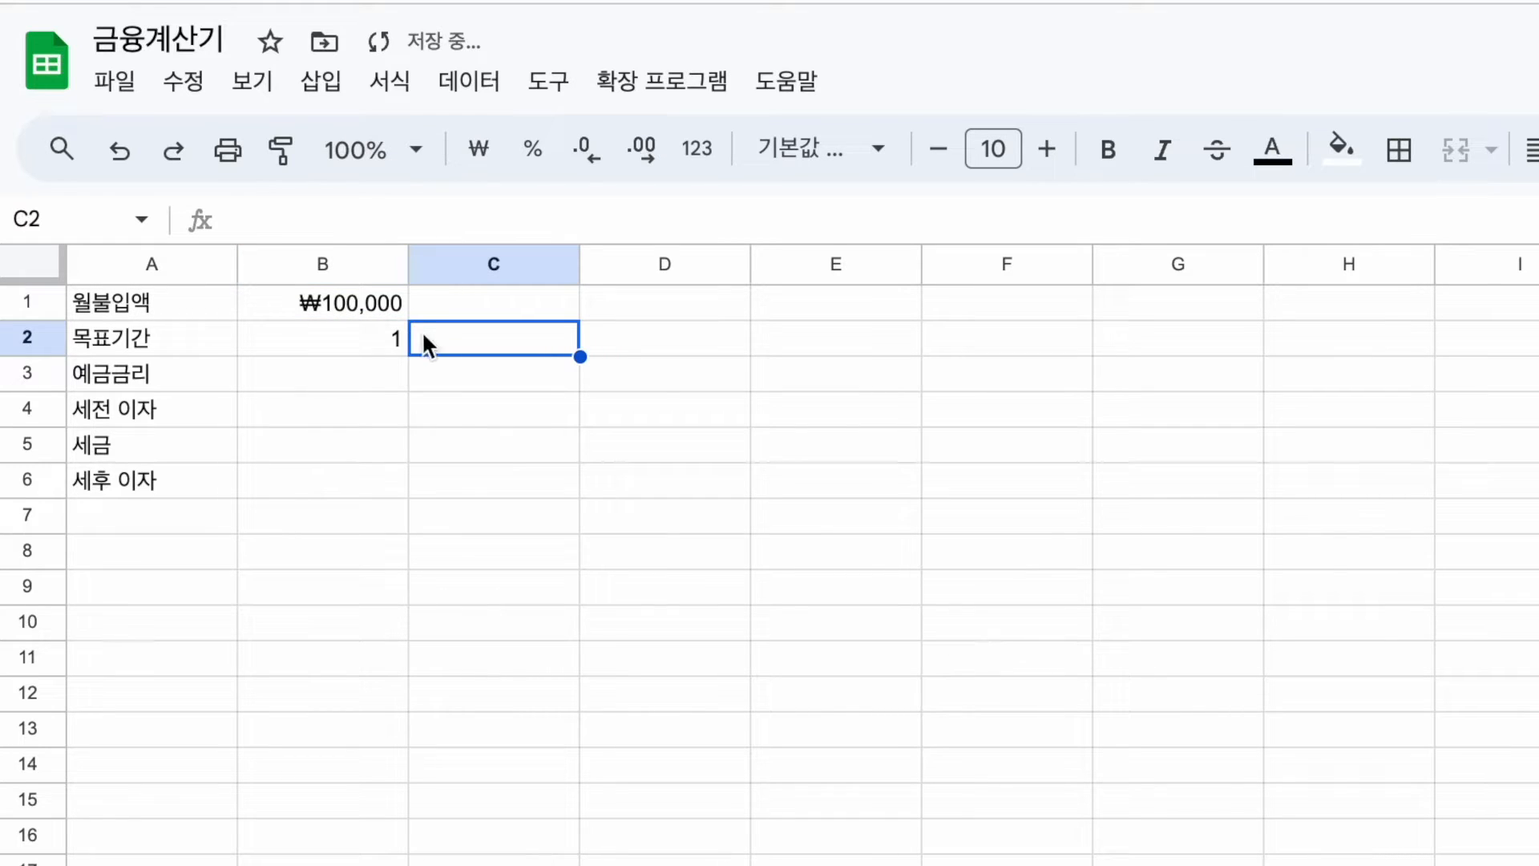
key(Left)
click(386, 88)
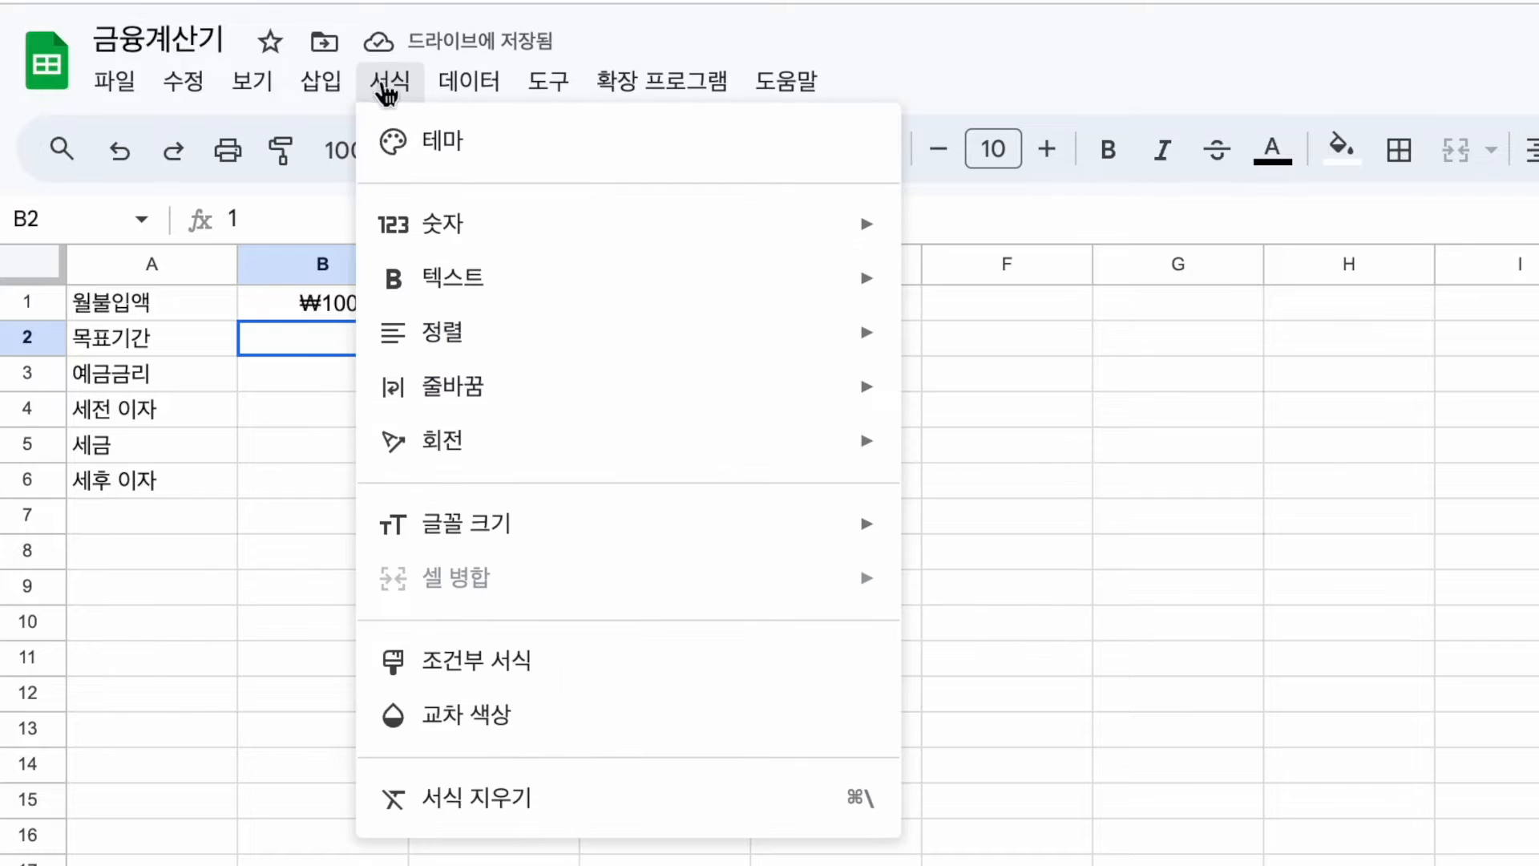
mouse_move(533, 223)
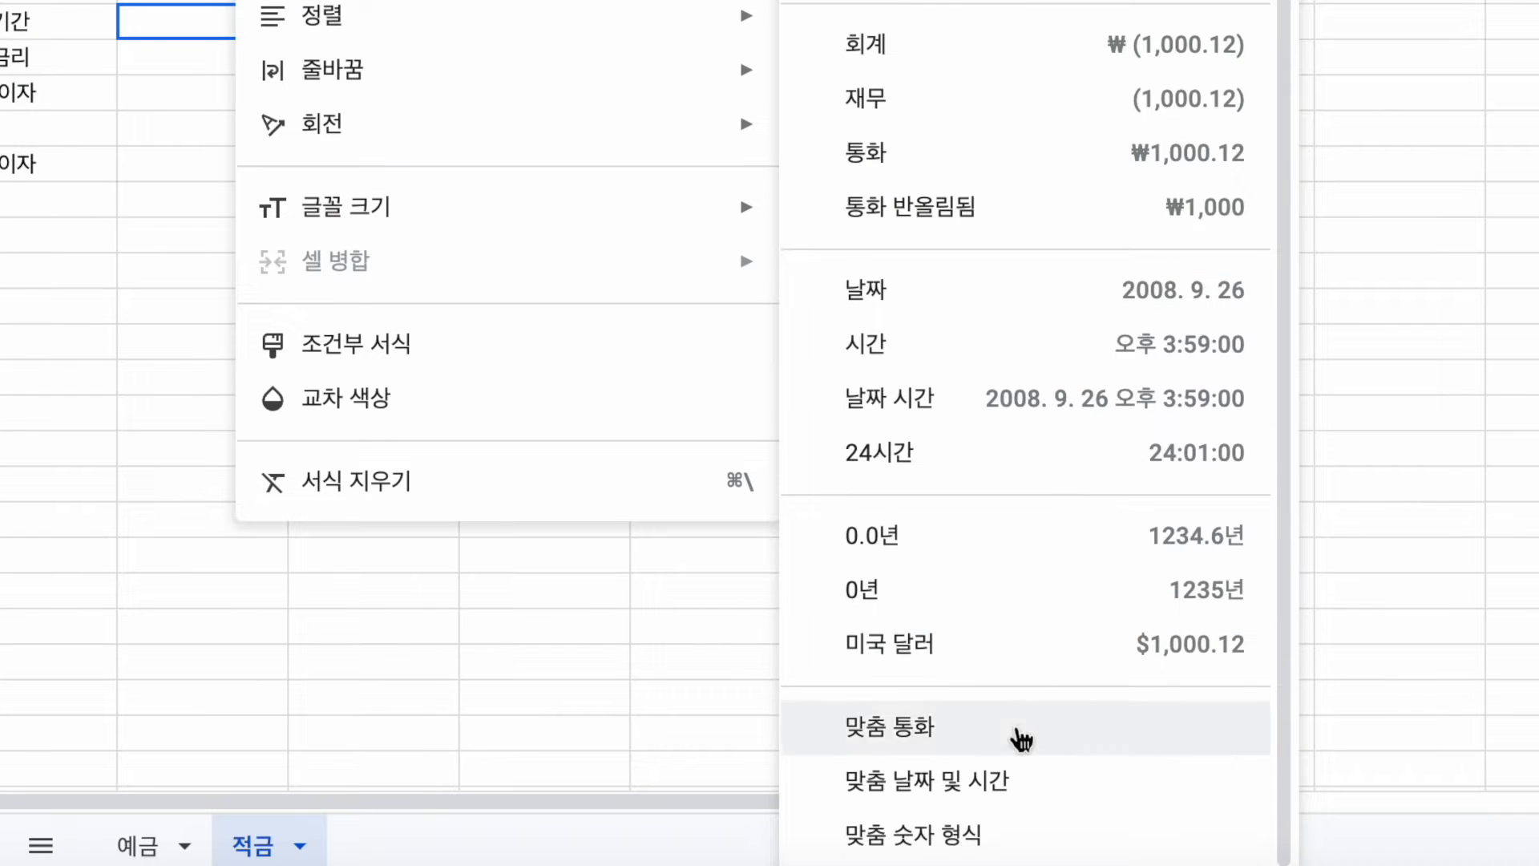
click(1000, 834)
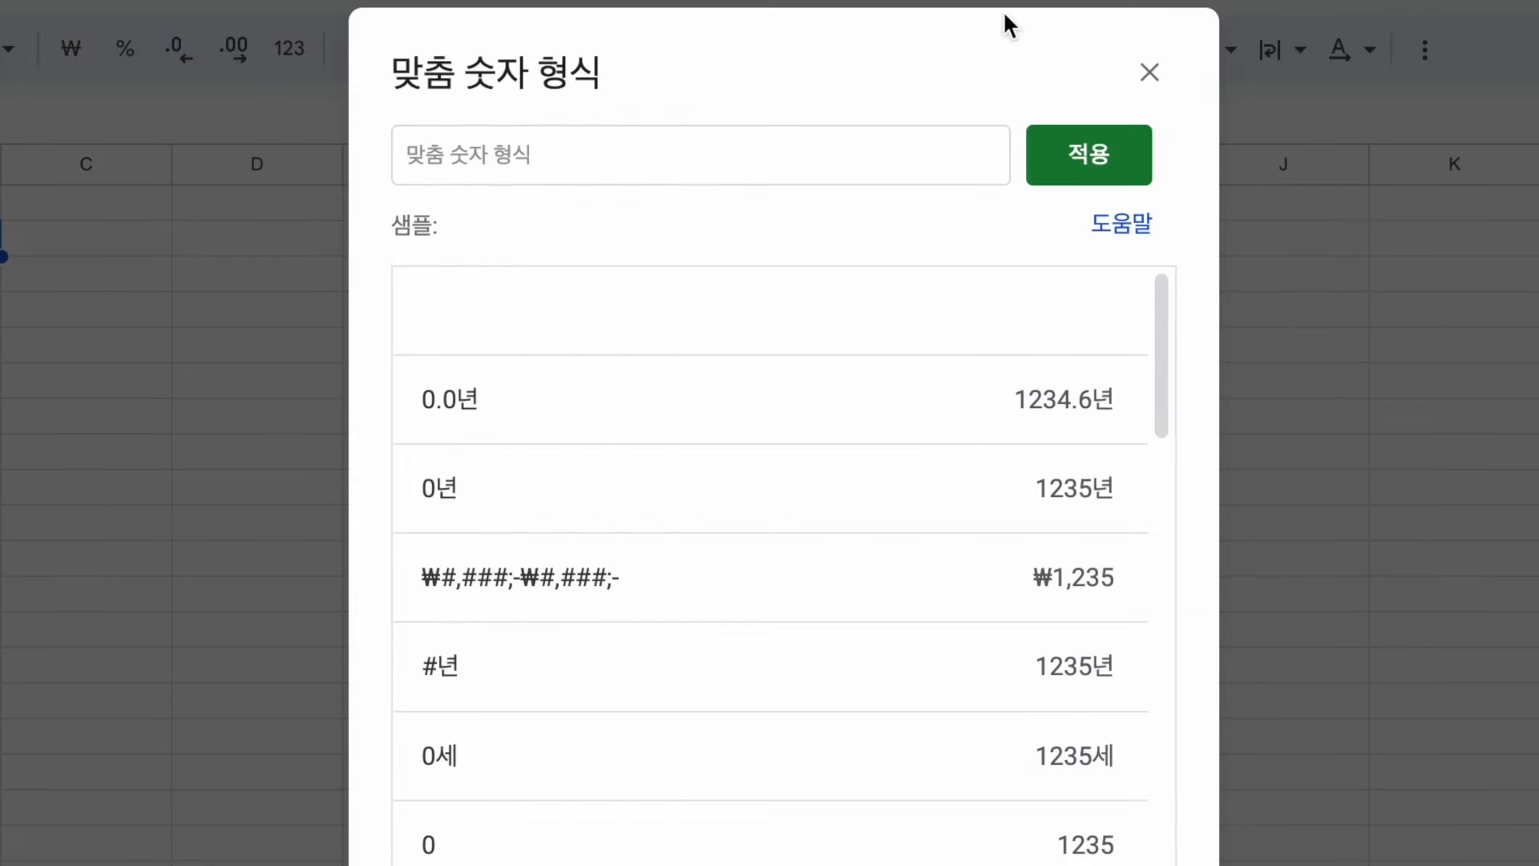
click(914, 154)
text(0)
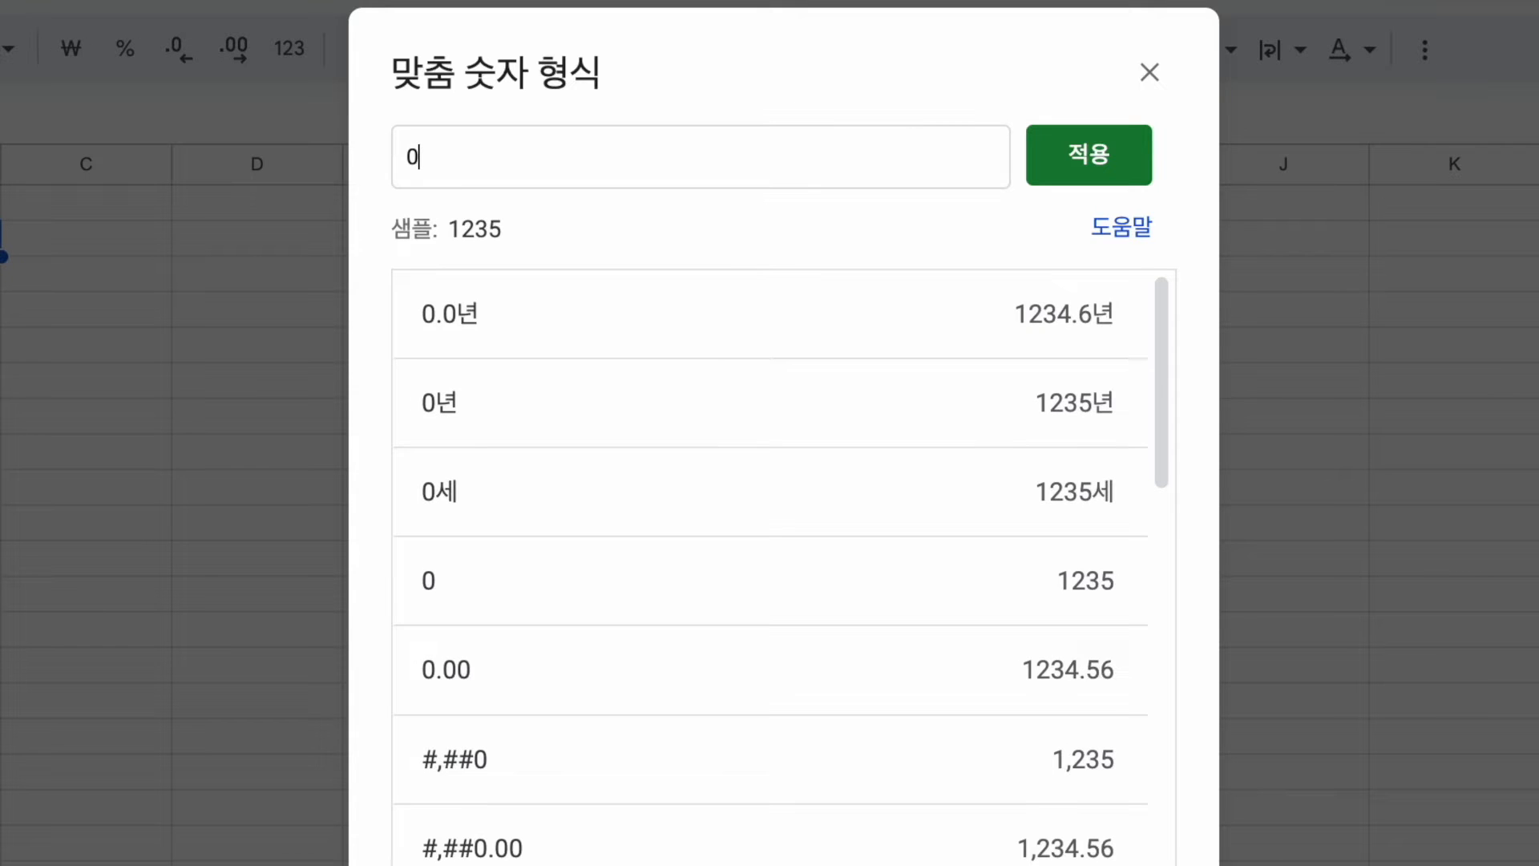
text(년)
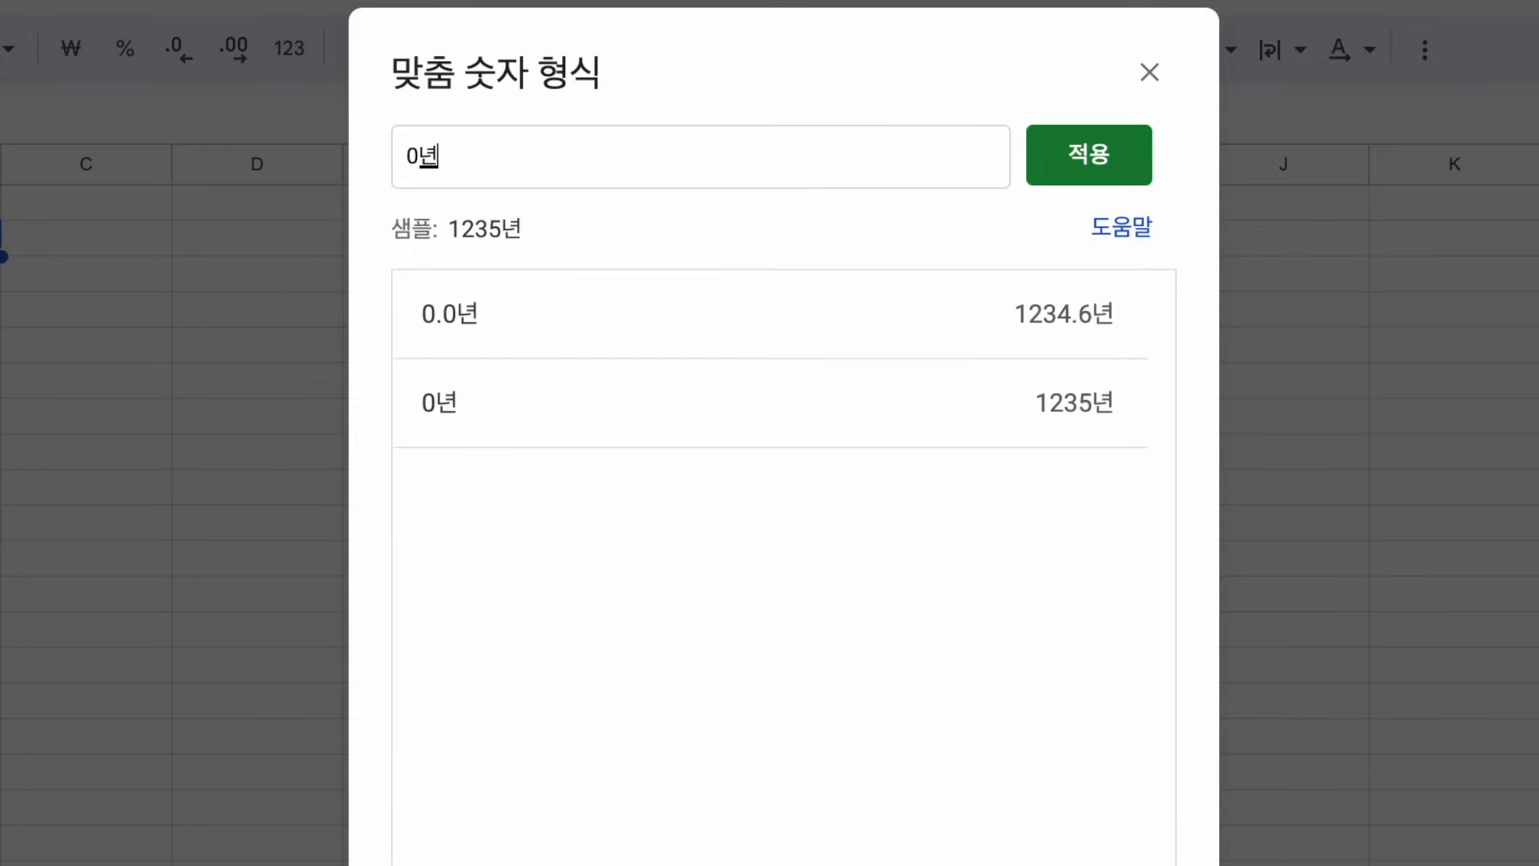
click(1056, 169)
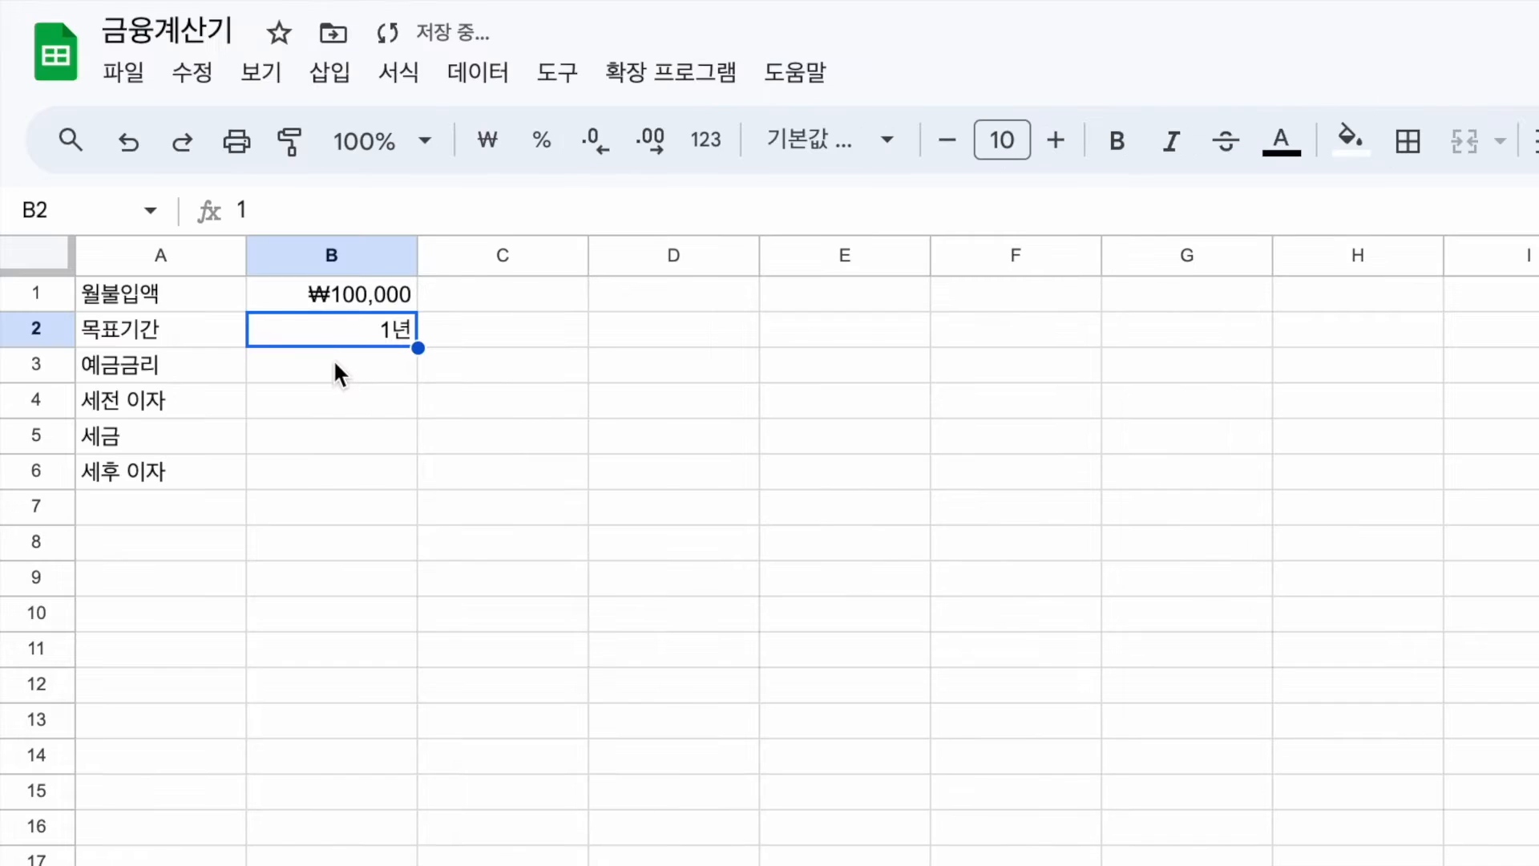
Step: Enter 3% as the 예금금리 in B3
click(386, 374)
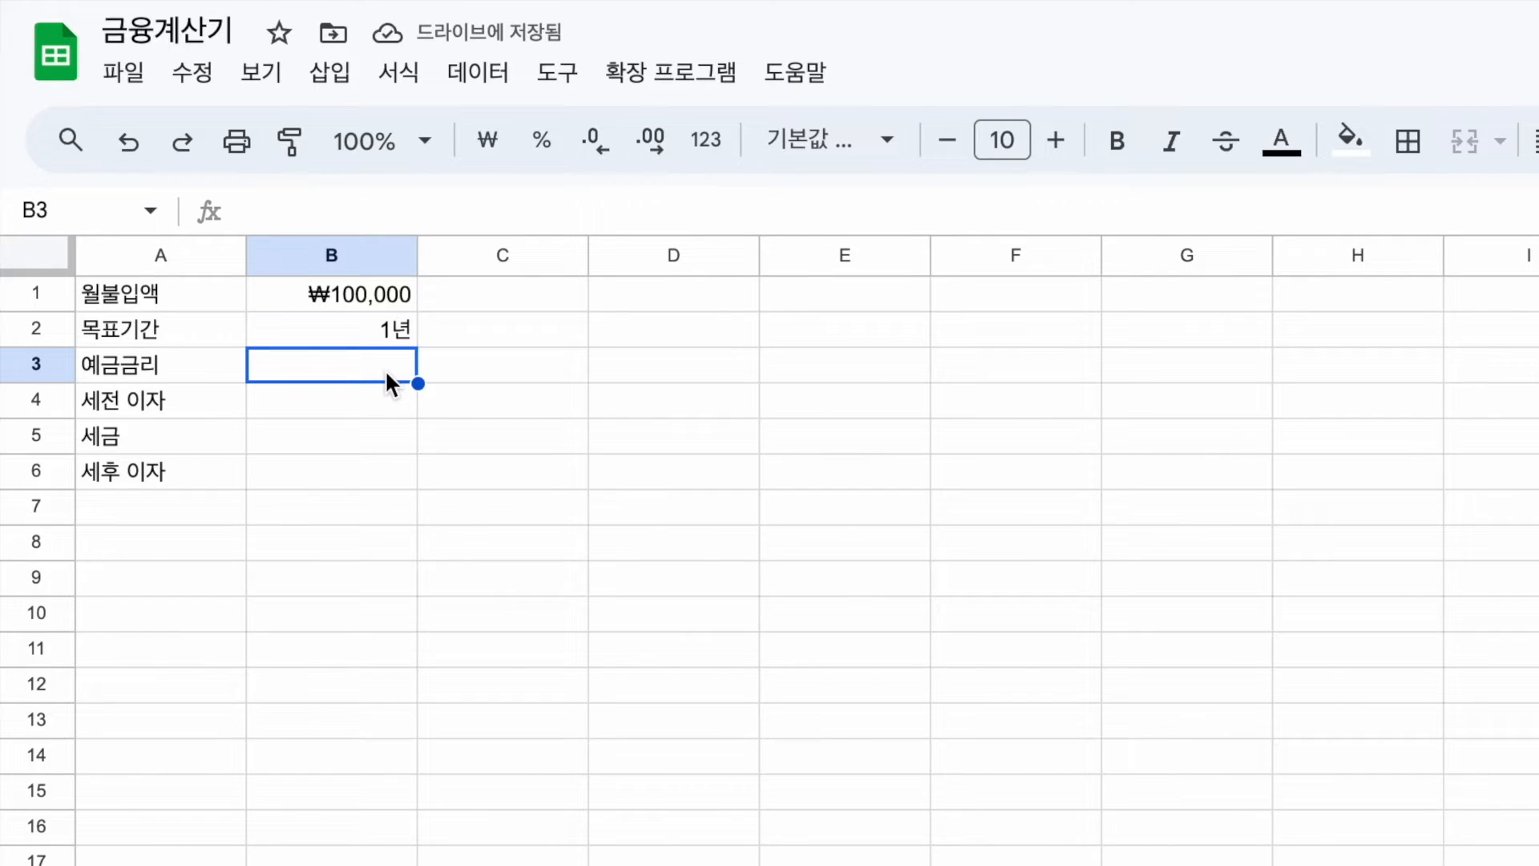
text(3%)
key(Return)
key(Up)
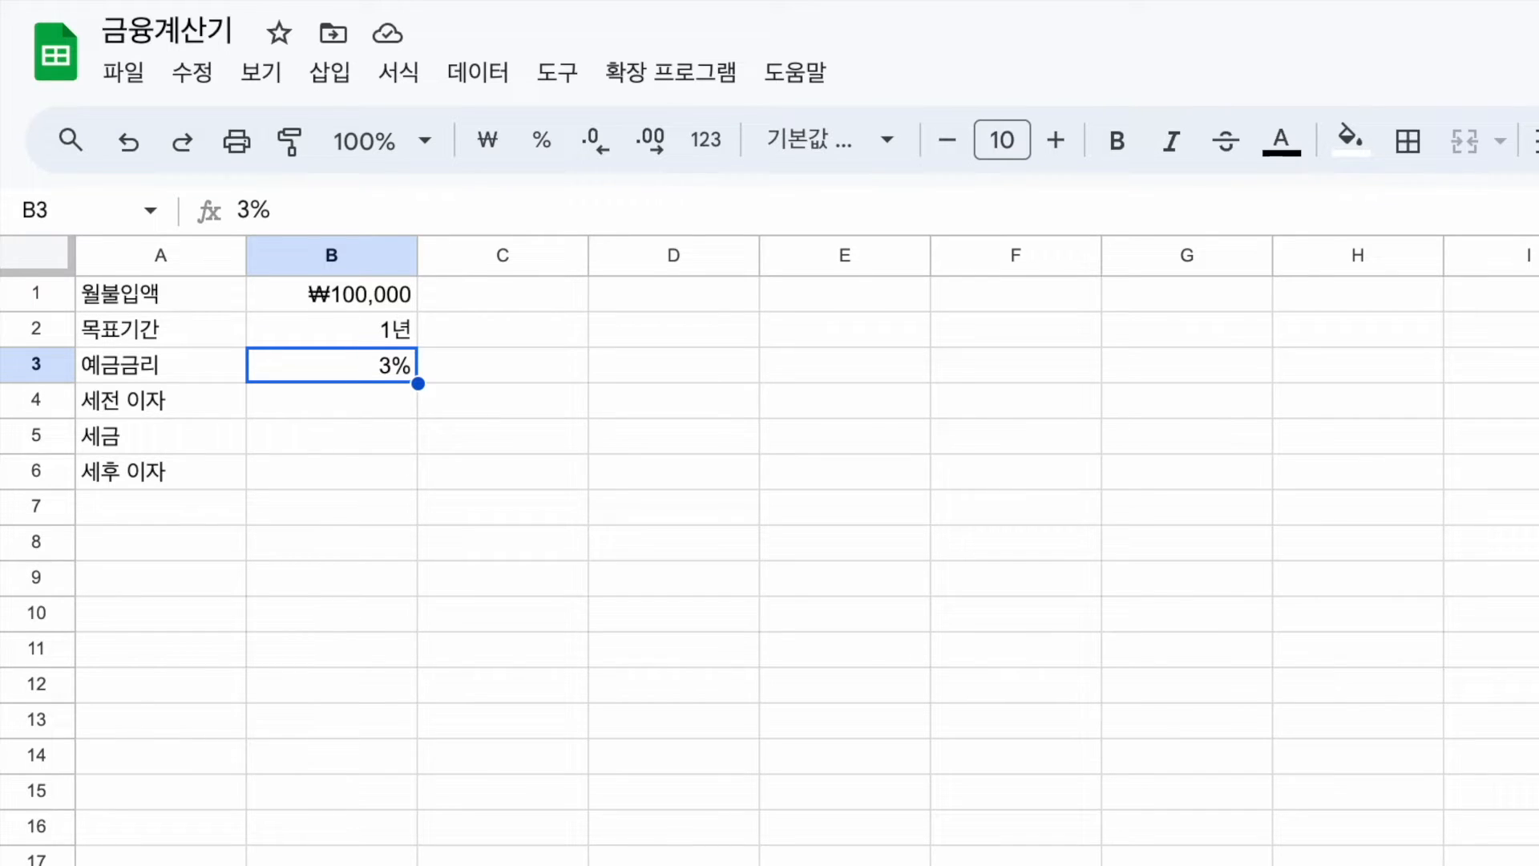
Step: Convert the 목표기간 to months in C2 with the formula =B2*12, dismissing the autofill suggestion
click(384, 330)
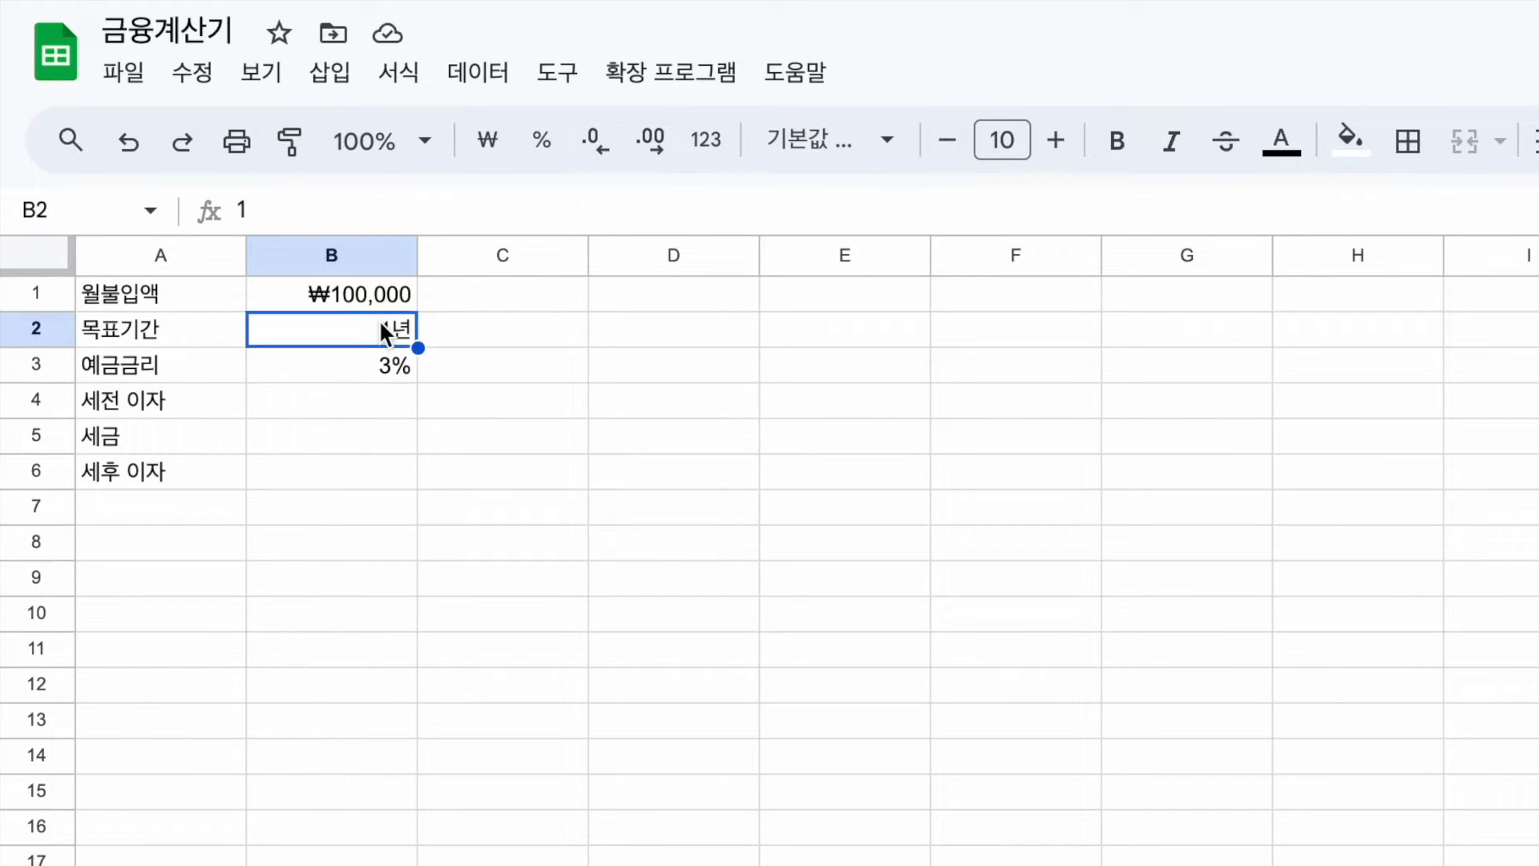
click(485, 337)
text(=)
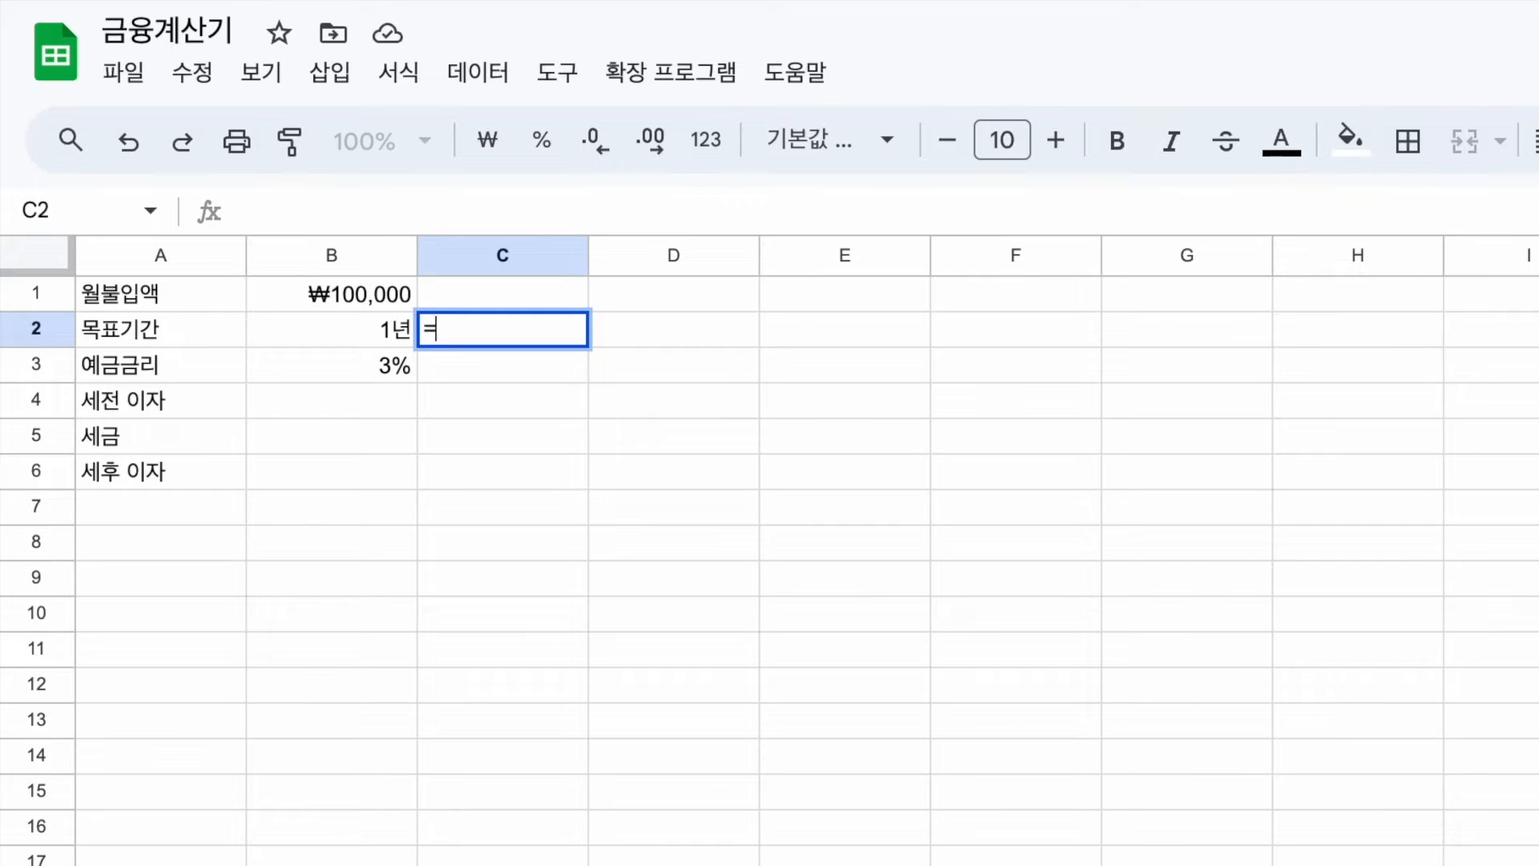
click(365, 334)
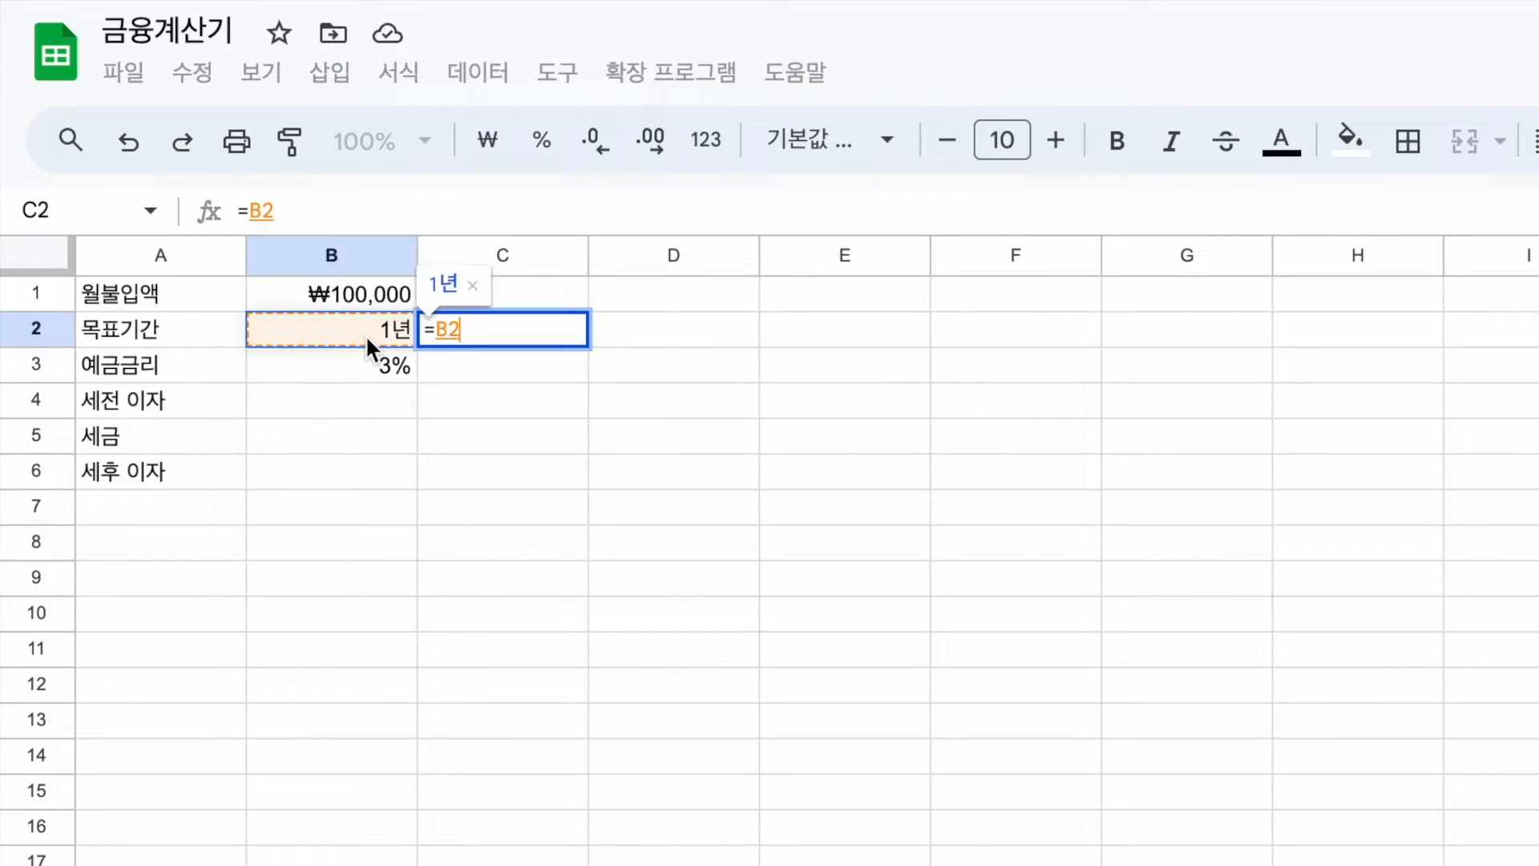
click(420, 211)
text(*12)
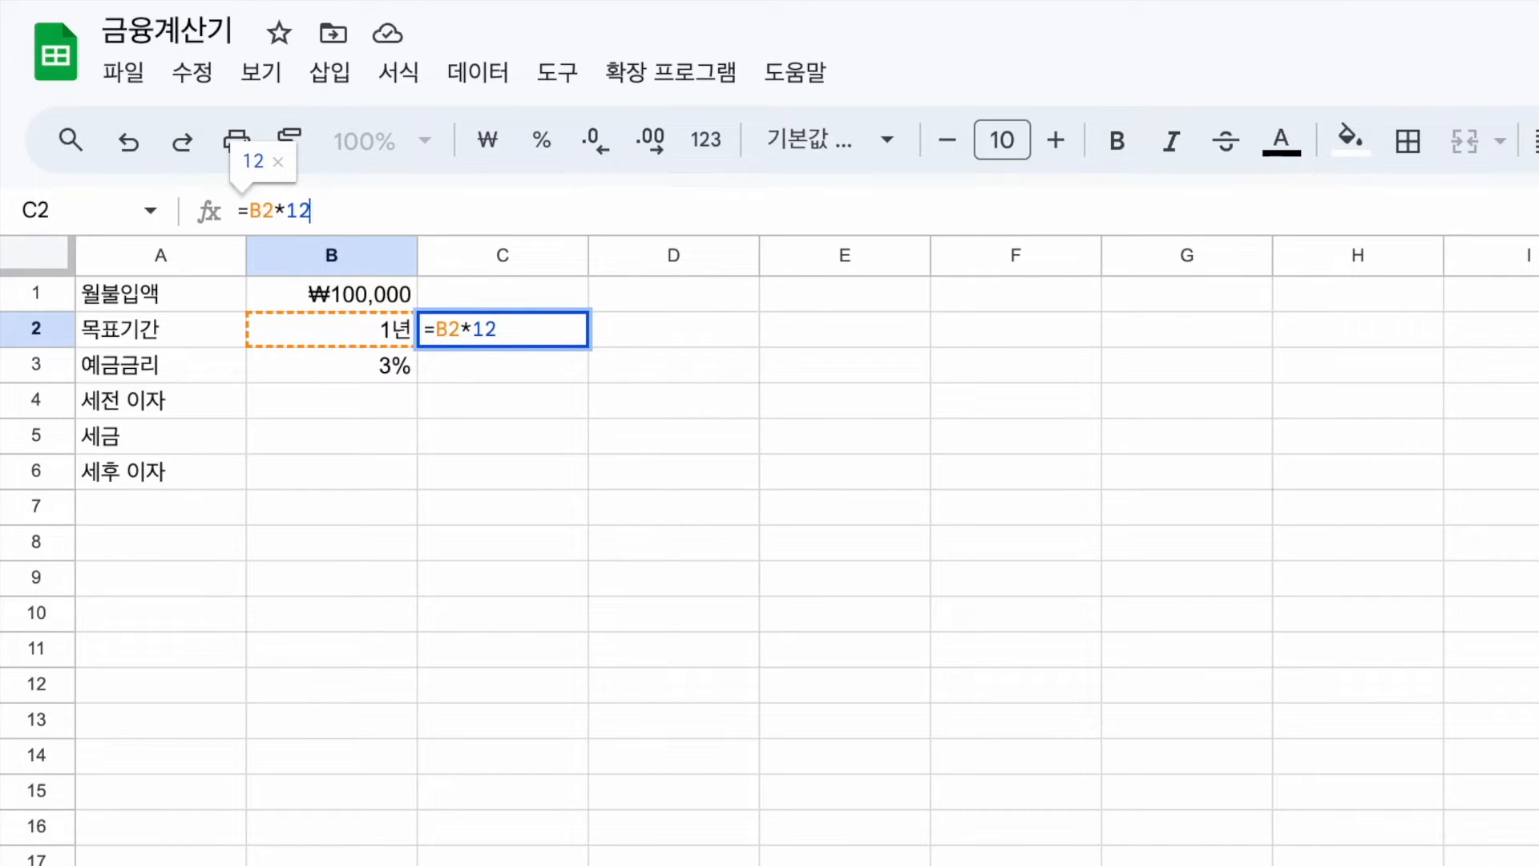
key(Return)
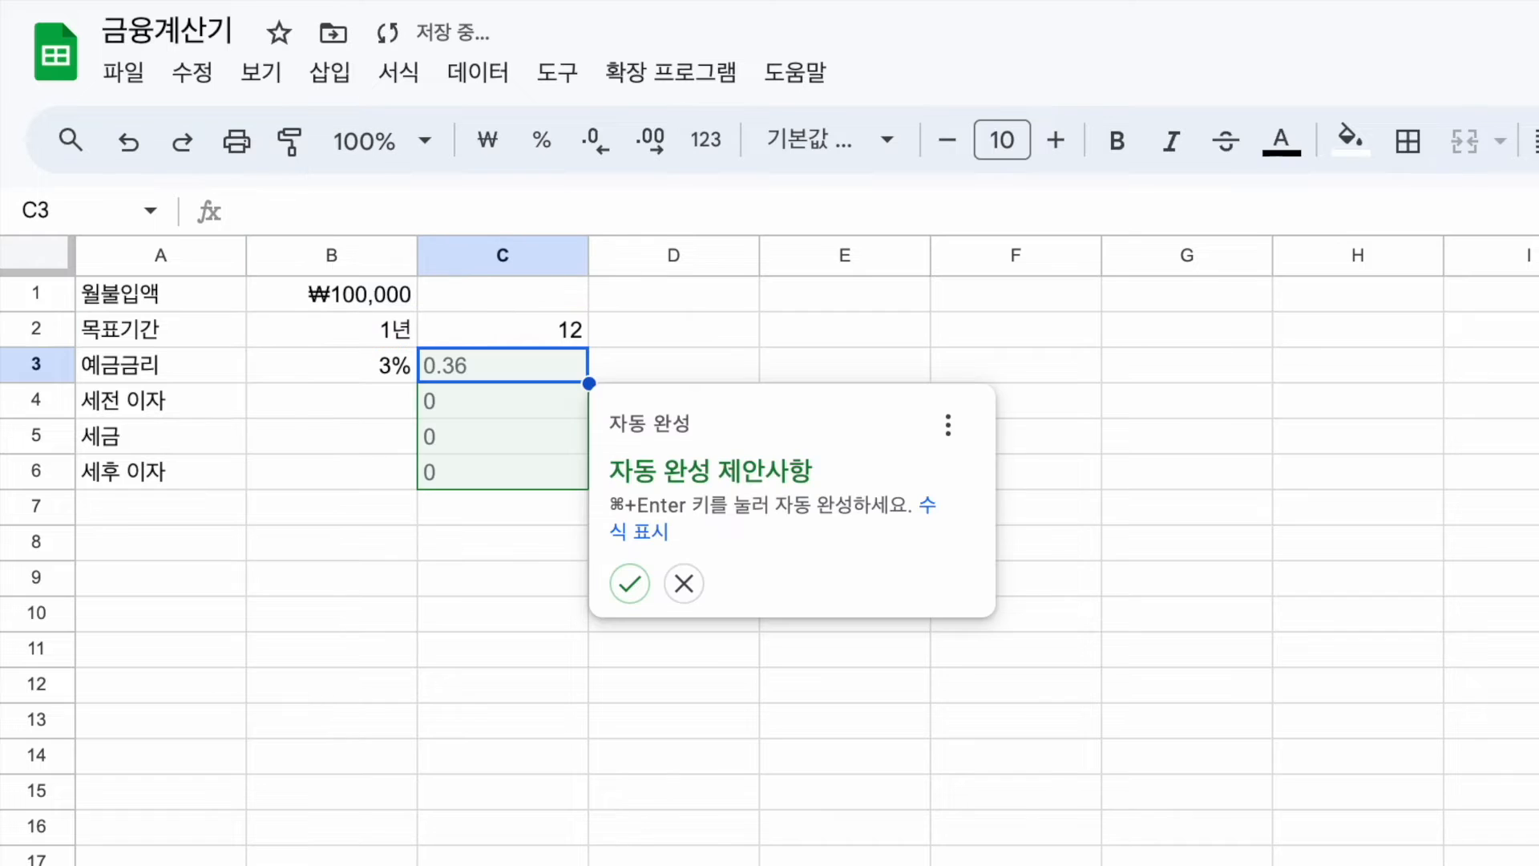
key(Escape)
Step: Apply the custom number format 0개월 to the month count in C2
key(Up)
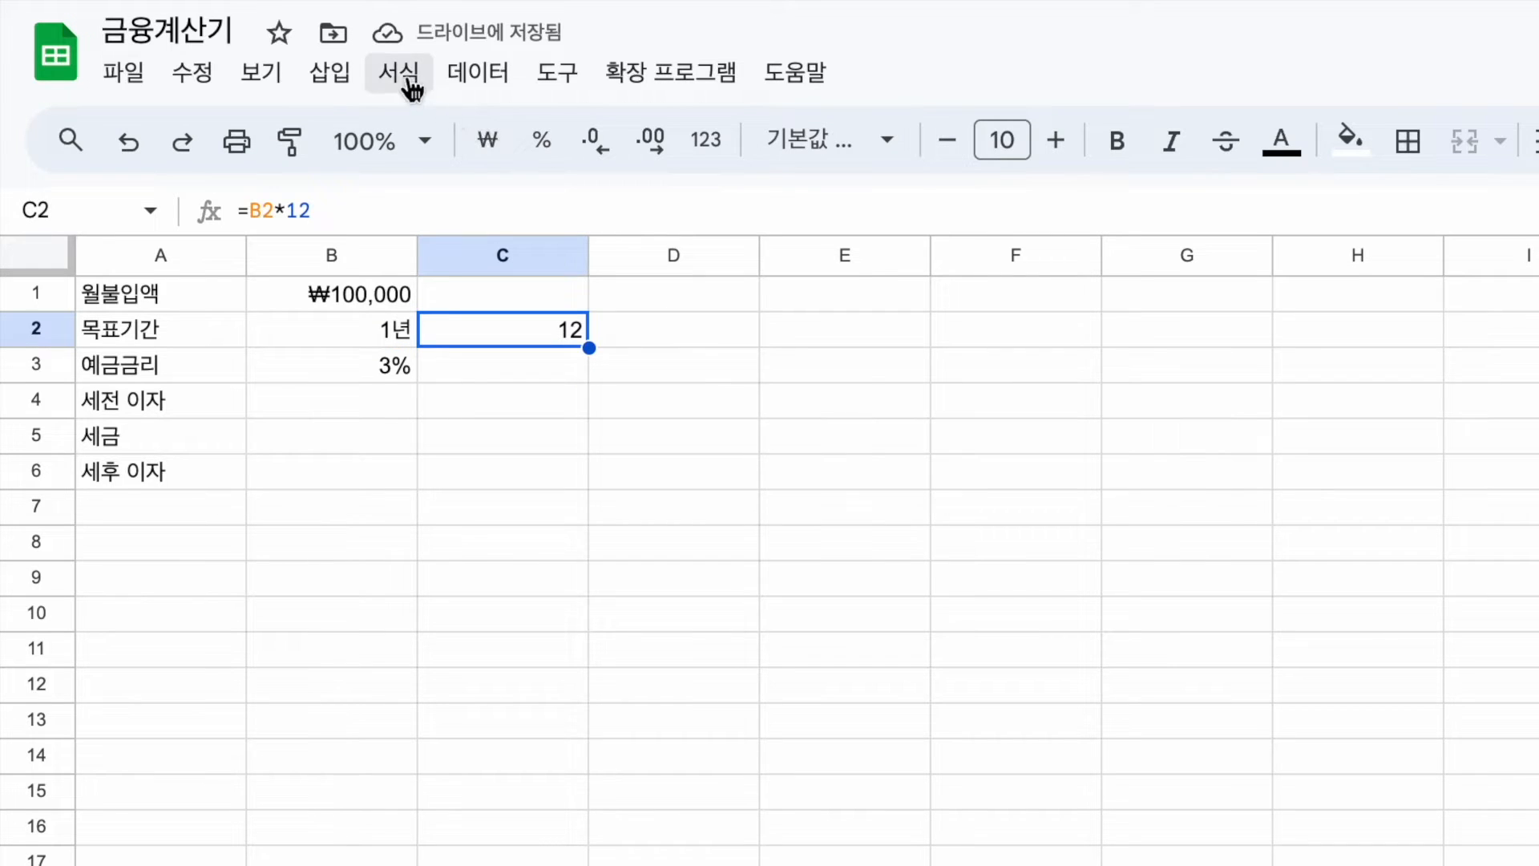
click(412, 90)
mouse_move(629, 214)
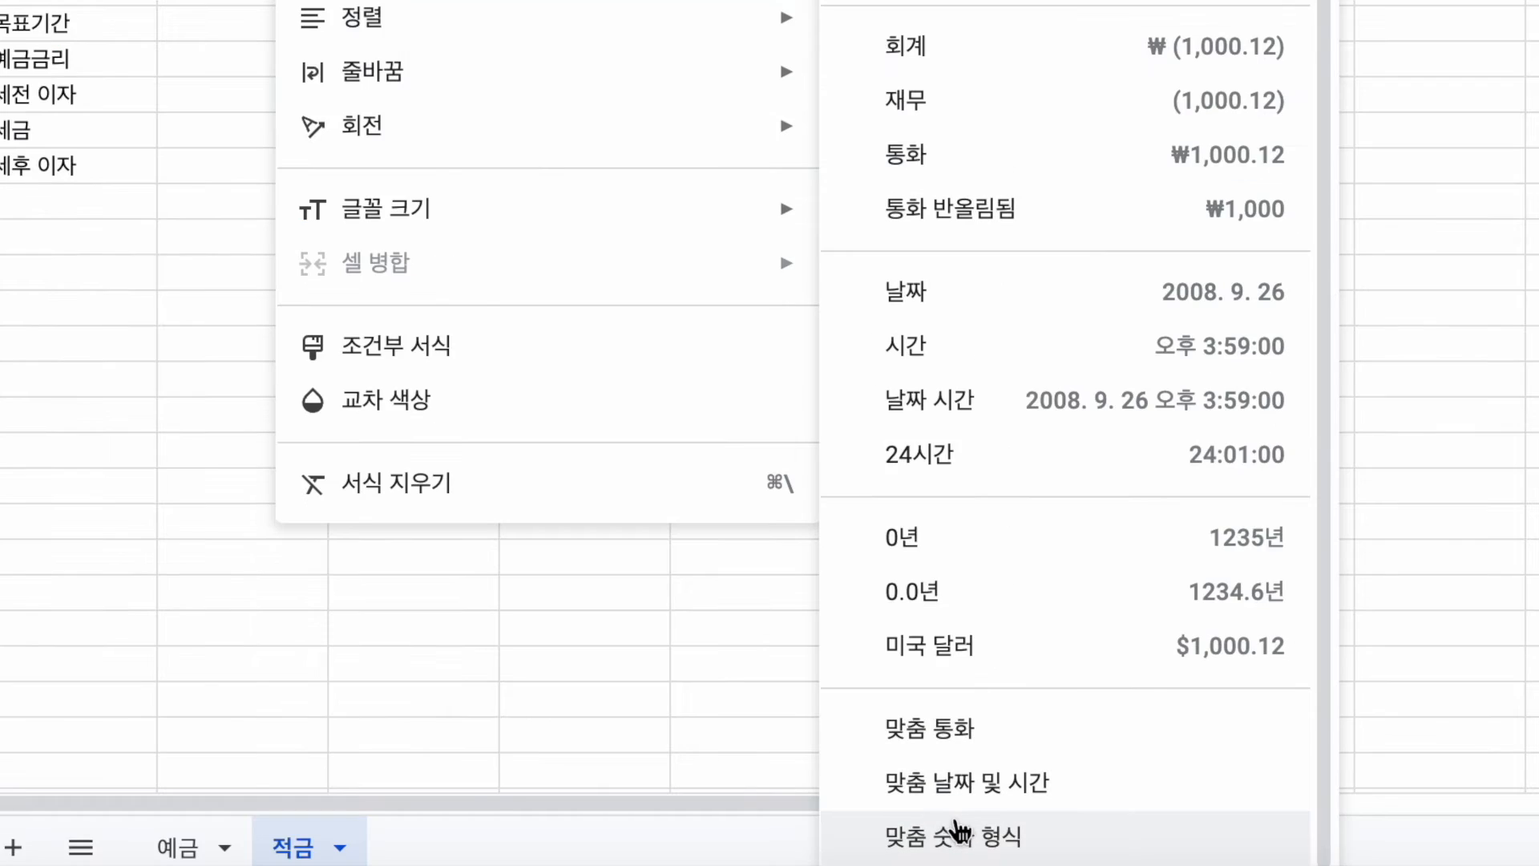
click(1031, 835)
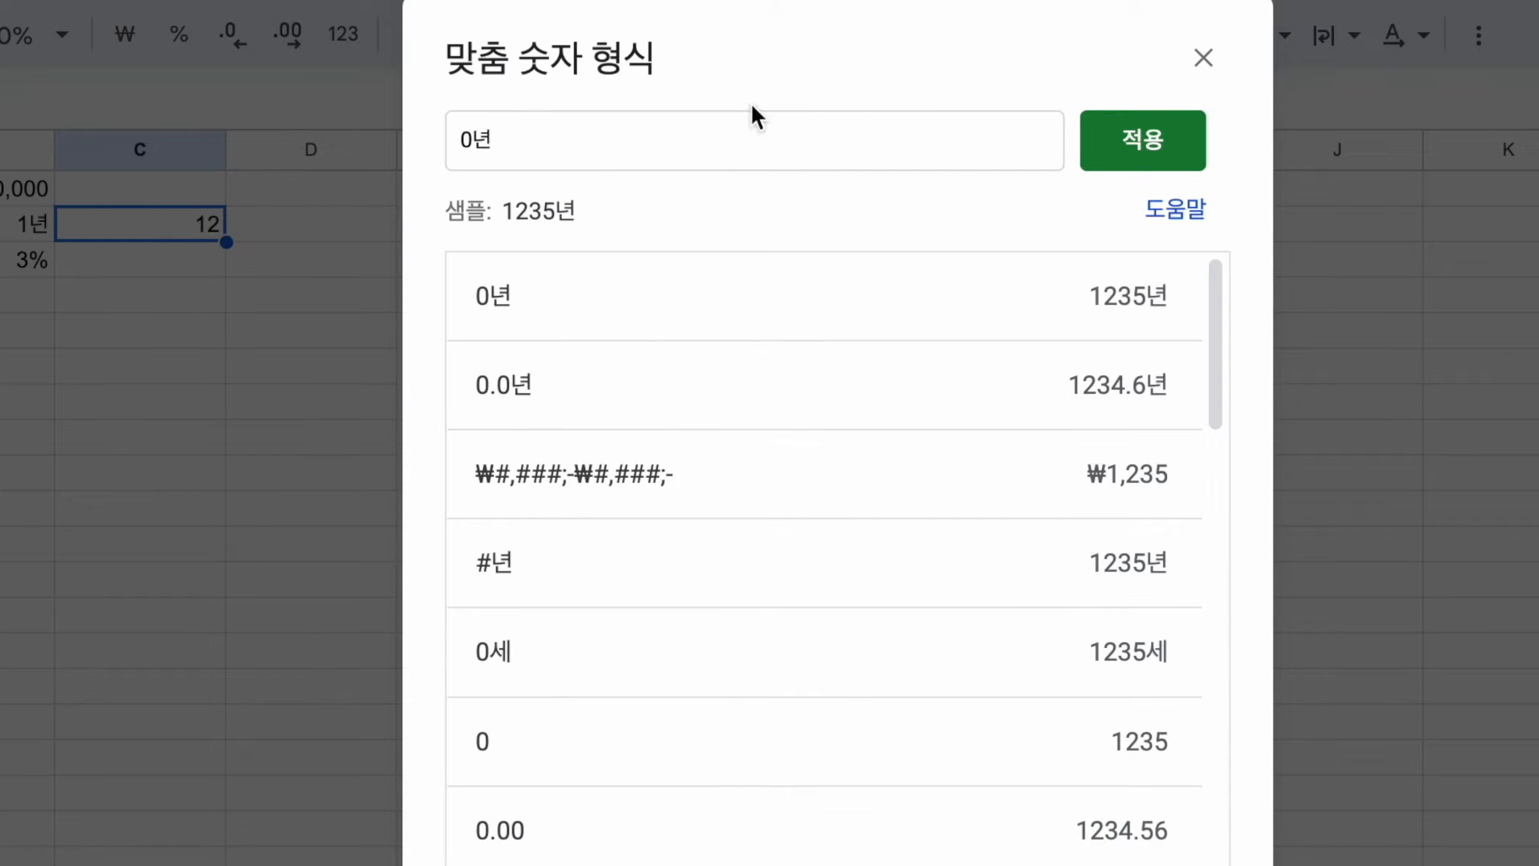
click(732, 142)
key(BackSpace)
text(개월)
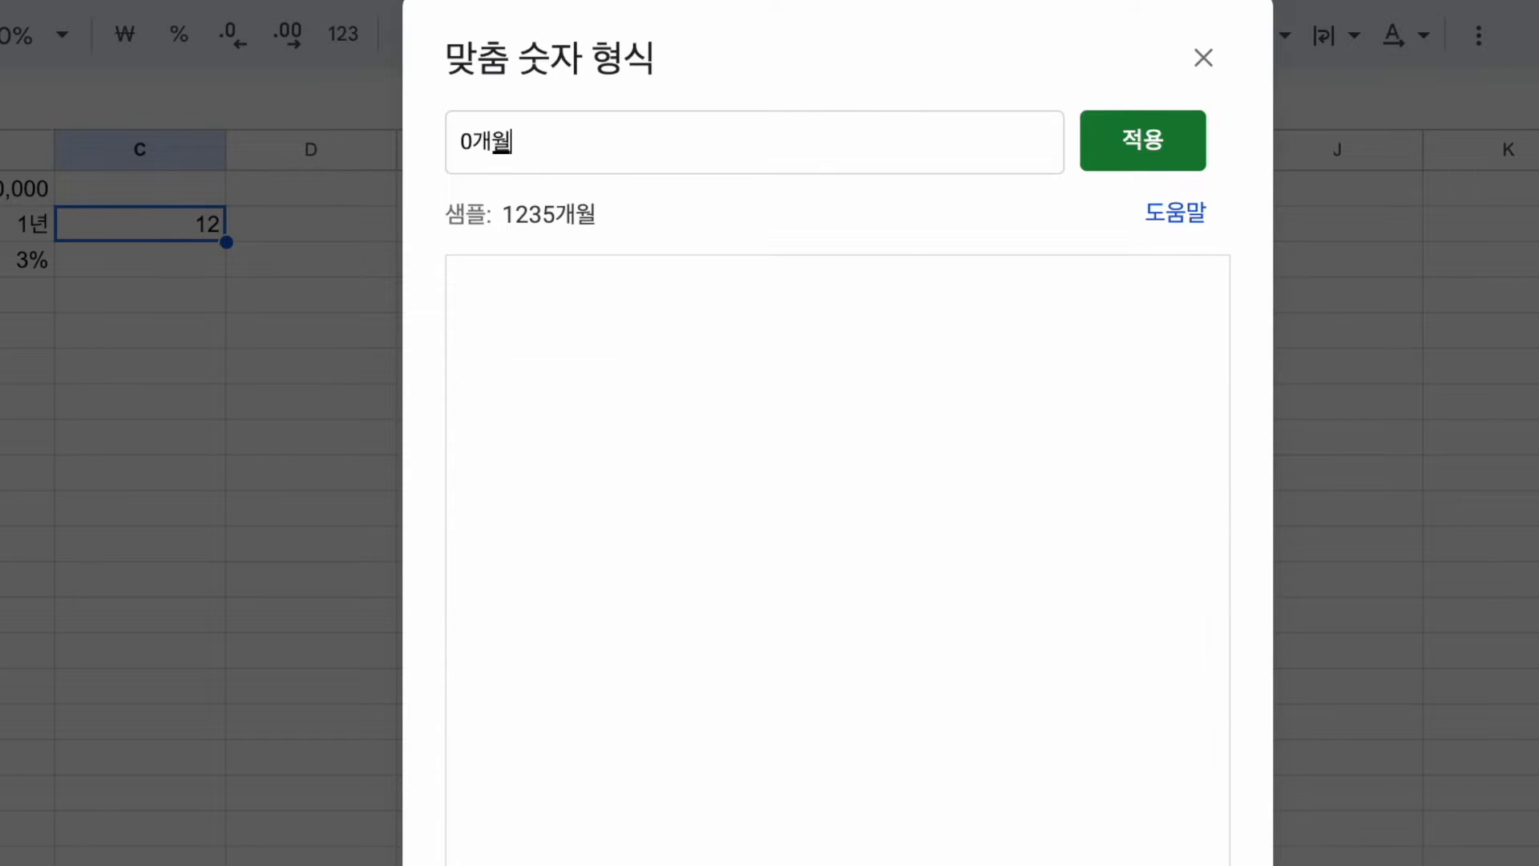
key(Return)
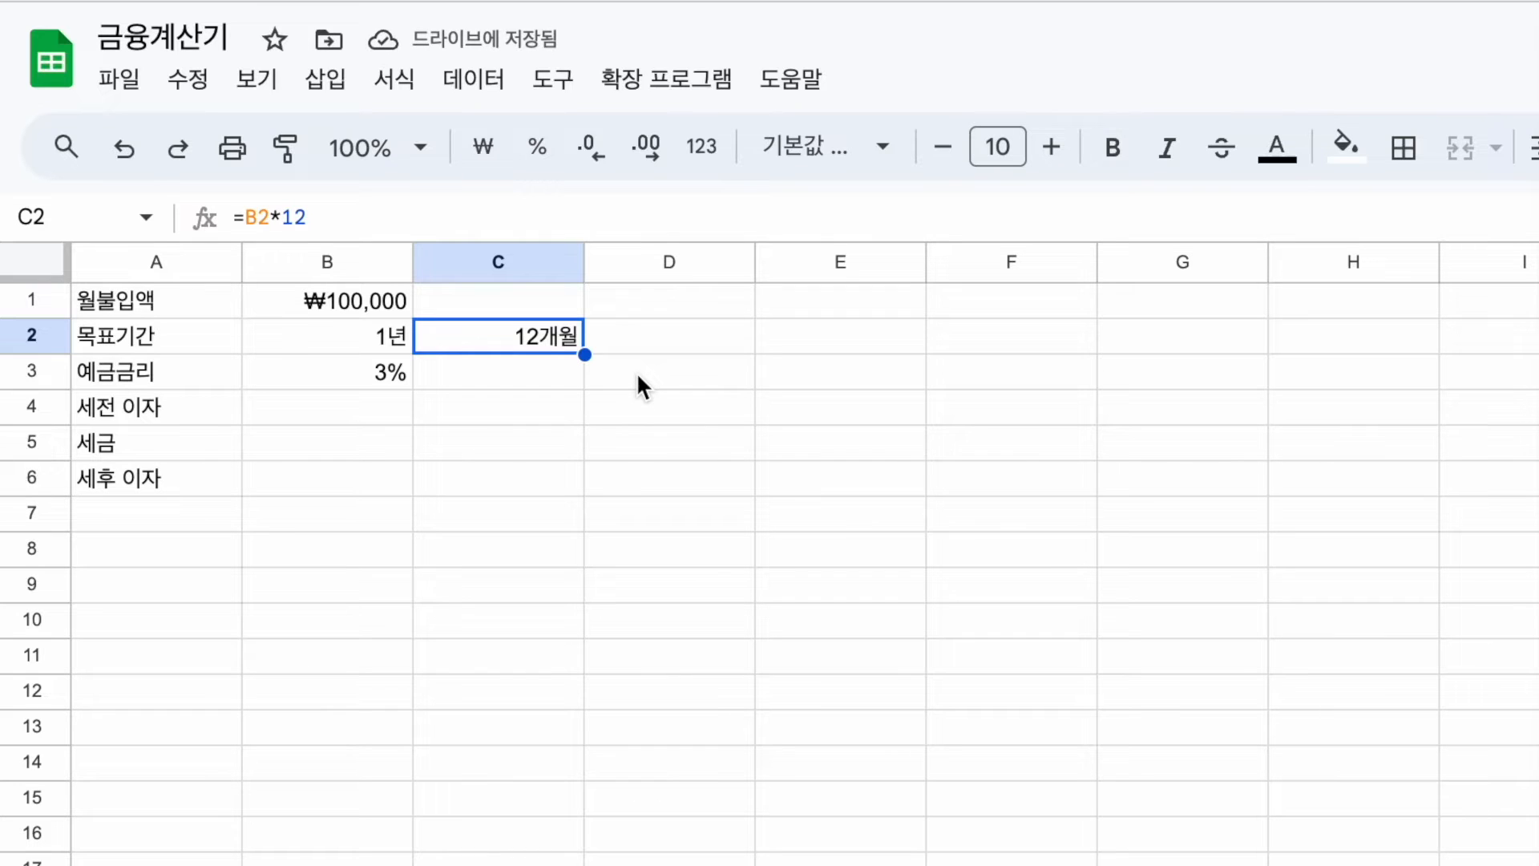
Step: Enter the table title 월별 이자 in A8
click(184, 556)
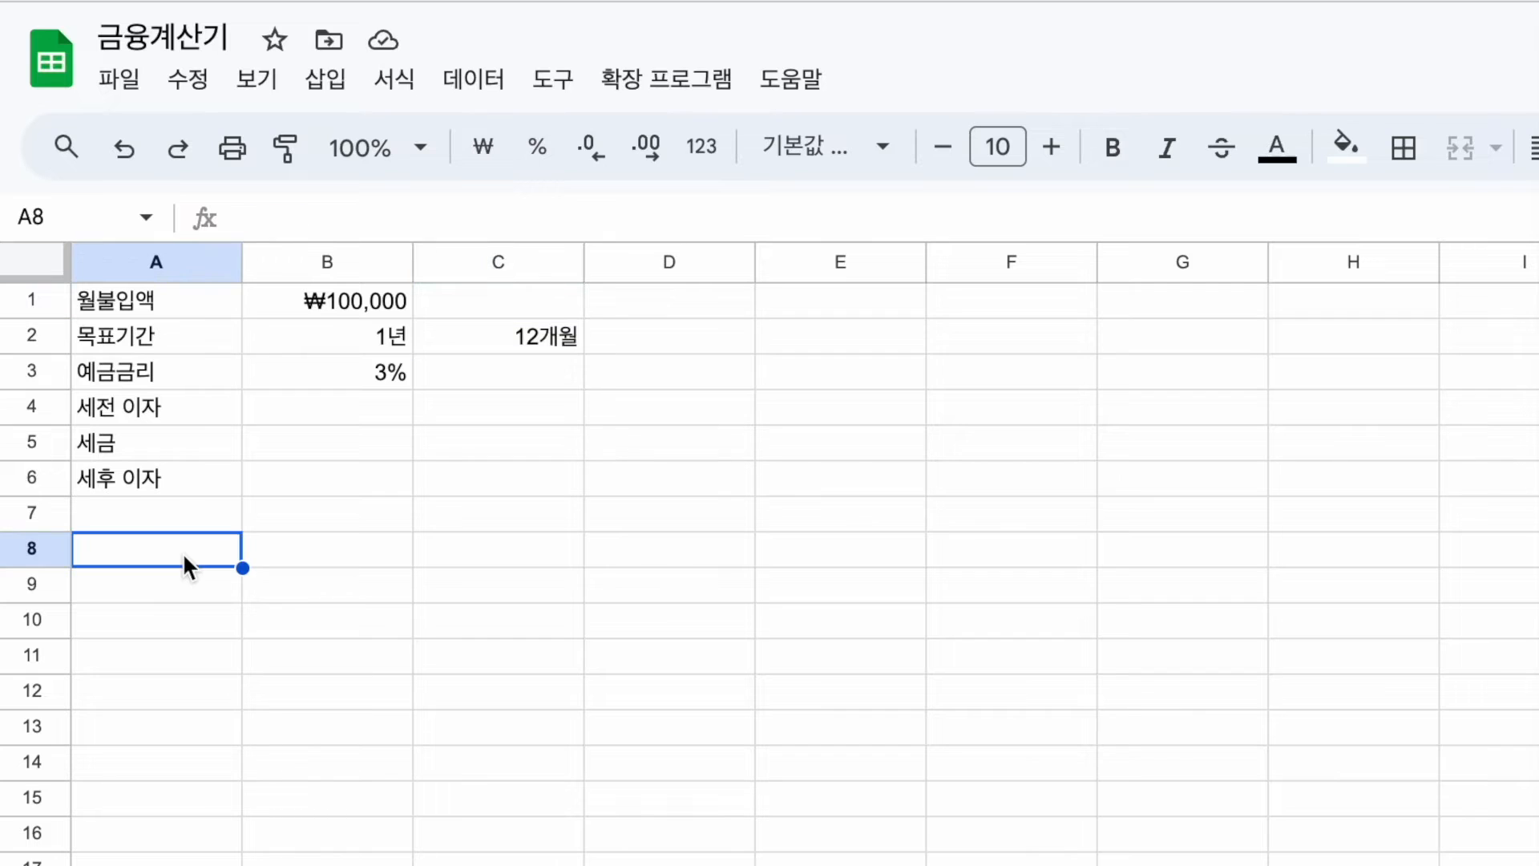
text(월)
text(이자)
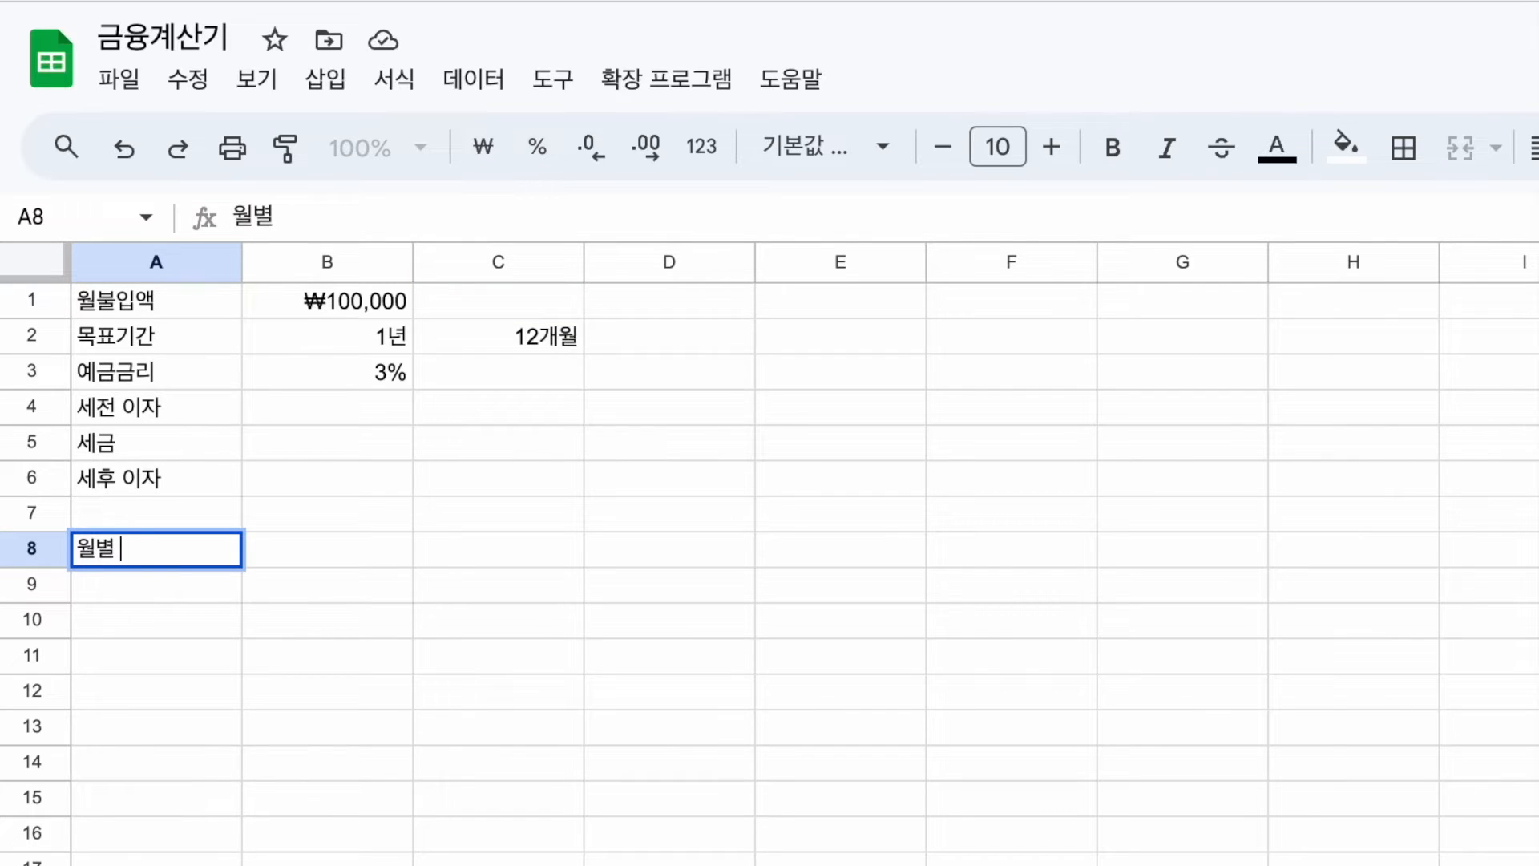
key(Return)
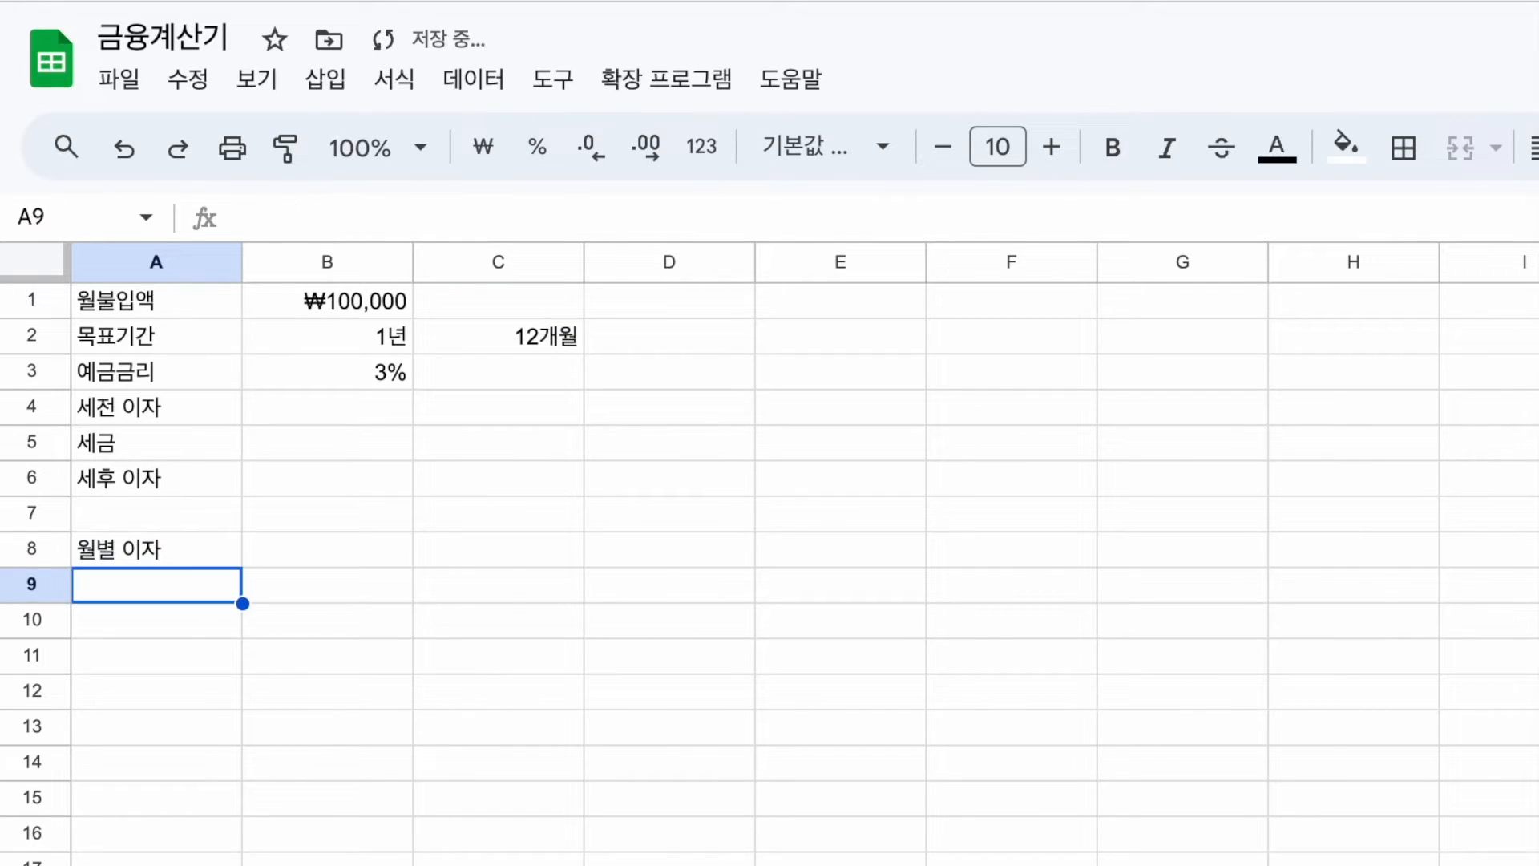
Step: Add the headers 회차, 불입액, 기간 and 이자 in A9:D9 and number the 회차 rows 1 to 12 in A10:A21
drag(242, 638, 234, 816)
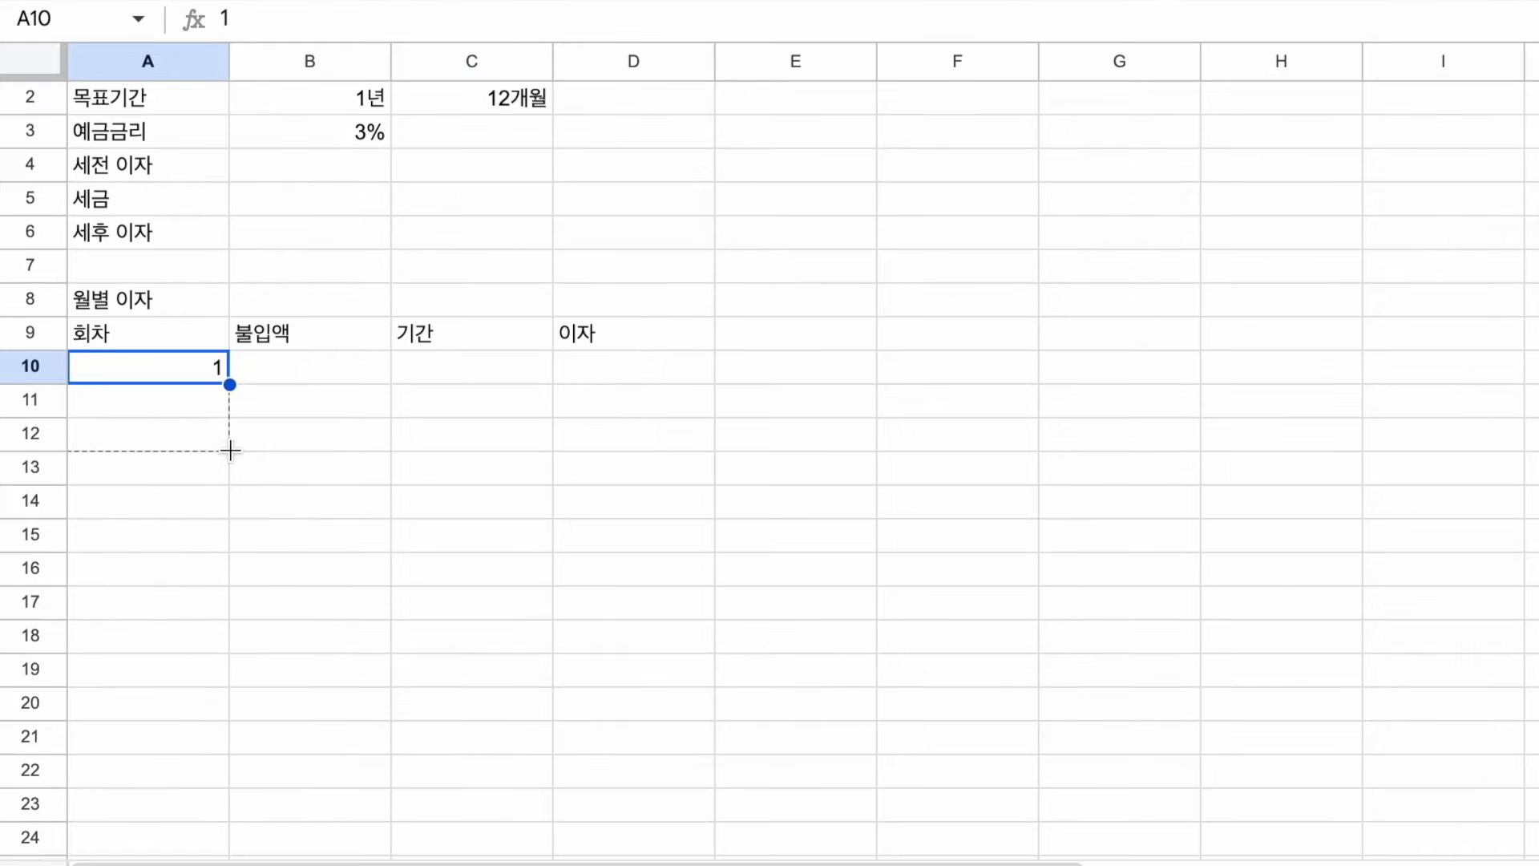
drag(220, 553, 218, 810)
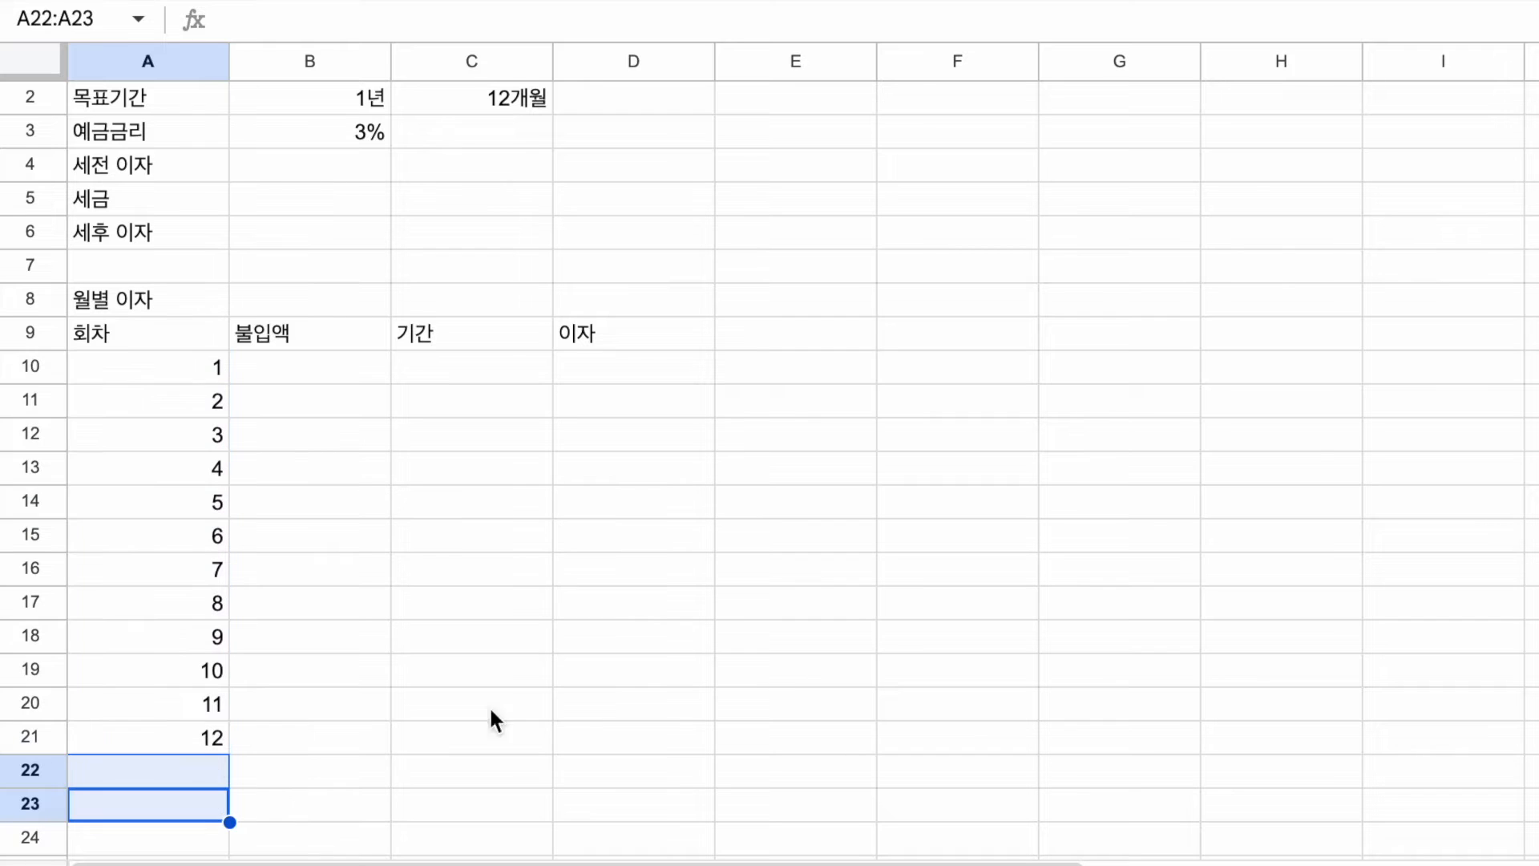
click(202, 378)
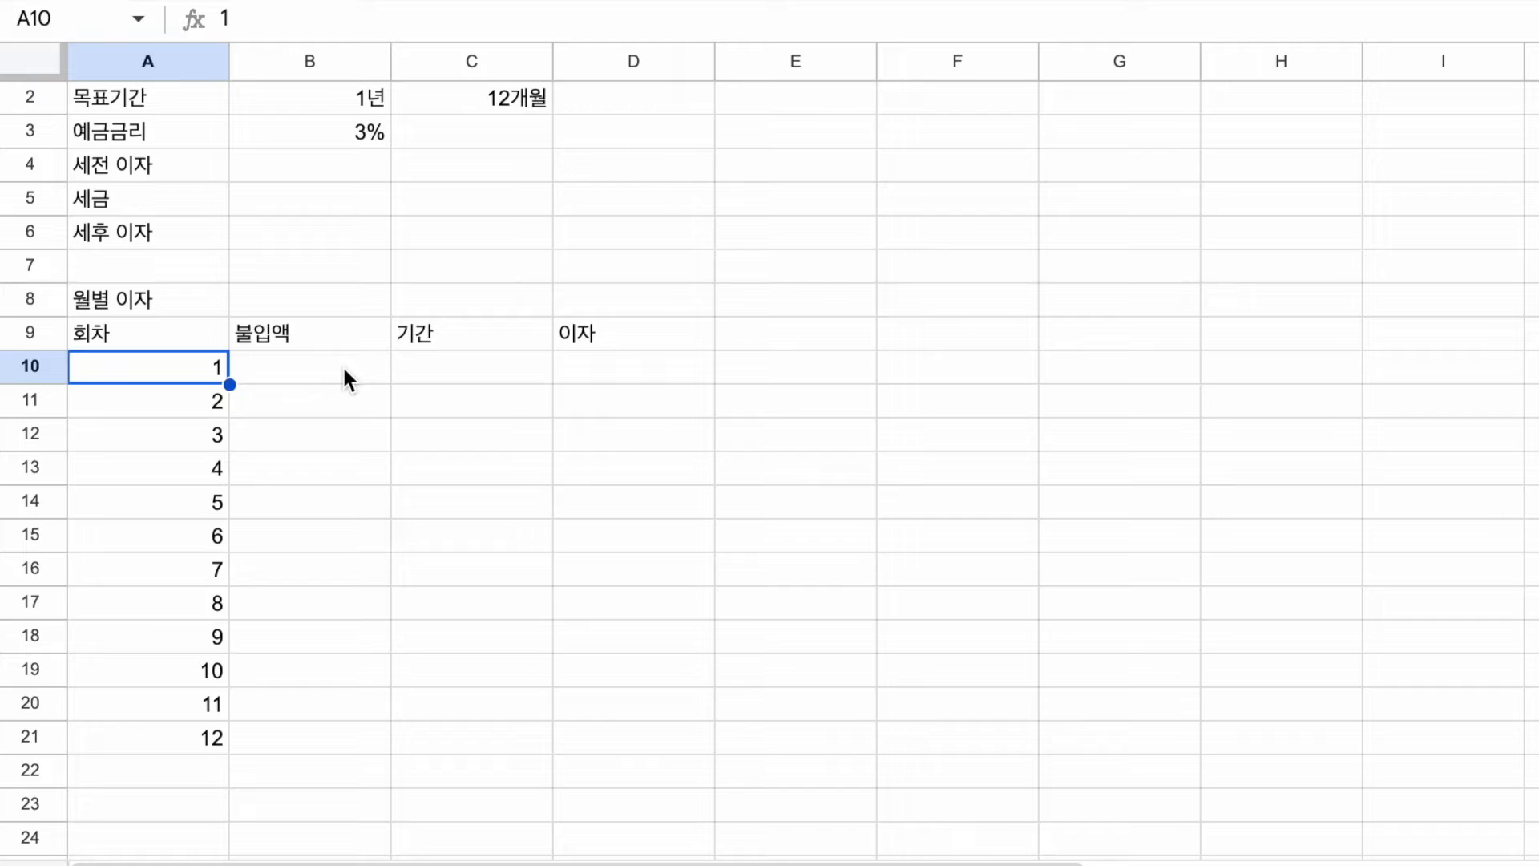
Step: Link the first 불입액 in B10 to the monthly deposit with the formula =B1
scroll(343, 364, up, 1)
click(319, 93)
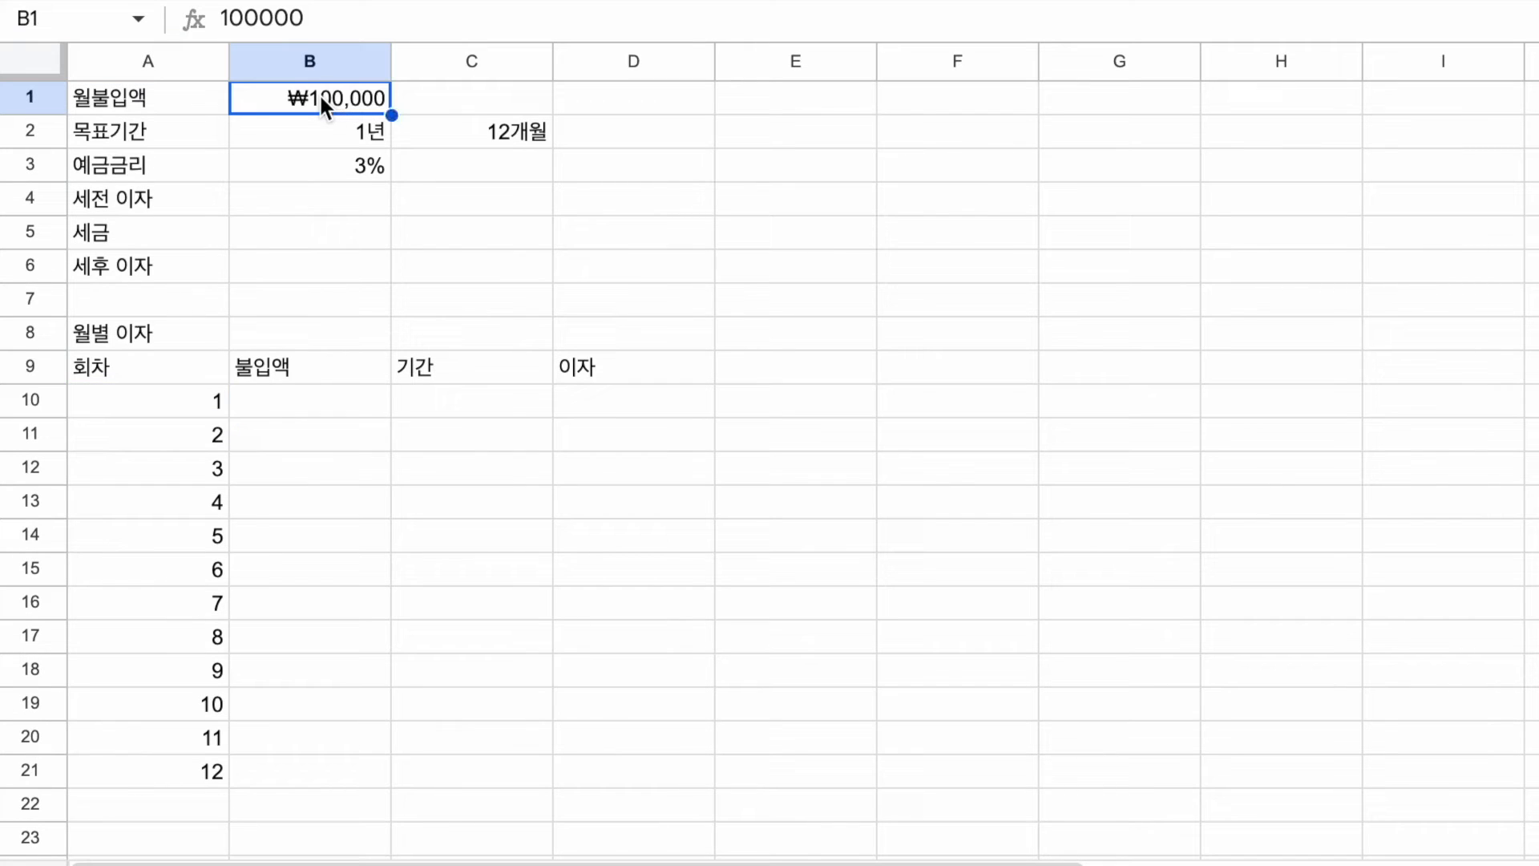
click(268, 402)
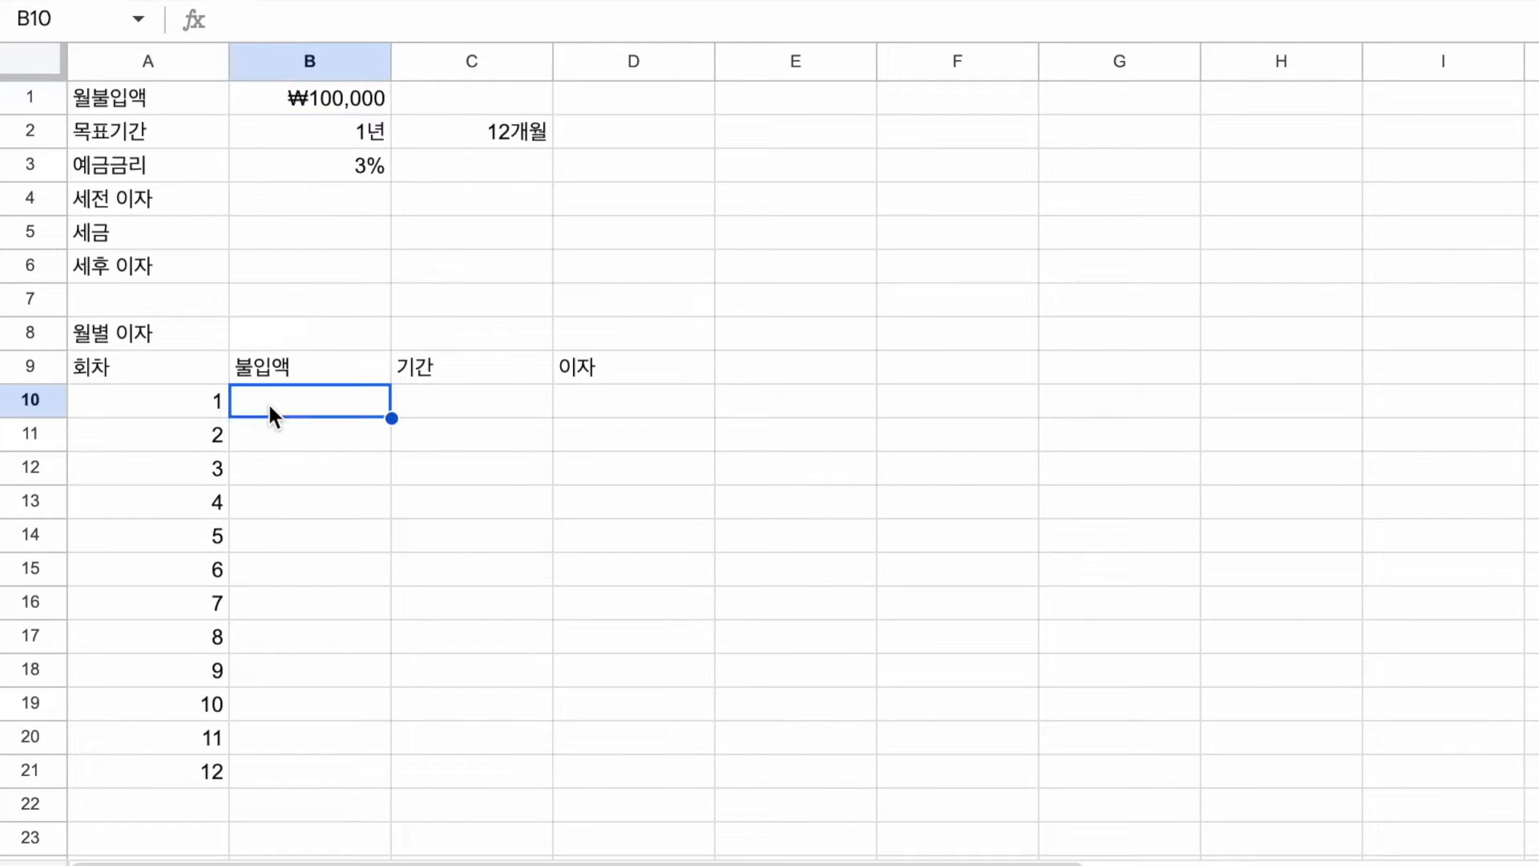
text(=)
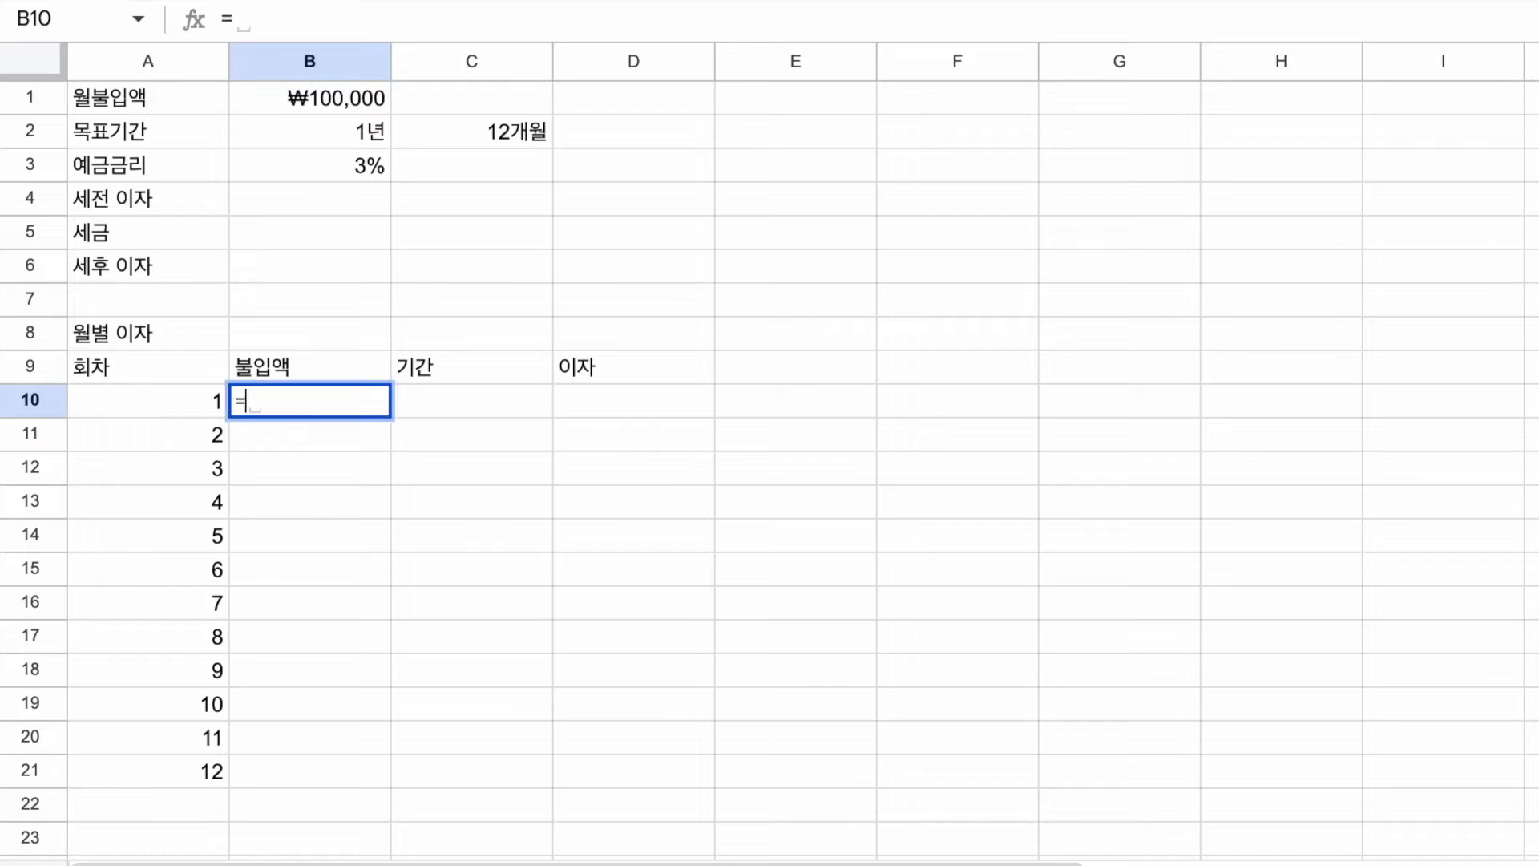
click(340, 98)
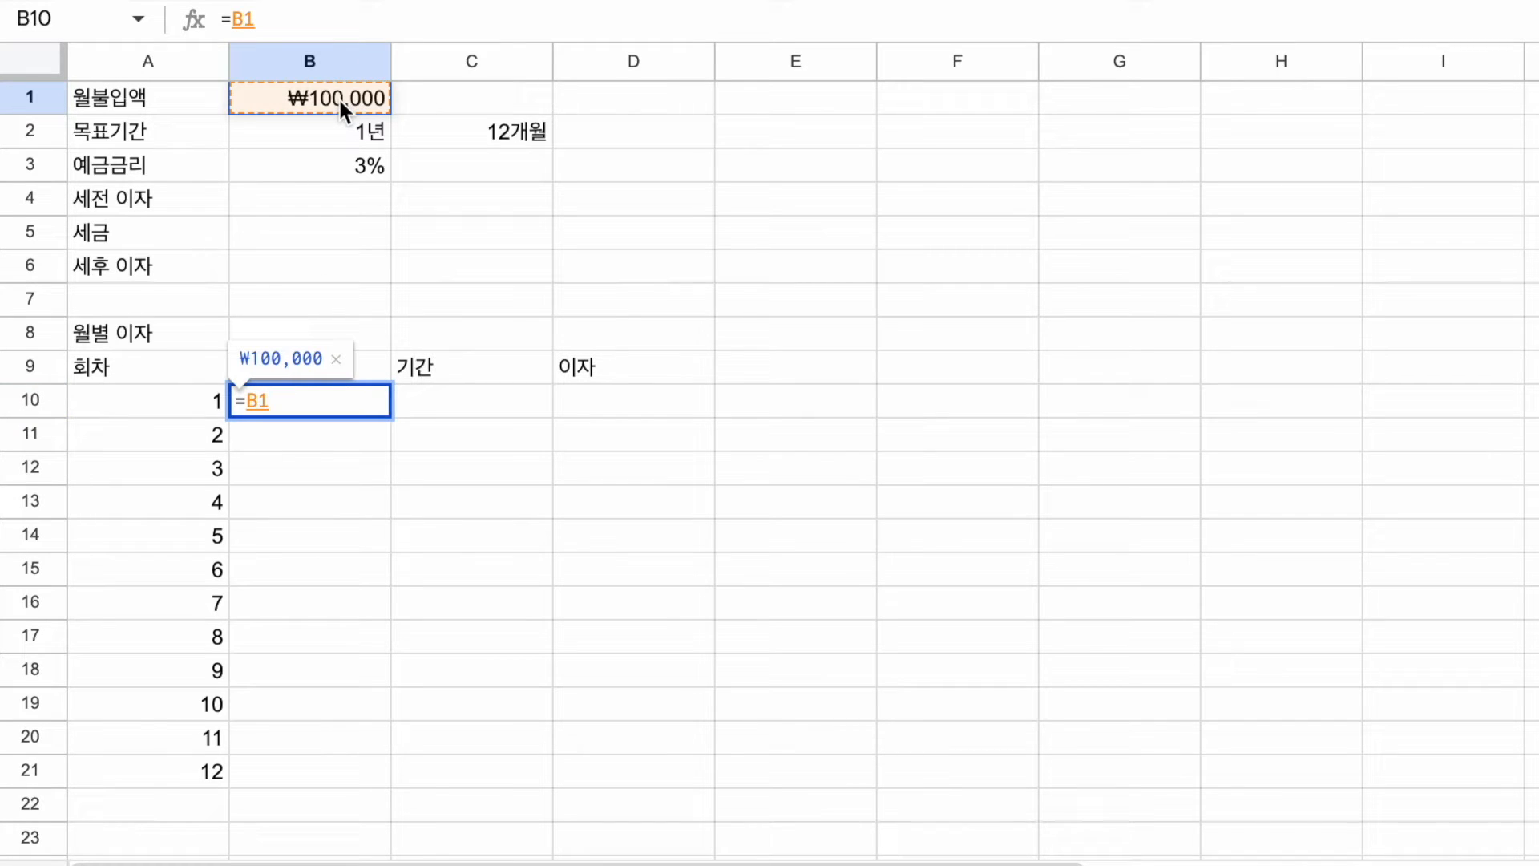
key(Return)
click(327, 401)
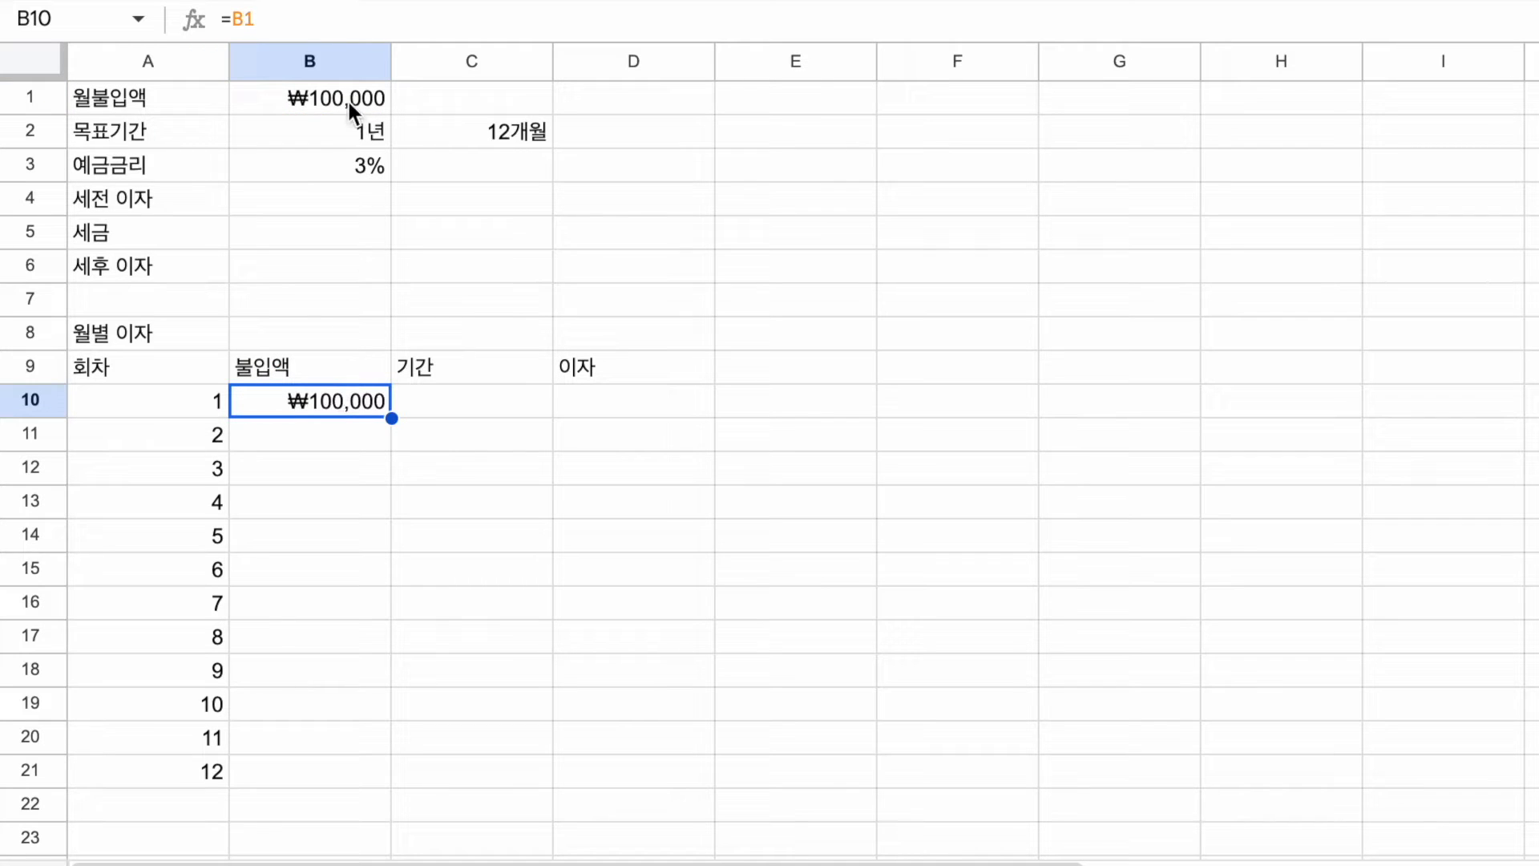
Step: Try copying the 불입액 formula from B10 into B11 and clear the pasted cell
click(349, 103)
click(343, 401)
key(ctrl+c)
key(Down)
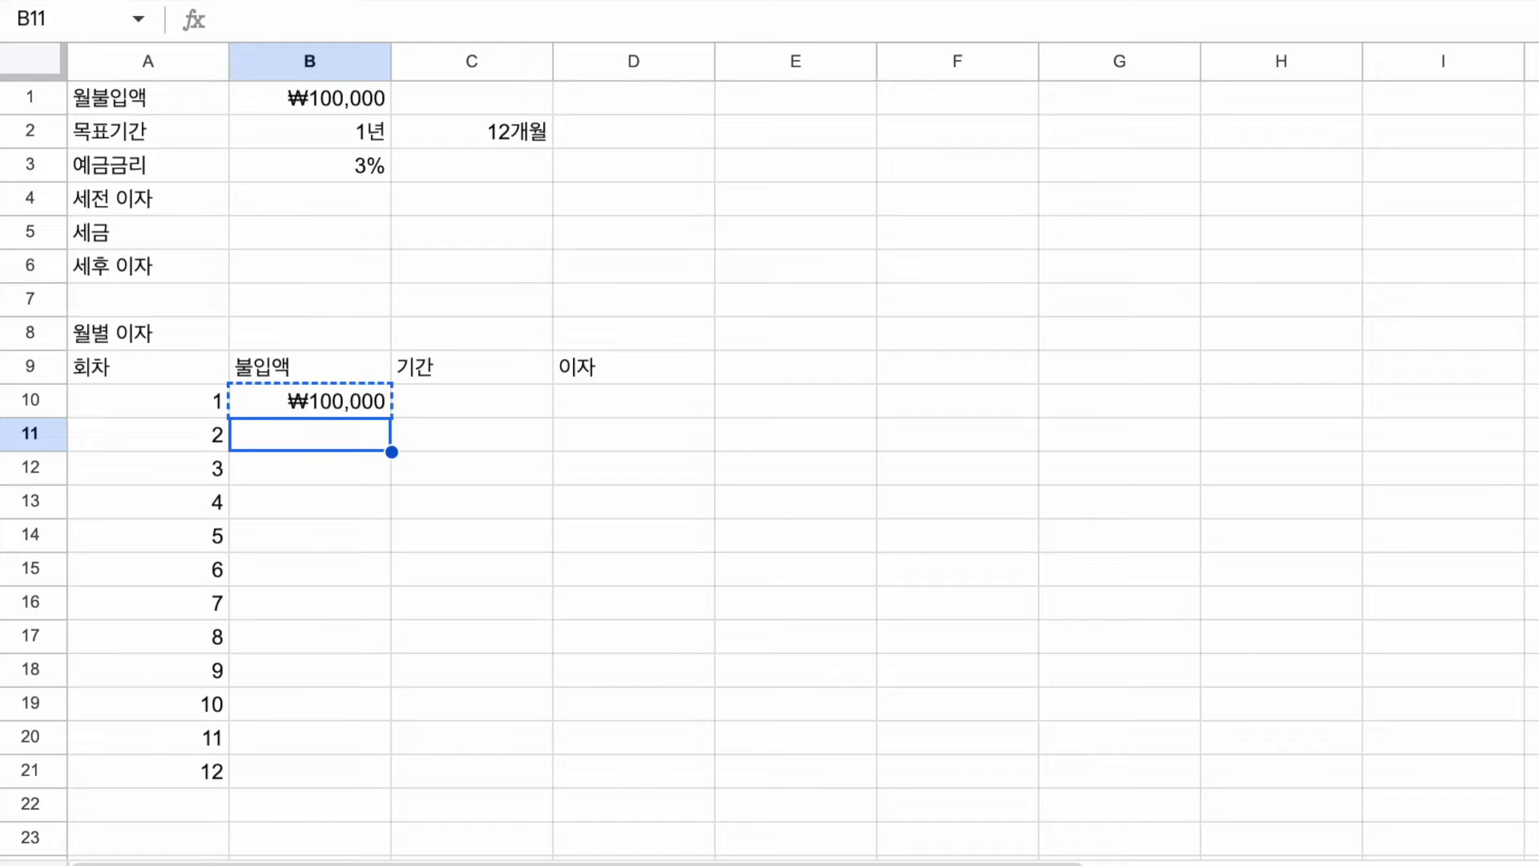
key(ctrl+v)
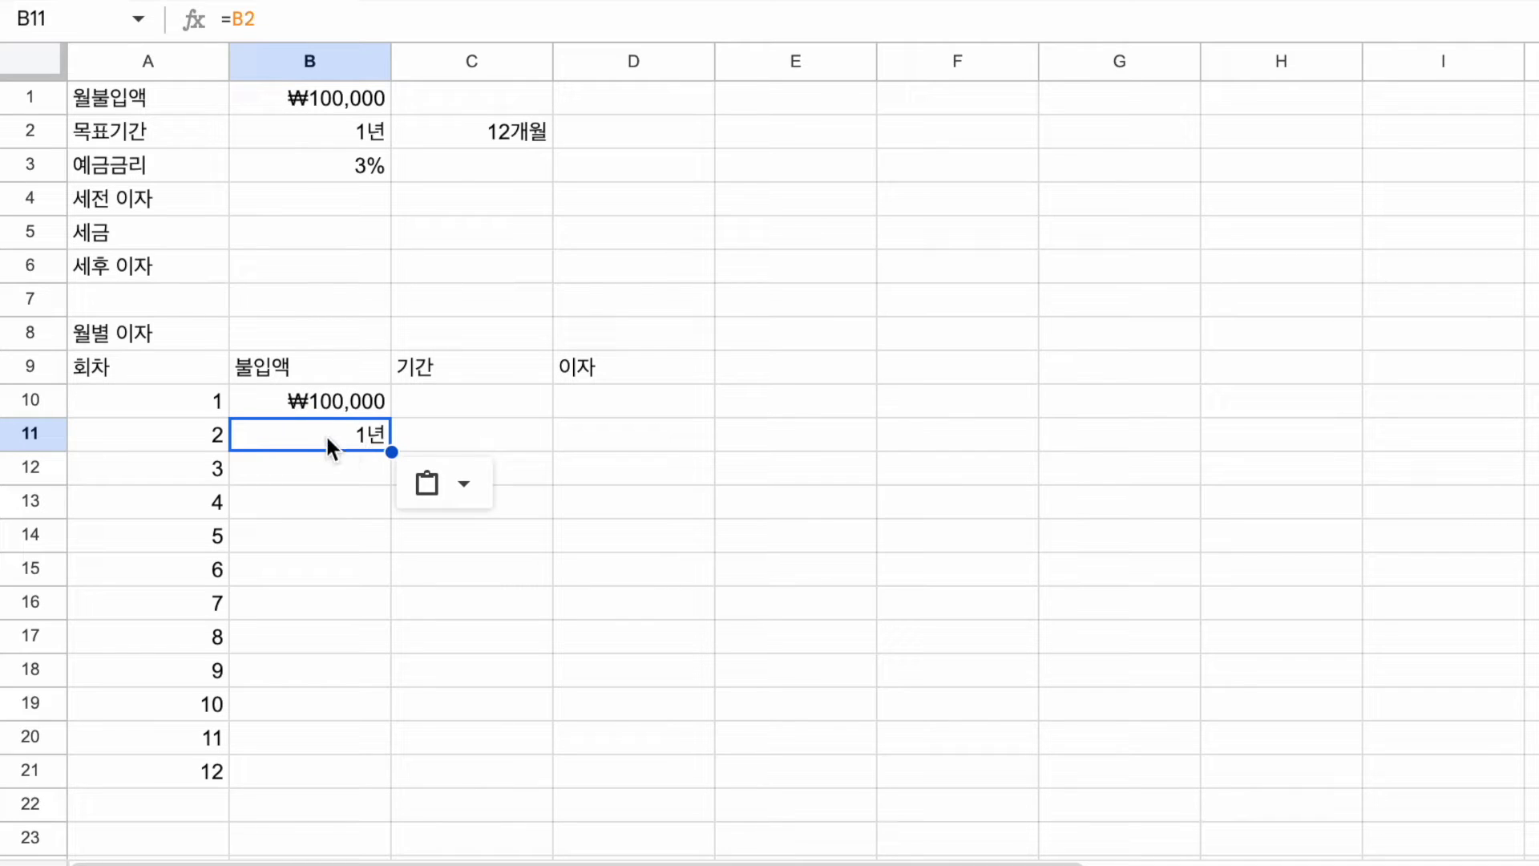
key(Delete)
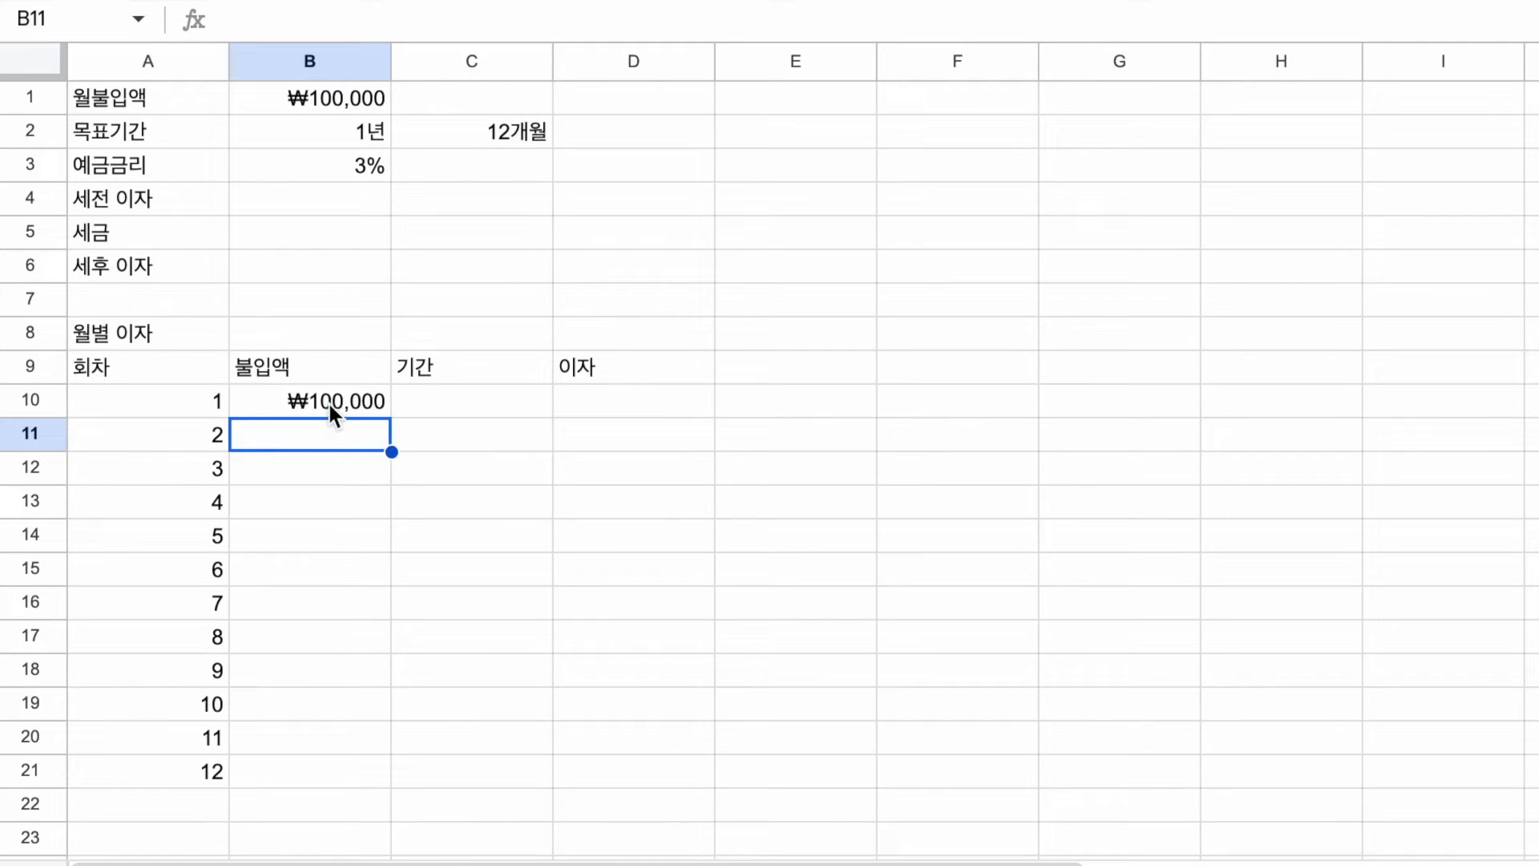
Step: Lock the row reference in the first 불입액 formula in B10 so it reads =B$1
click(330, 405)
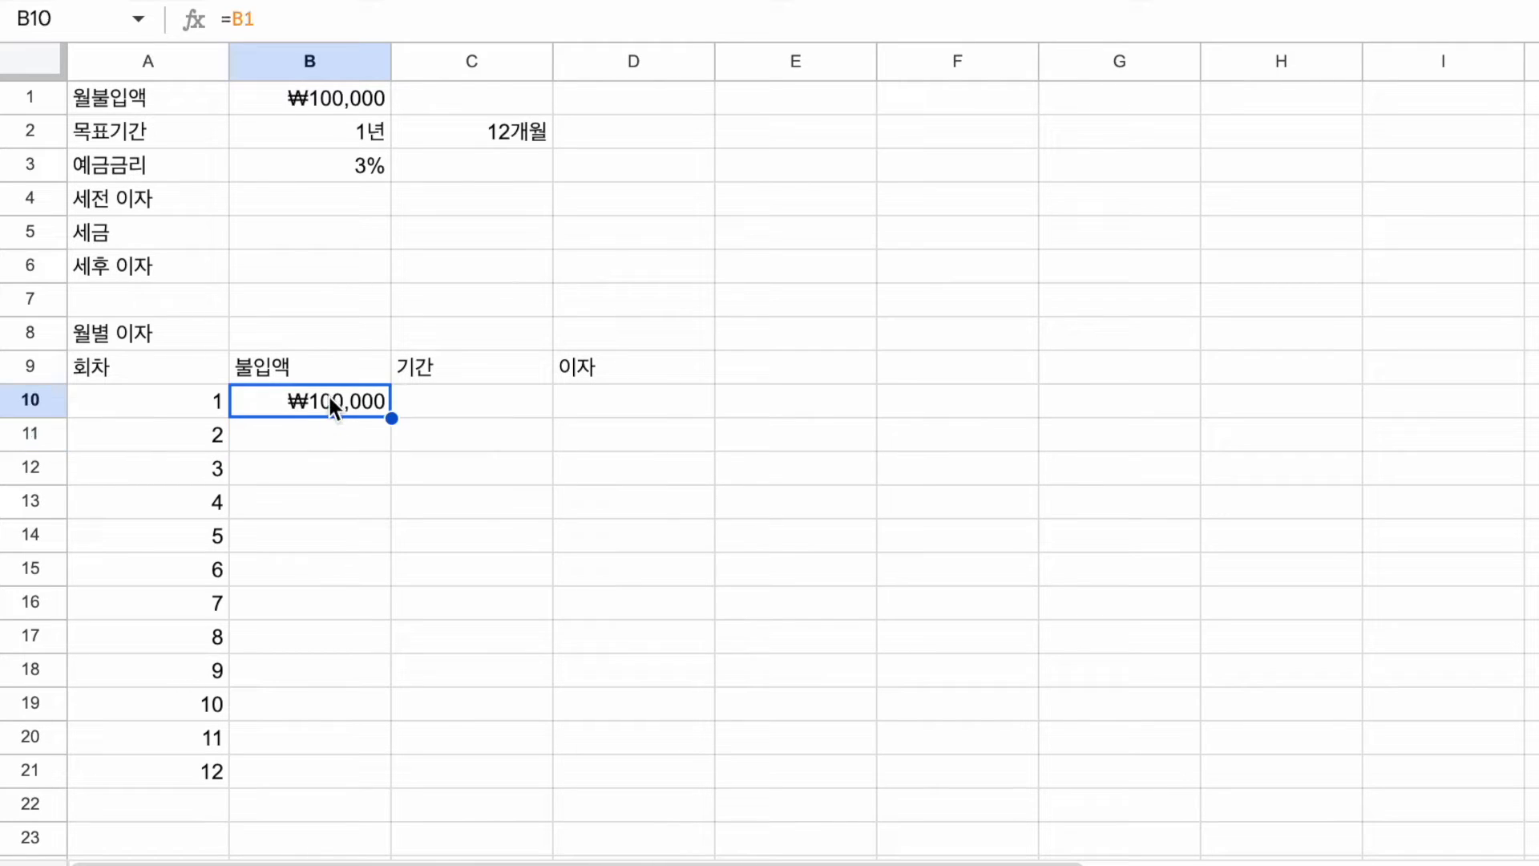
click(272, 19)
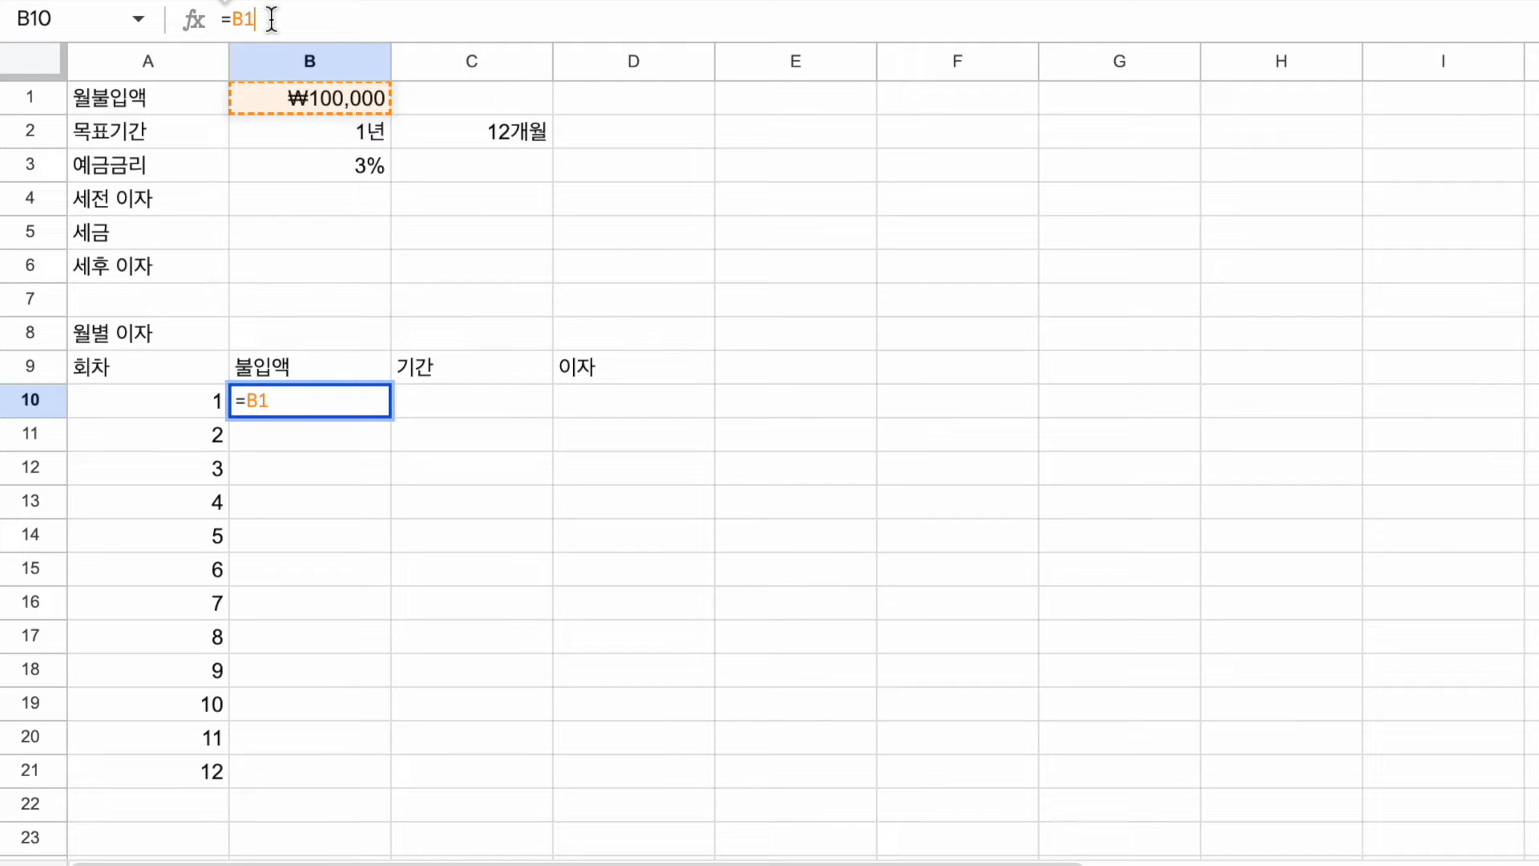
key(Left)
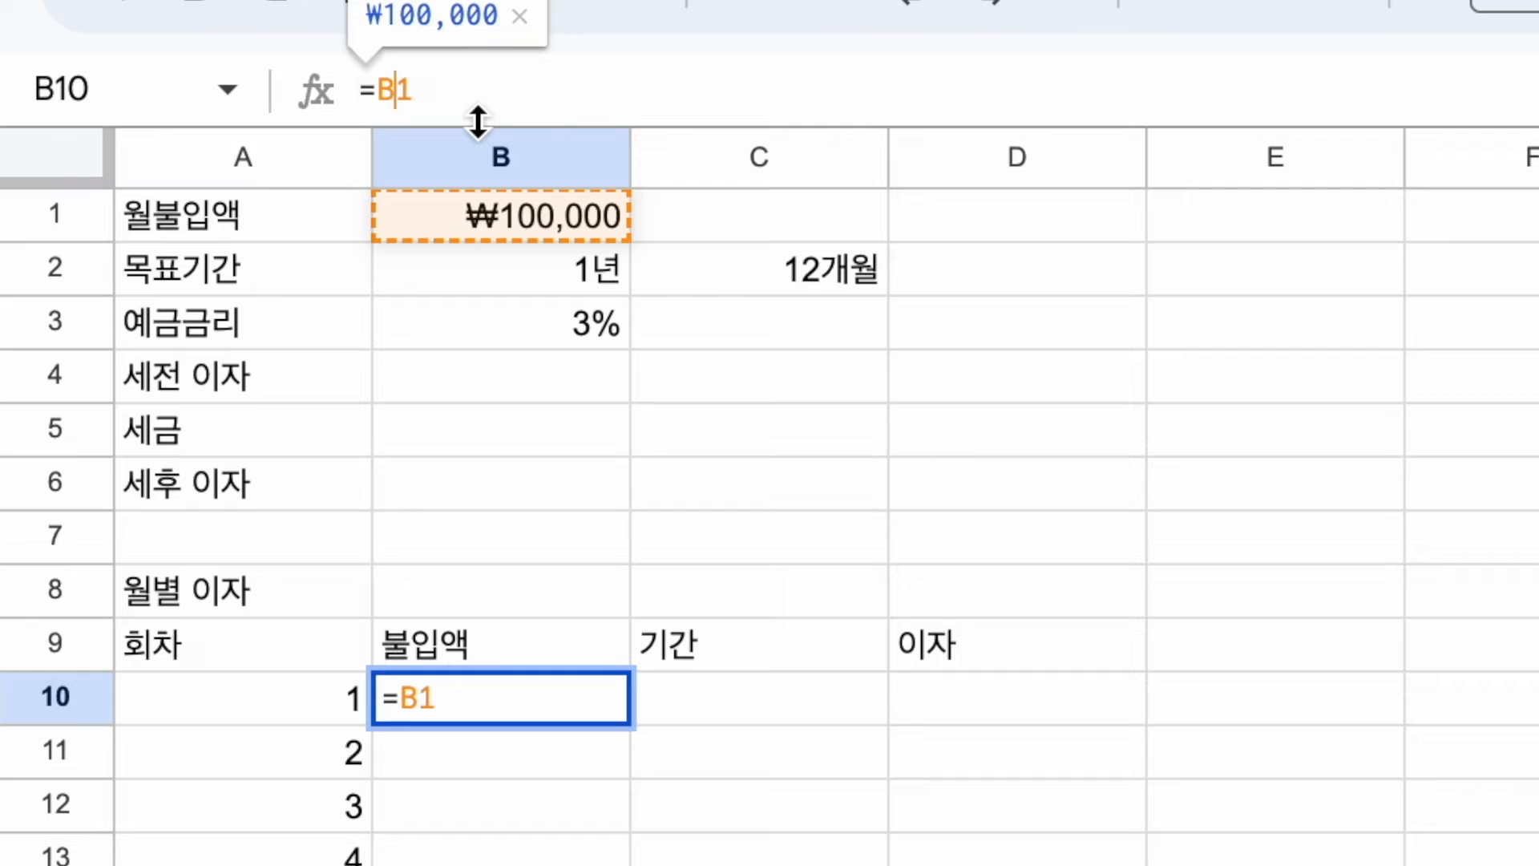
text($)
key(Return)
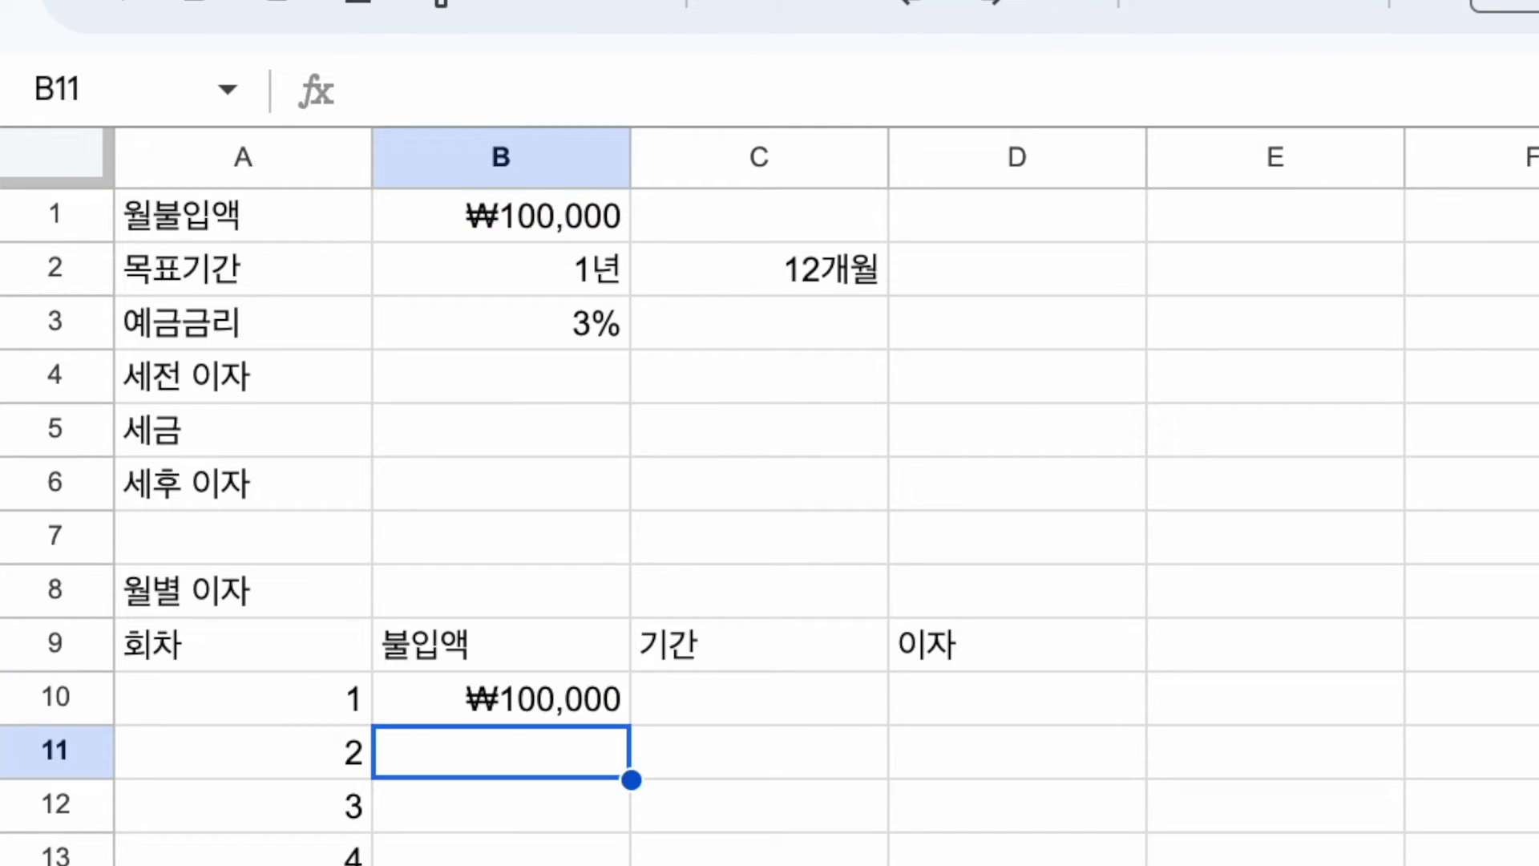
click(501, 698)
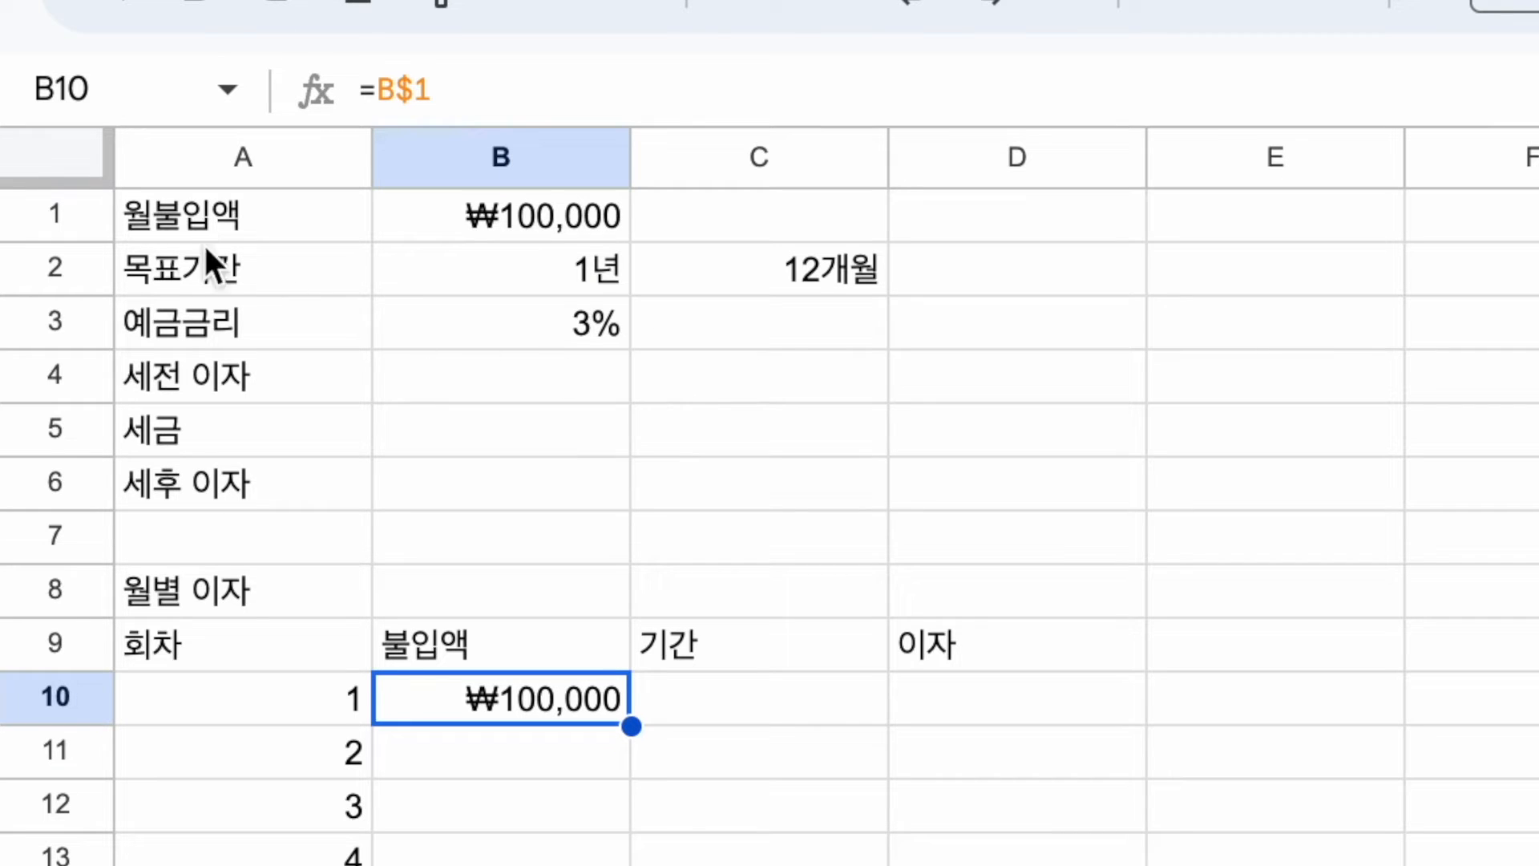
click(61, 212)
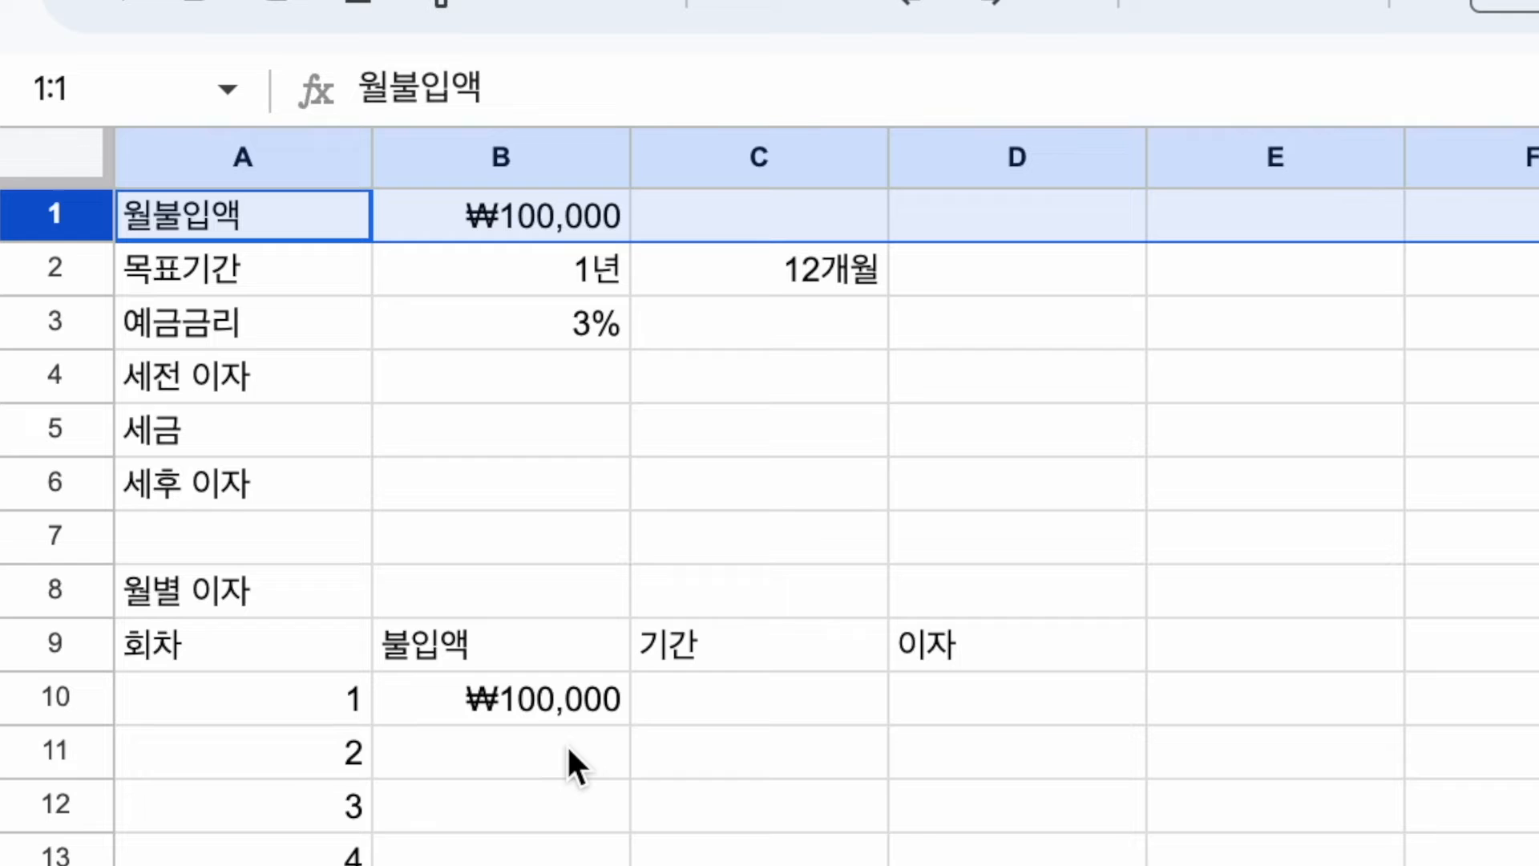
Step: Copy the 불입액 formula from B10 into B11 and fill it down through B21
click(561, 699)
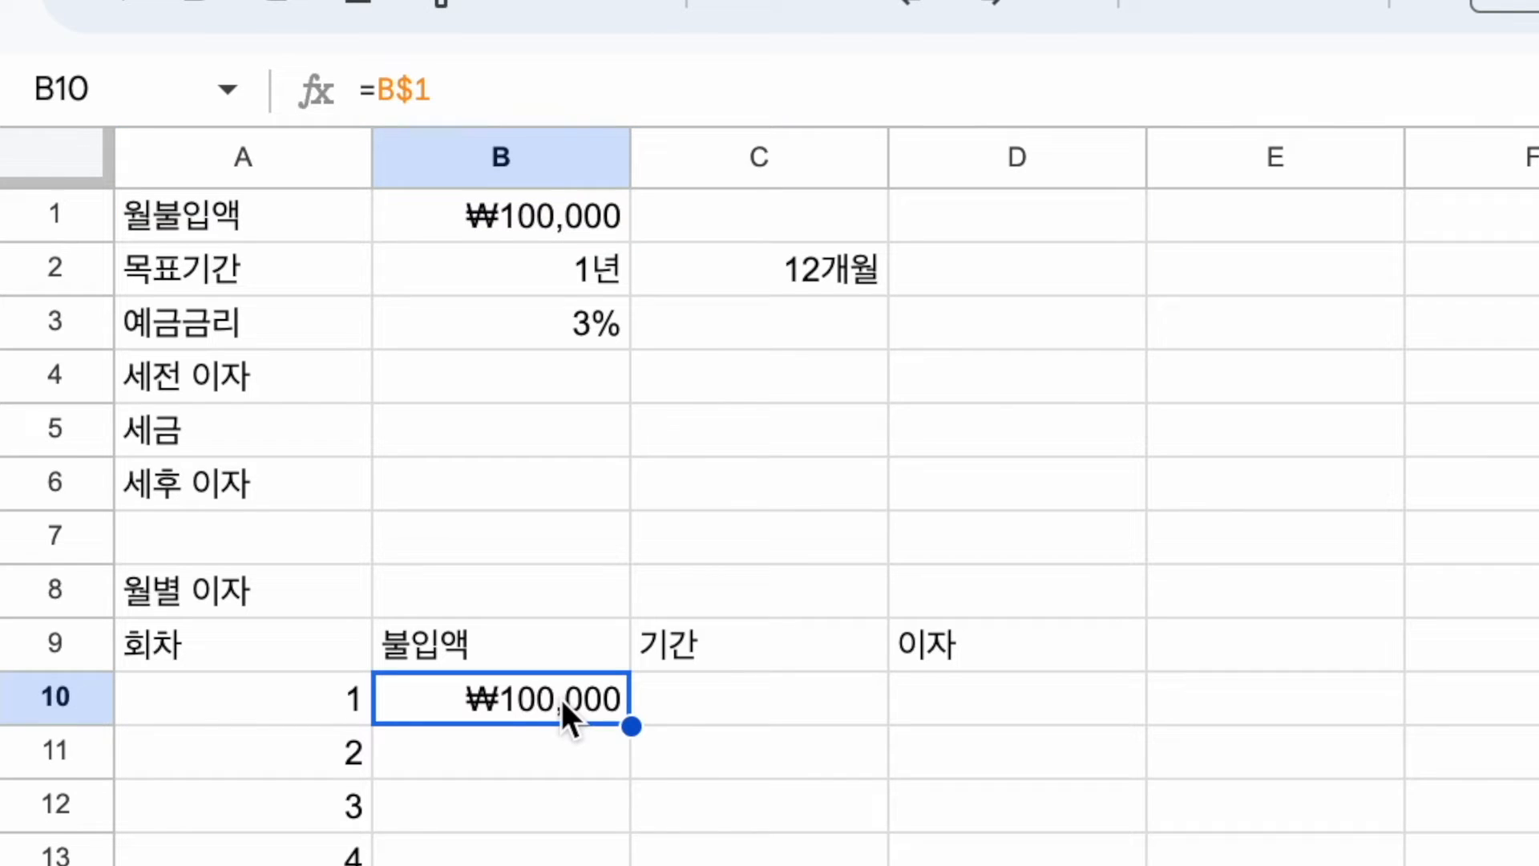
key(super+c)
key(Down)
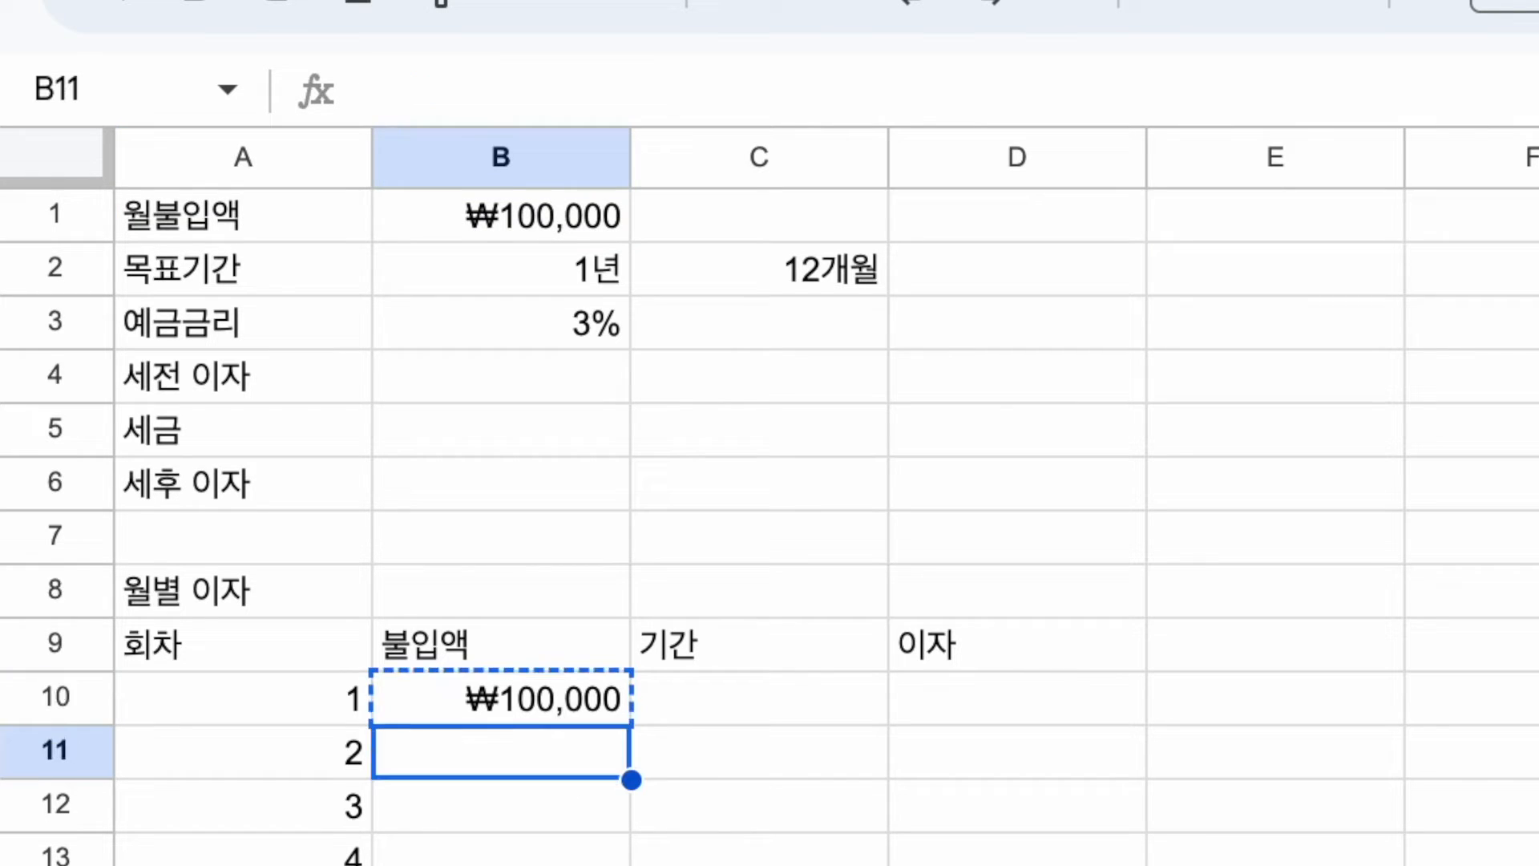
key(super+v)
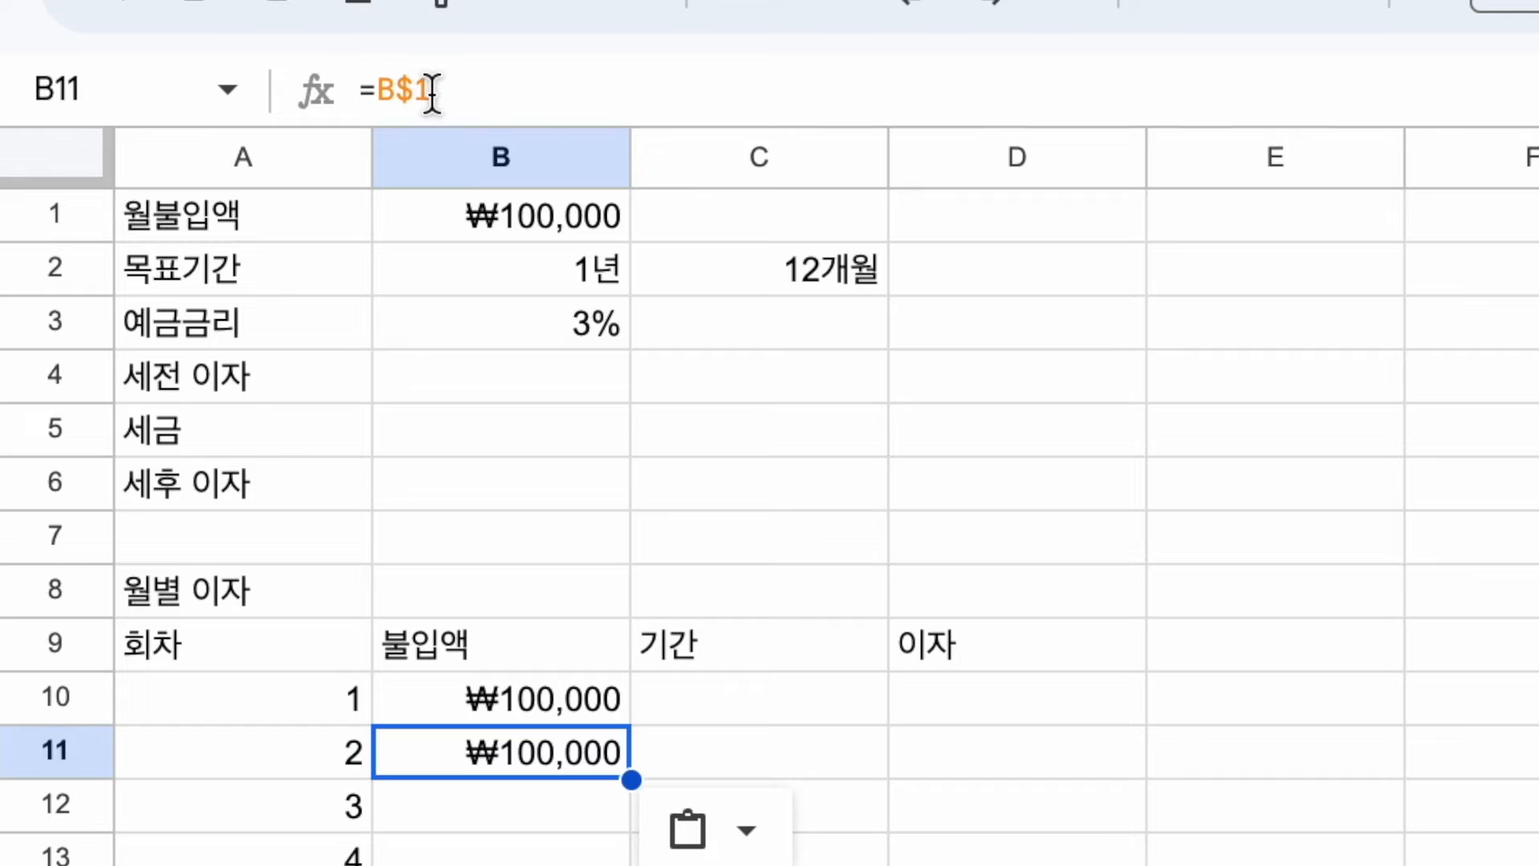
click(508, 699)
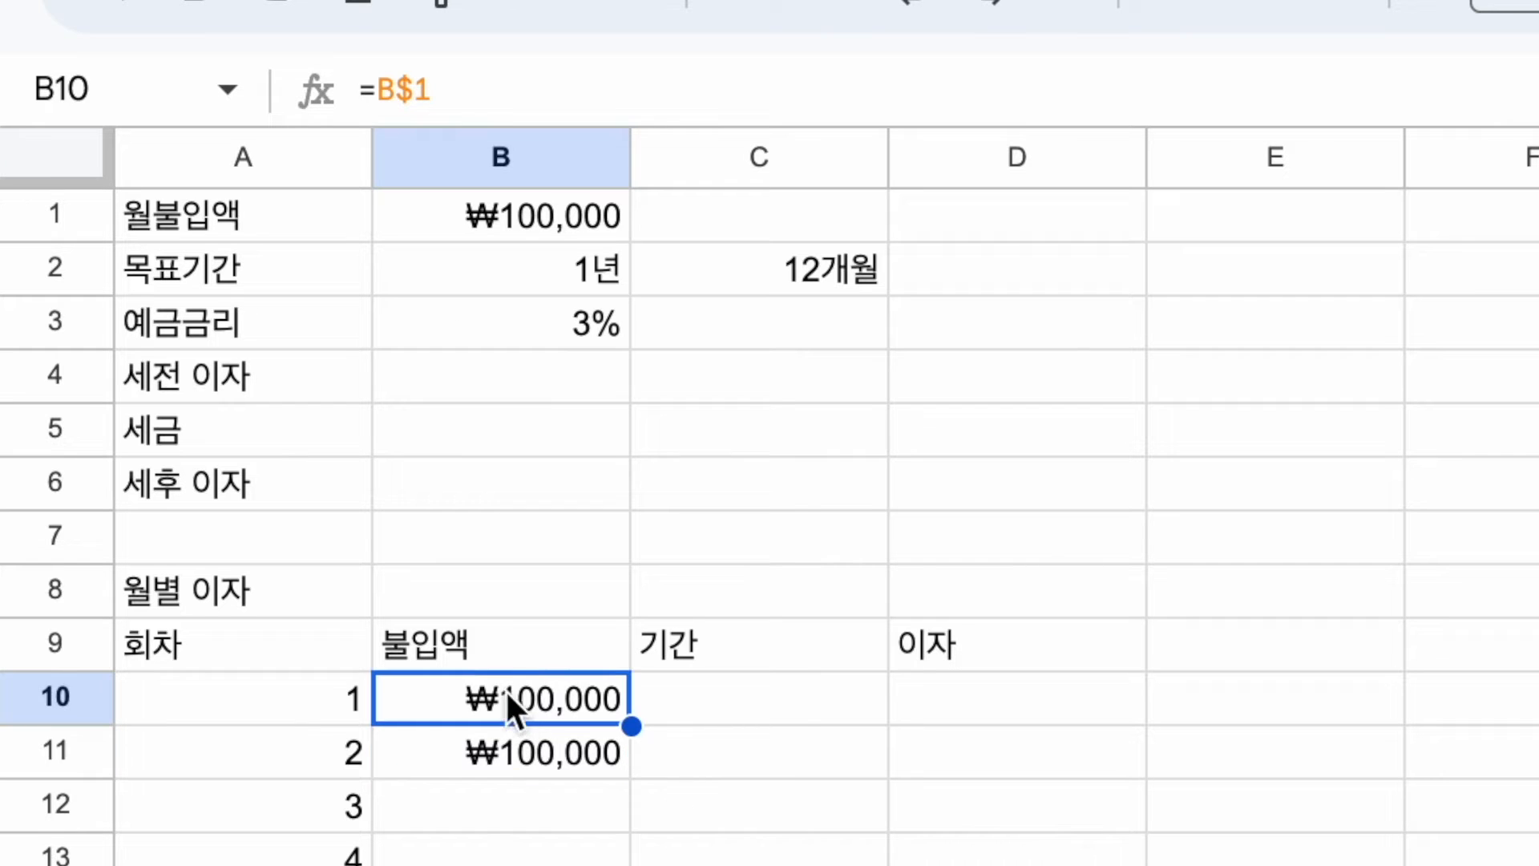
click(482, 745)
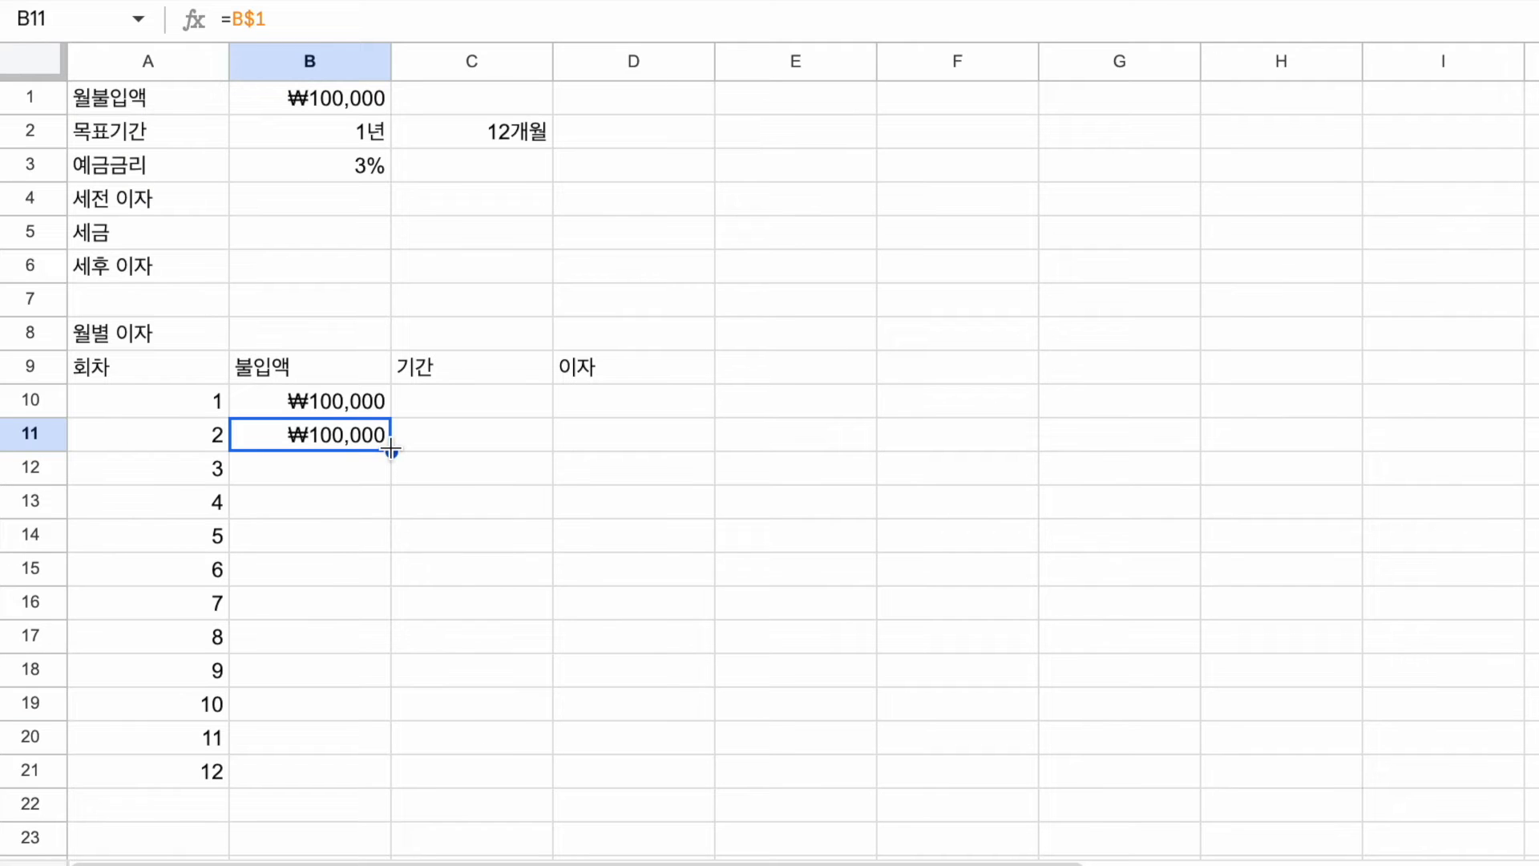
drag(392, 450, 395, 771)
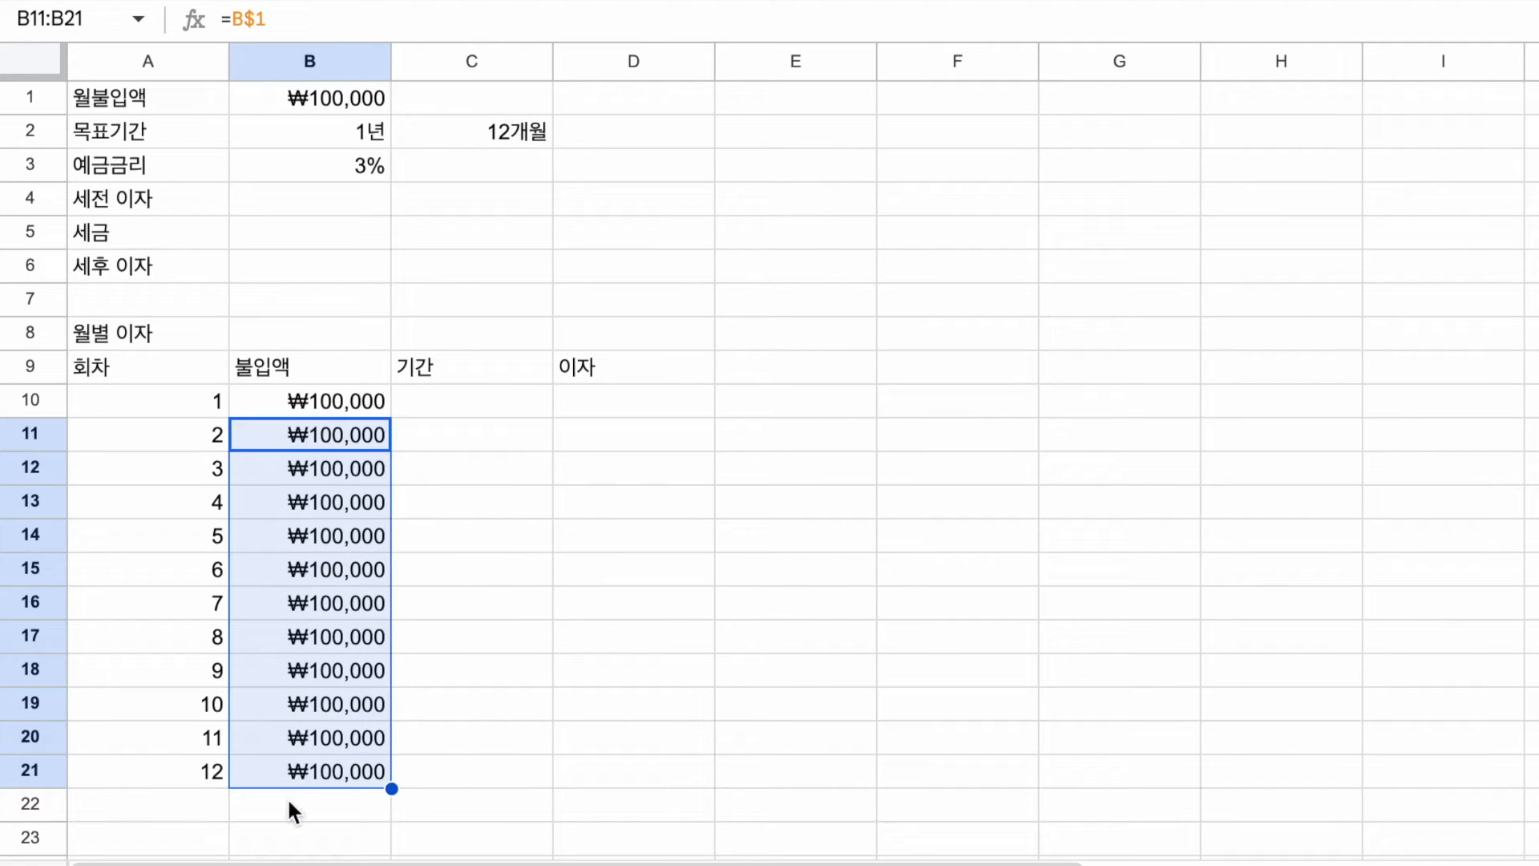
Step: Test the linked 불입액 column by setting the 월불입액 in B1 to 150000
click(351, 404)
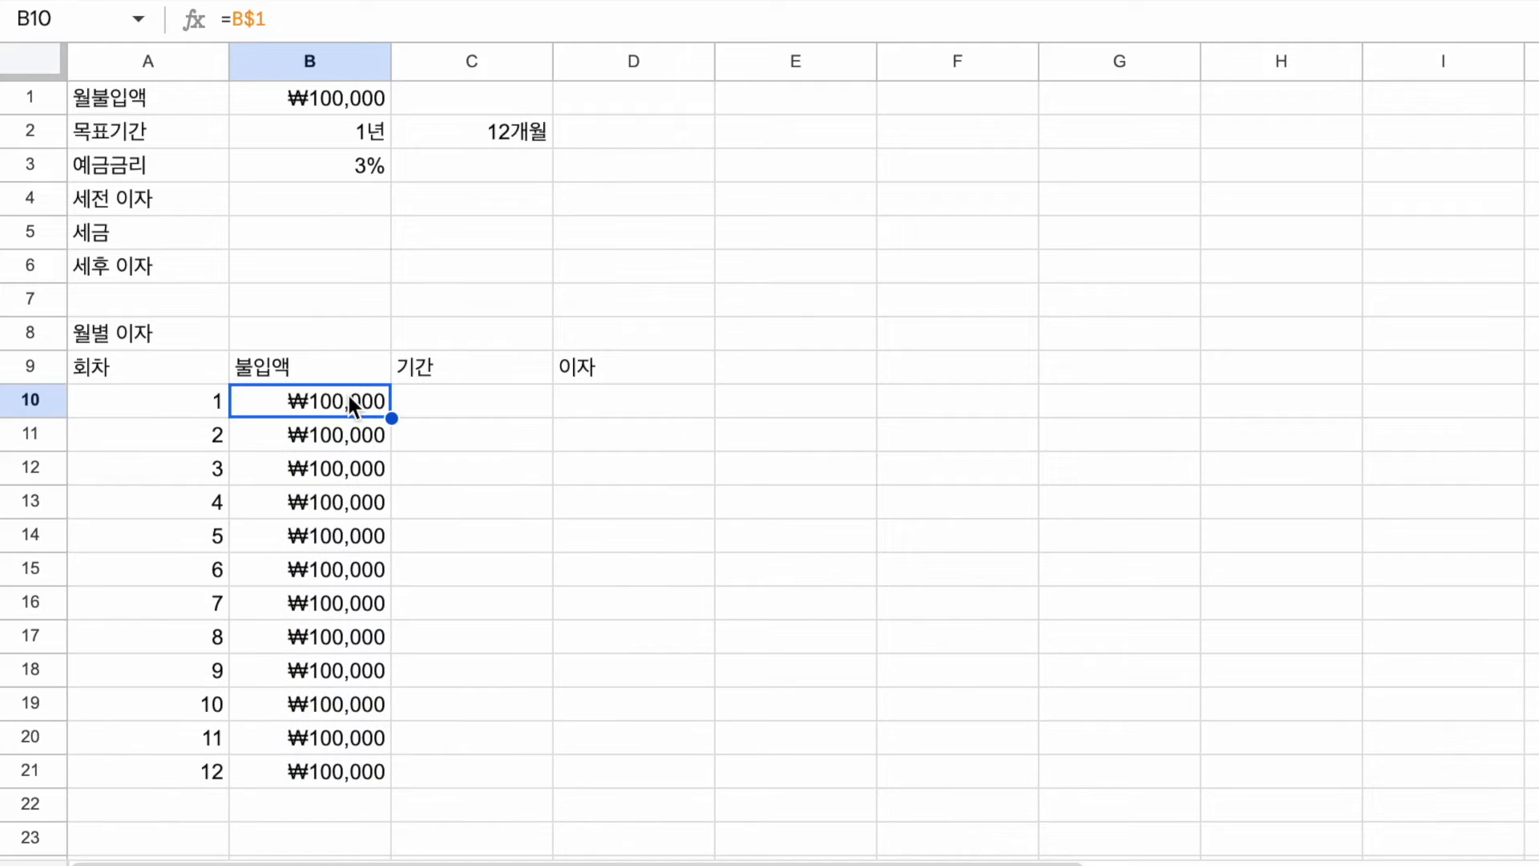
click(350, 98)
click(307, 403)
click(340, 109)
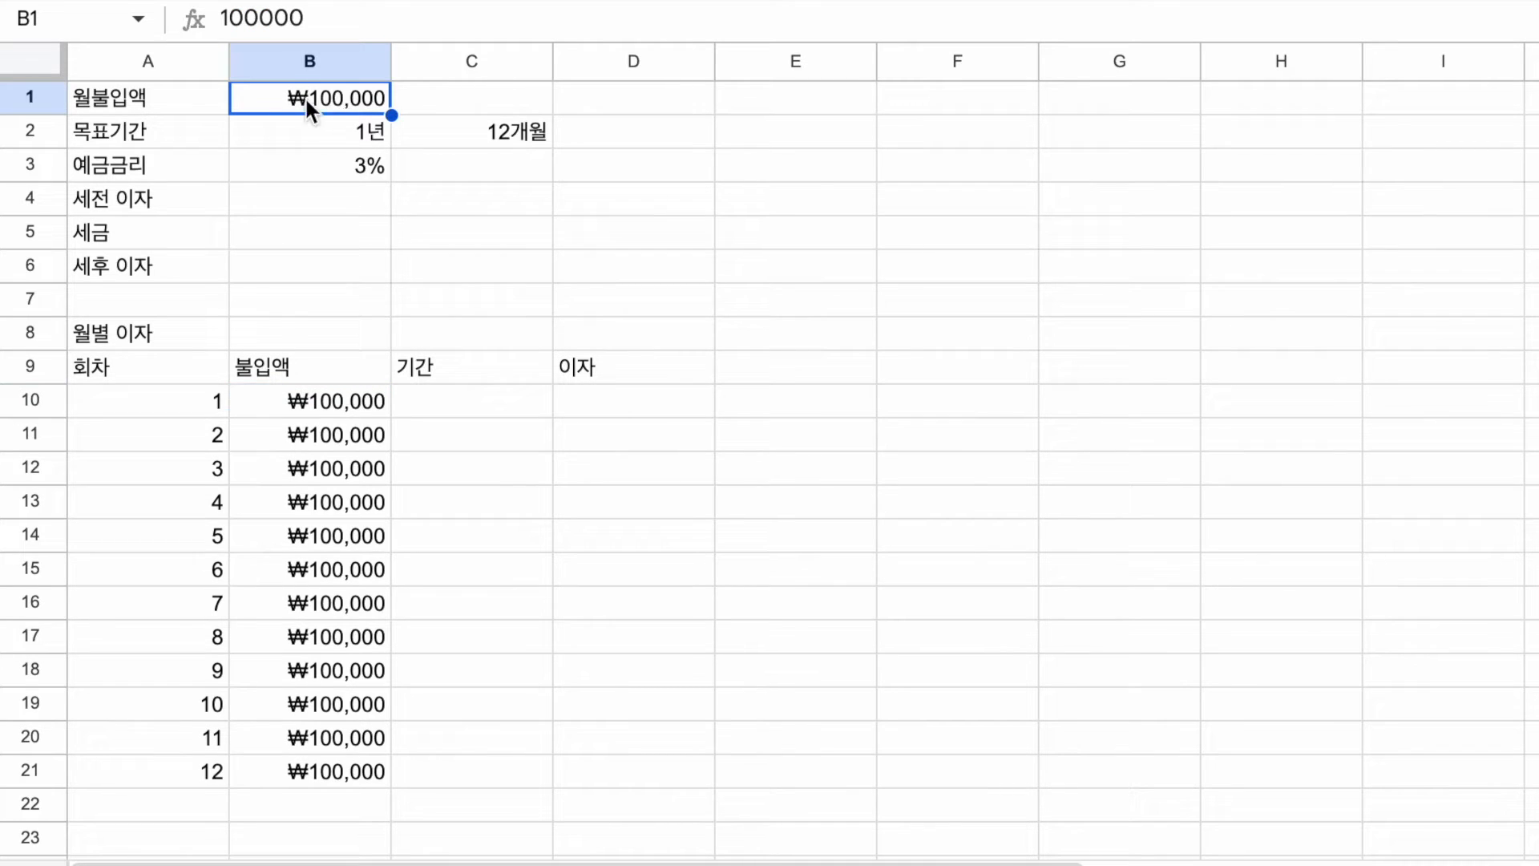
drag(230, 18, 241, 17)
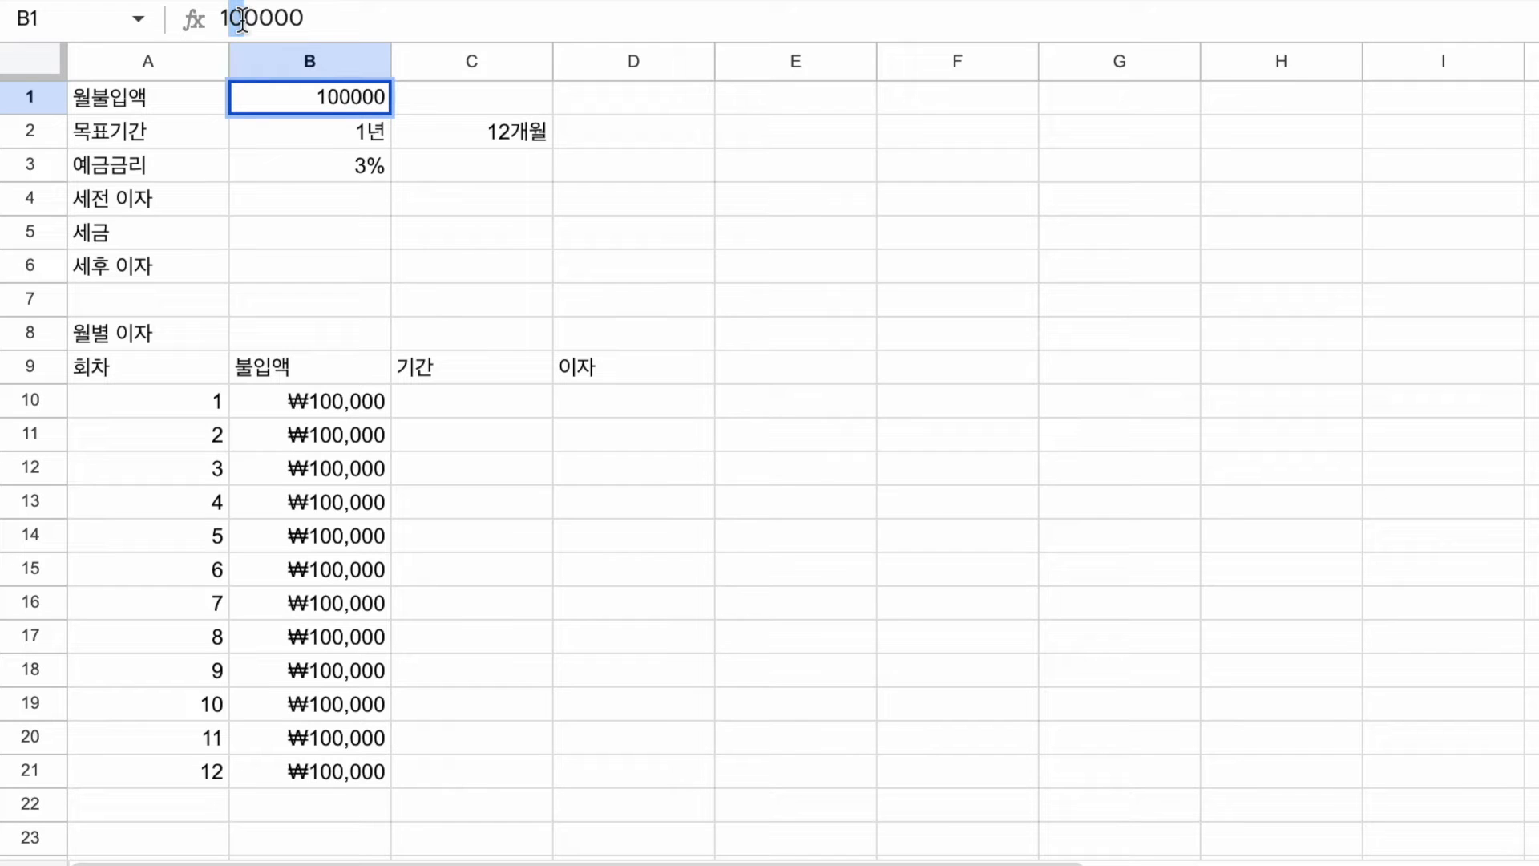
text(5)
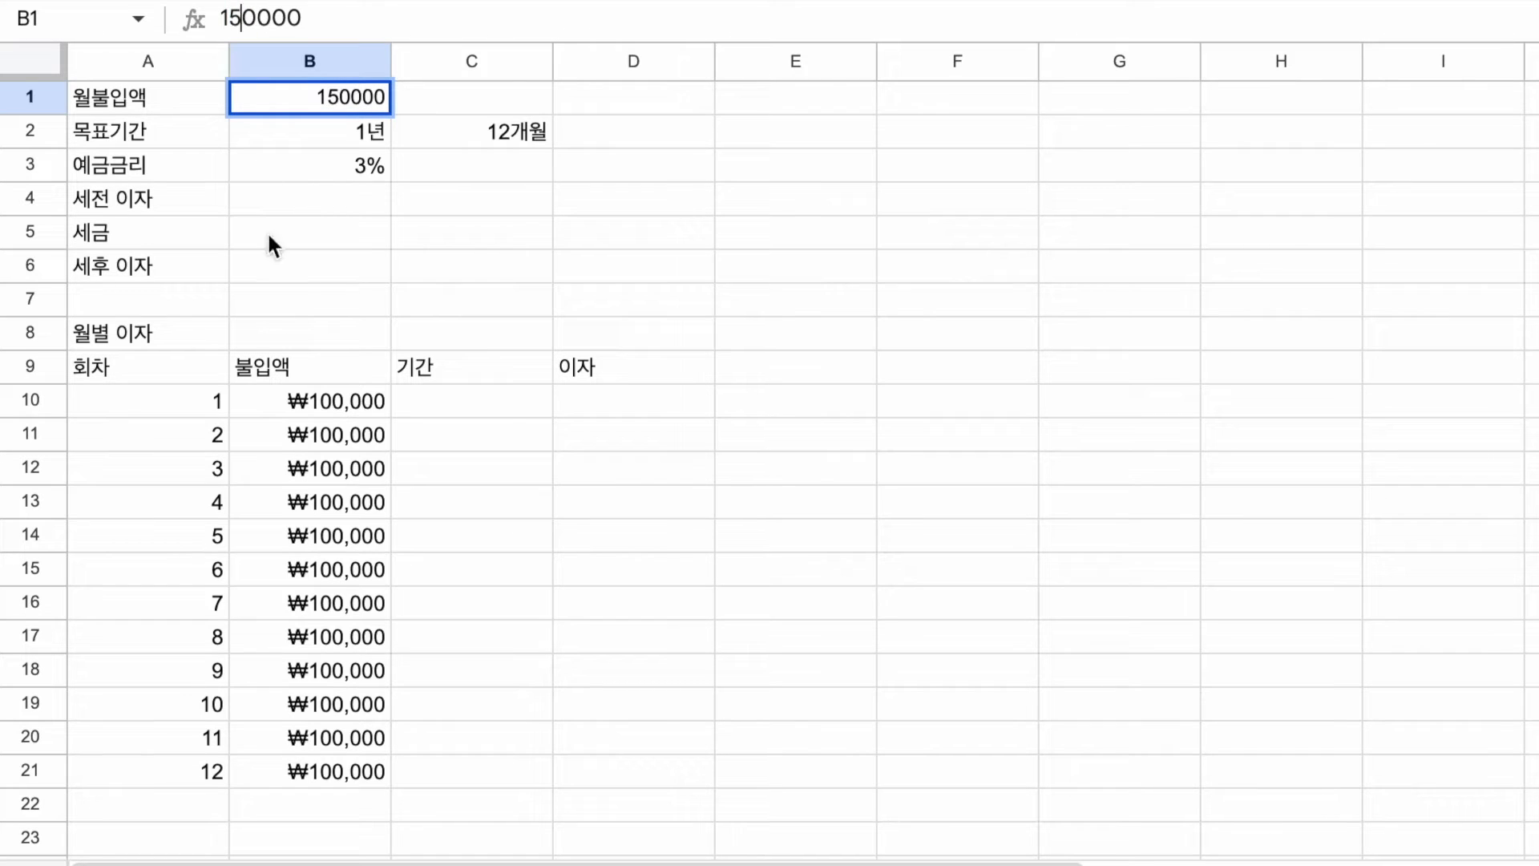
key(Return)
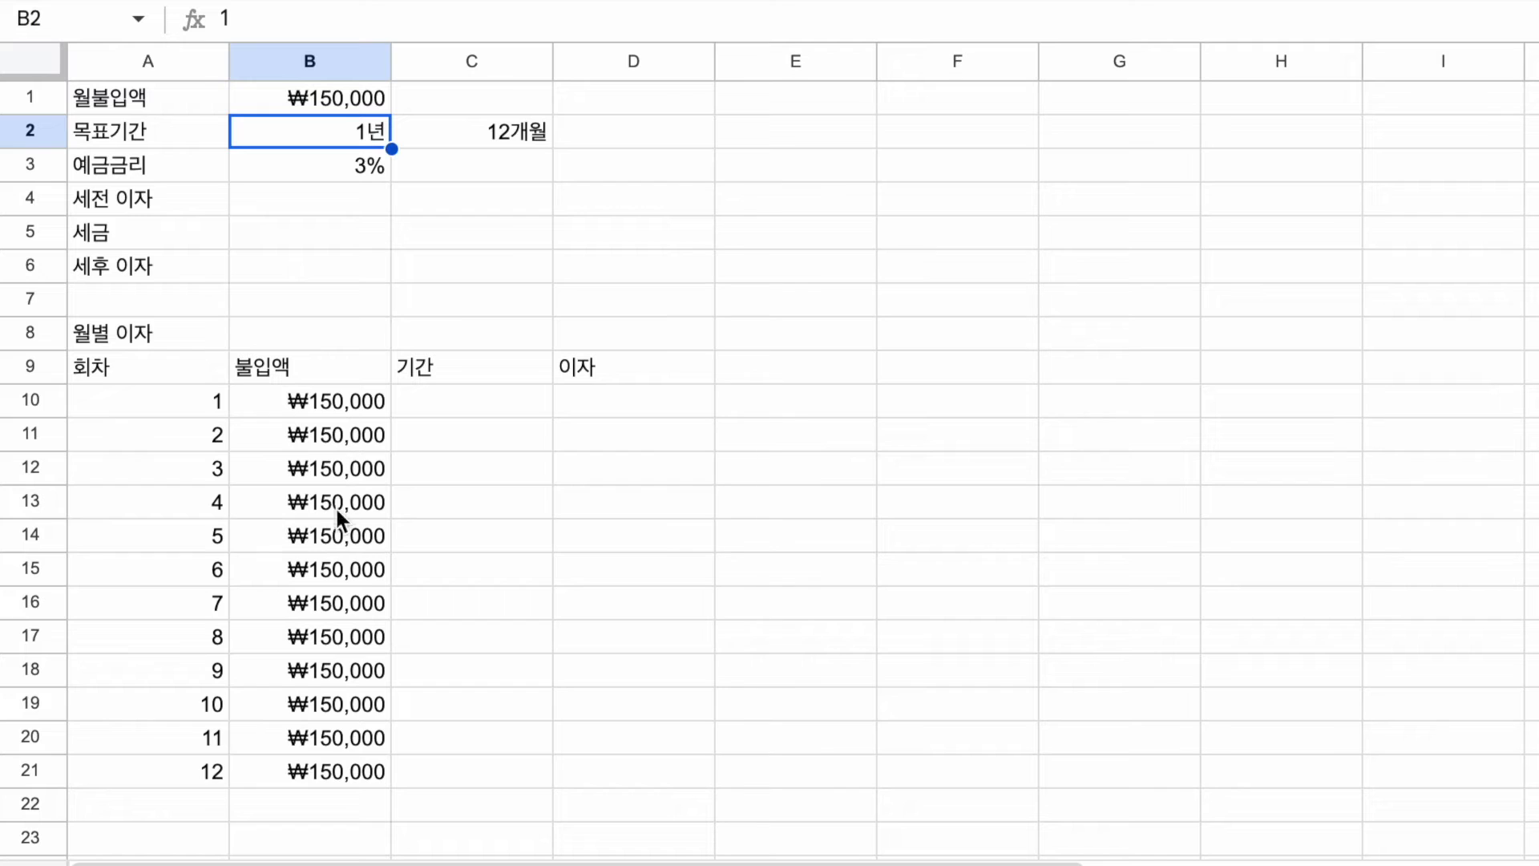
Step: Restore the 월불입액 in B1 to 100000
click(328, 98)
click(233, 18)
drag(241, 18, 232, 17)
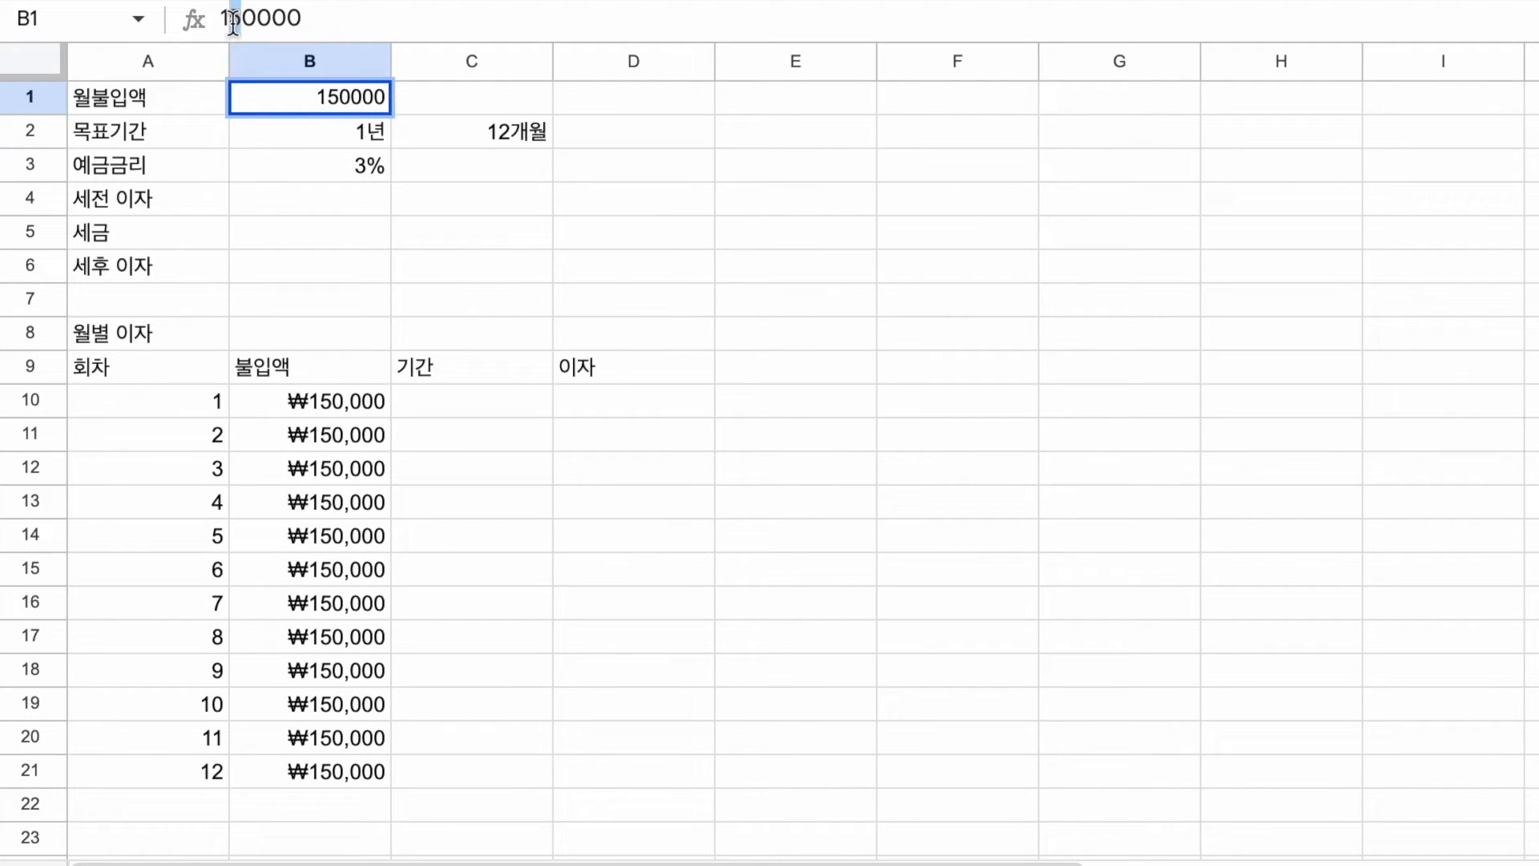
text(0)
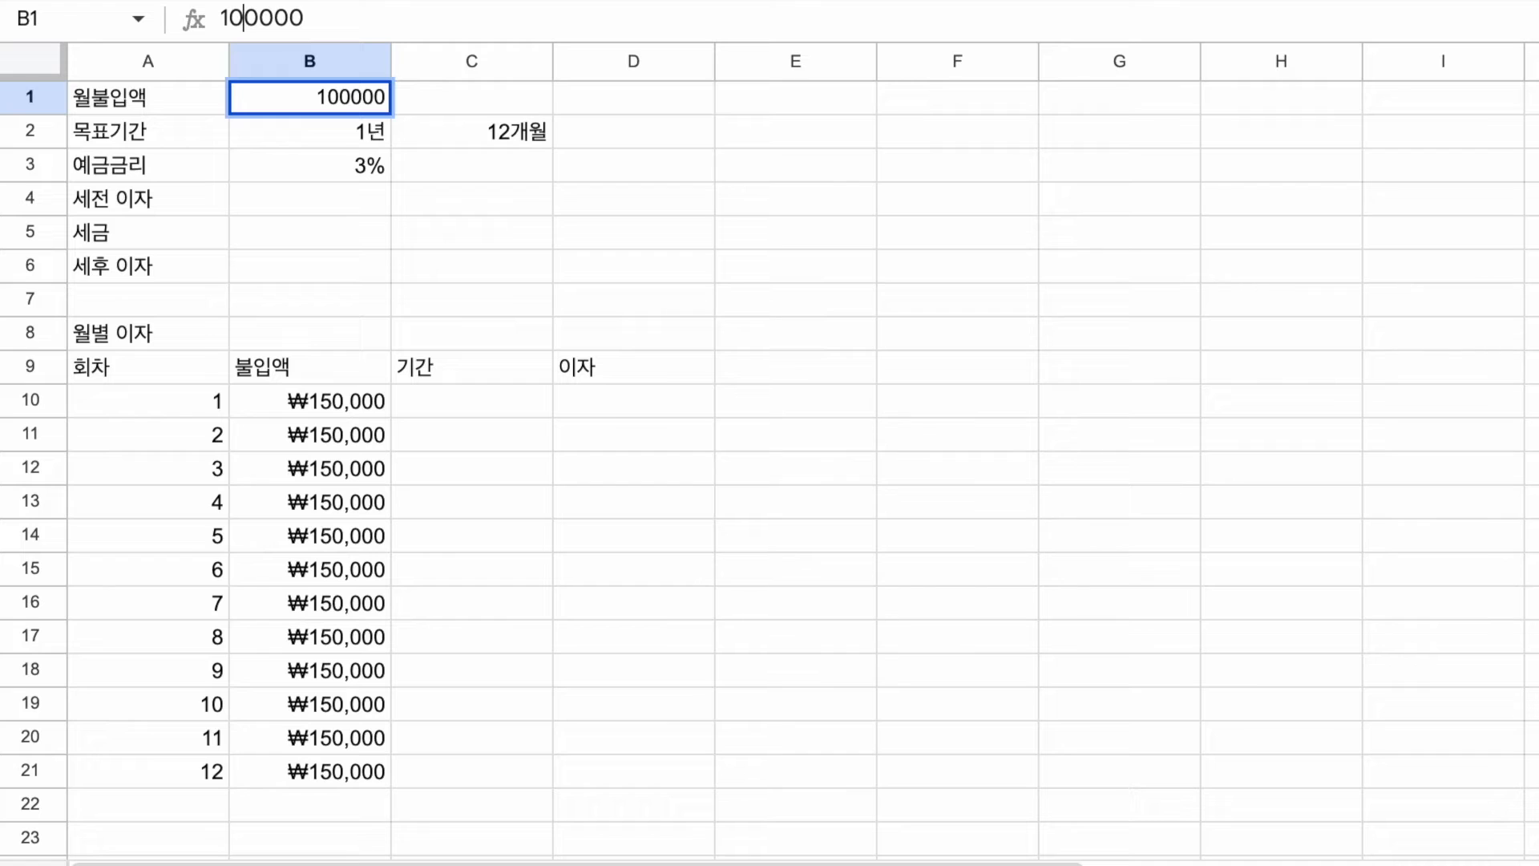
key(Return)
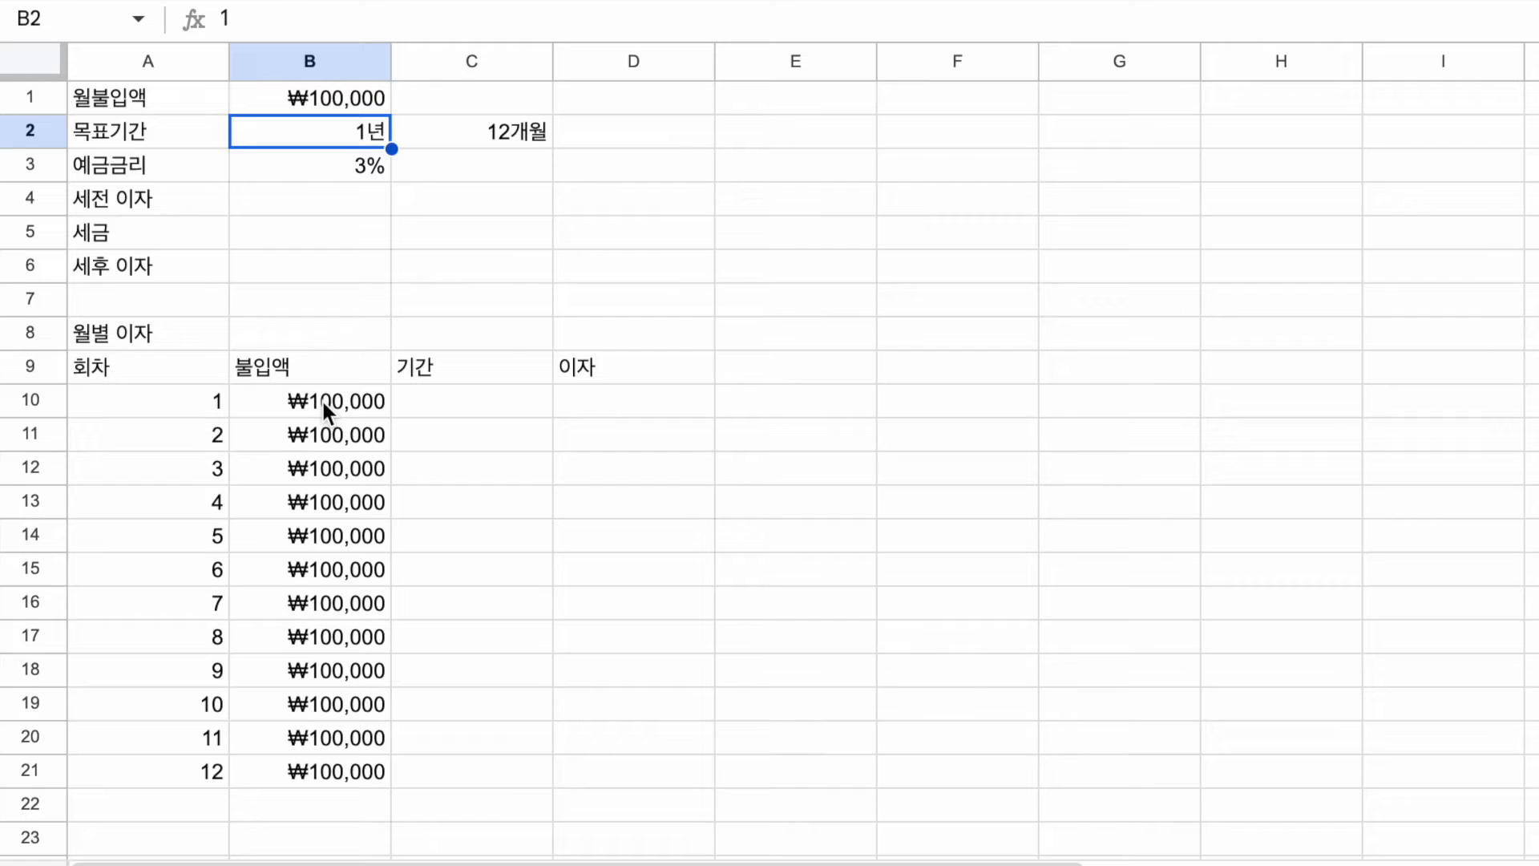
click(468, 414)
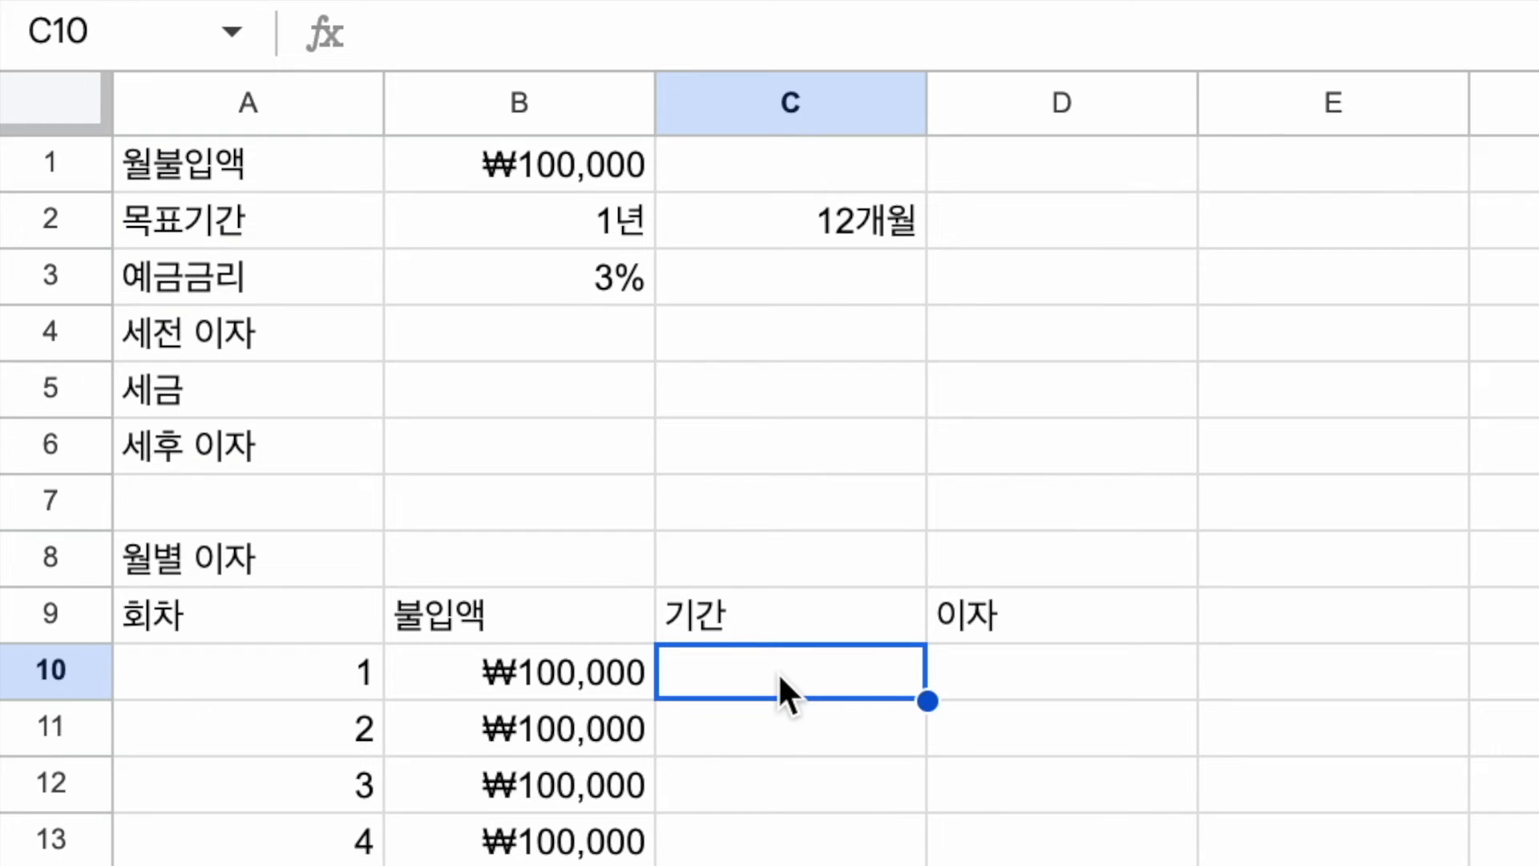
click(371, 691)
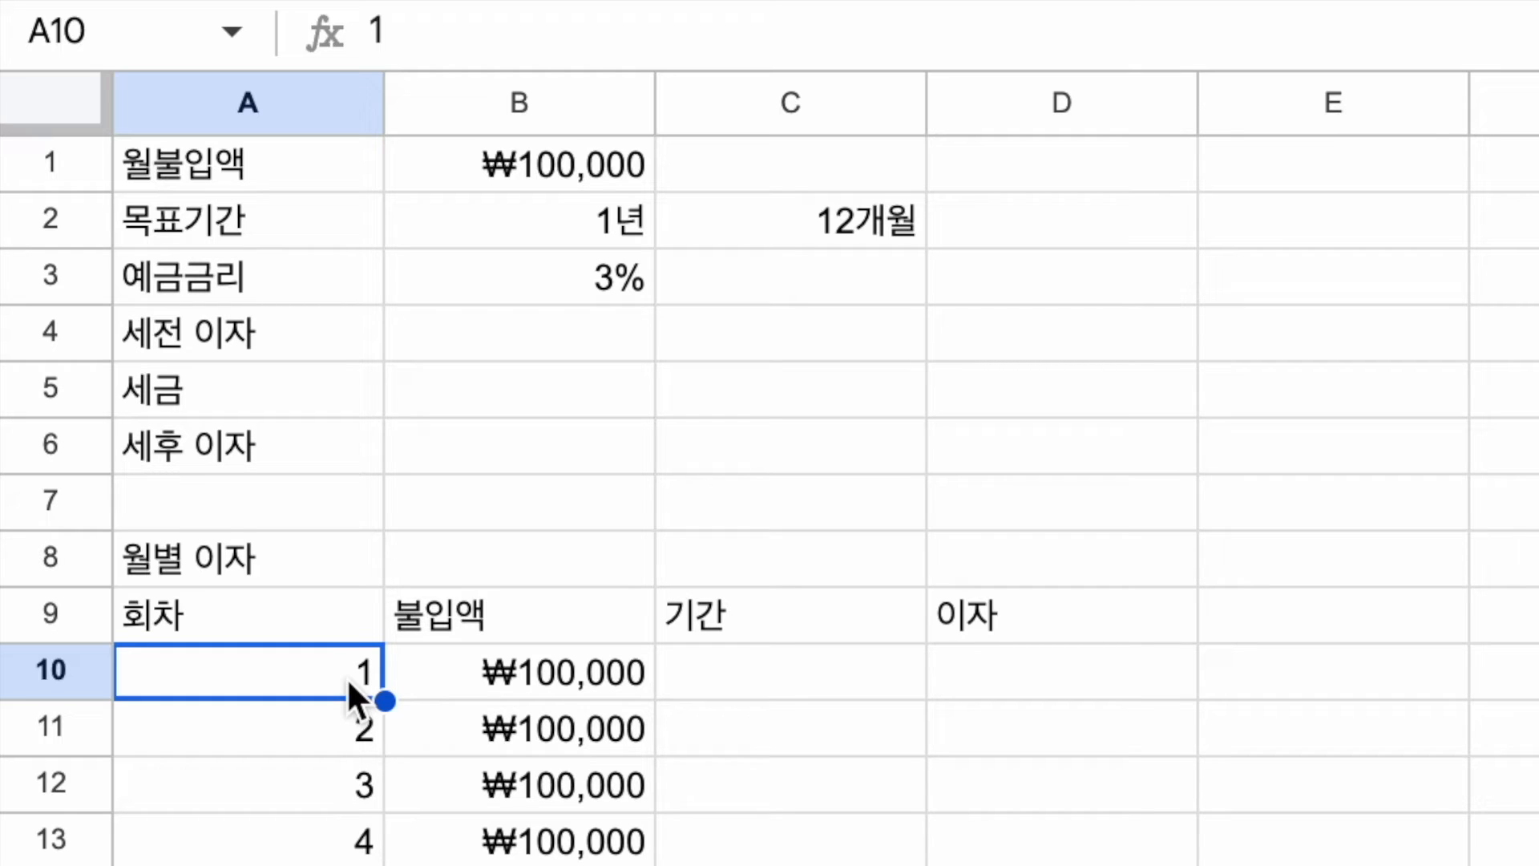
click(809, 688)
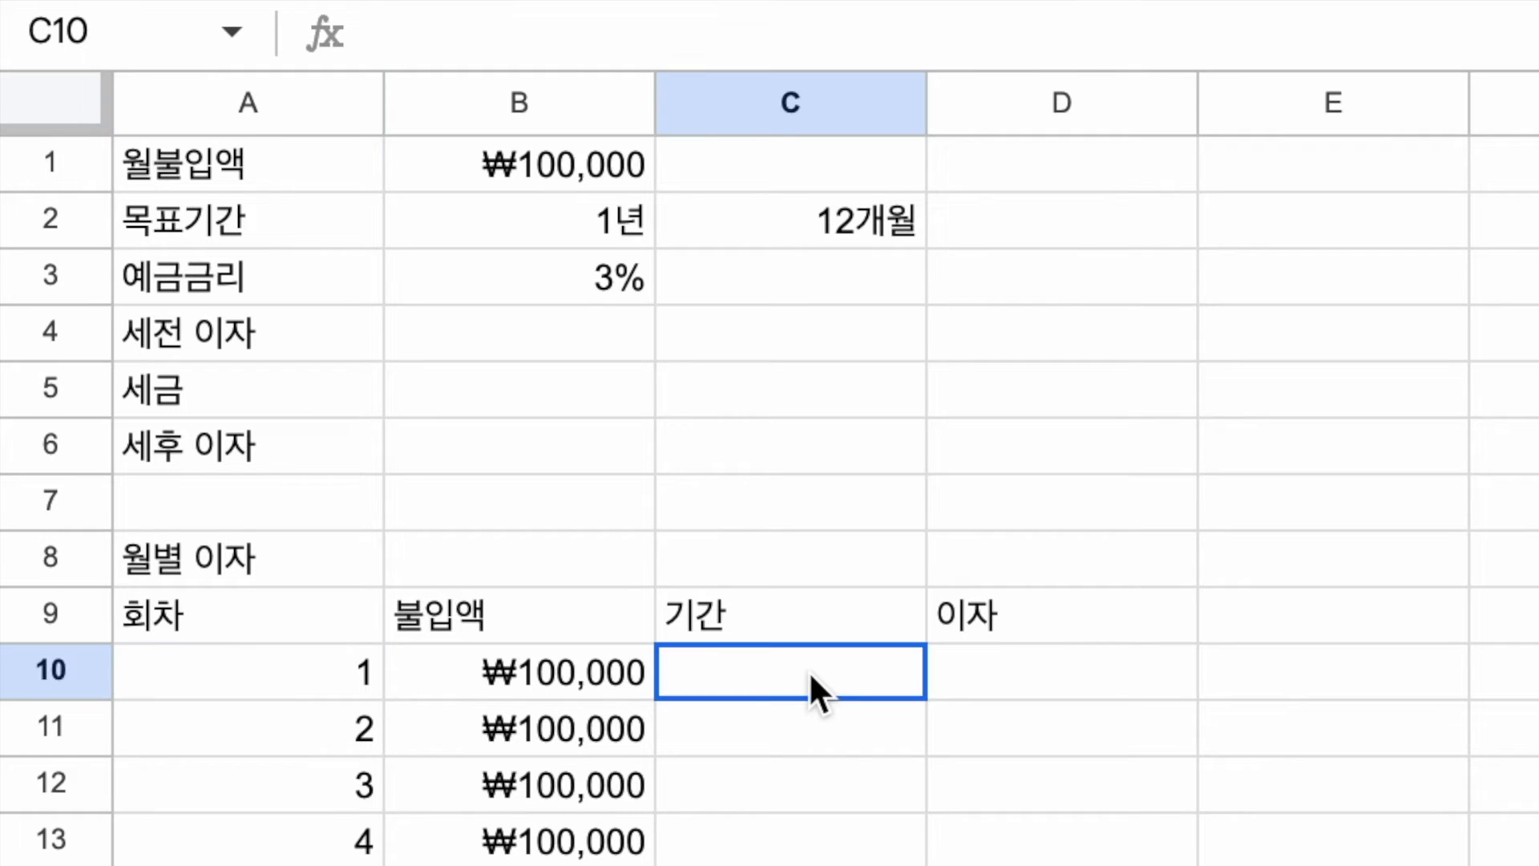
key(Down)
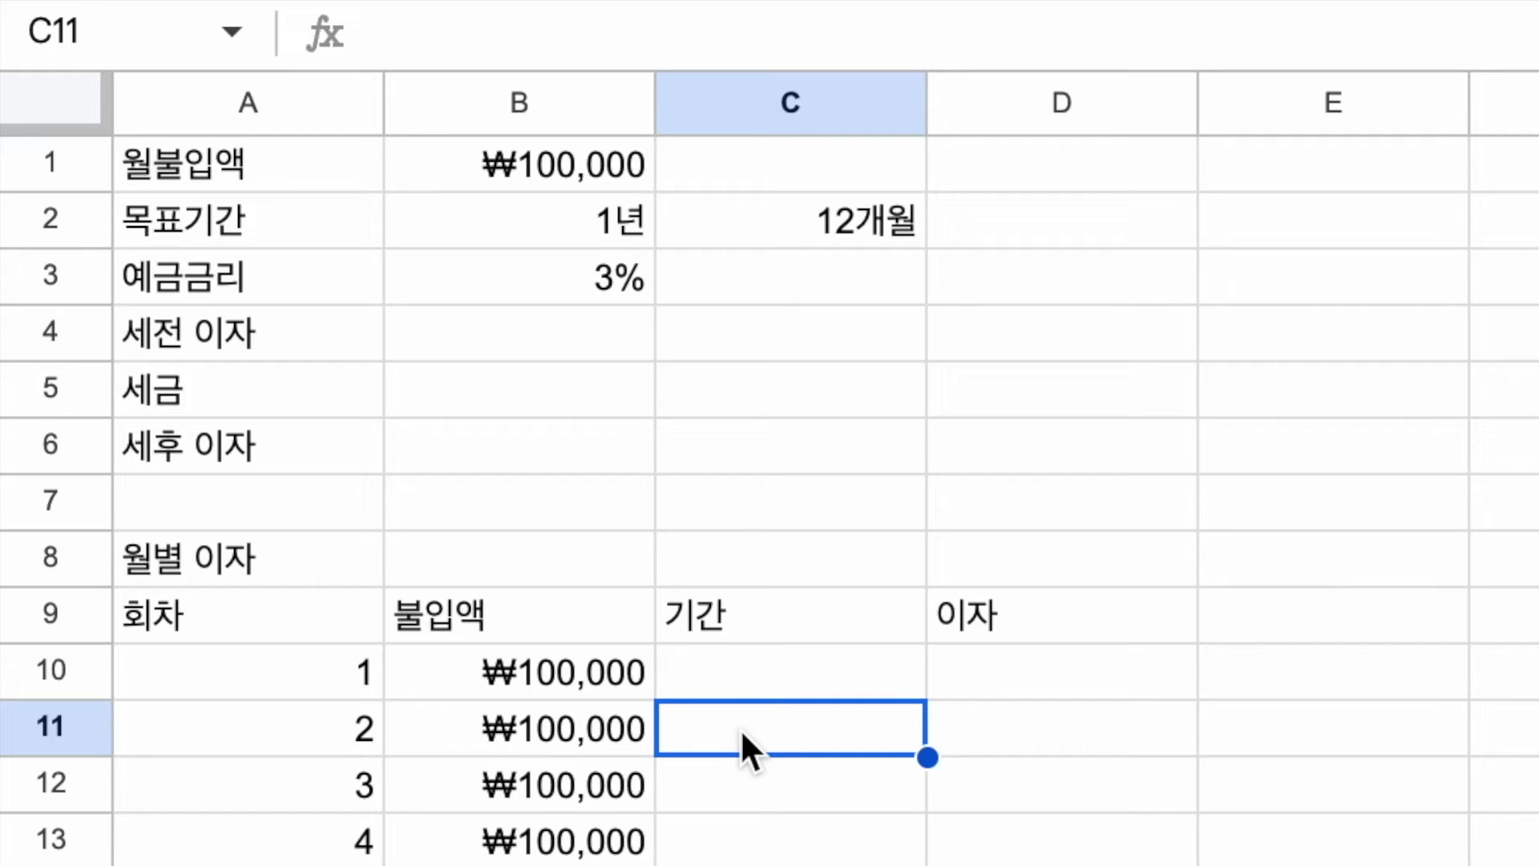
click(531, 720)
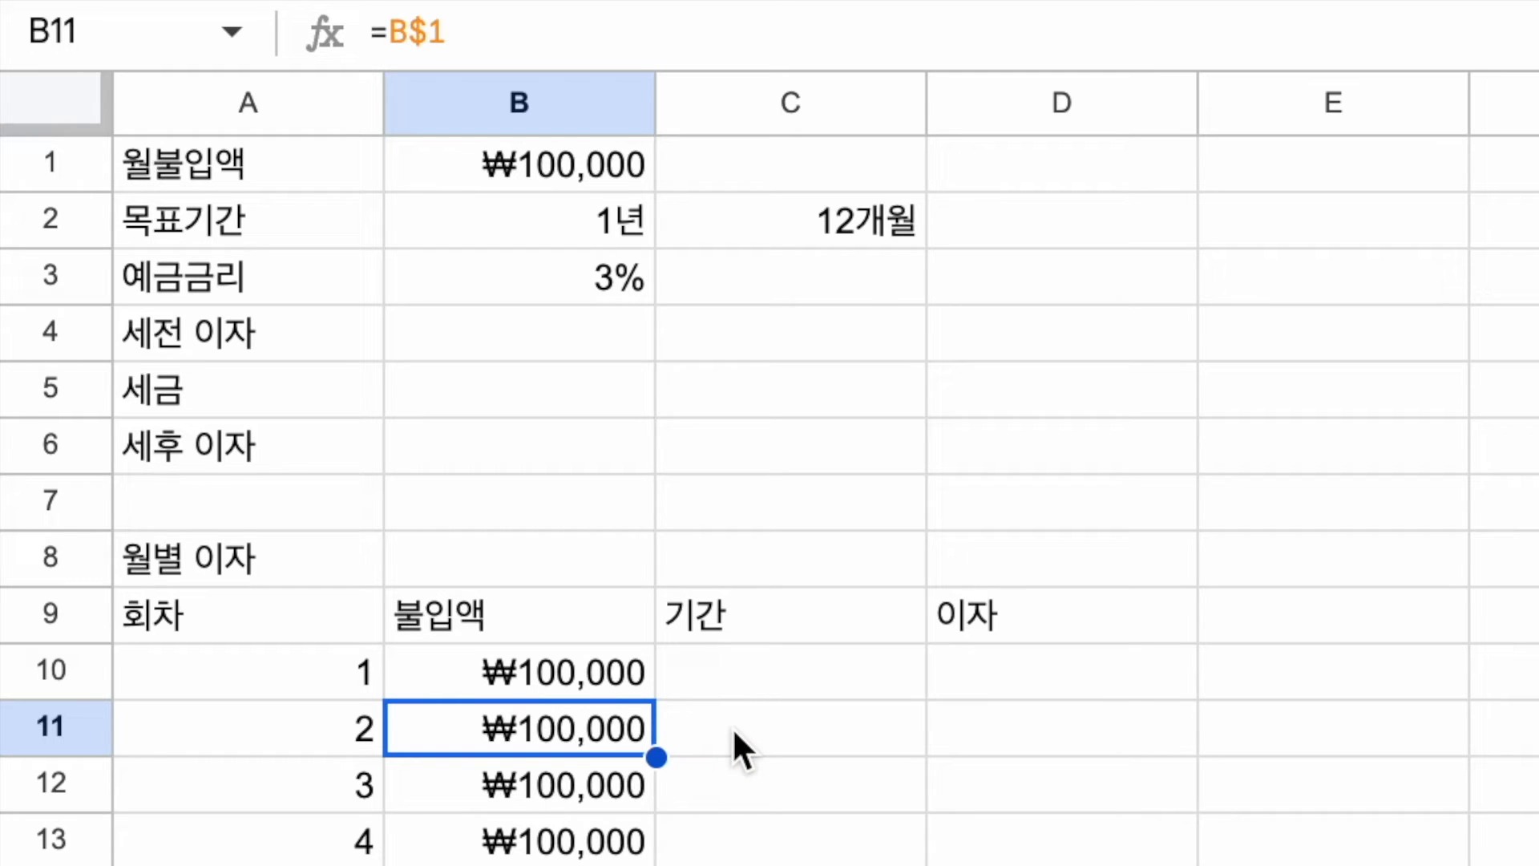
click(730, 791)
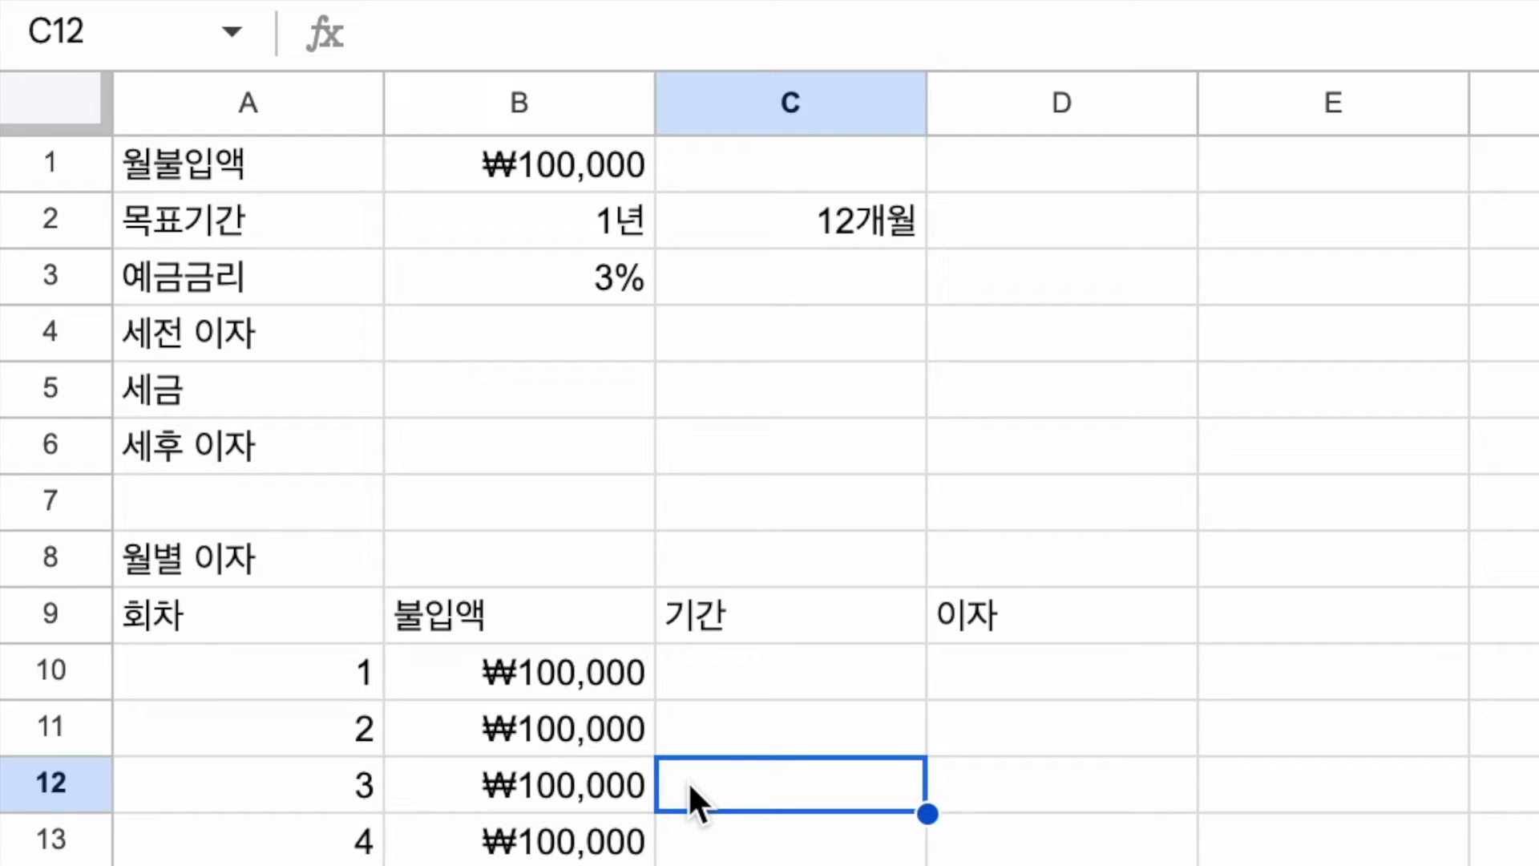
Step: Start the first 기간 formula in C10 with a row-locked reference to the month count in C2, =C$2
click(793, 691)
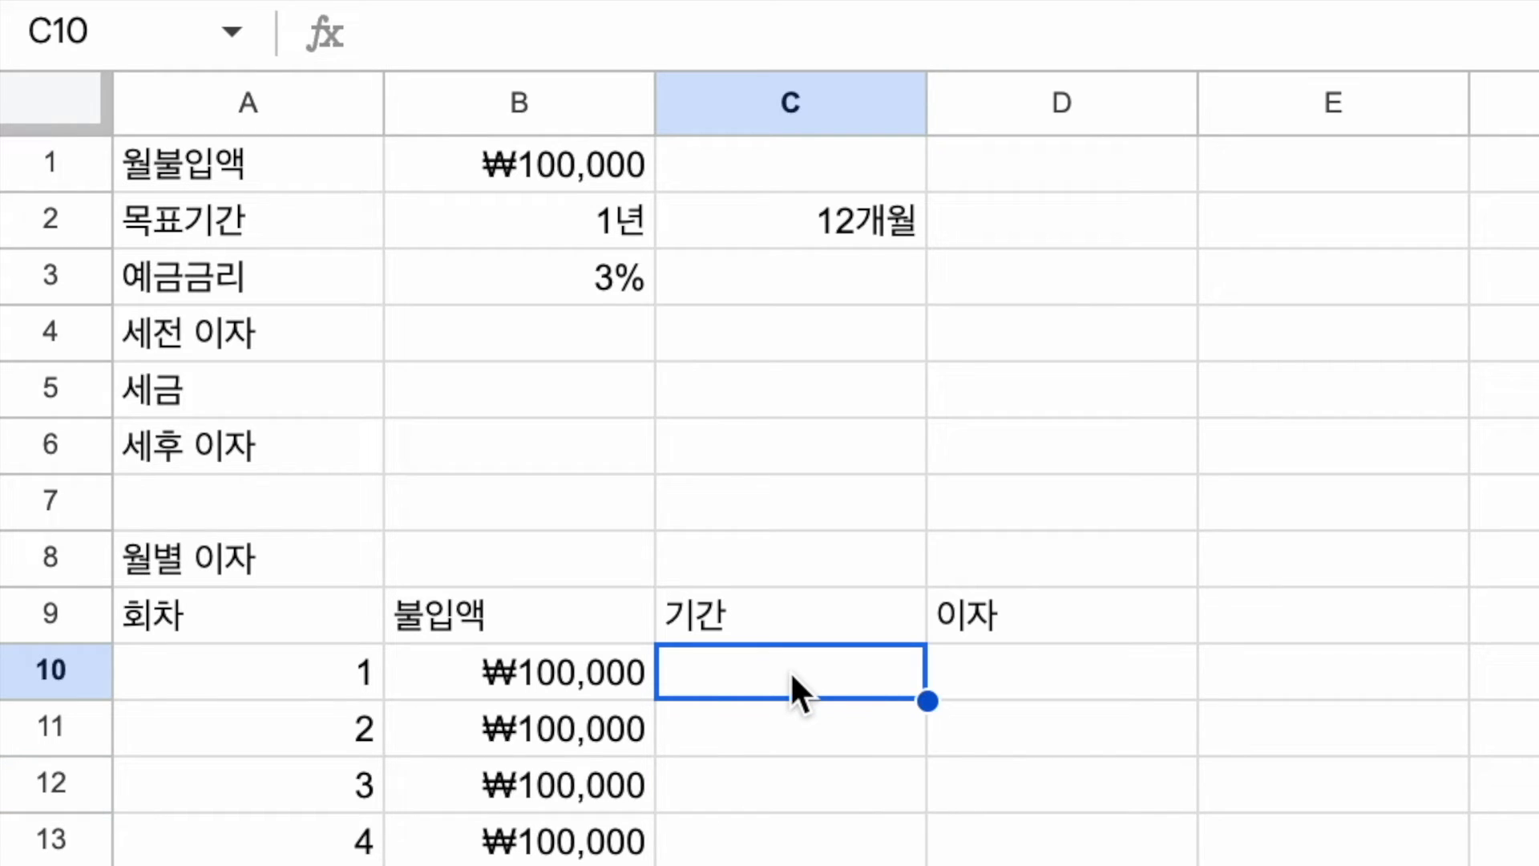
text(=)
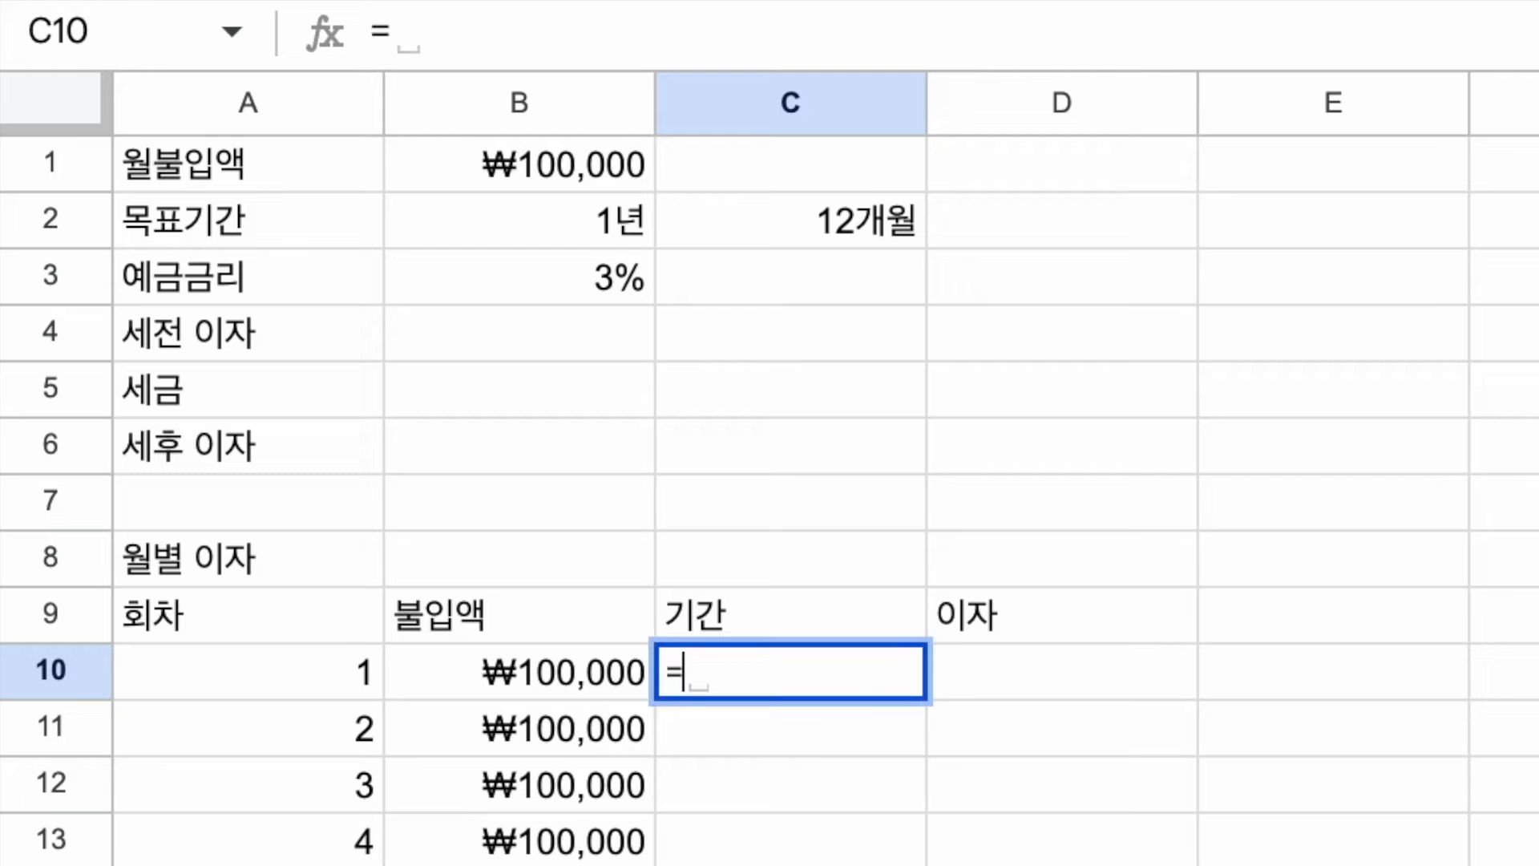
click(867, 214)
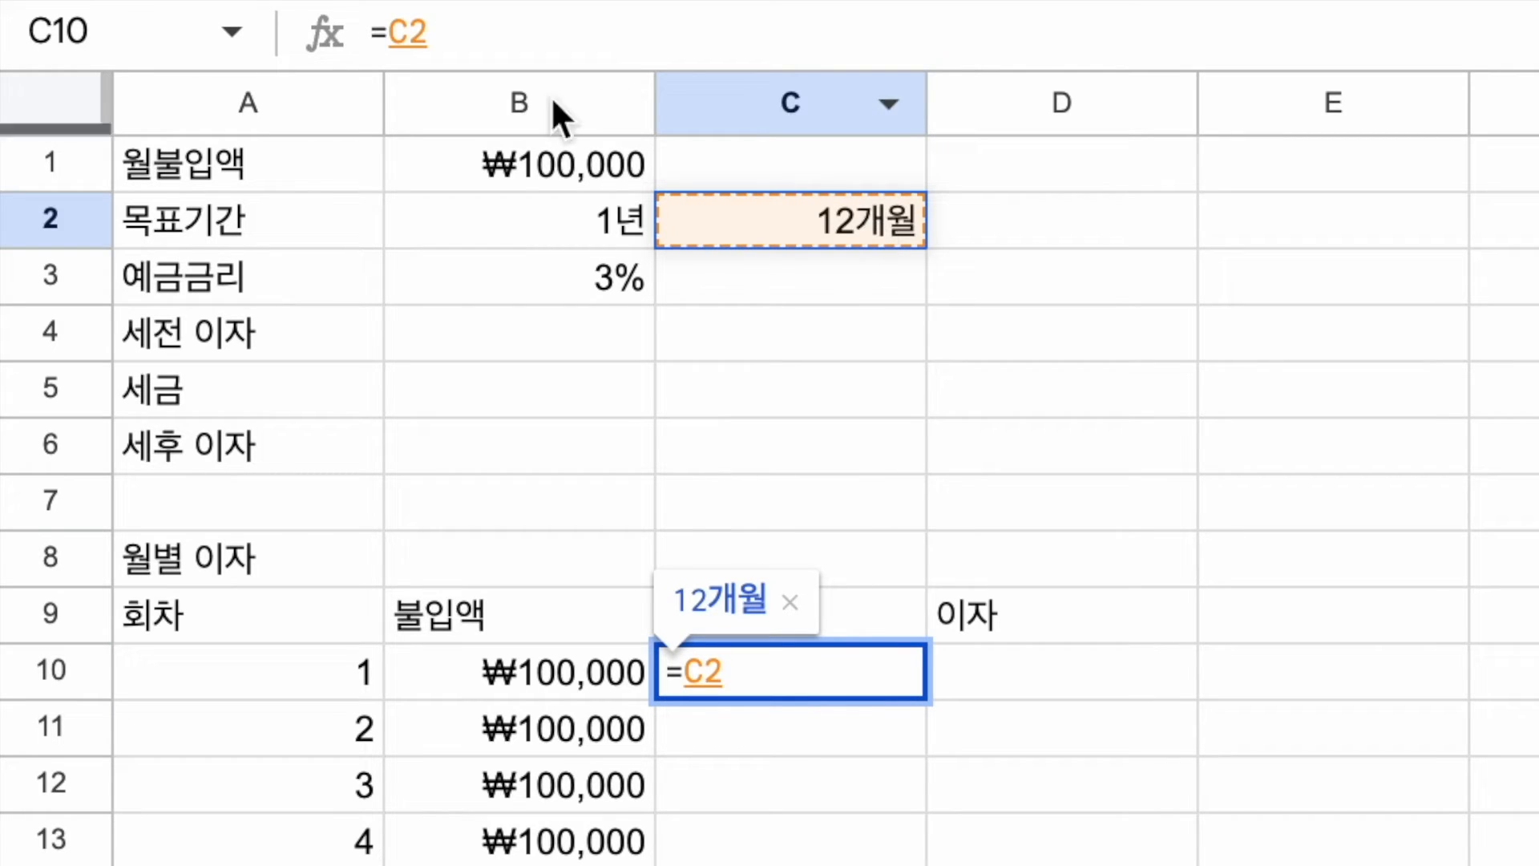
click(412, 36)
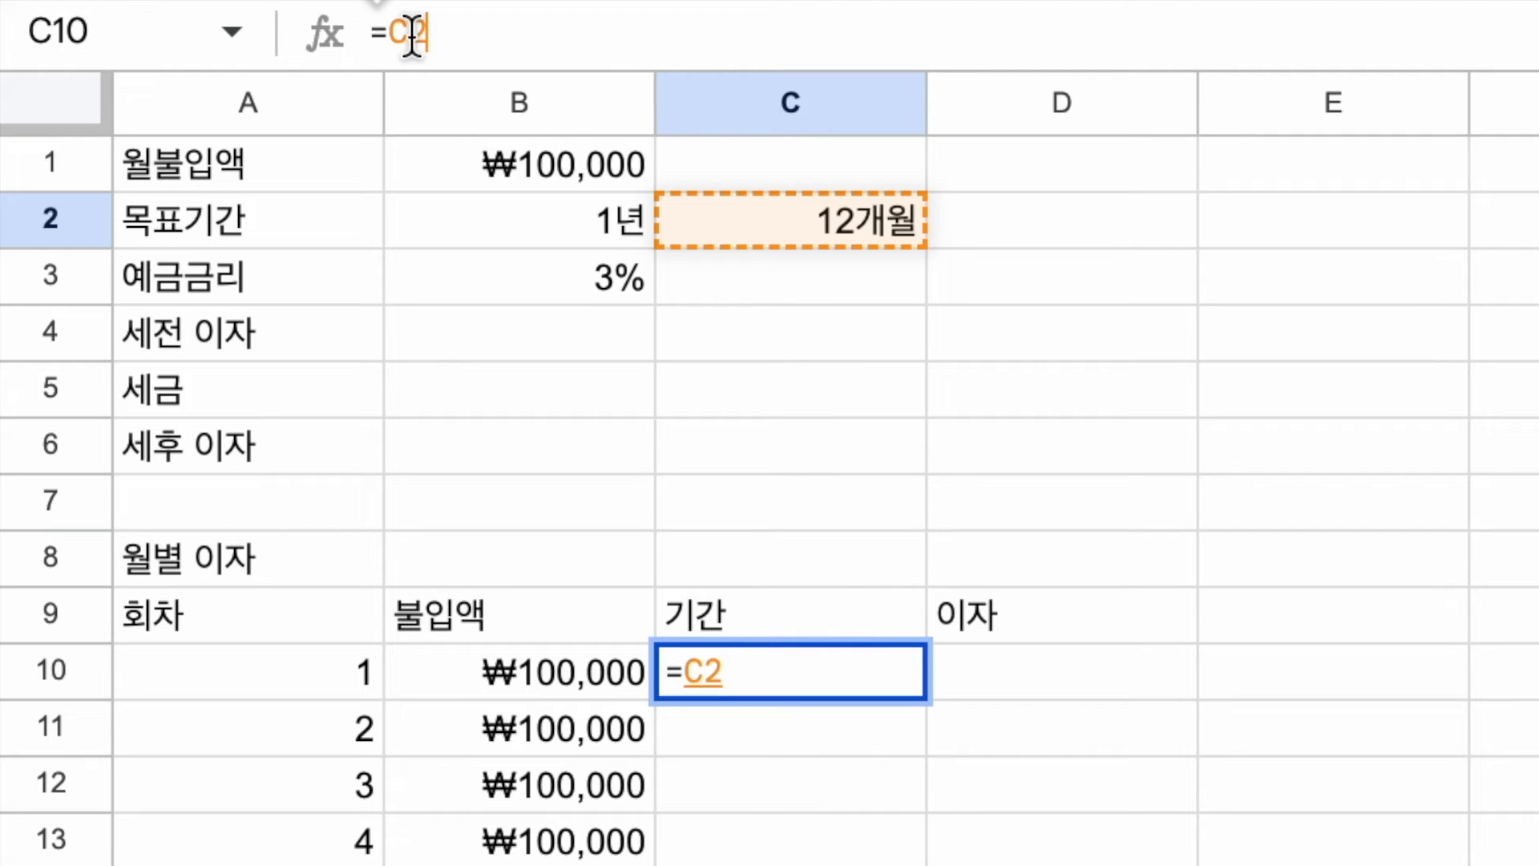
text($)
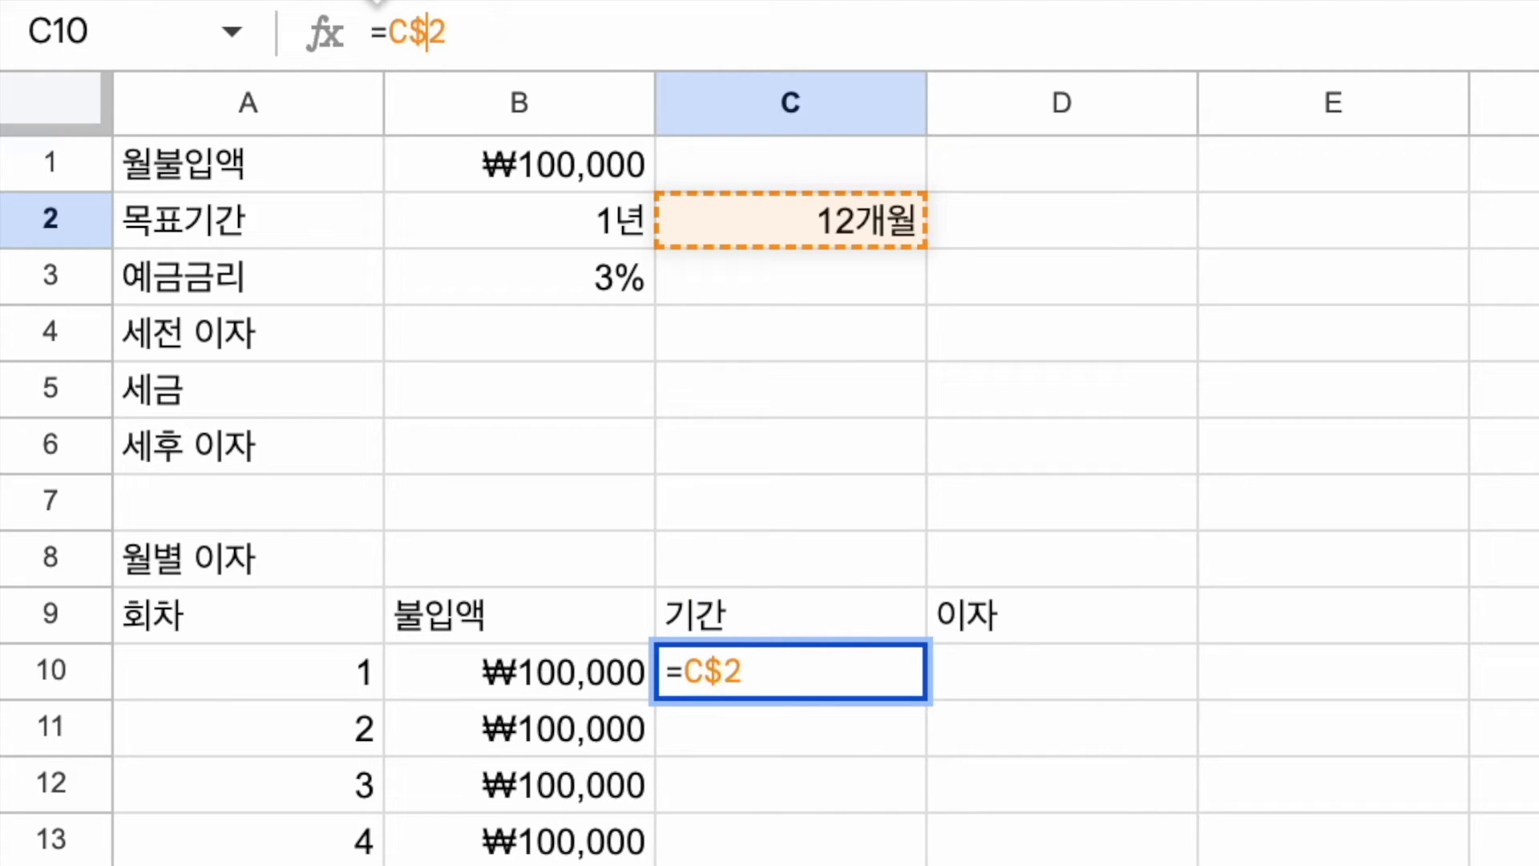
Step: Complete the C10 formula as =C$2-A10+1 and autofill it down through C21
click(826, 686)
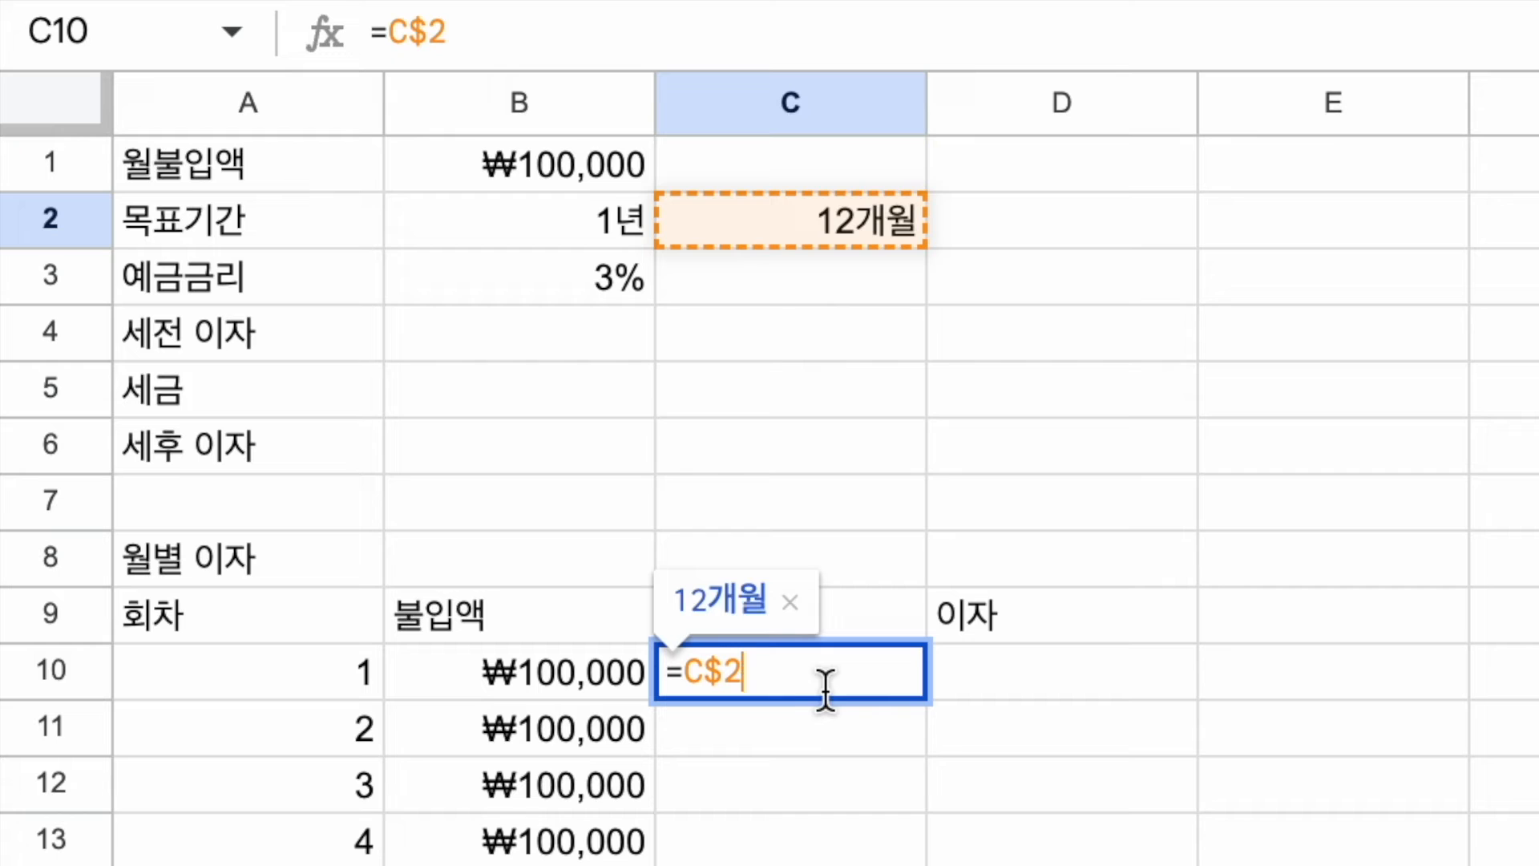
text(-)
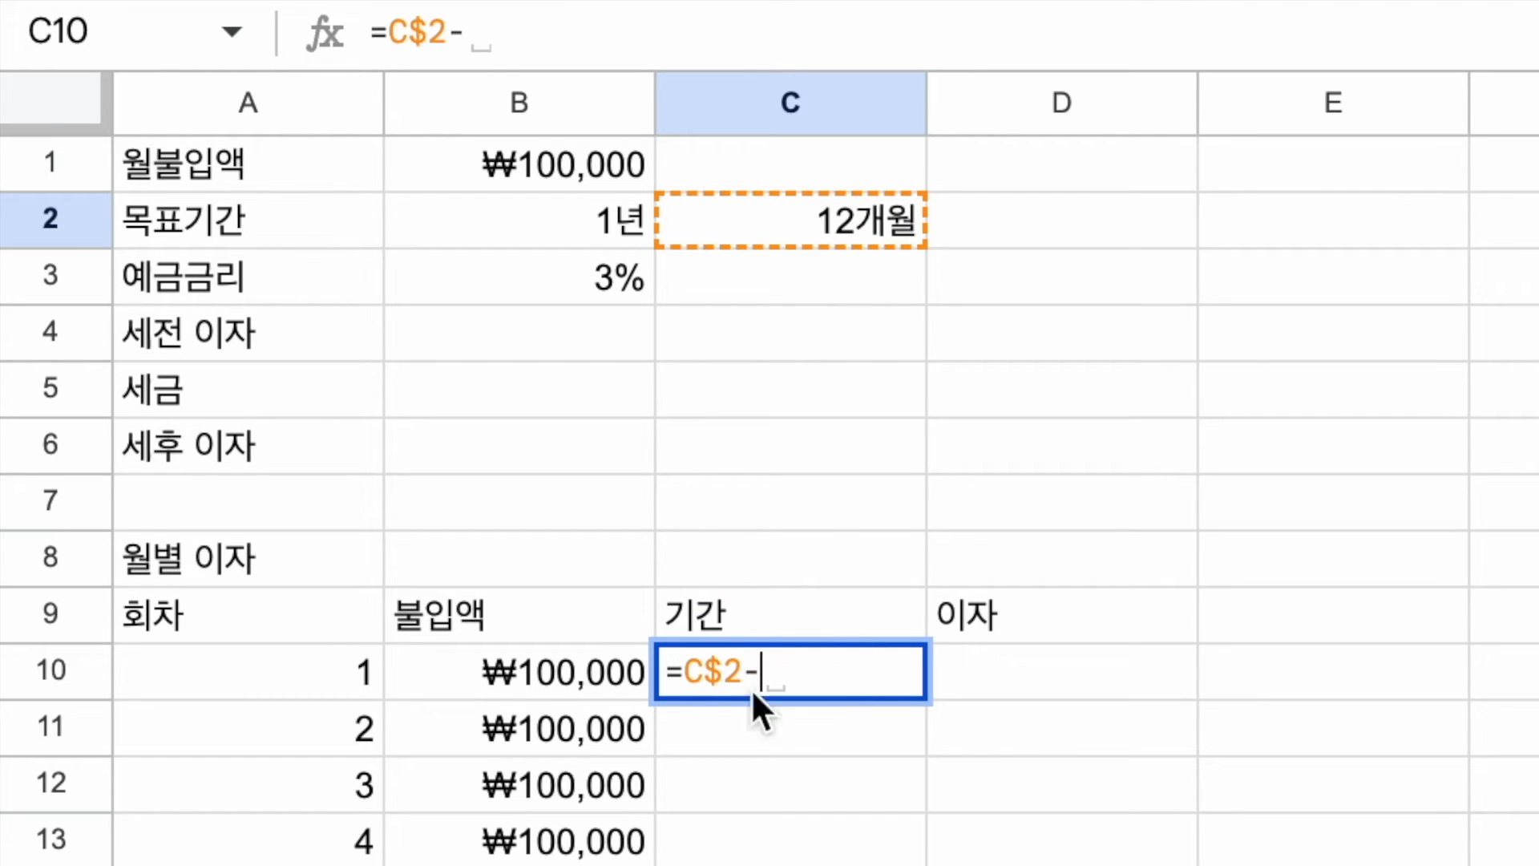
click(348, 682)
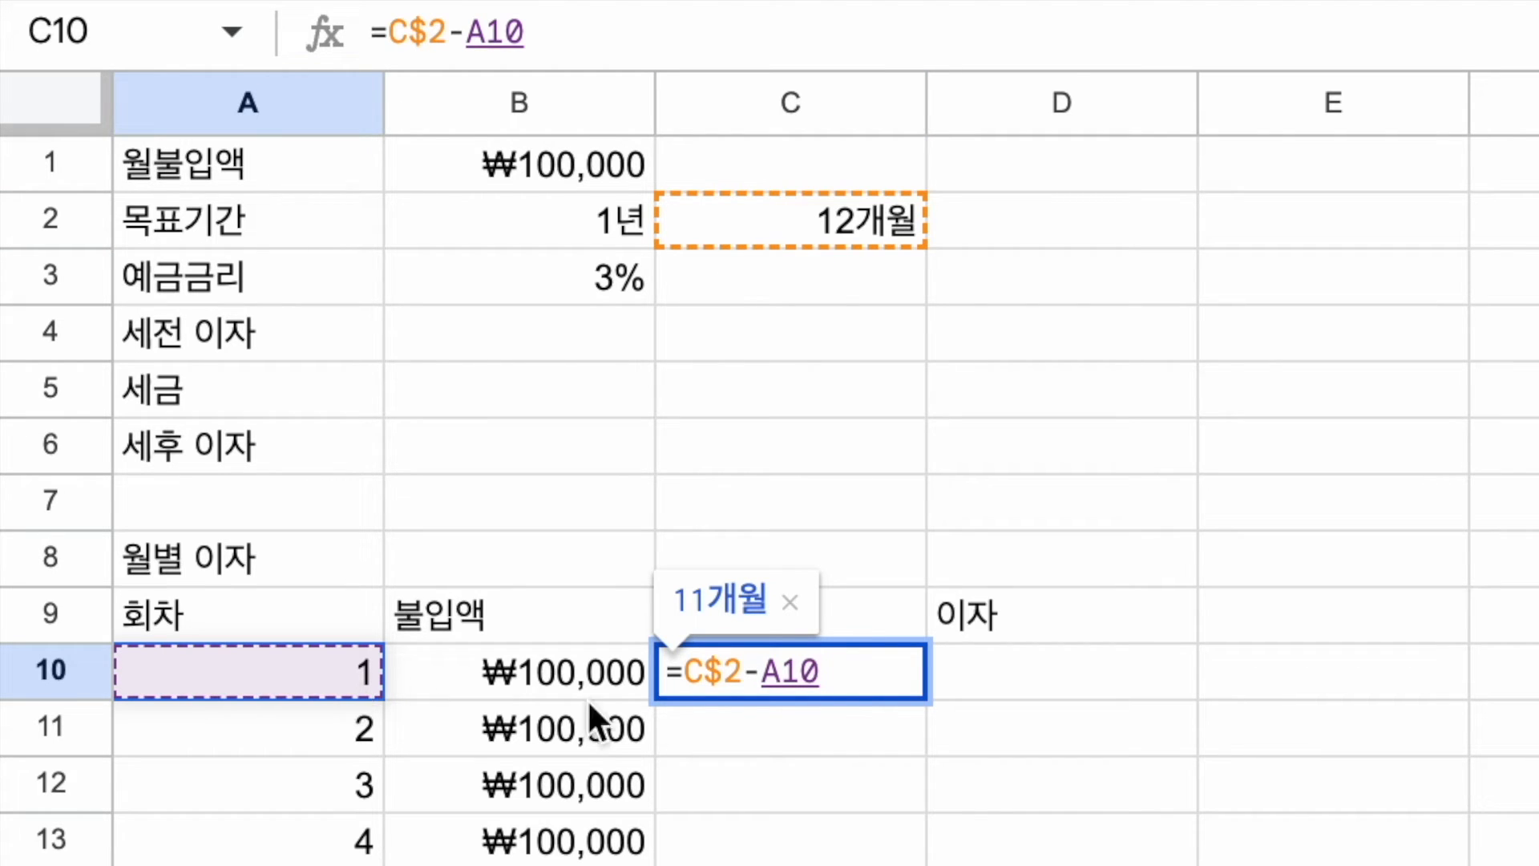
click(881, 672)
text(+)
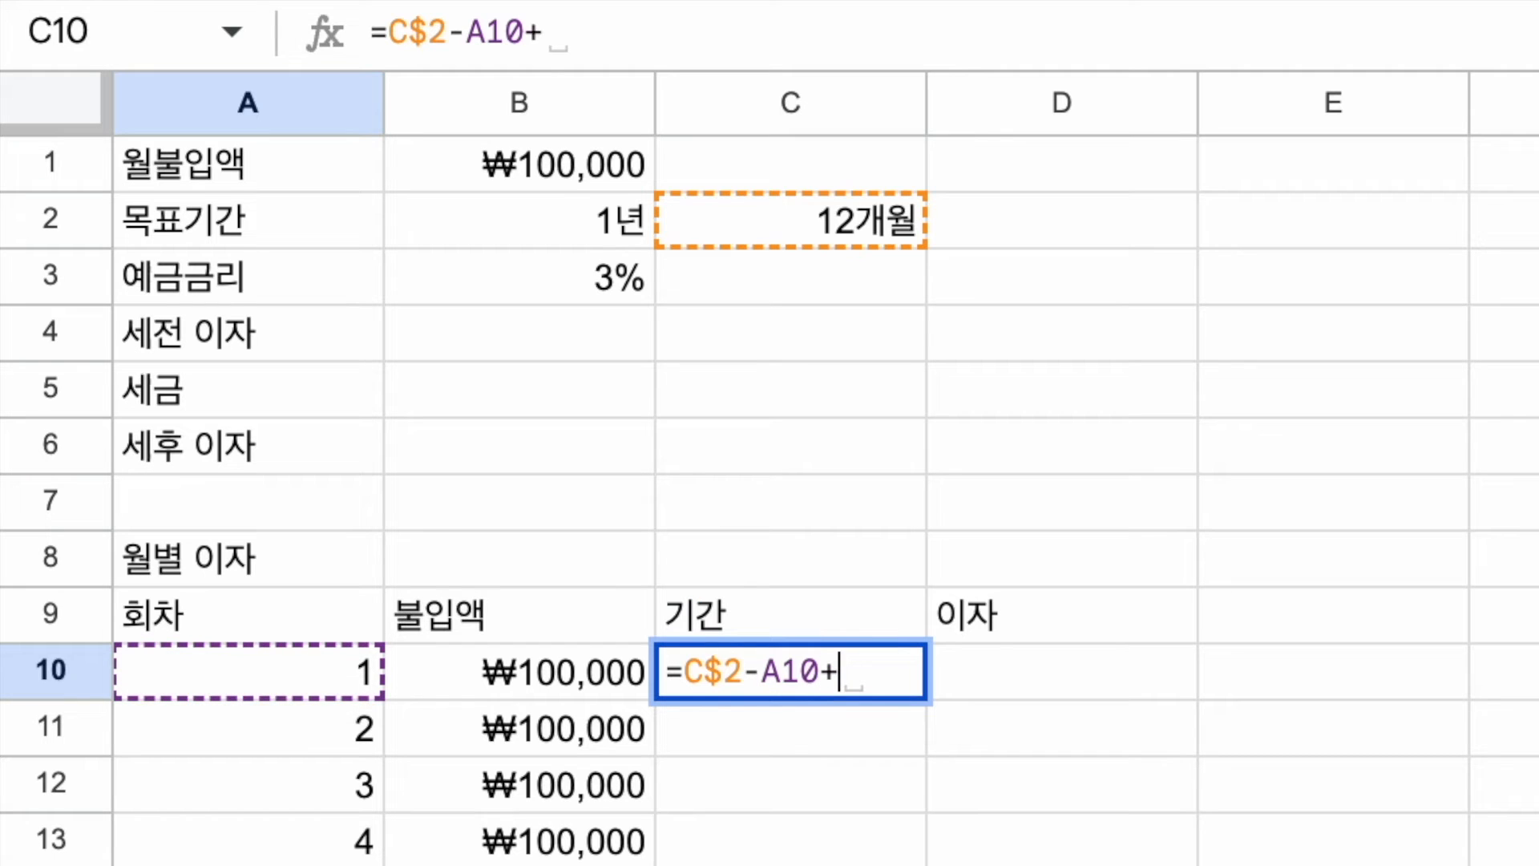
text(1)
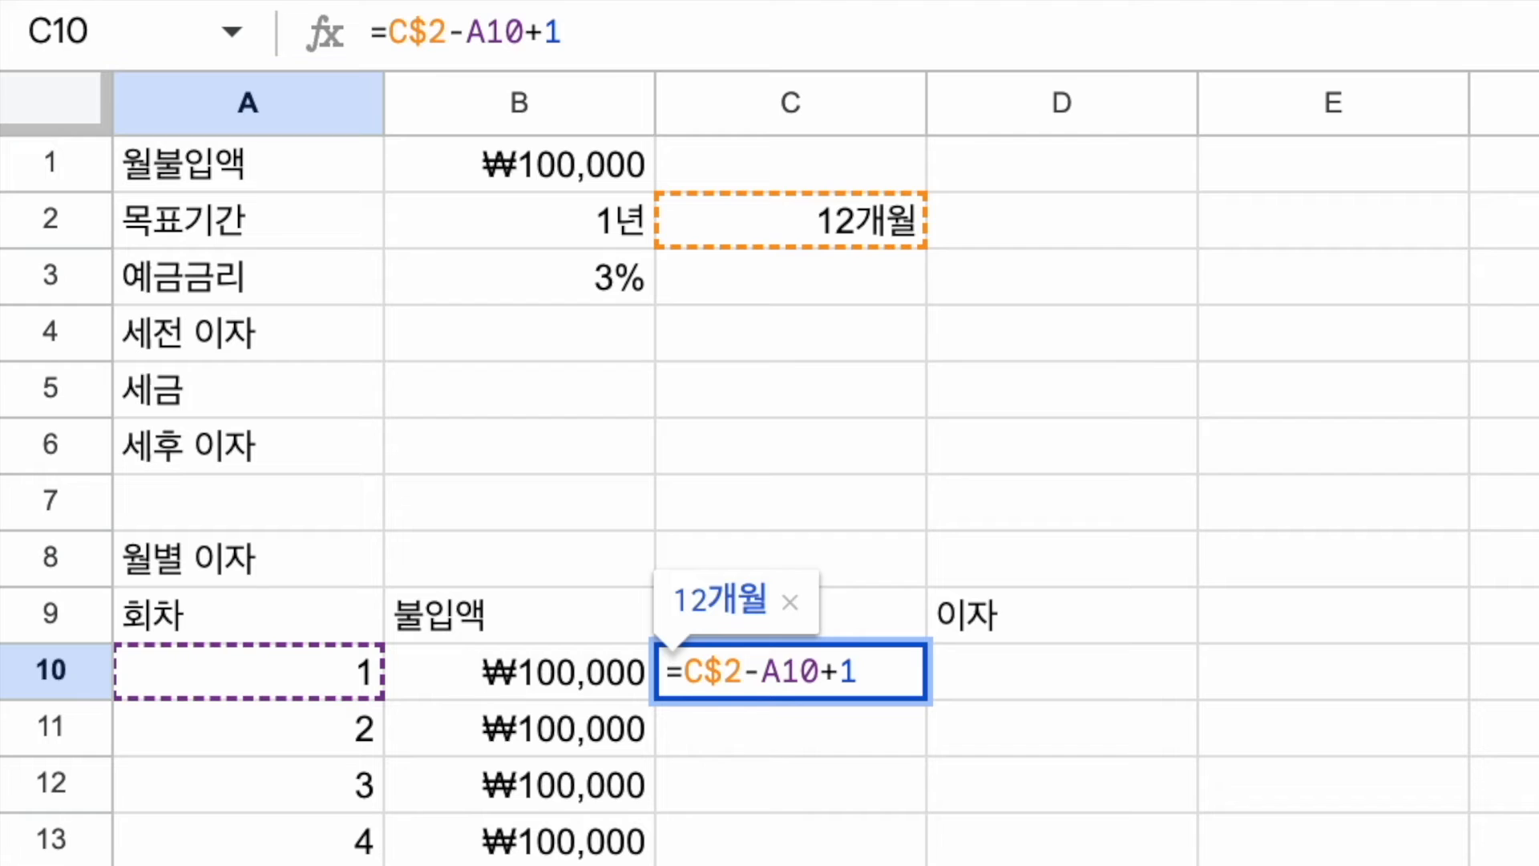
key(Return)
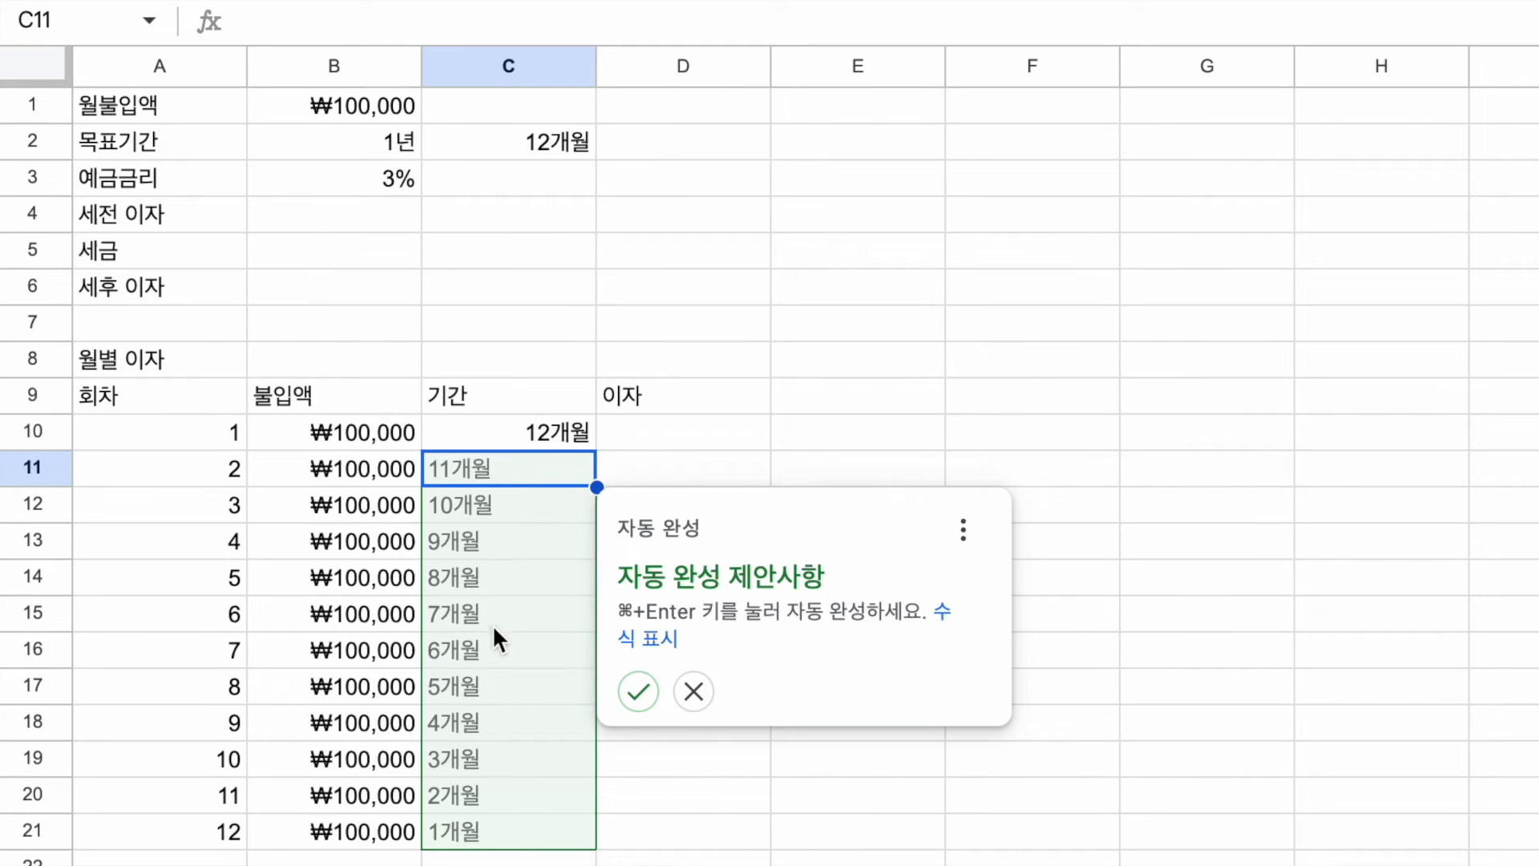
click(639, 691)
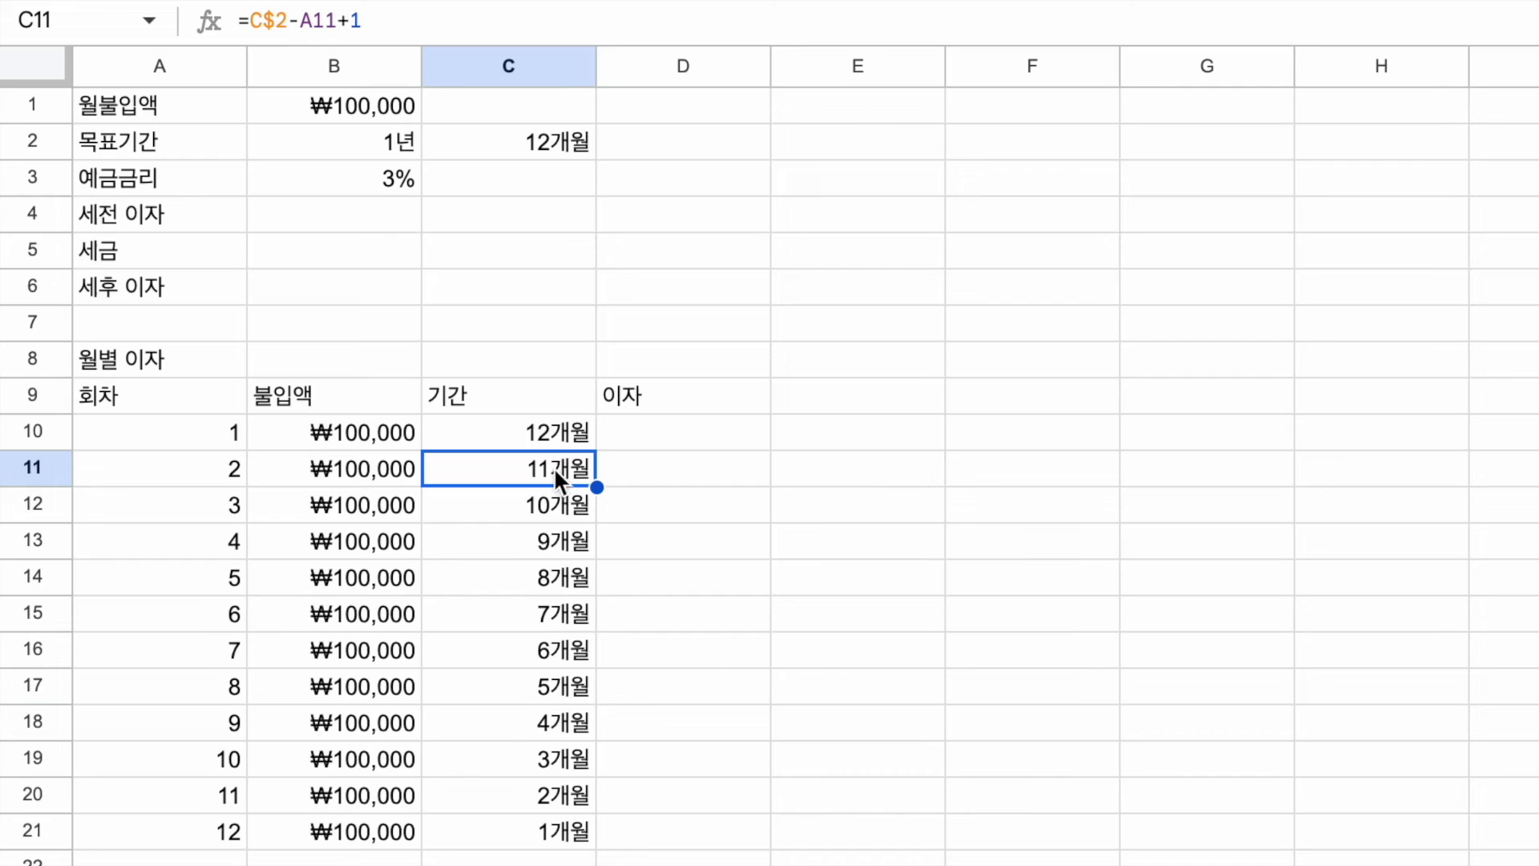
Step: Rename the 기간 header in C9 to 기간(월)
double_click(506, 391)
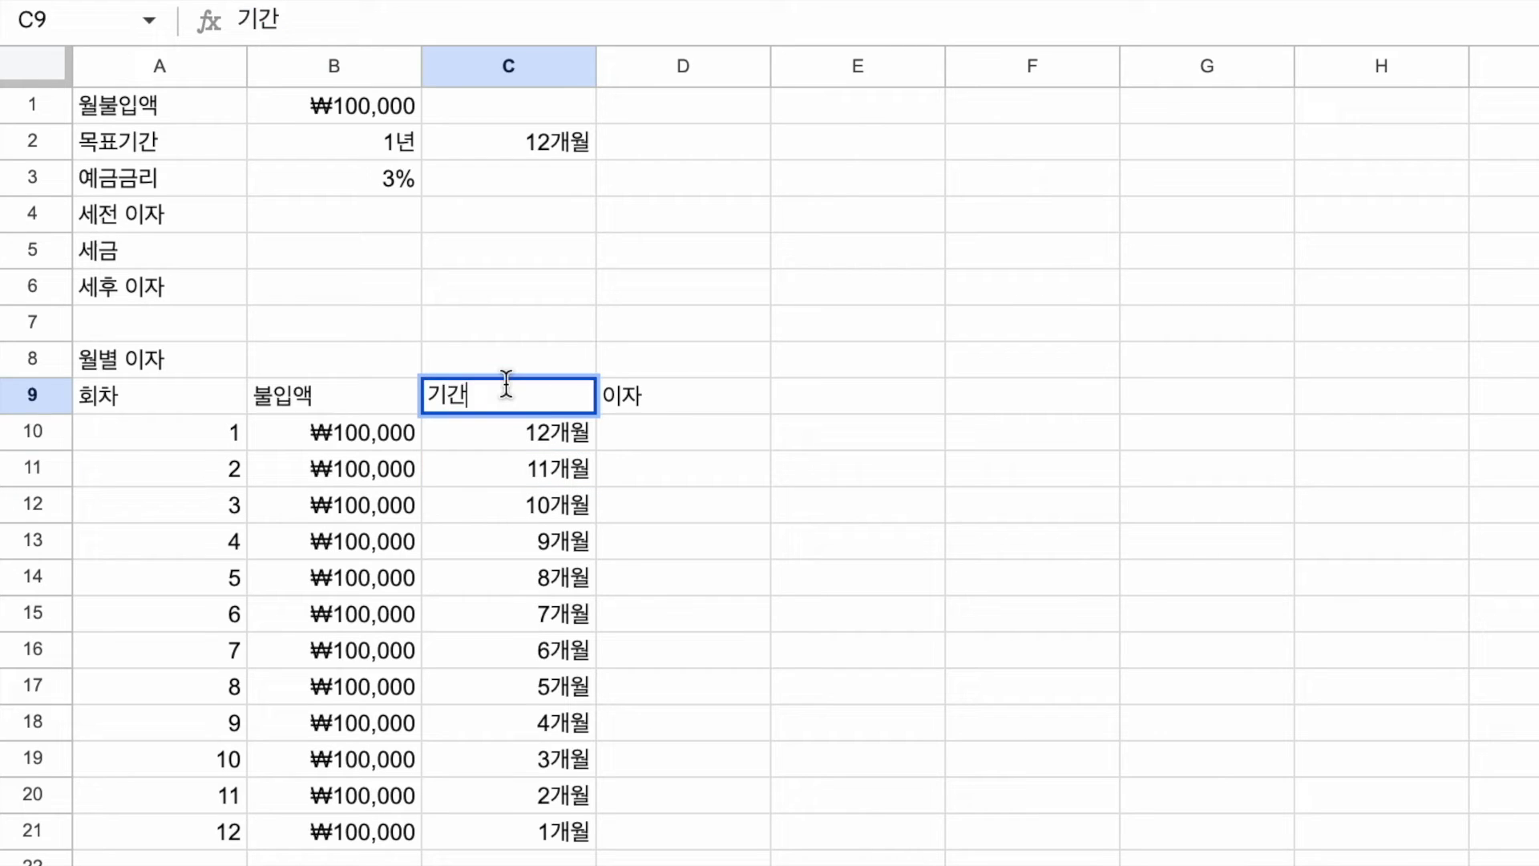
text((월))
key(Return)
Step: Insert a cell at D9 that shifts the 이자 header right, and enter 기간(연) as the new header
key(Up)
key(Right)
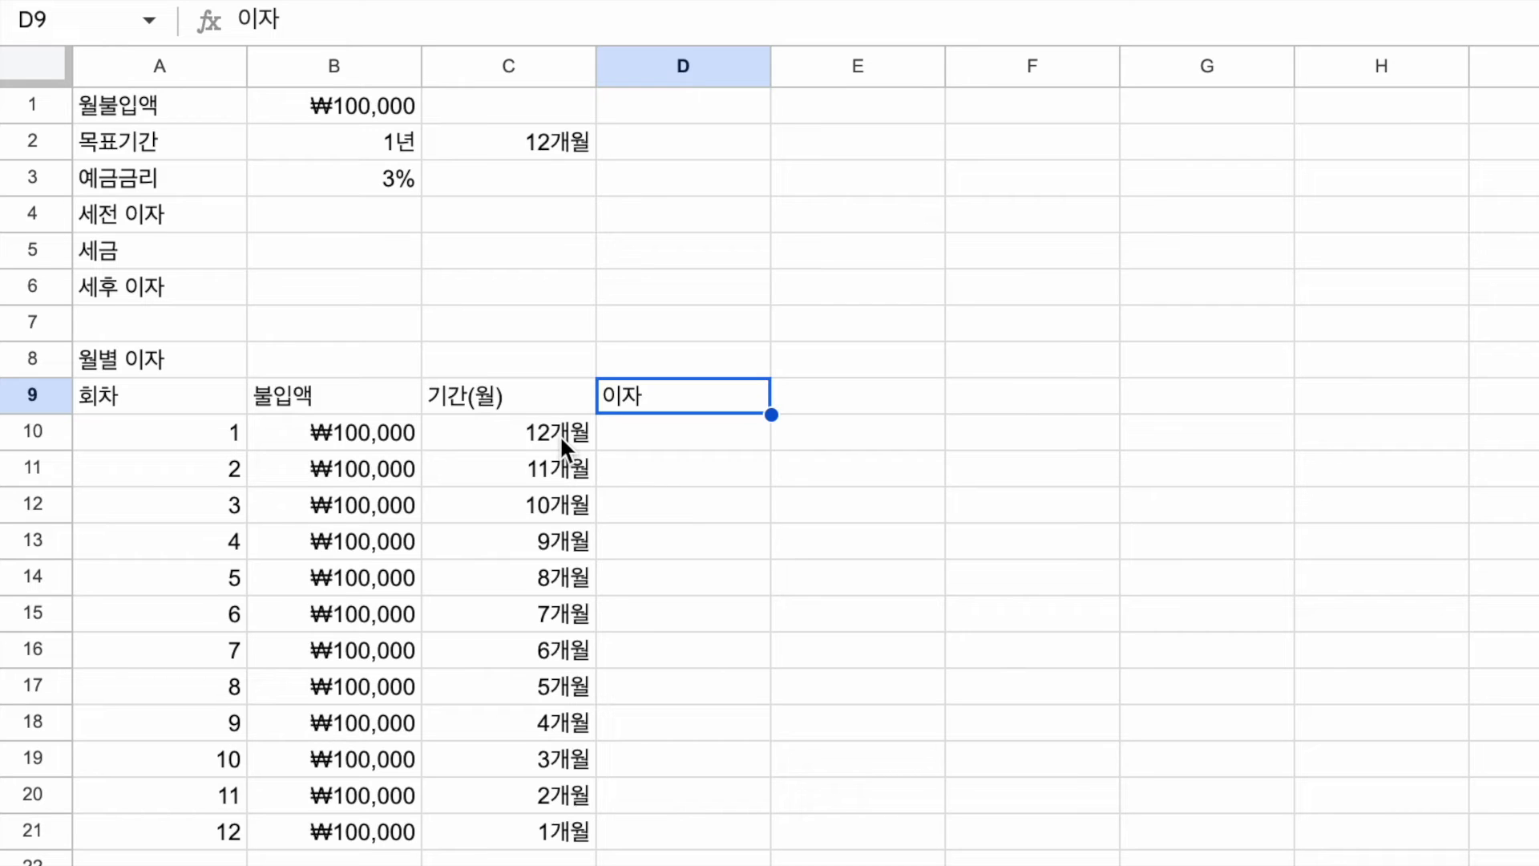
right_click(727, 396)
mouse_move(1090, 358)
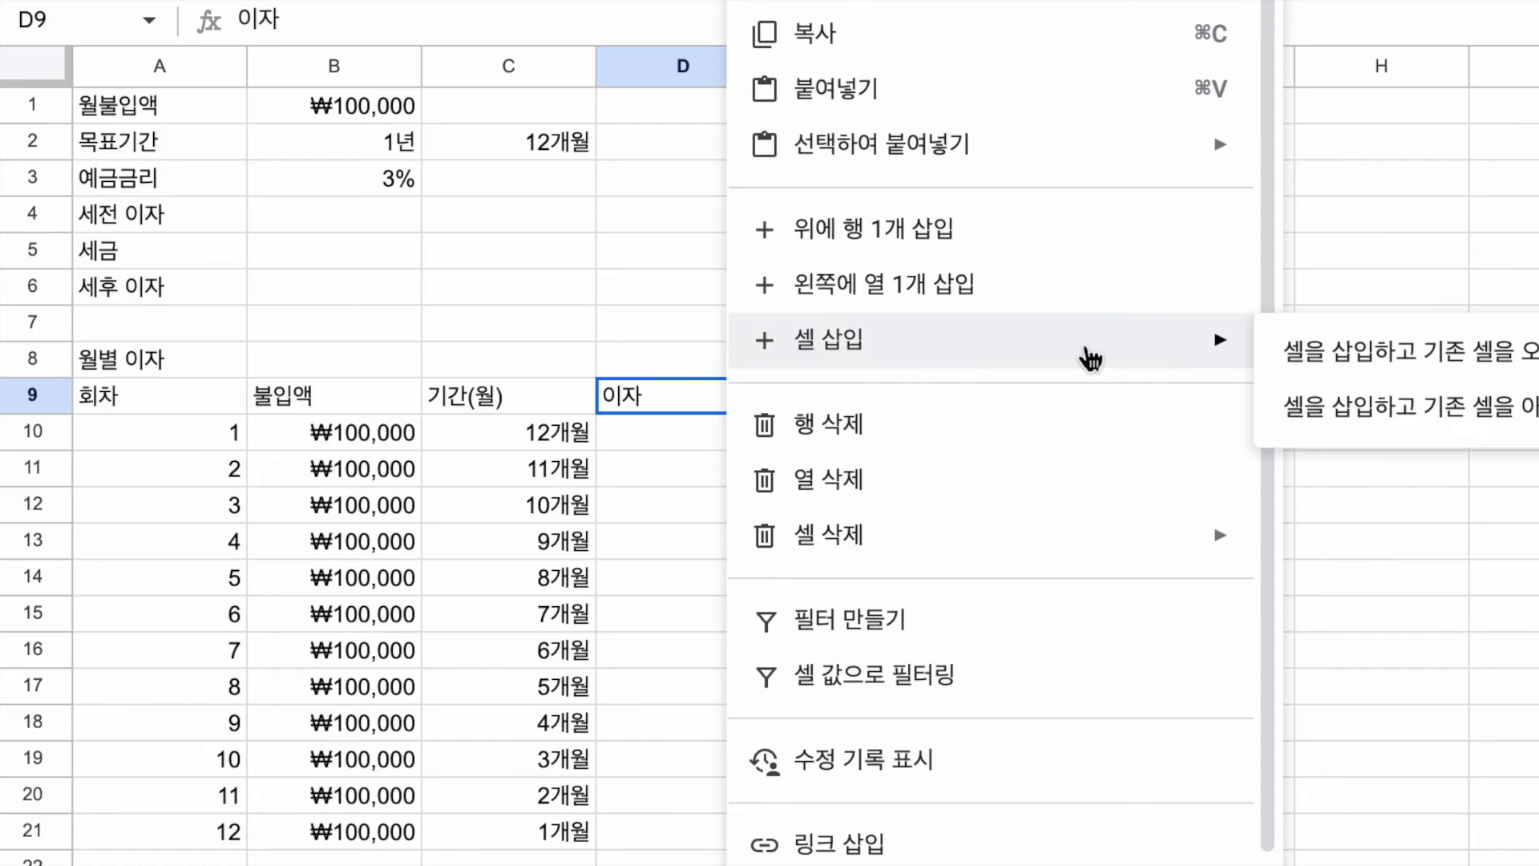
click(1319, 353)
double_click(718, 391)
text(기간(연)
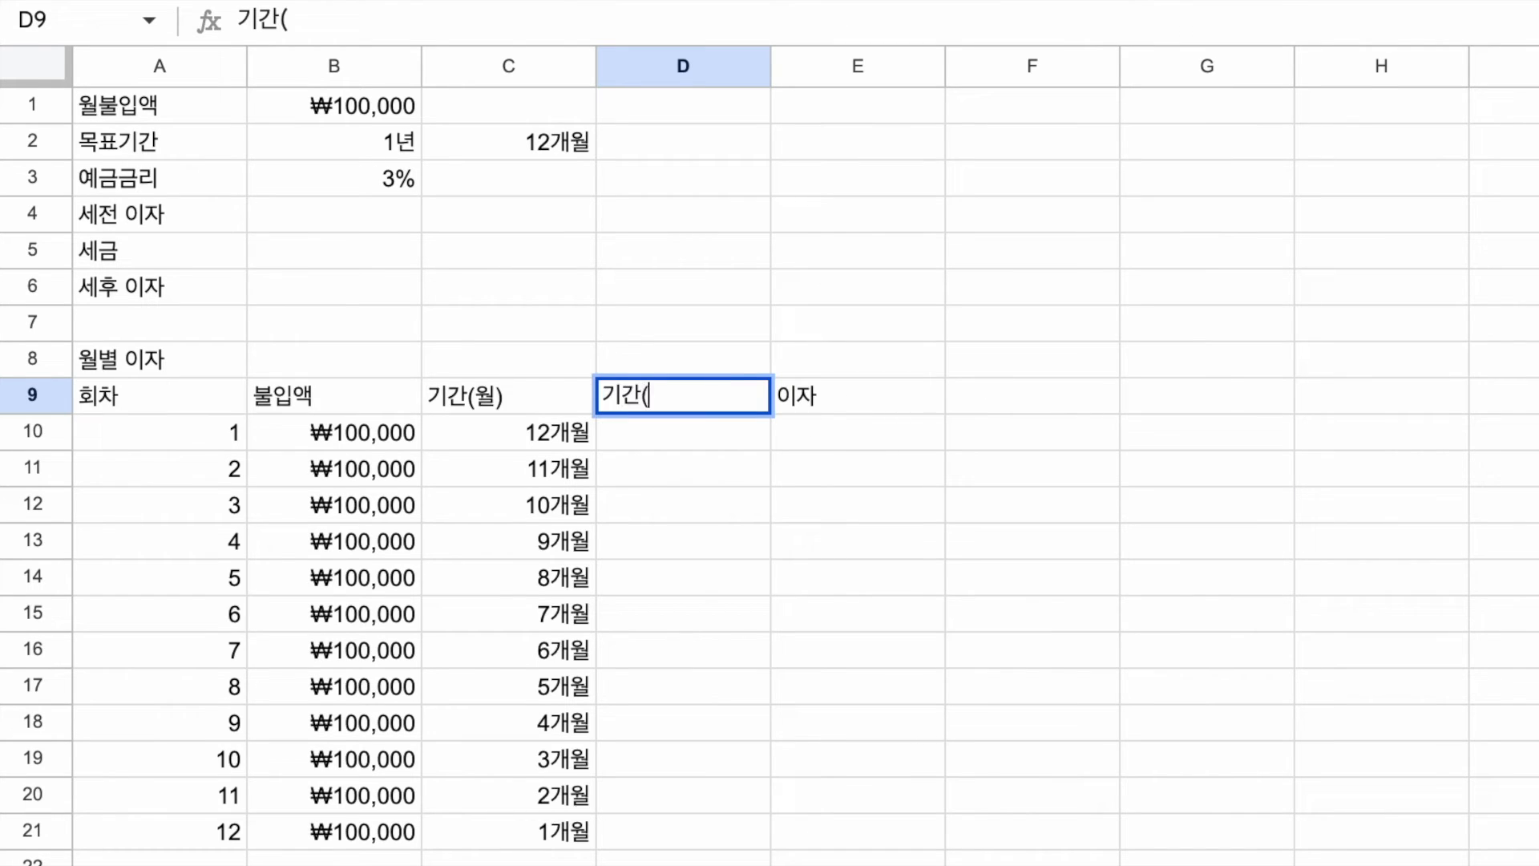
text())
key(Return)
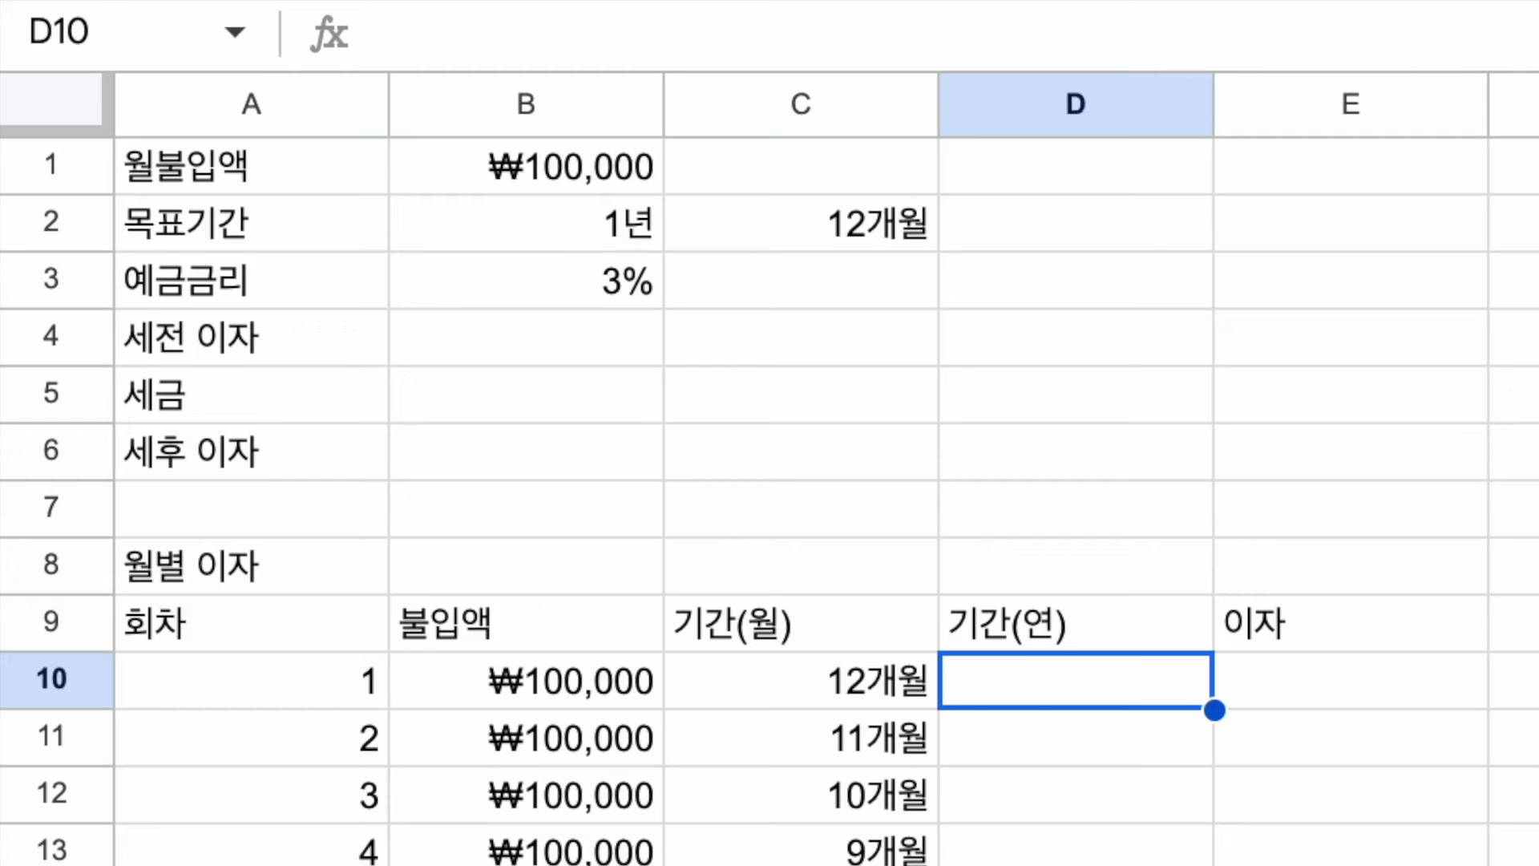
Step: Calculate 기간(연) in D10 as =C10/12 and autofill the formula down through D21
text(=)
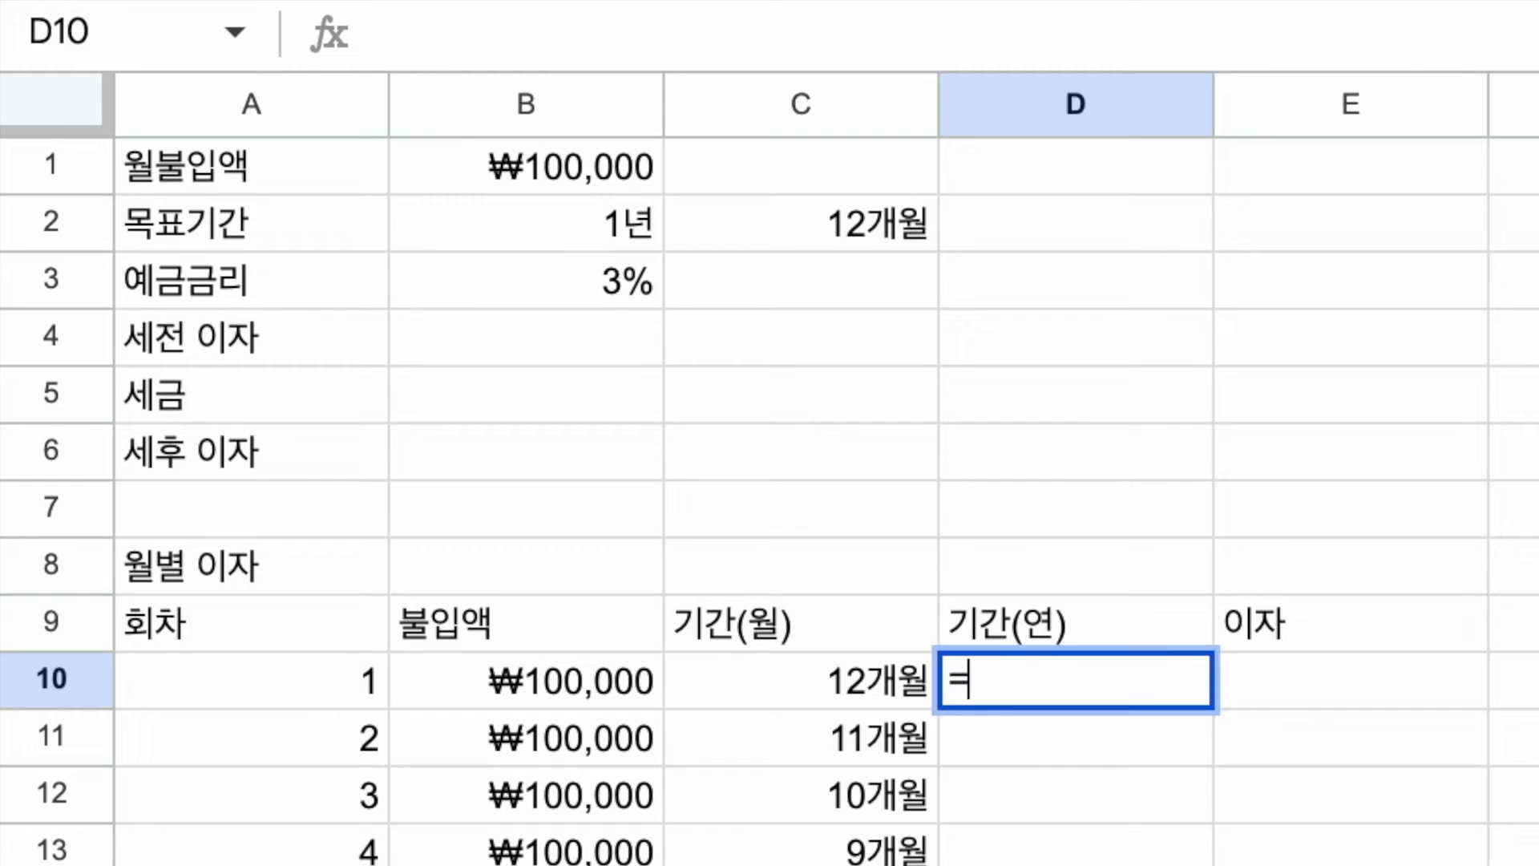
click(834, 704)
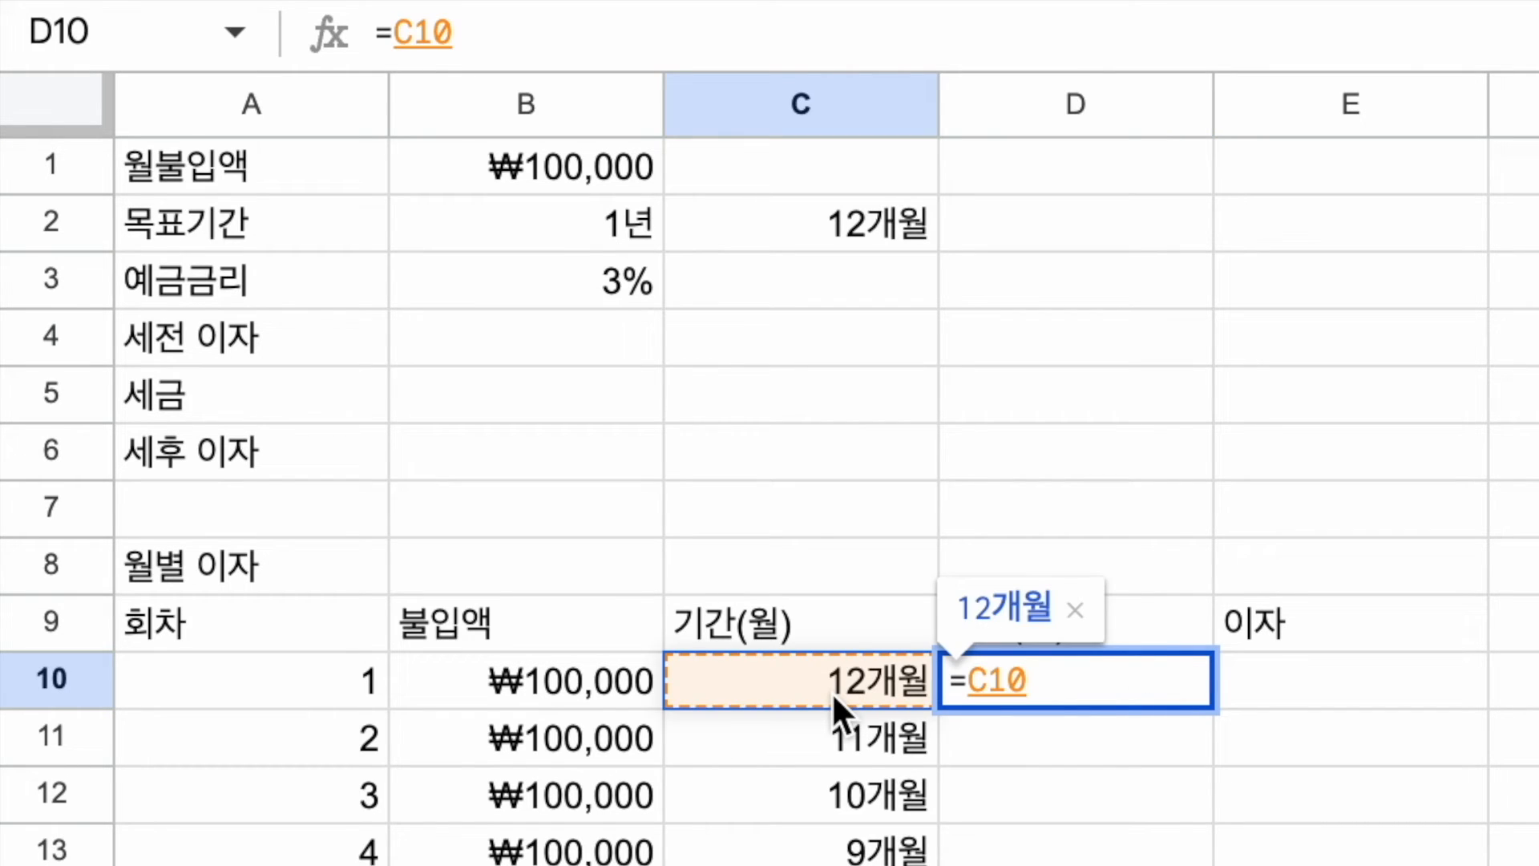
text(/12)
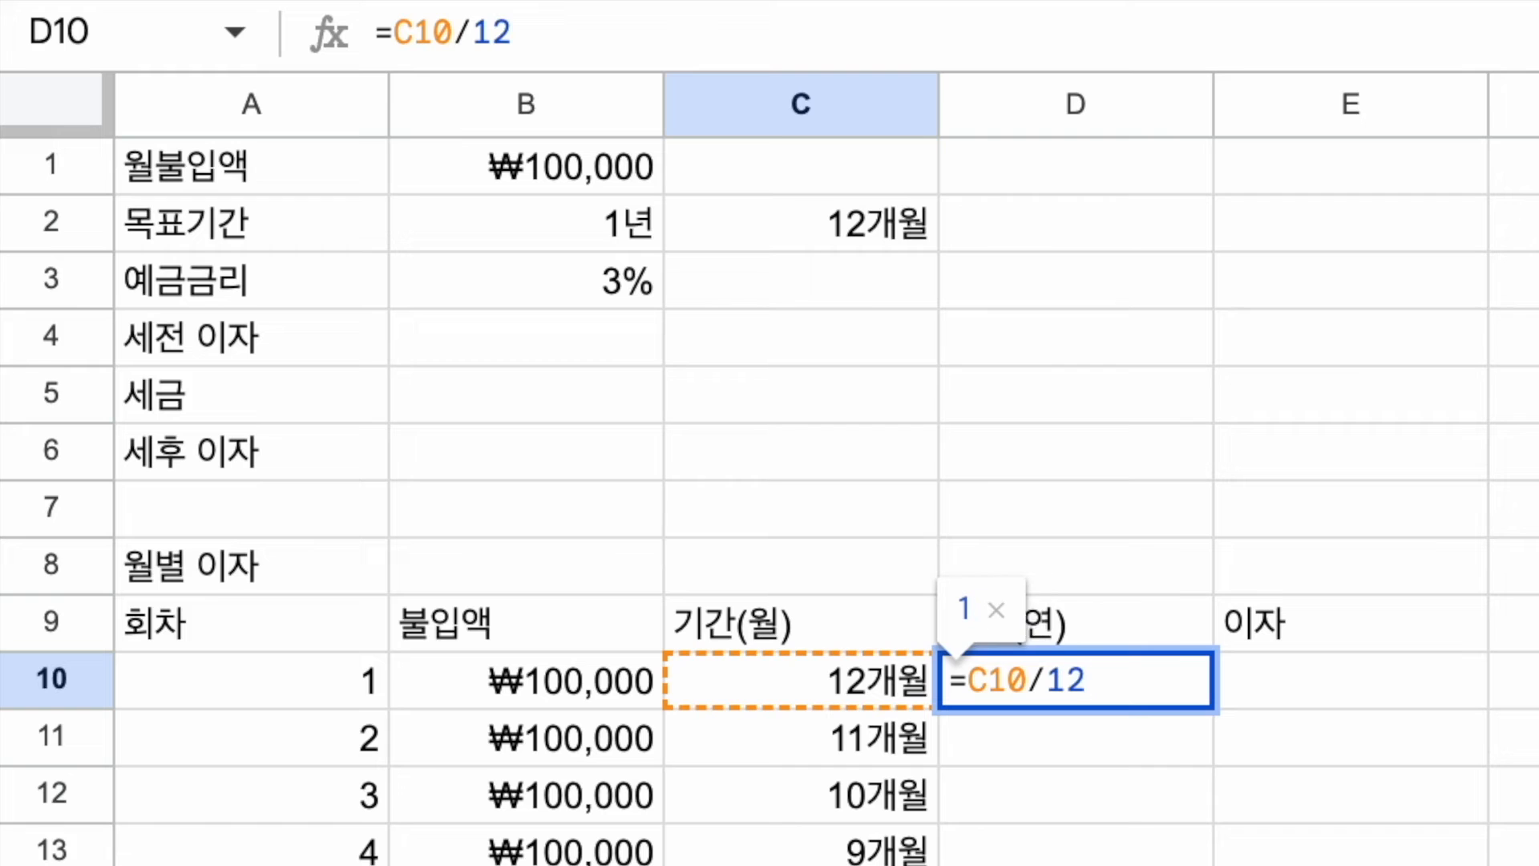
key(Return)
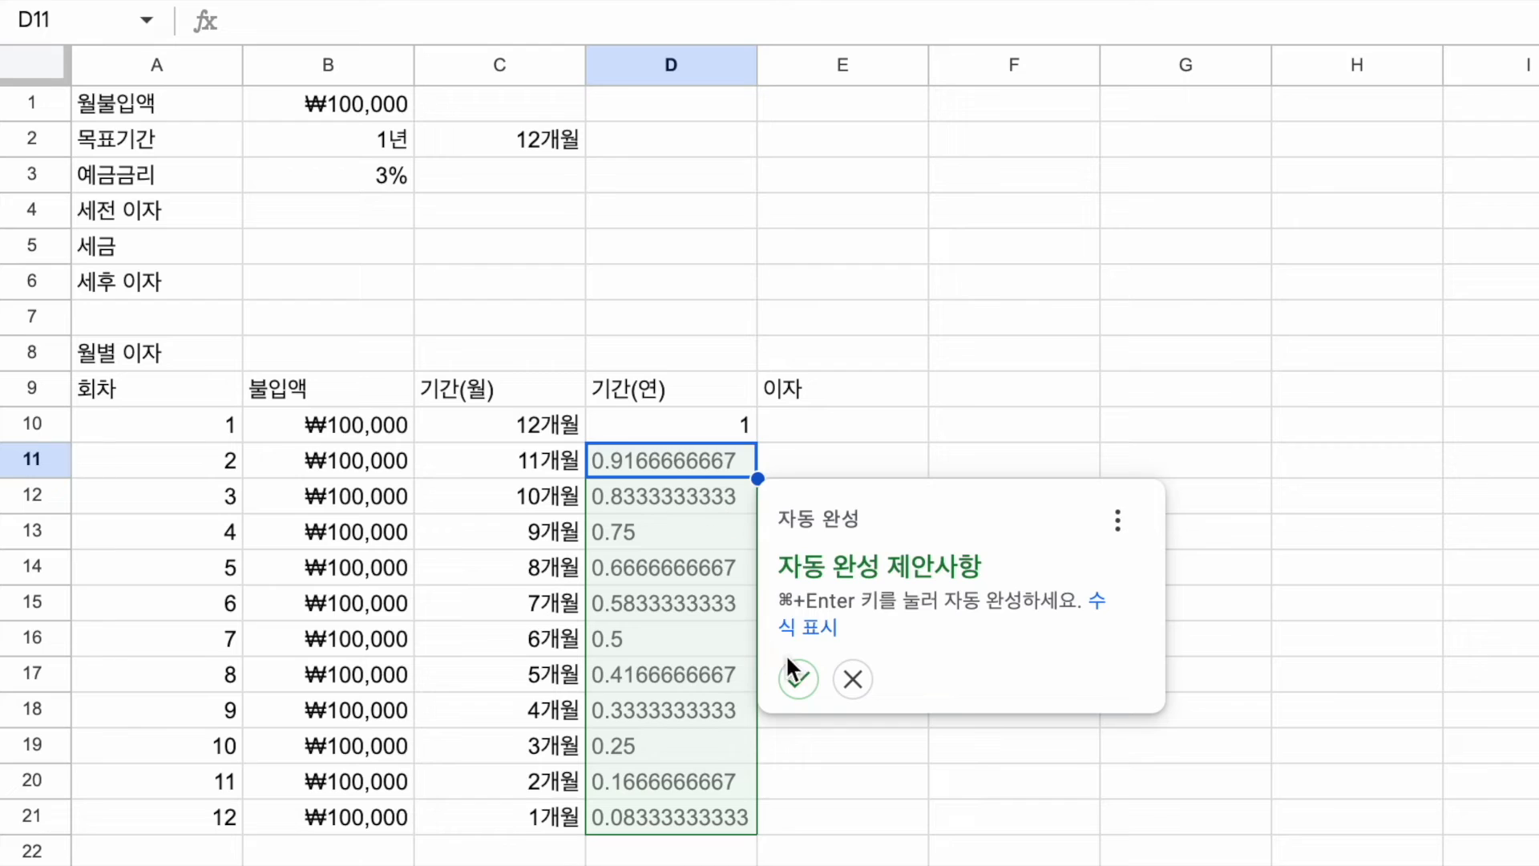
click(798, 680)
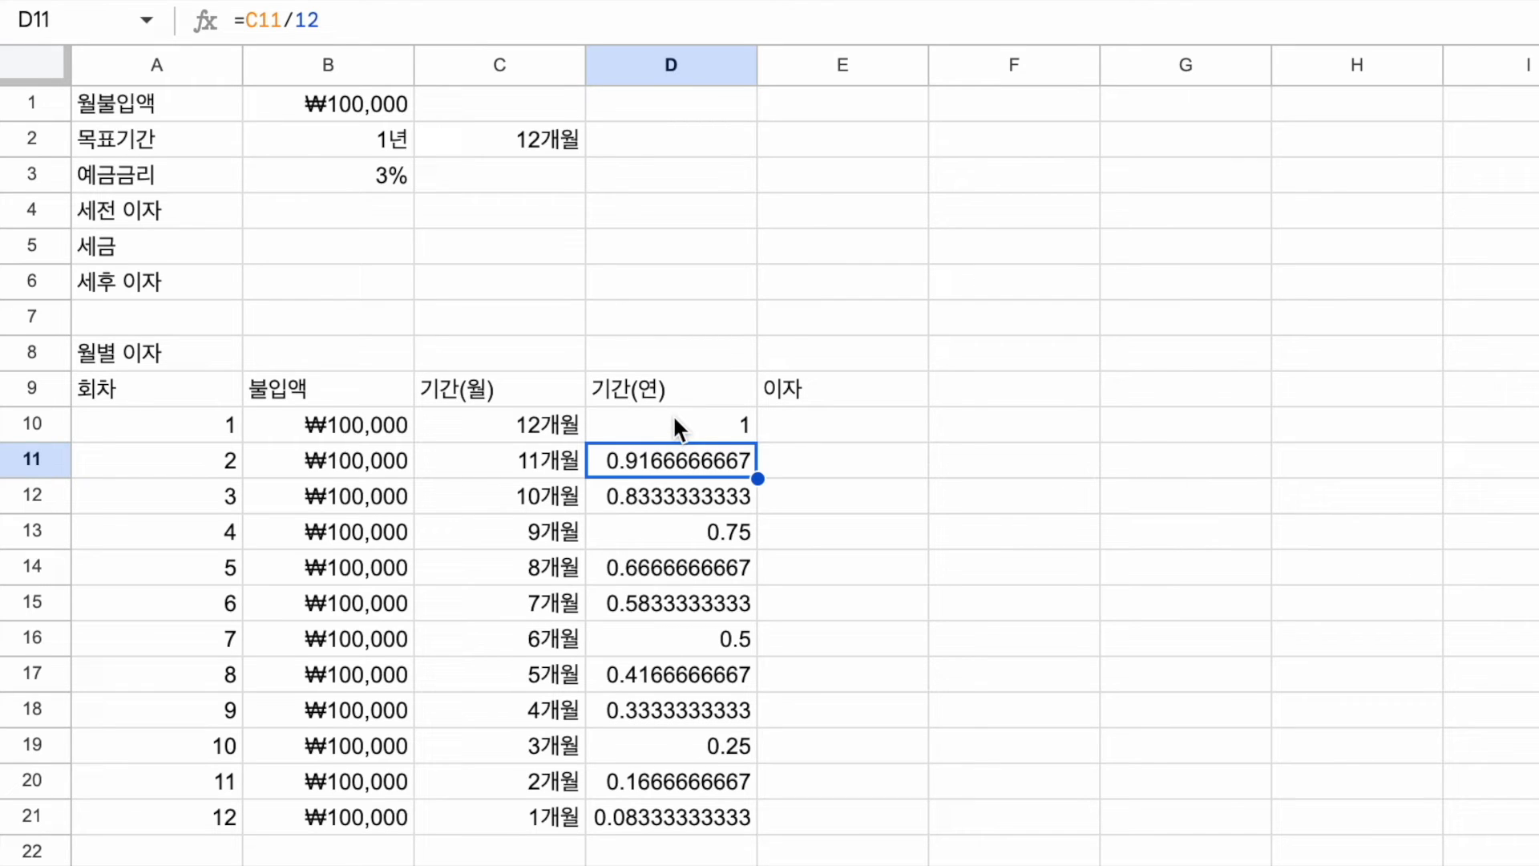
Step: Format the 기간(연) values in D10:D21 with the 숫자 number format (1,000.12)
drag(659, 420, 664, 817)
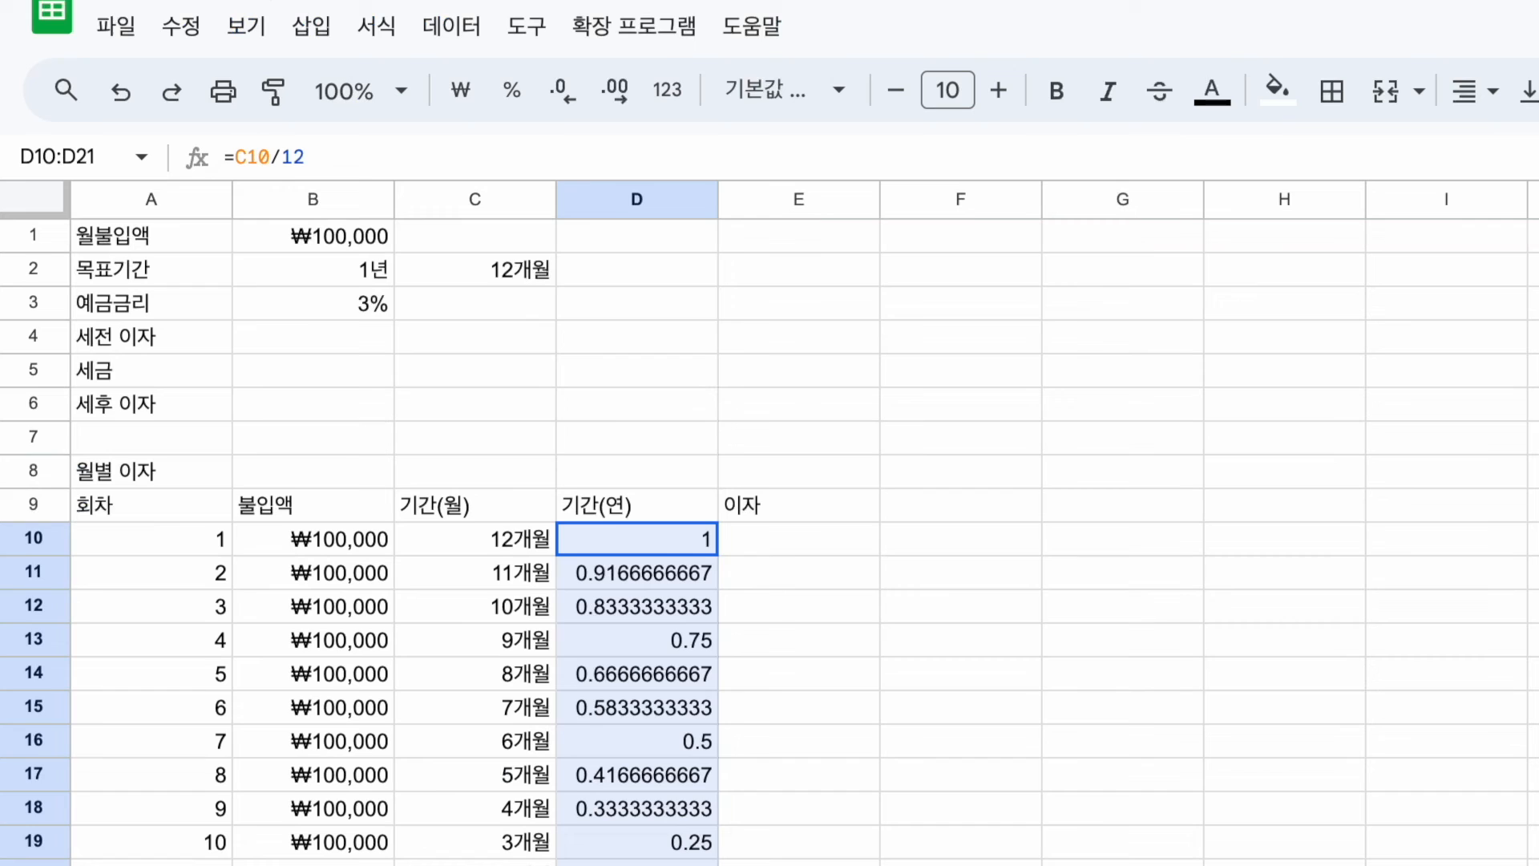
click(378, 29)
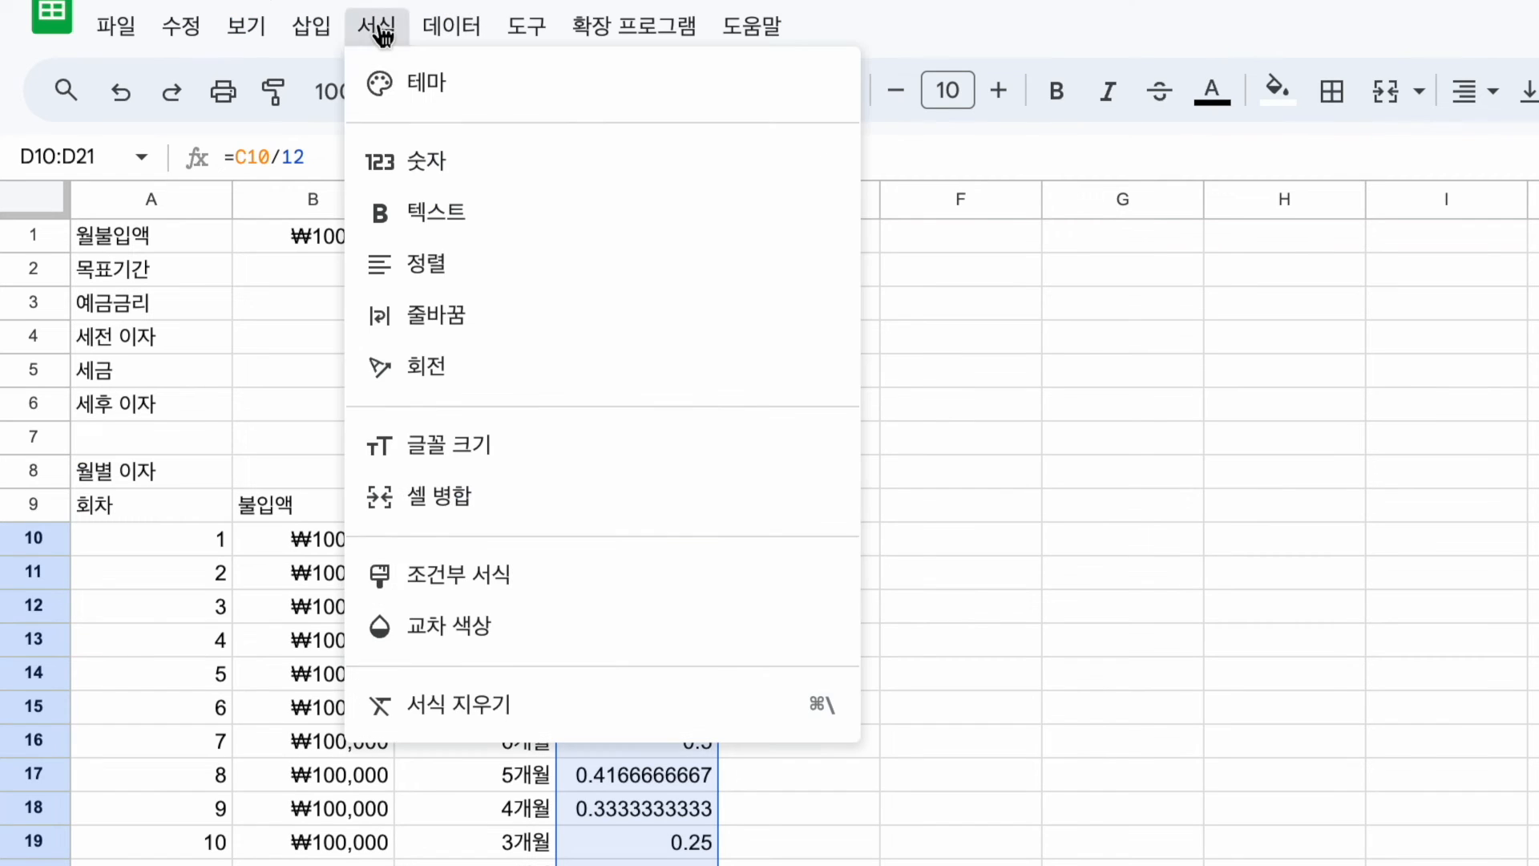
mouse_move(526, 155)
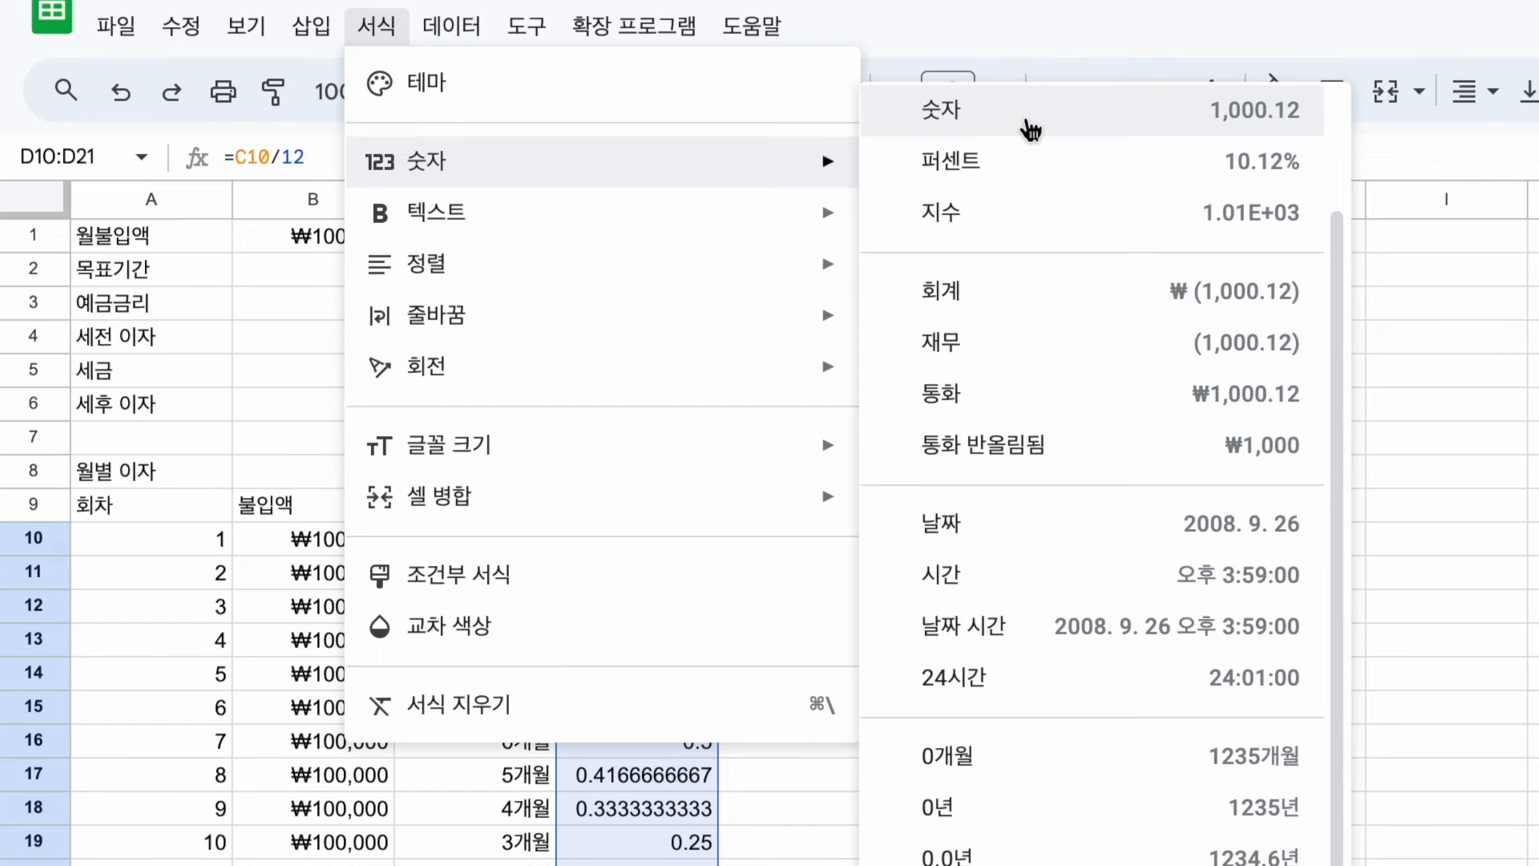
click(1073, 131)
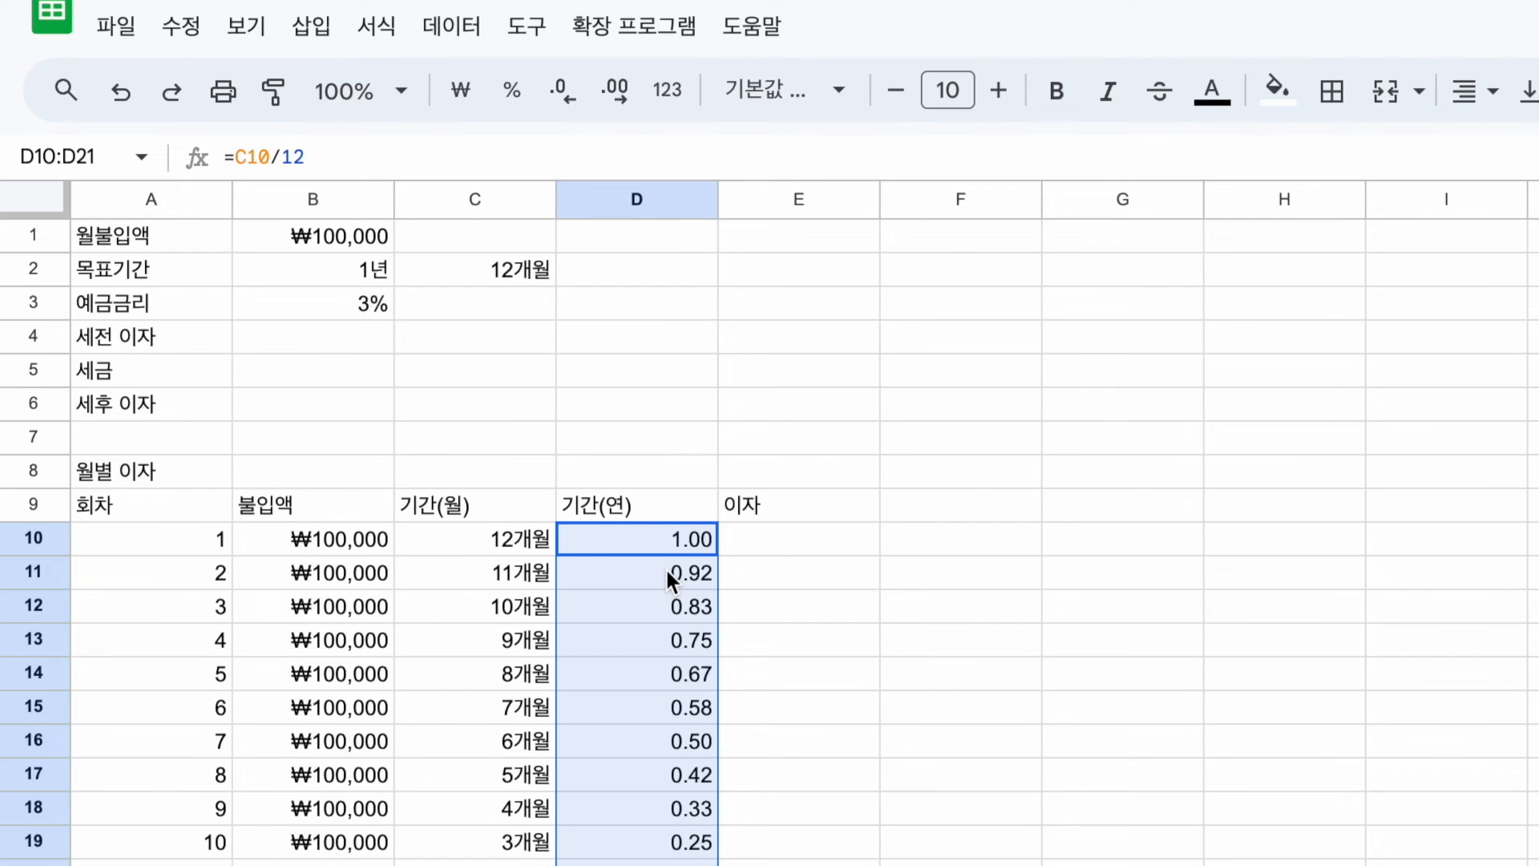
Step: Apply the custom number format #,##0.000 to D10:D21 to show three decimals, and check the formulas in D10 and D12
click(375, 27)
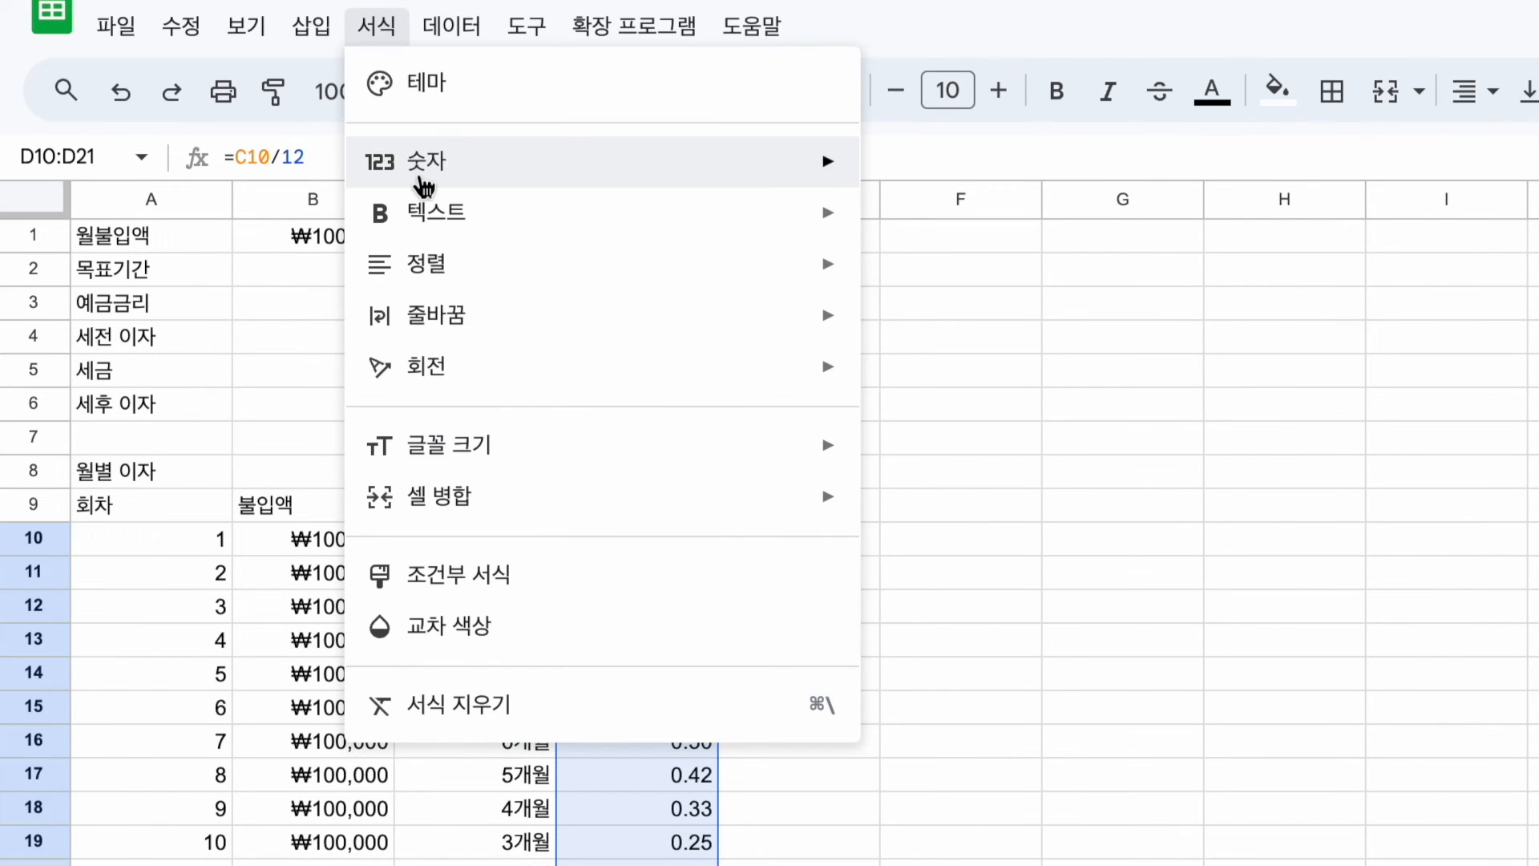
mouse_move(474, 185)
click(886, 839)
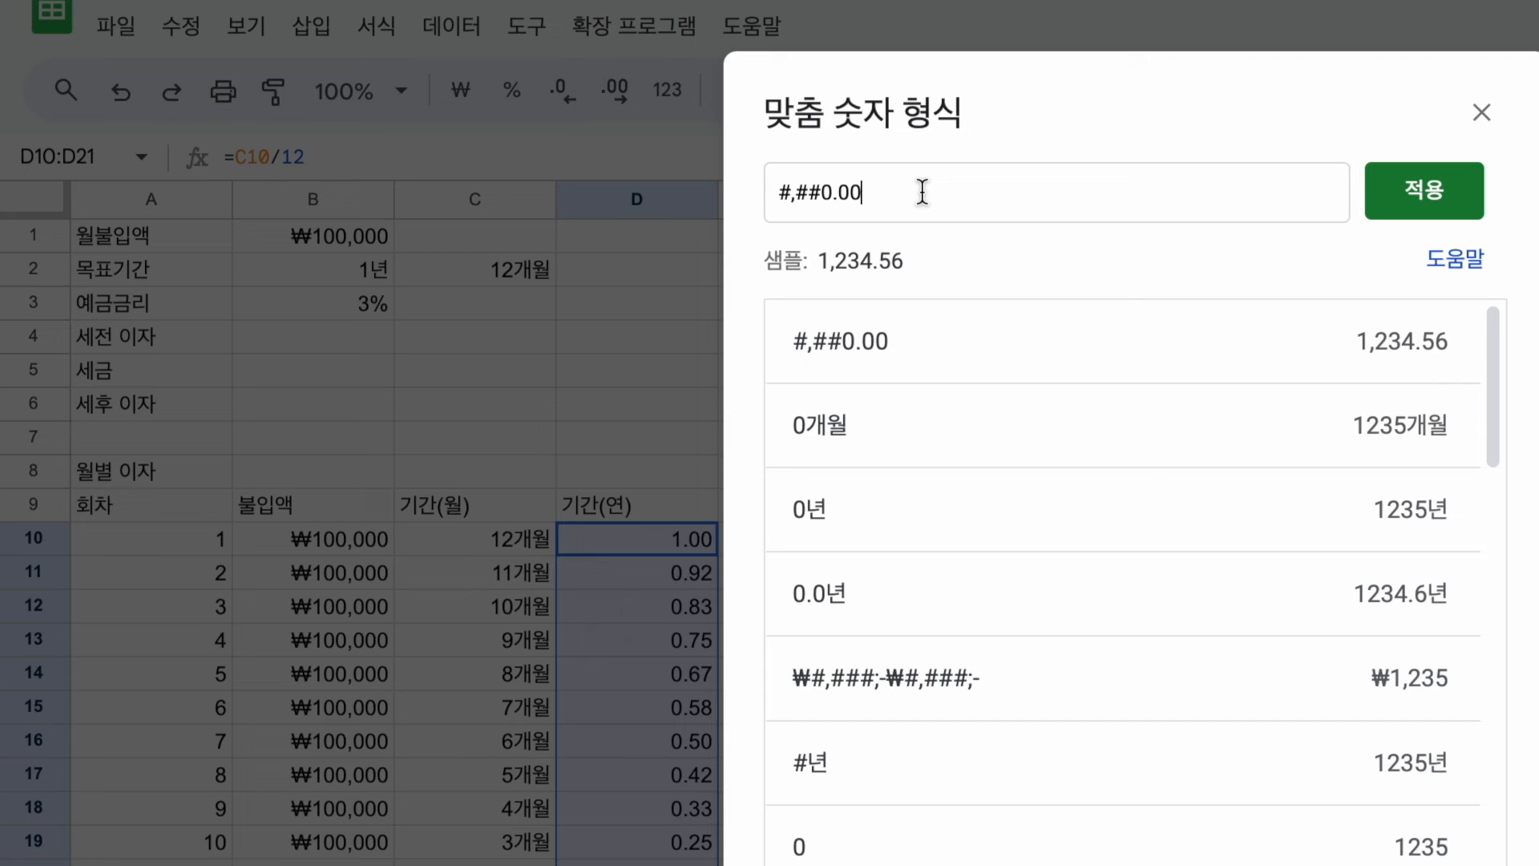
text(0)
click(1425, 200)
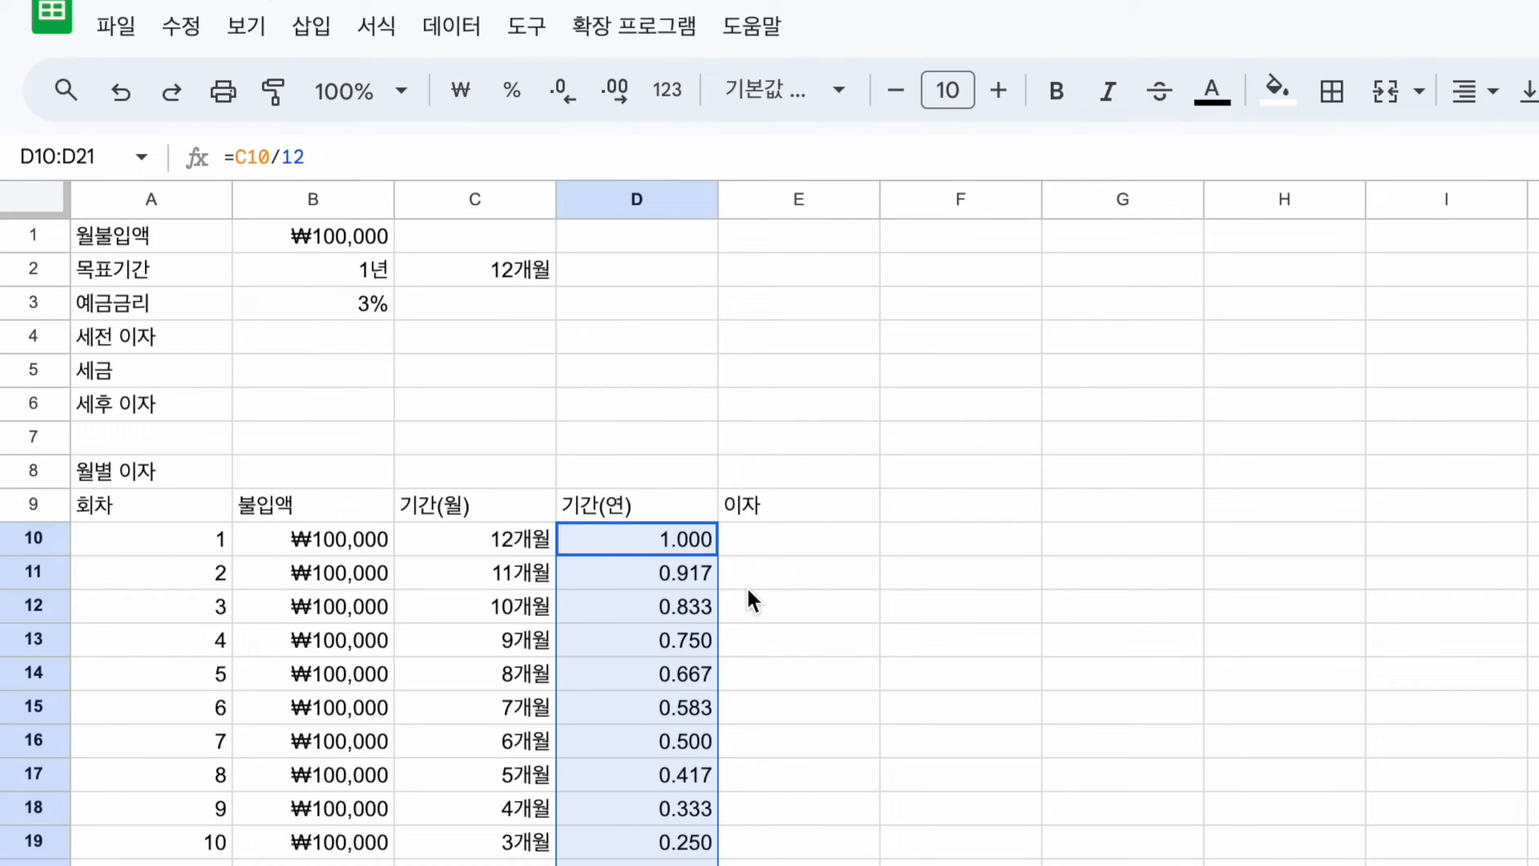
click(682, 544)
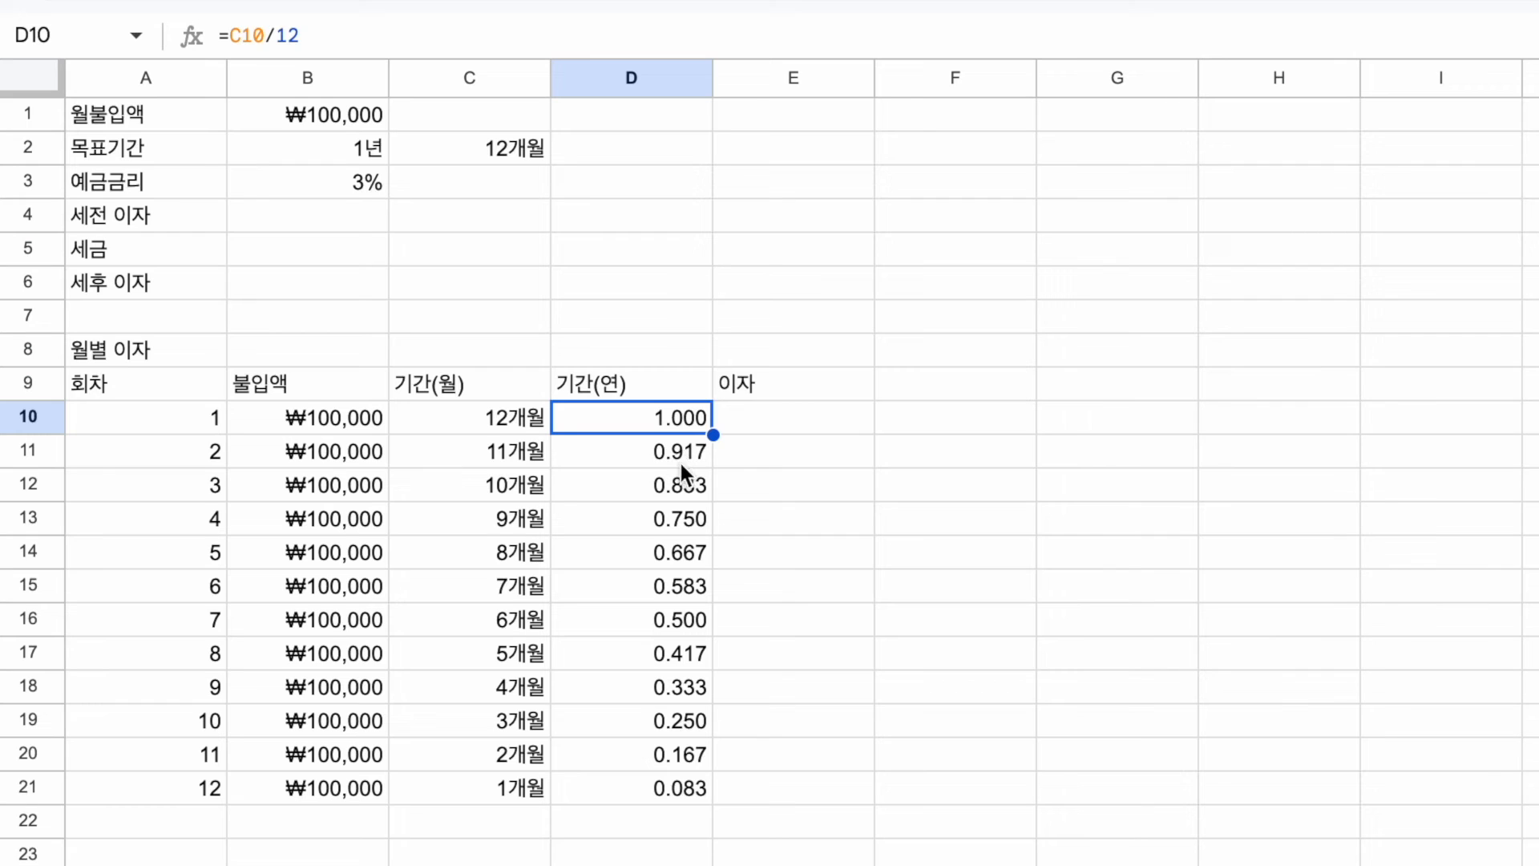
click(665, 495)
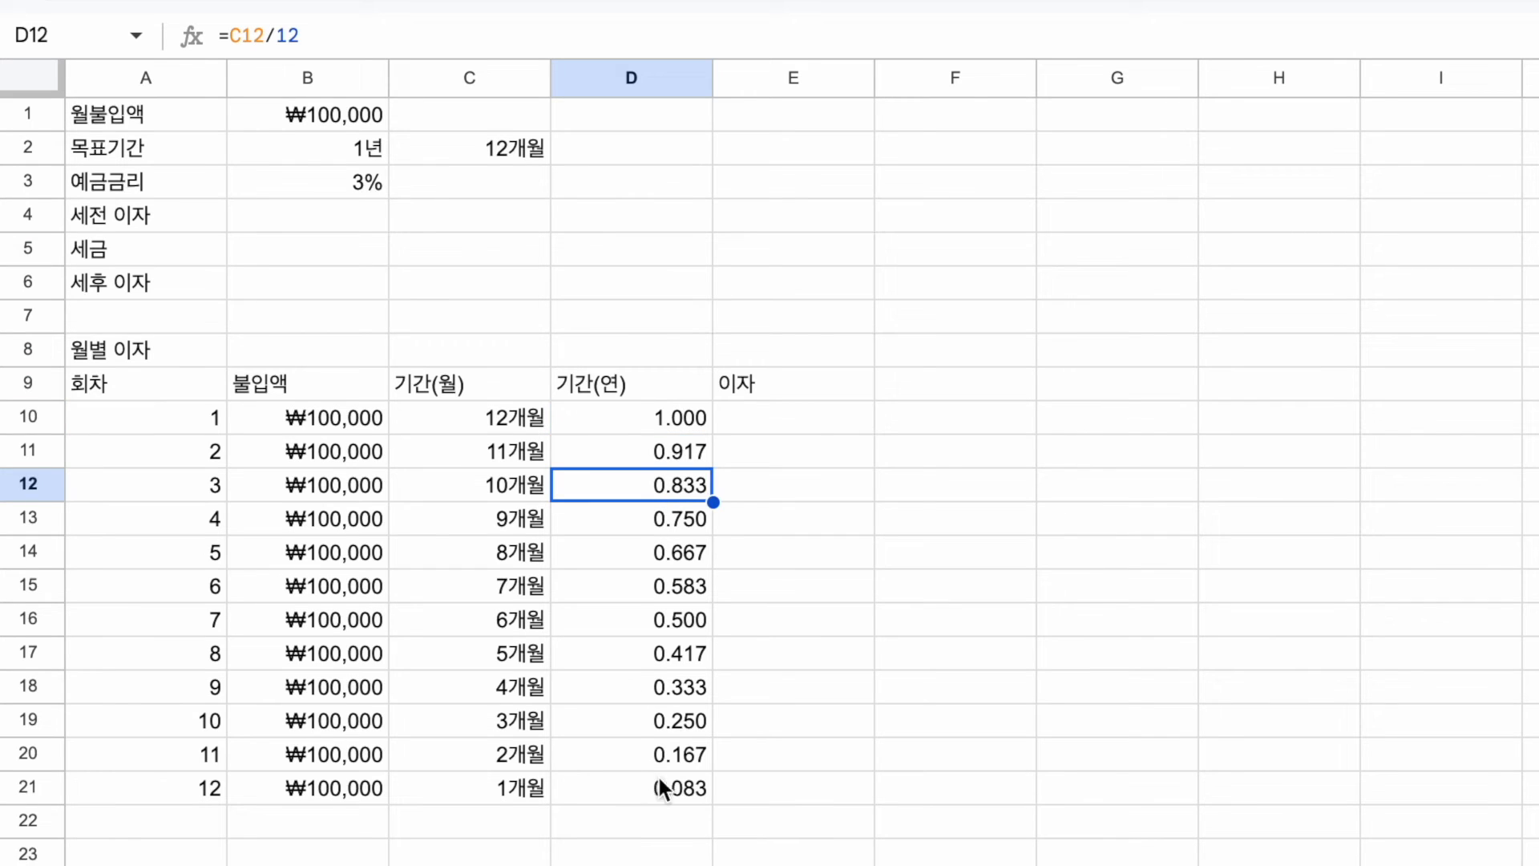
Step: Enter the first month's 이자 formula in E10 as =B10*D10*B3, multiplying deposit, period in years and interest rate
click(770, 433)
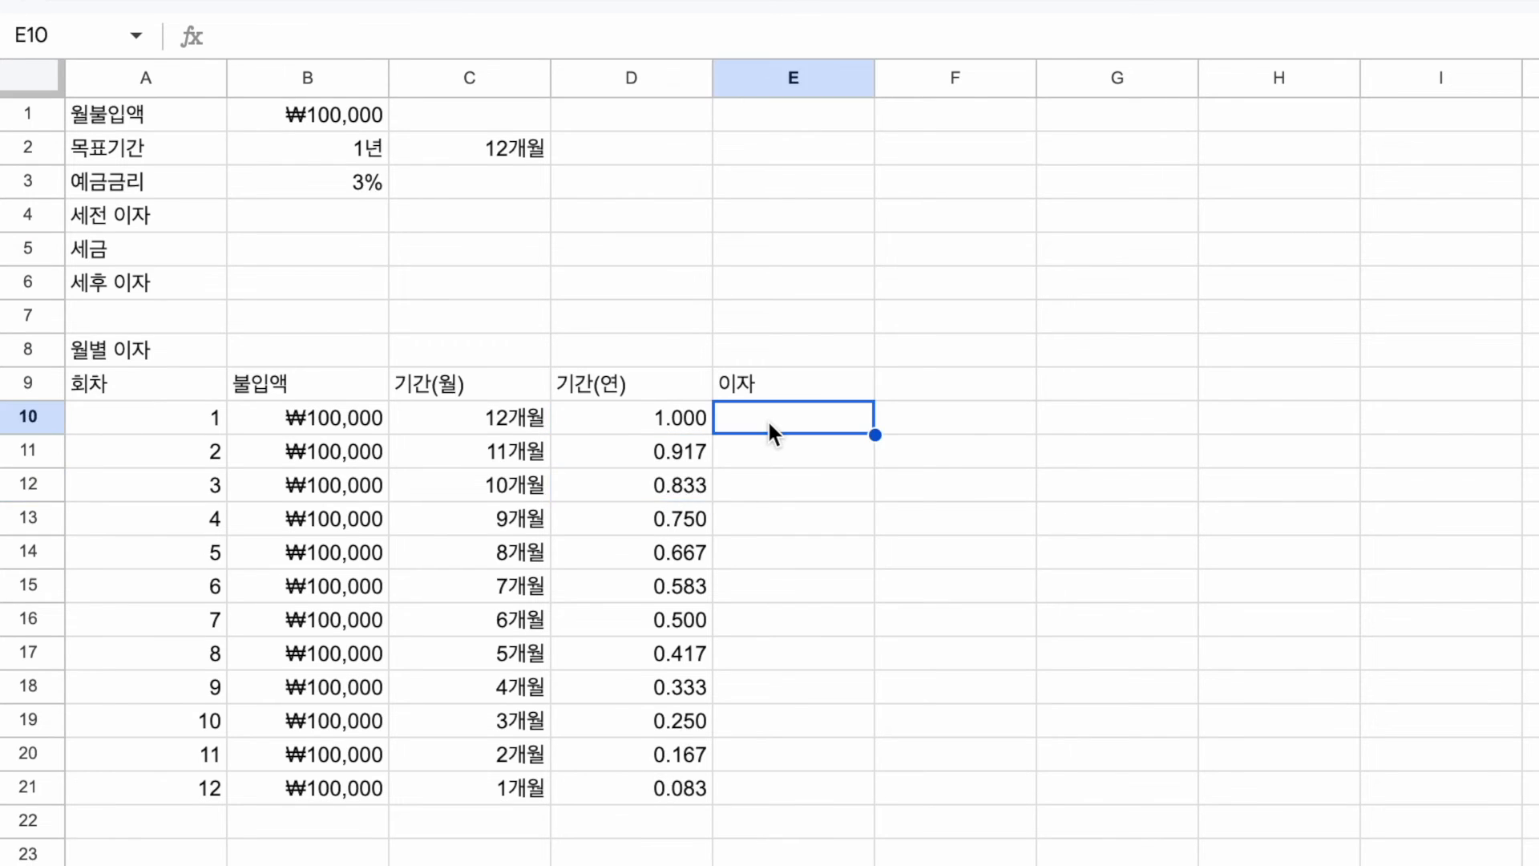
click(362, 425)
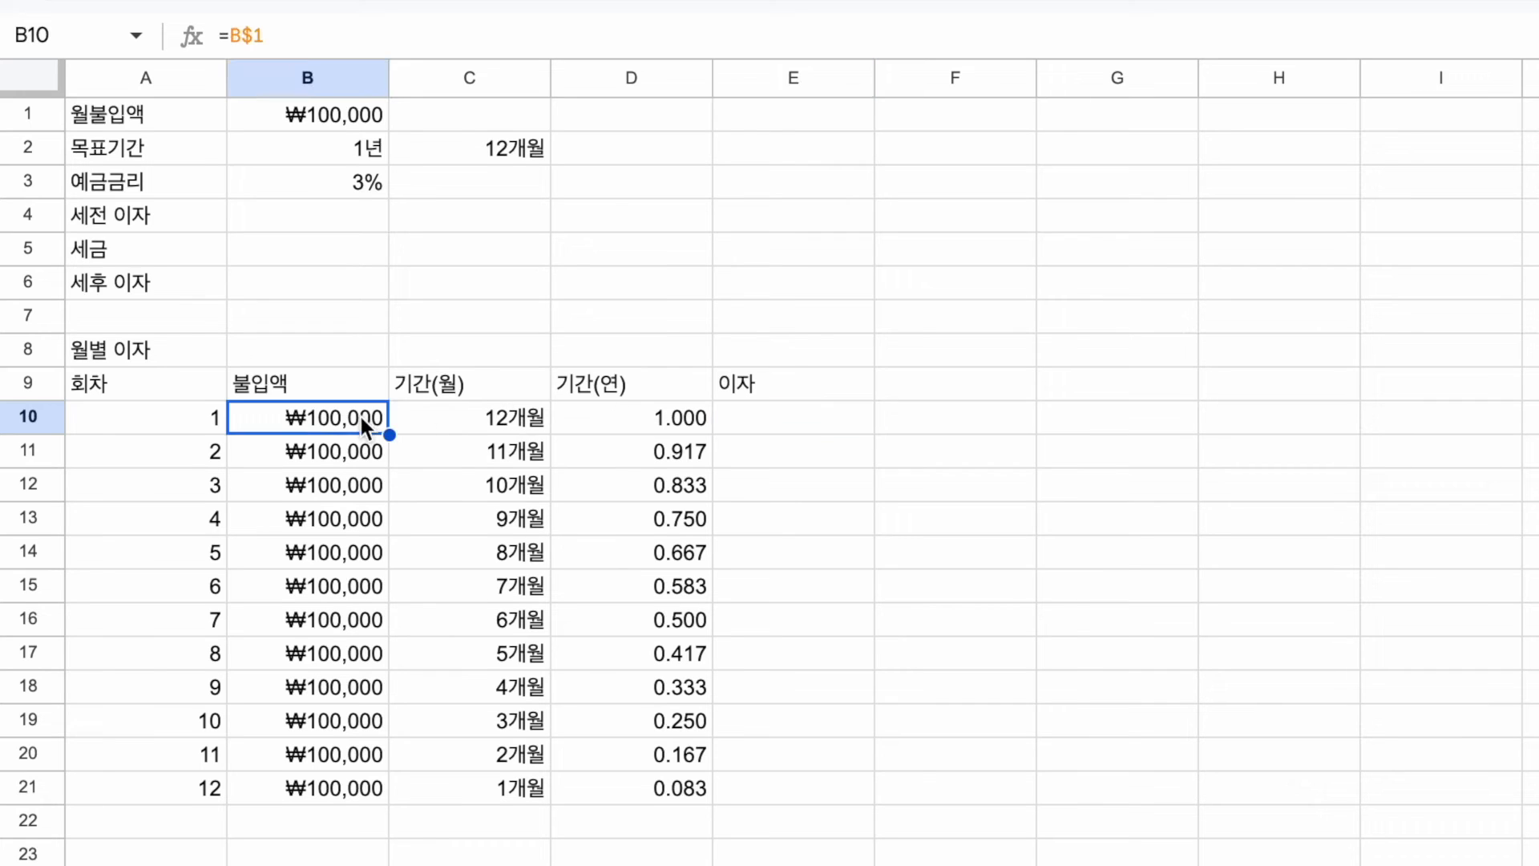
click(636, 412)
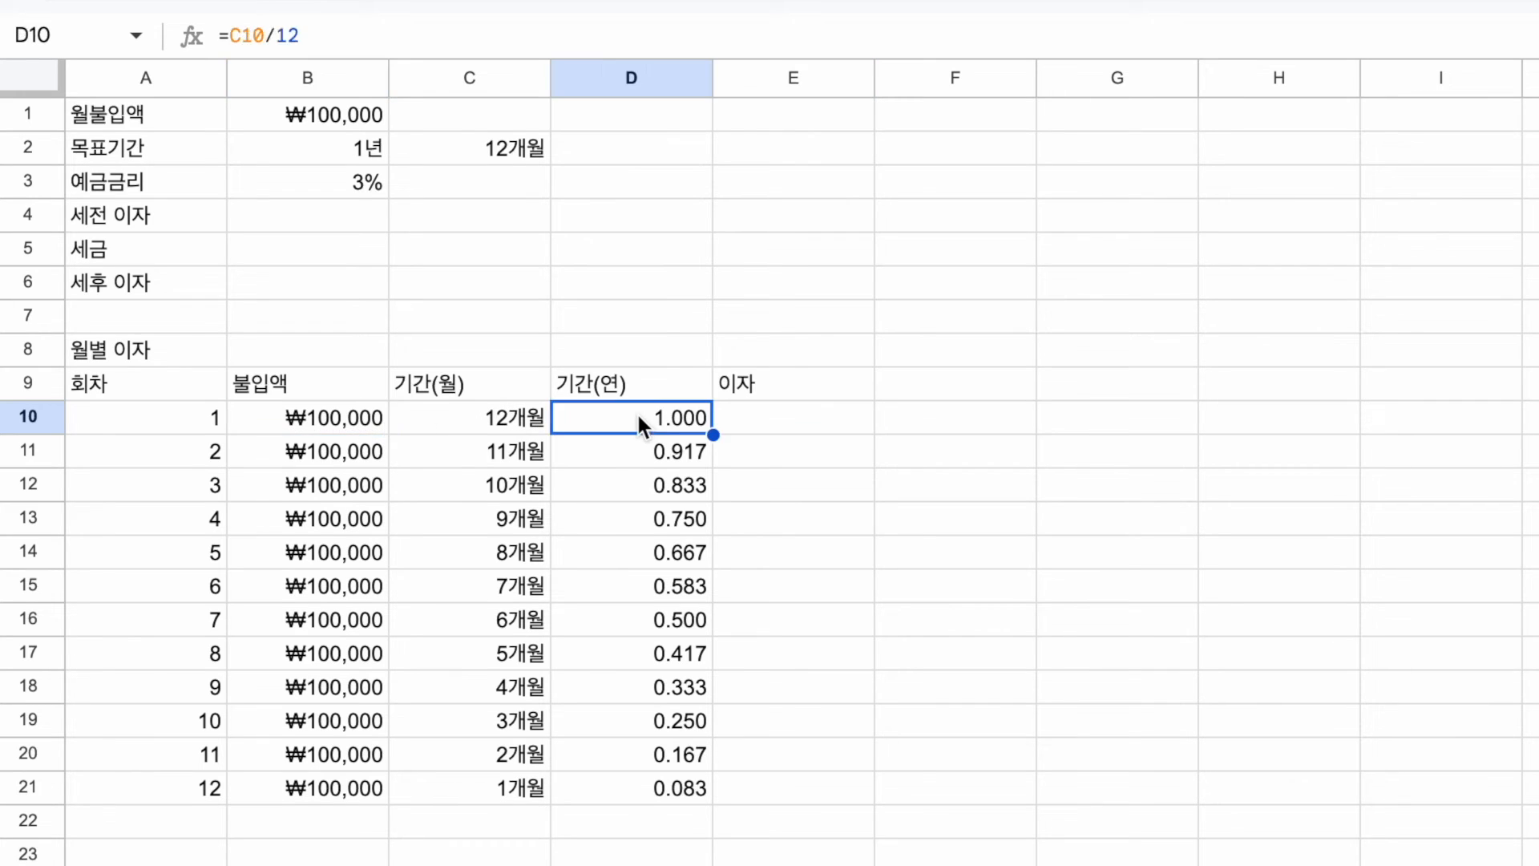
click(357, 186)
click(716, 425)
text(=)
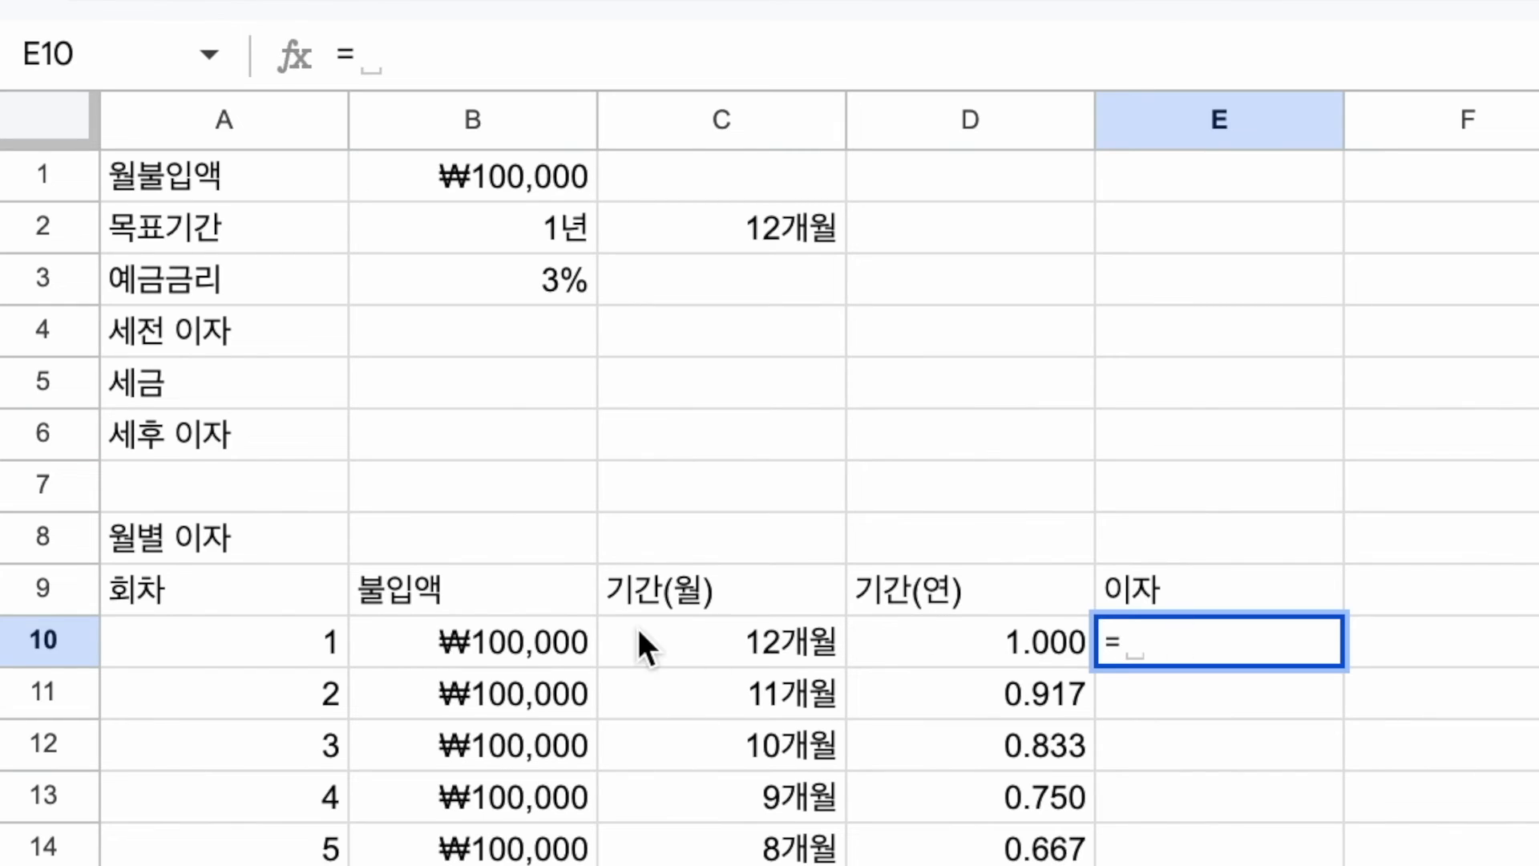
click(521, 639)
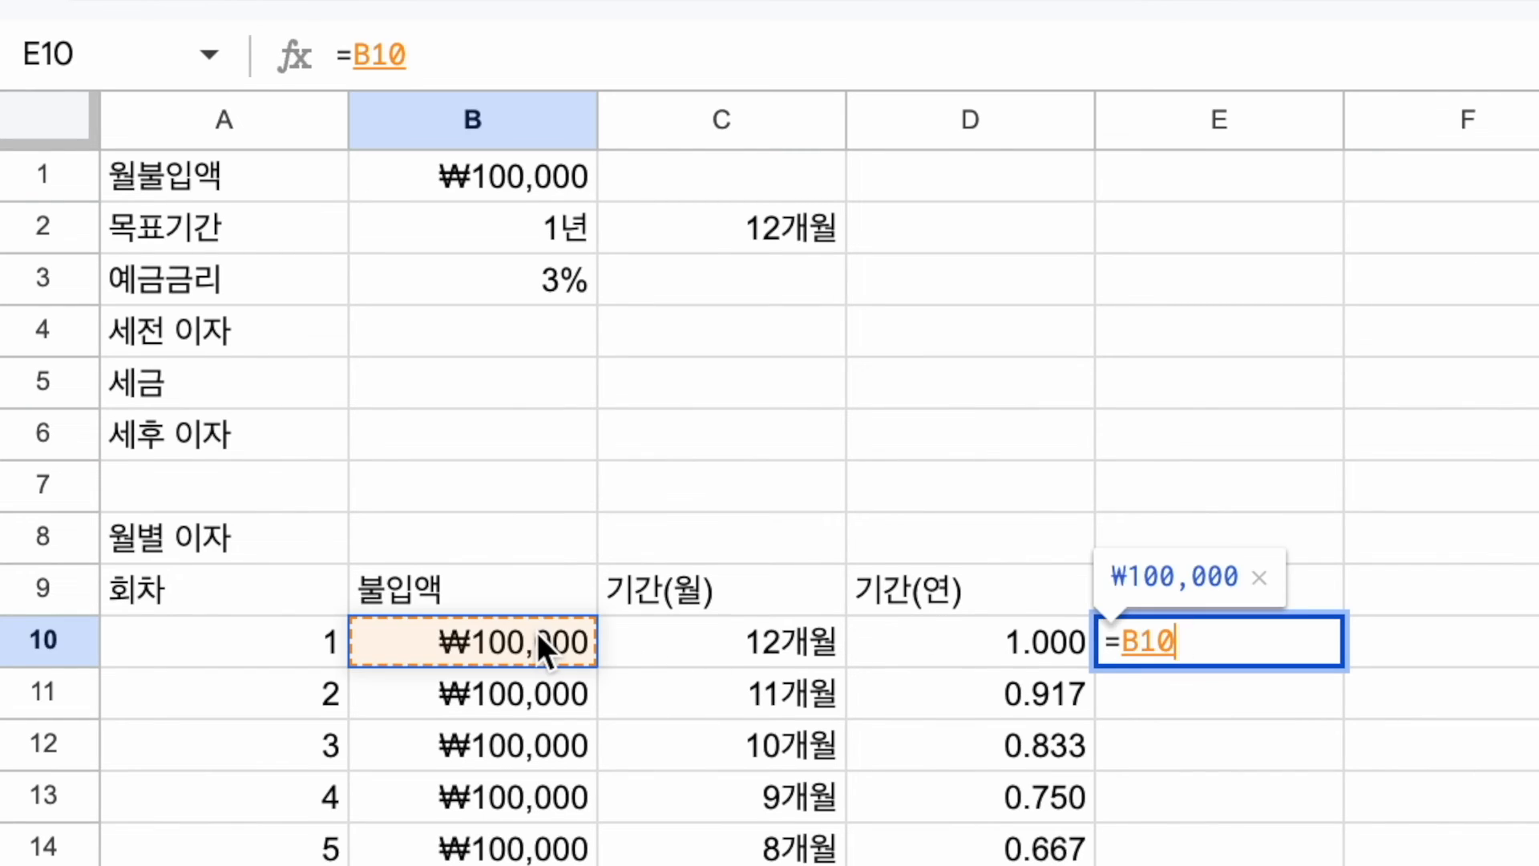
text(*)
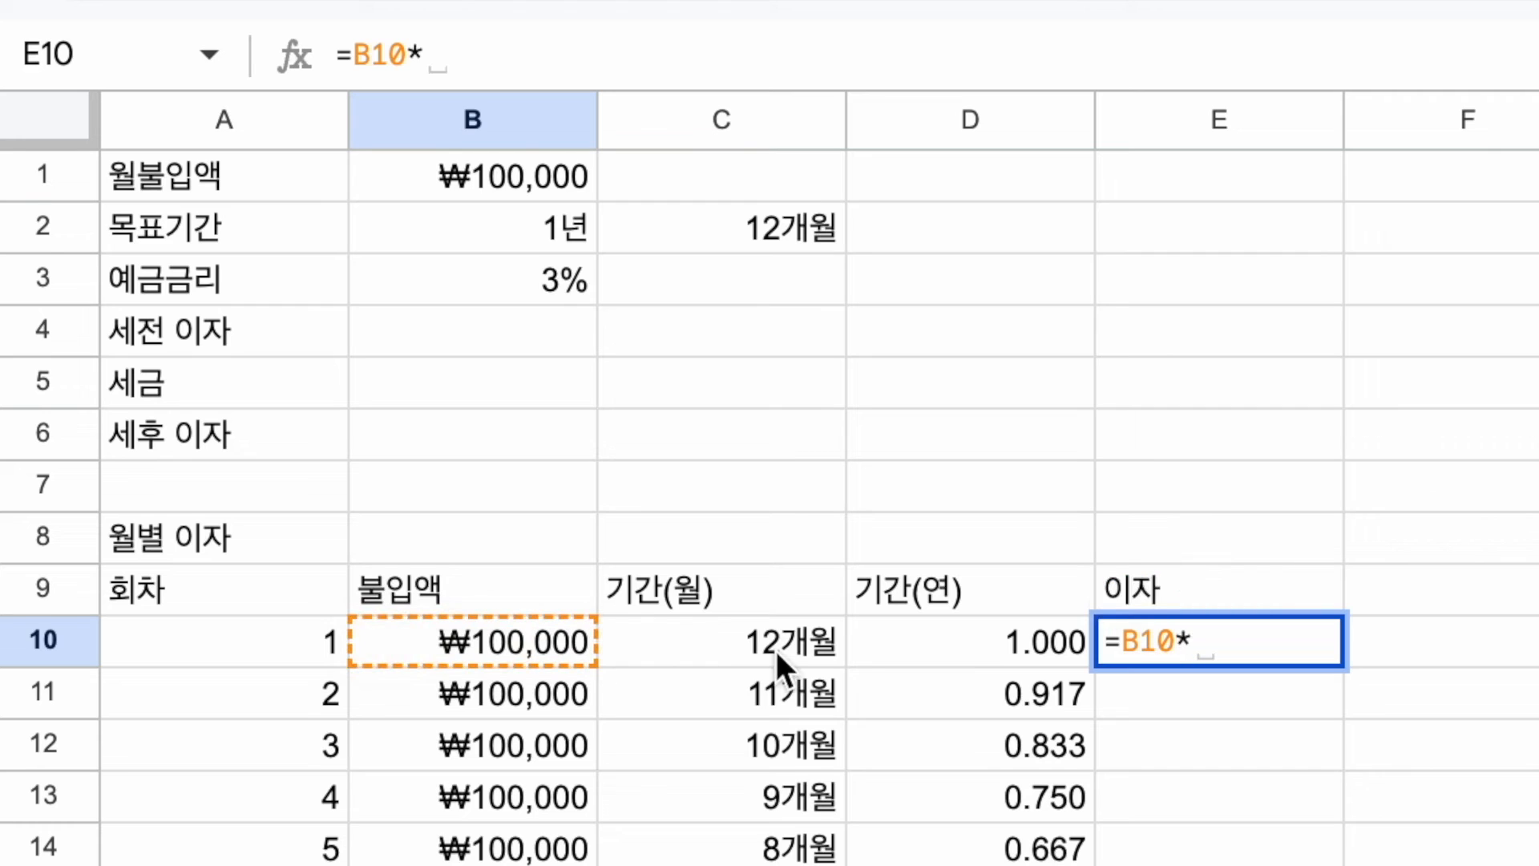
click(940, 642)
text(*)
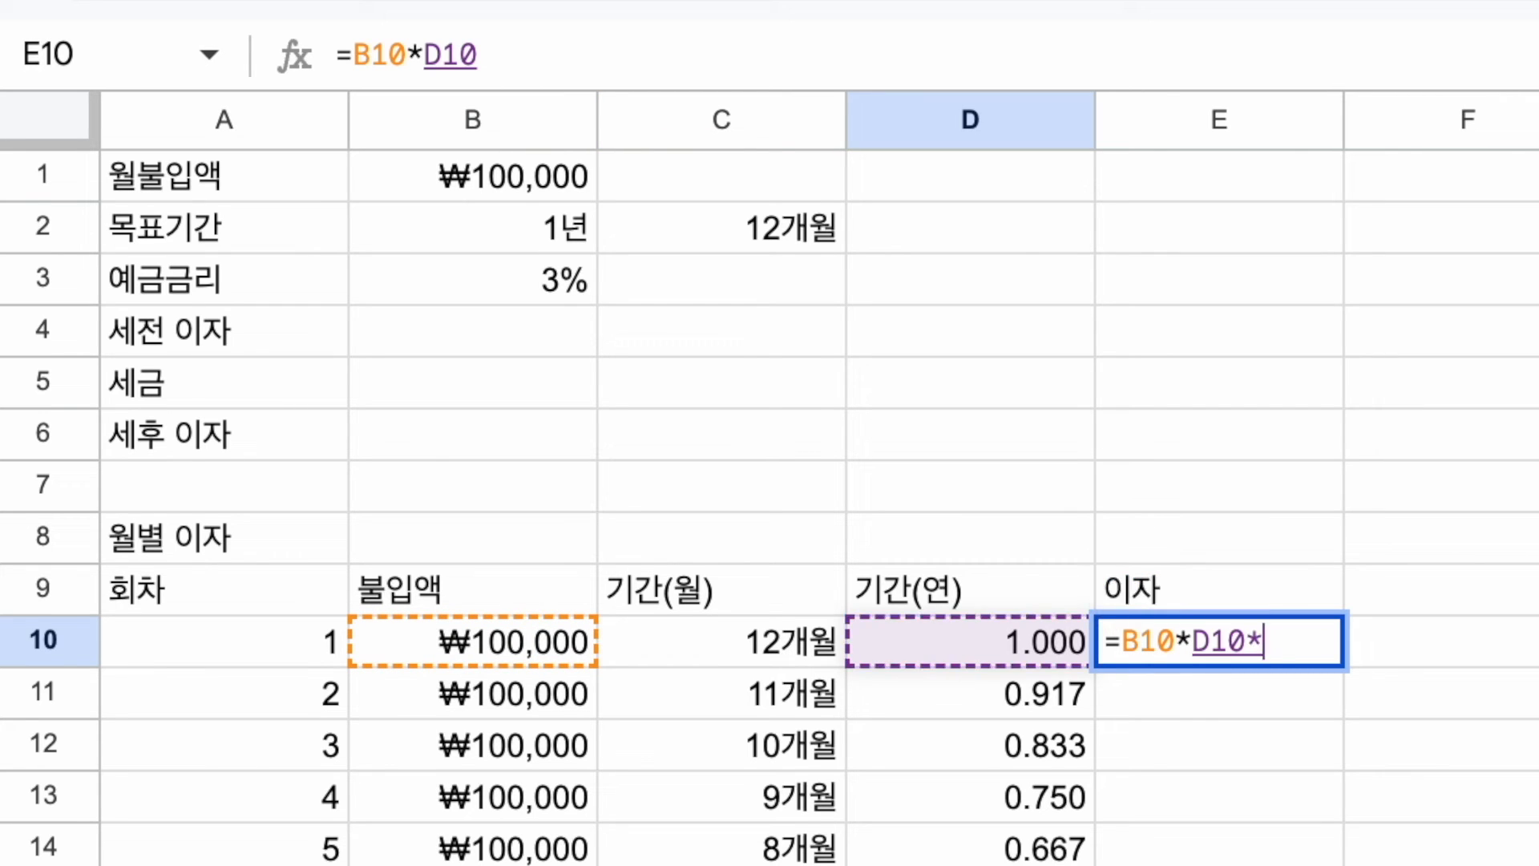
click(553, 276)
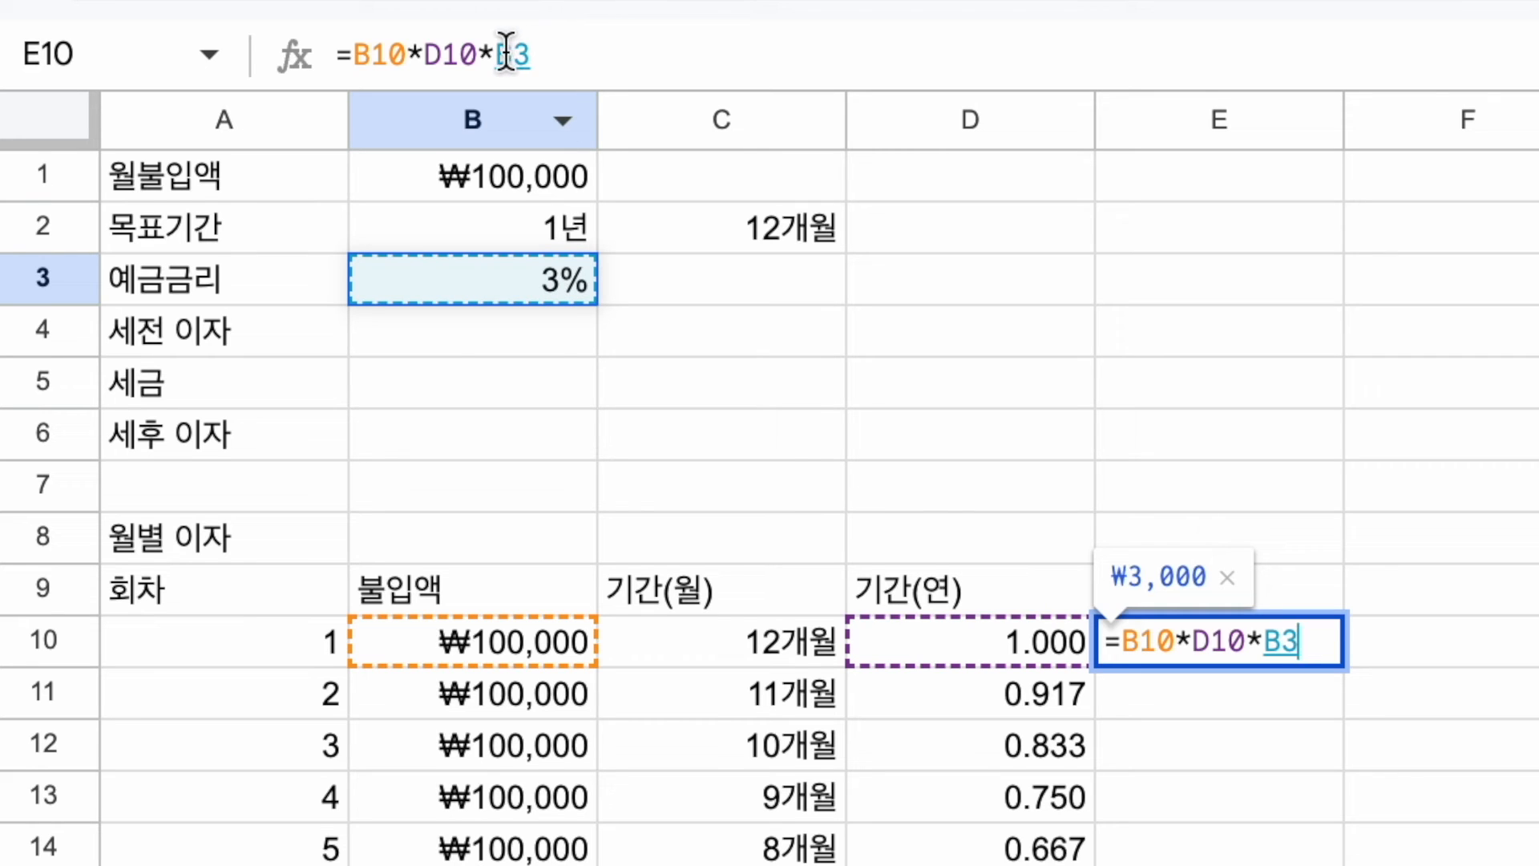
Step: Lock the rate's row in the E10 formula as B$3 and autofill the 이자 formula down through E21
click(531, 54)
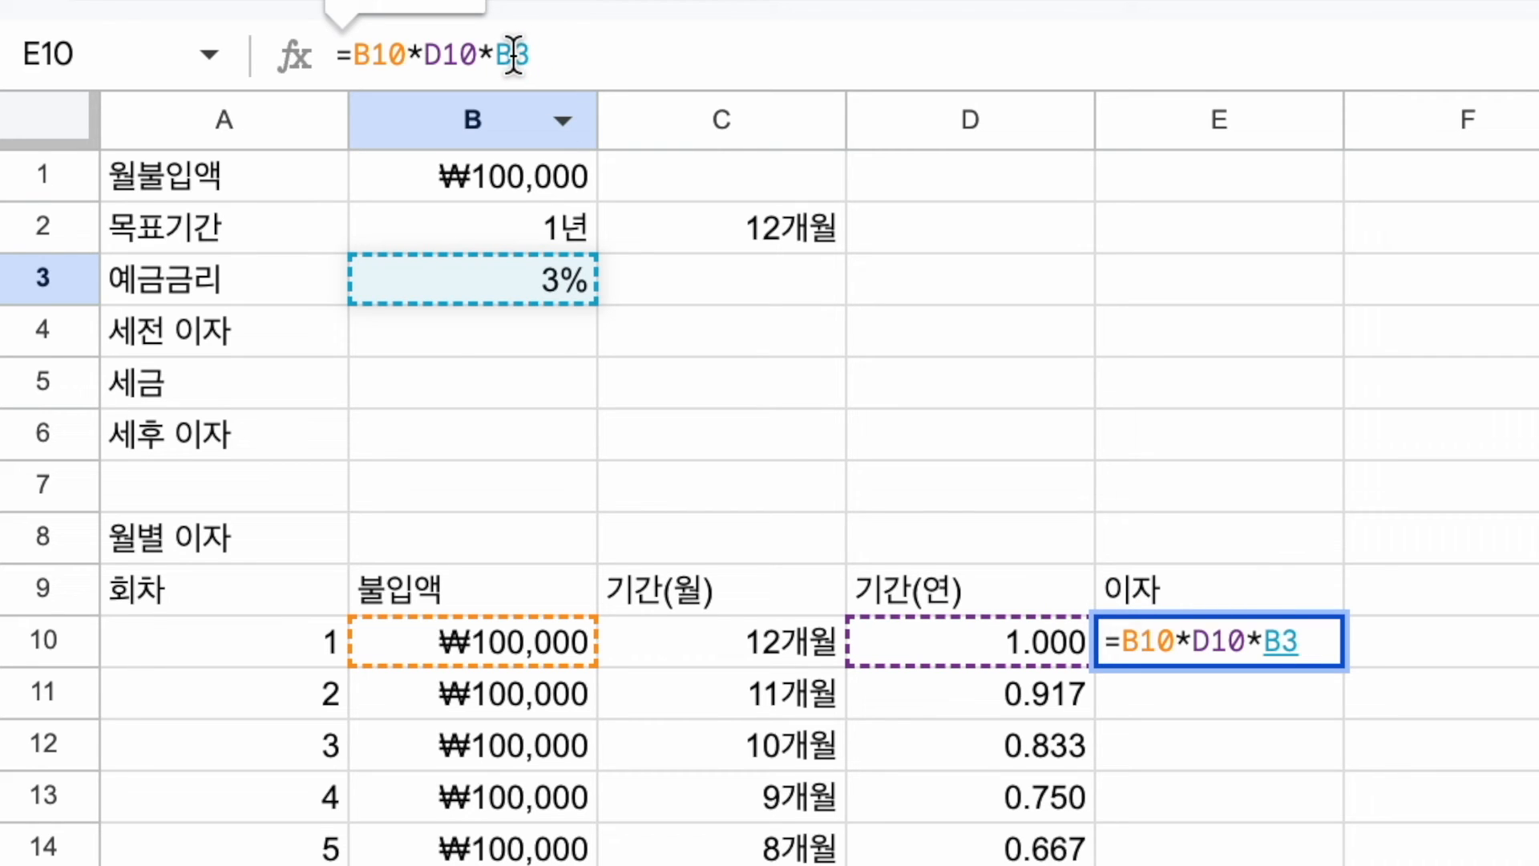
click(513, 55)
text($)
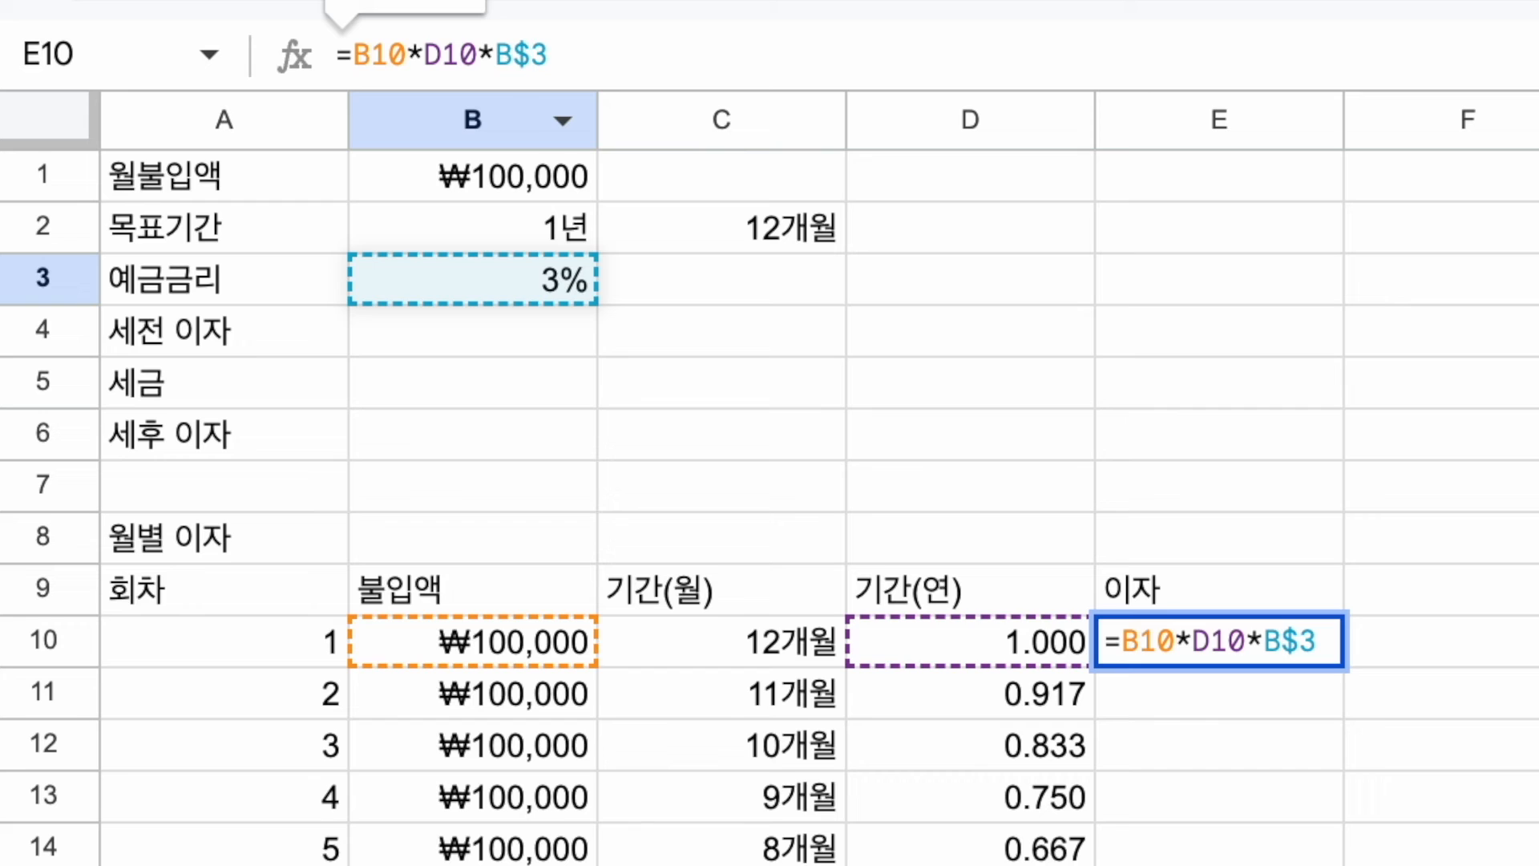
key(Return)
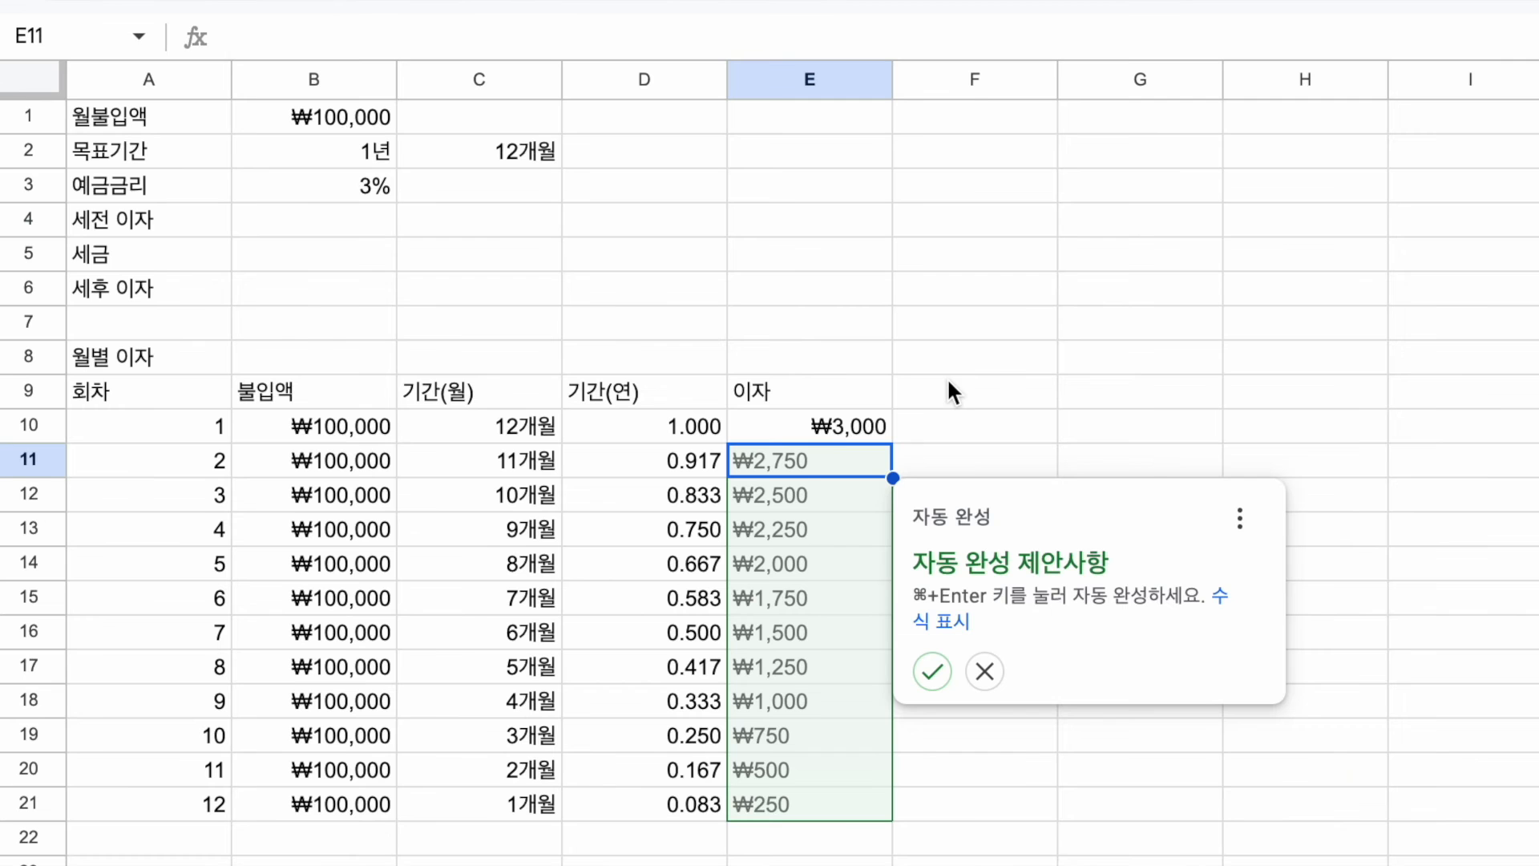
click(933, 672)
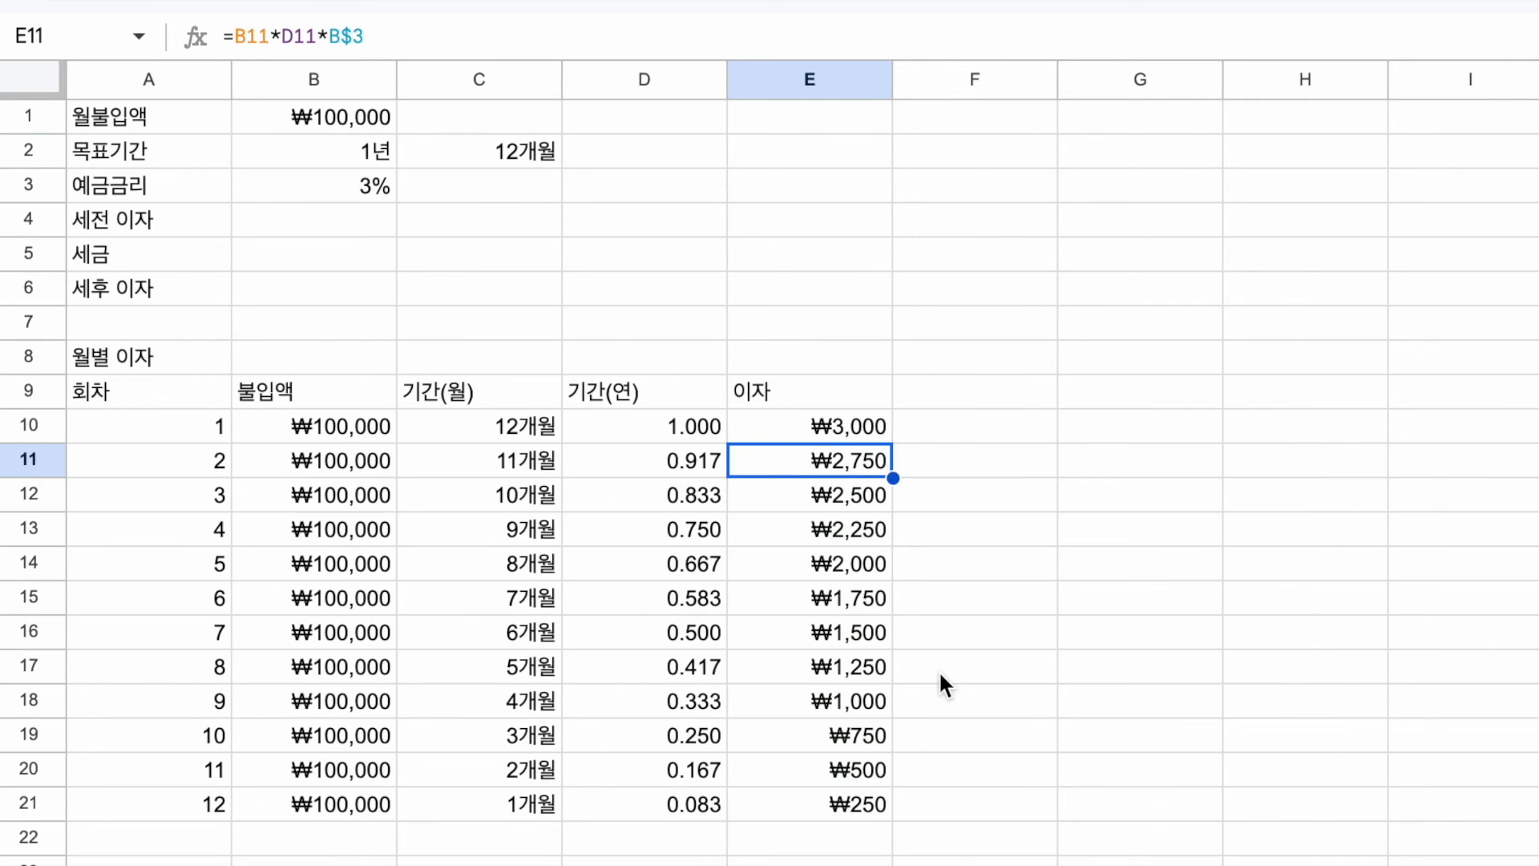
Step: Check the 이자 formulas row by row from E10 down to E21, comparing their cell references
key(Up)
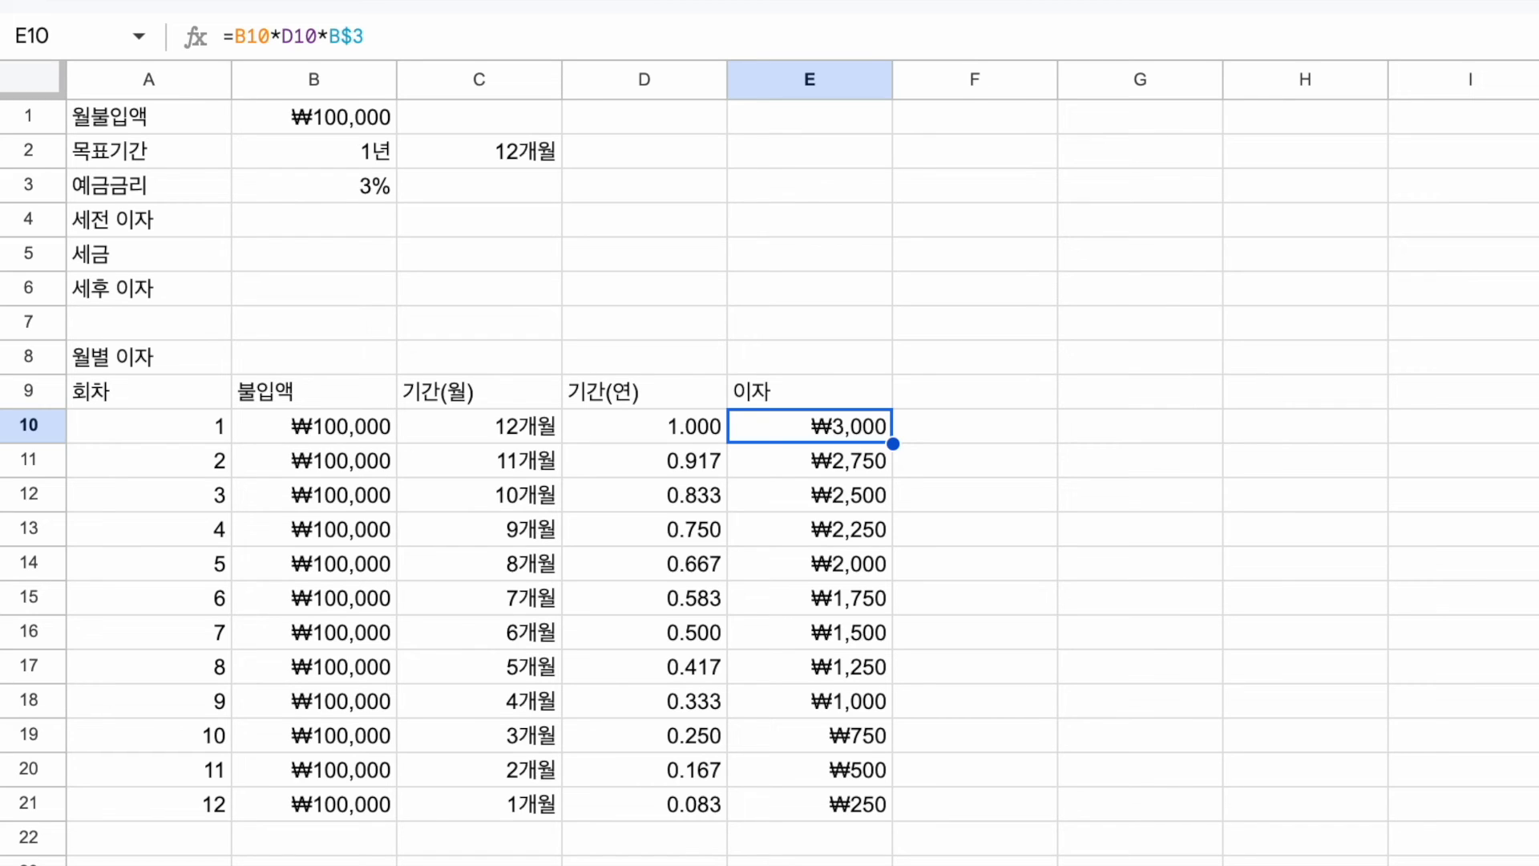
key(Down)
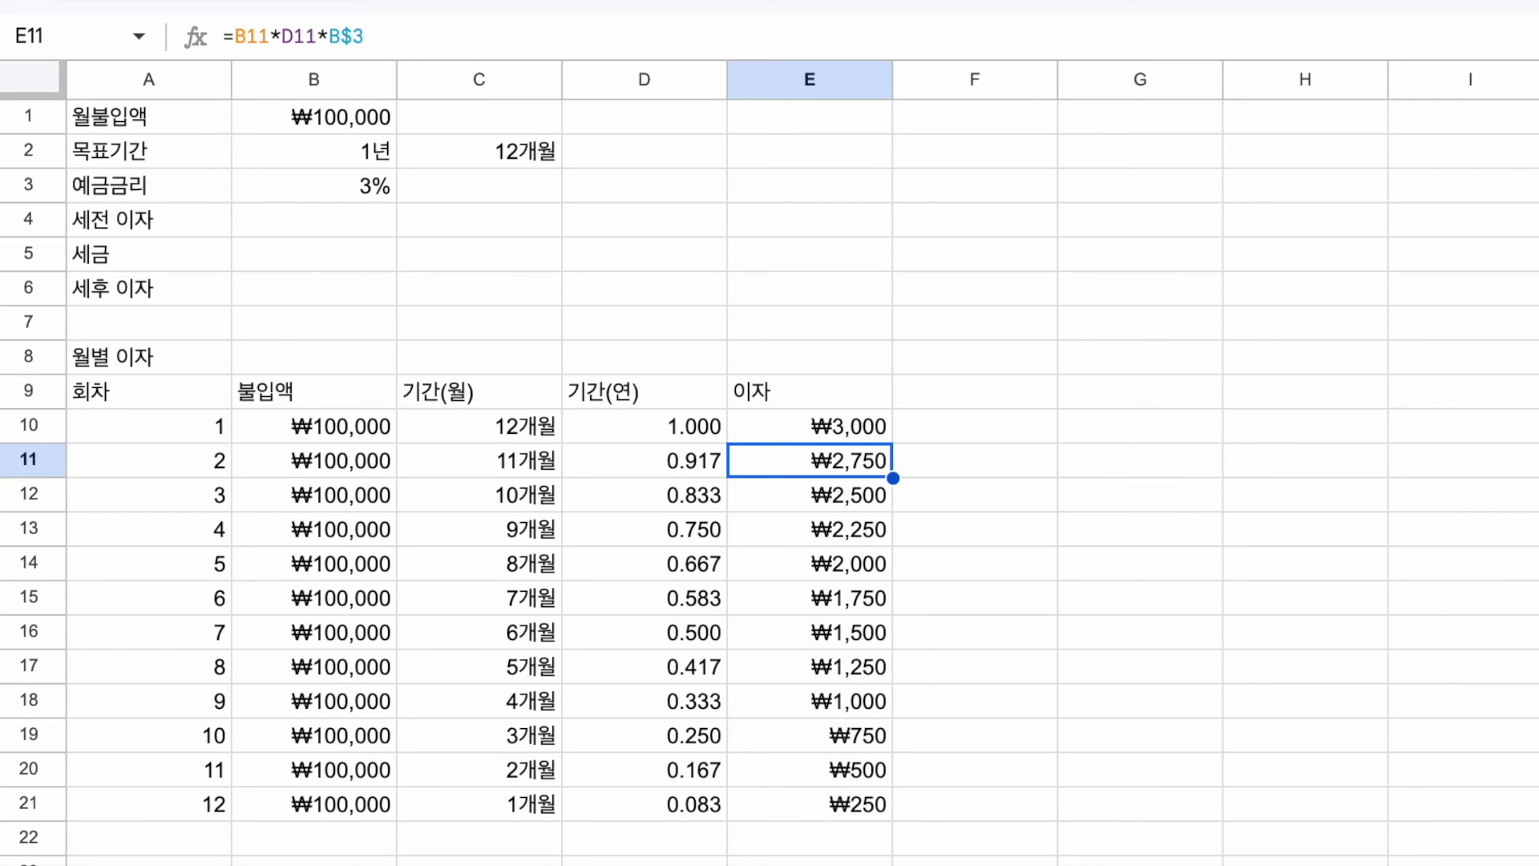
key(Down)
key(Down)
key(Down)
key(Down)
key(Down)
key(Down)
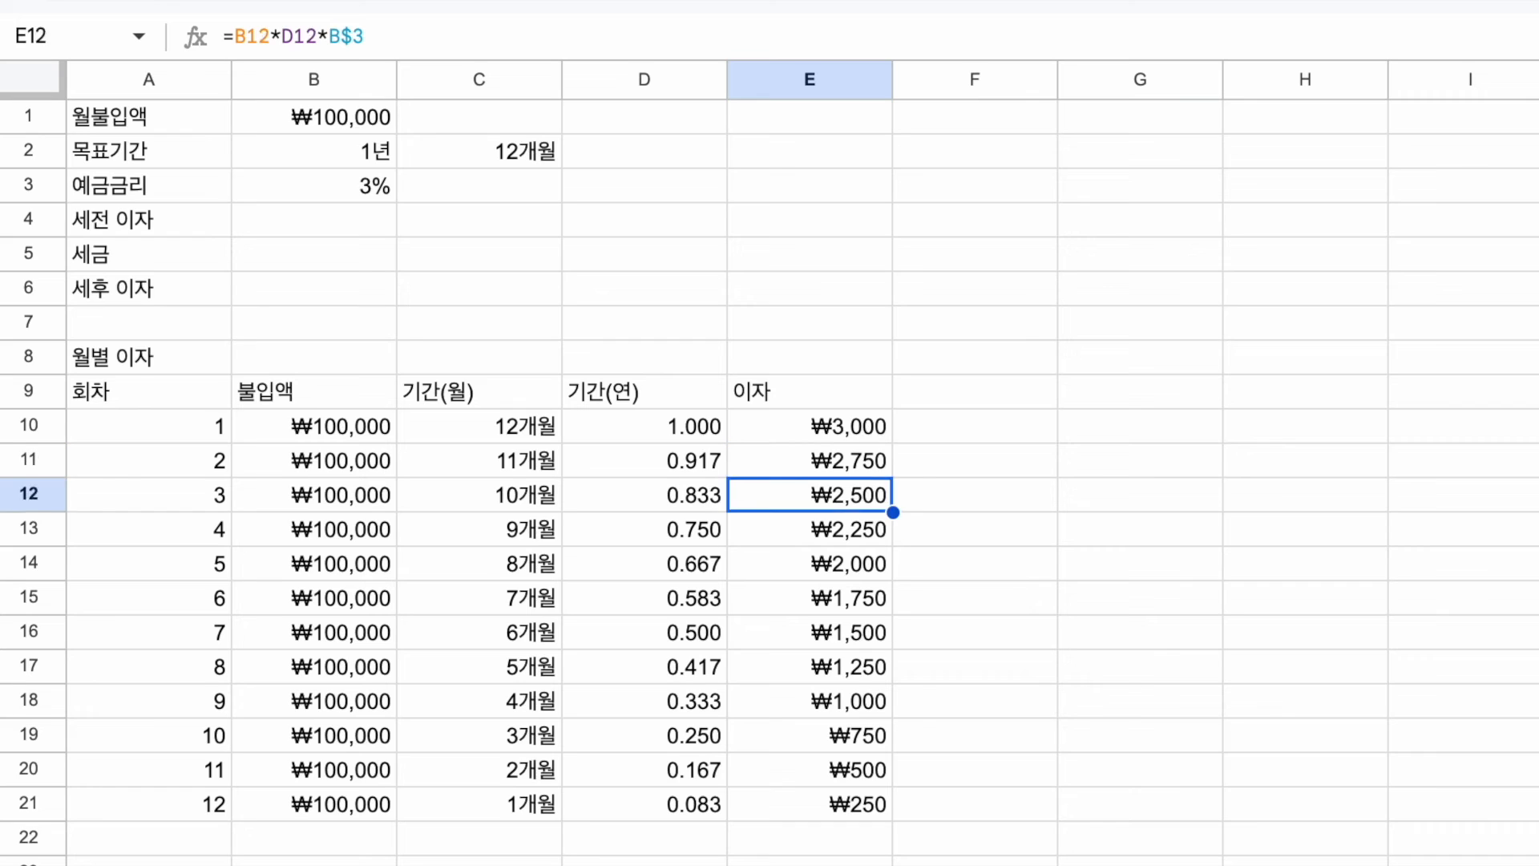
key(Down)
key(Down)
key(Down)
key(Down)
key(Down)
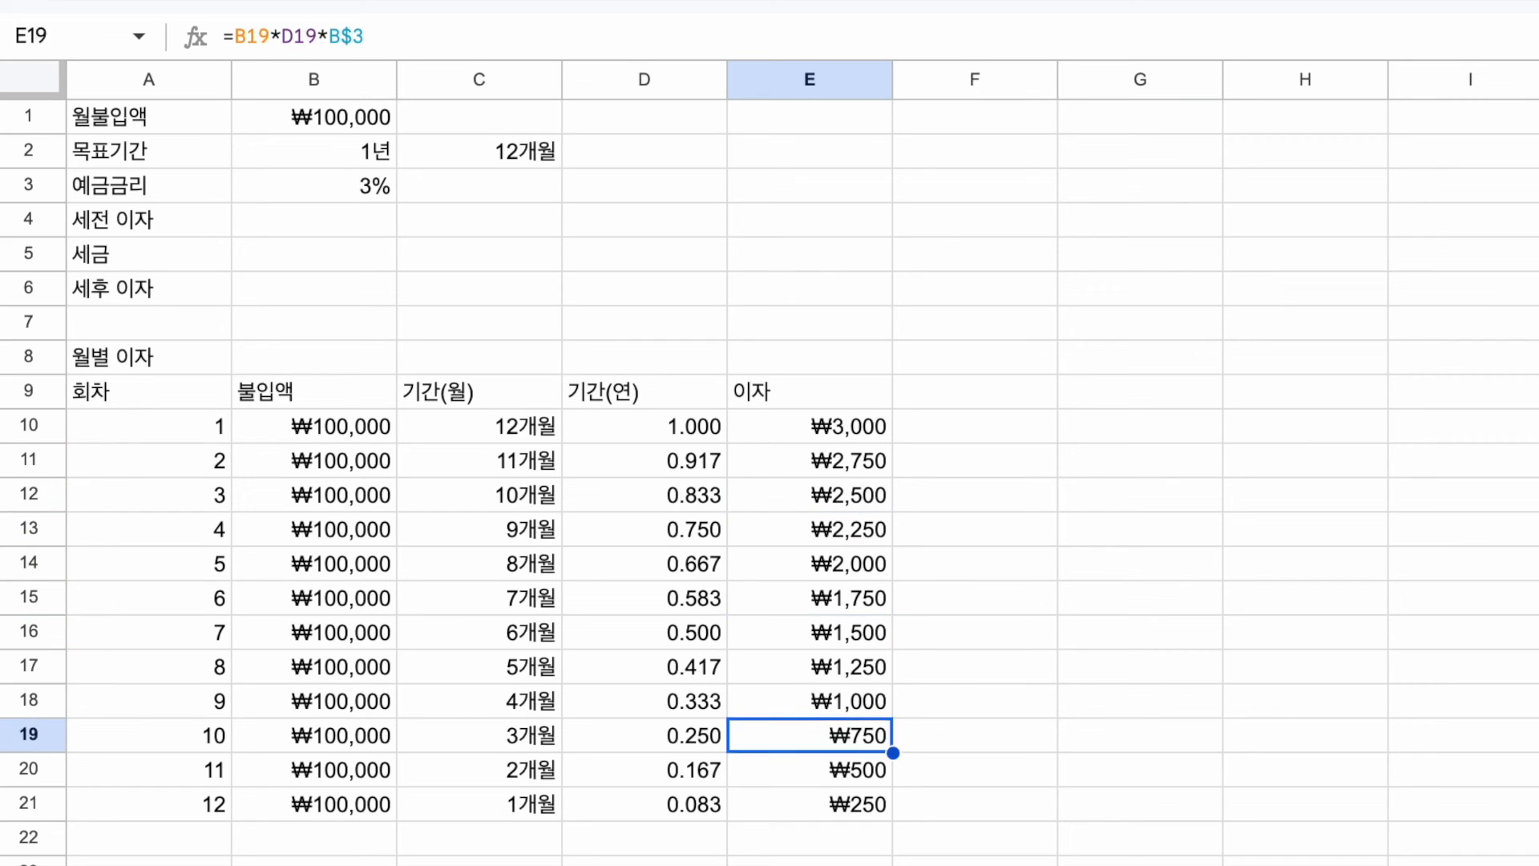
key(Up)
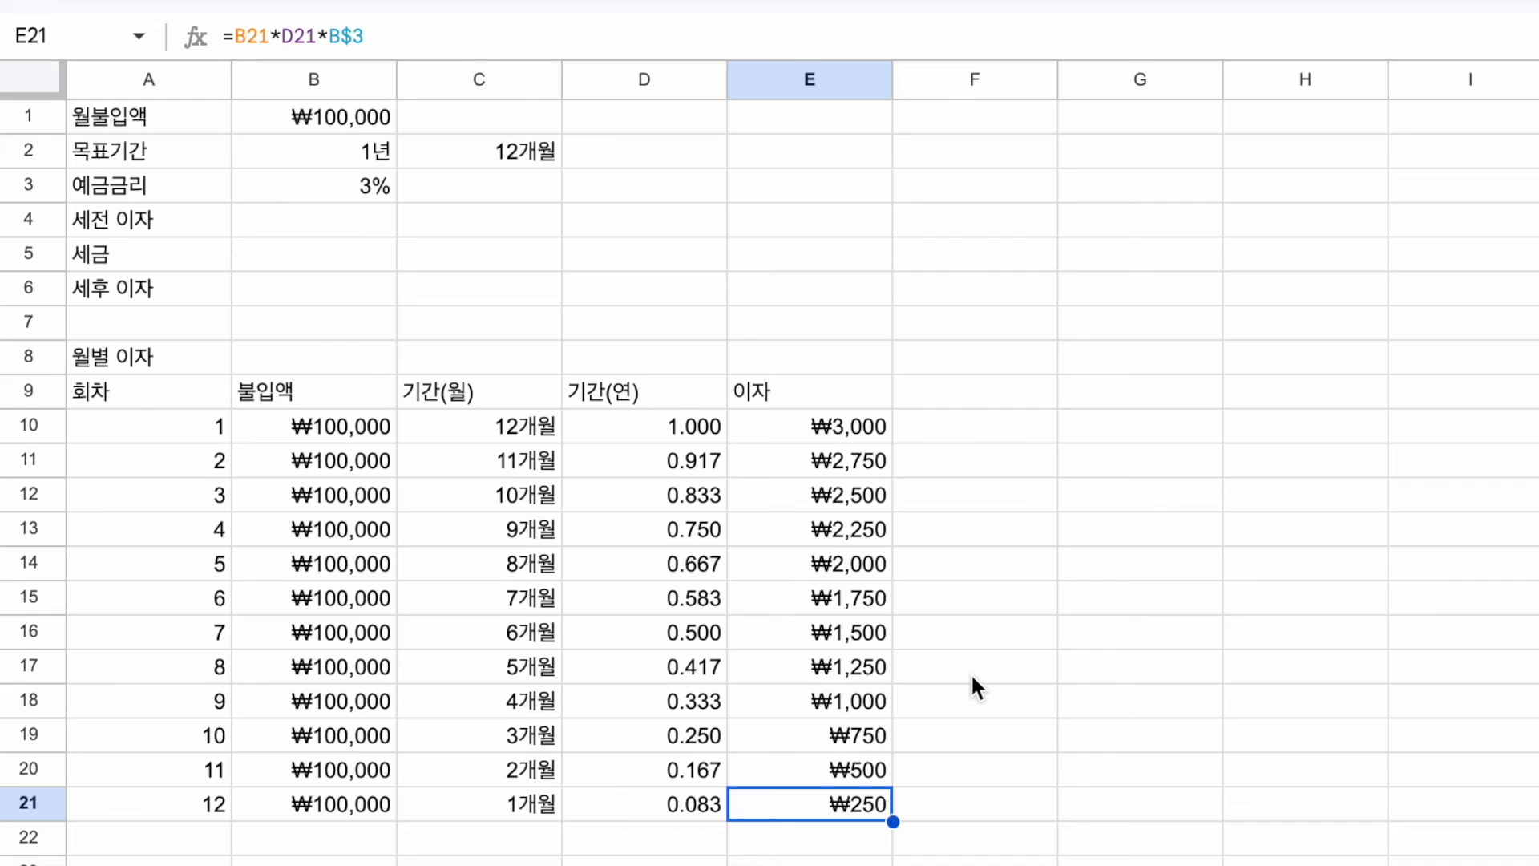
Step: Label A22 as 합계 and total the interest column in E22 with =SUM(E9:E21)
scroll(971, 677, down, 1)
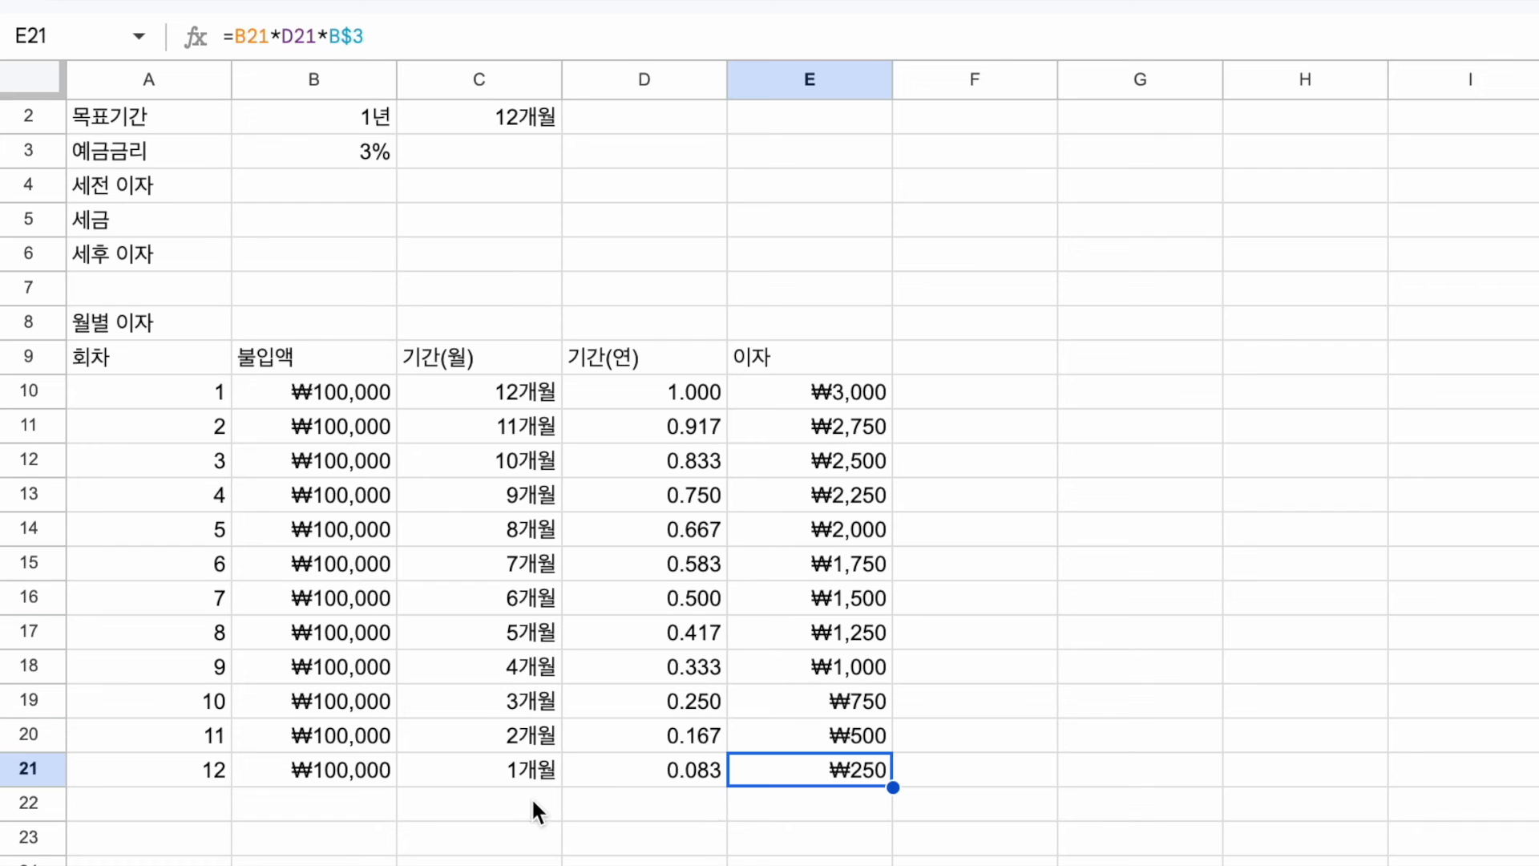
click(147, 805)
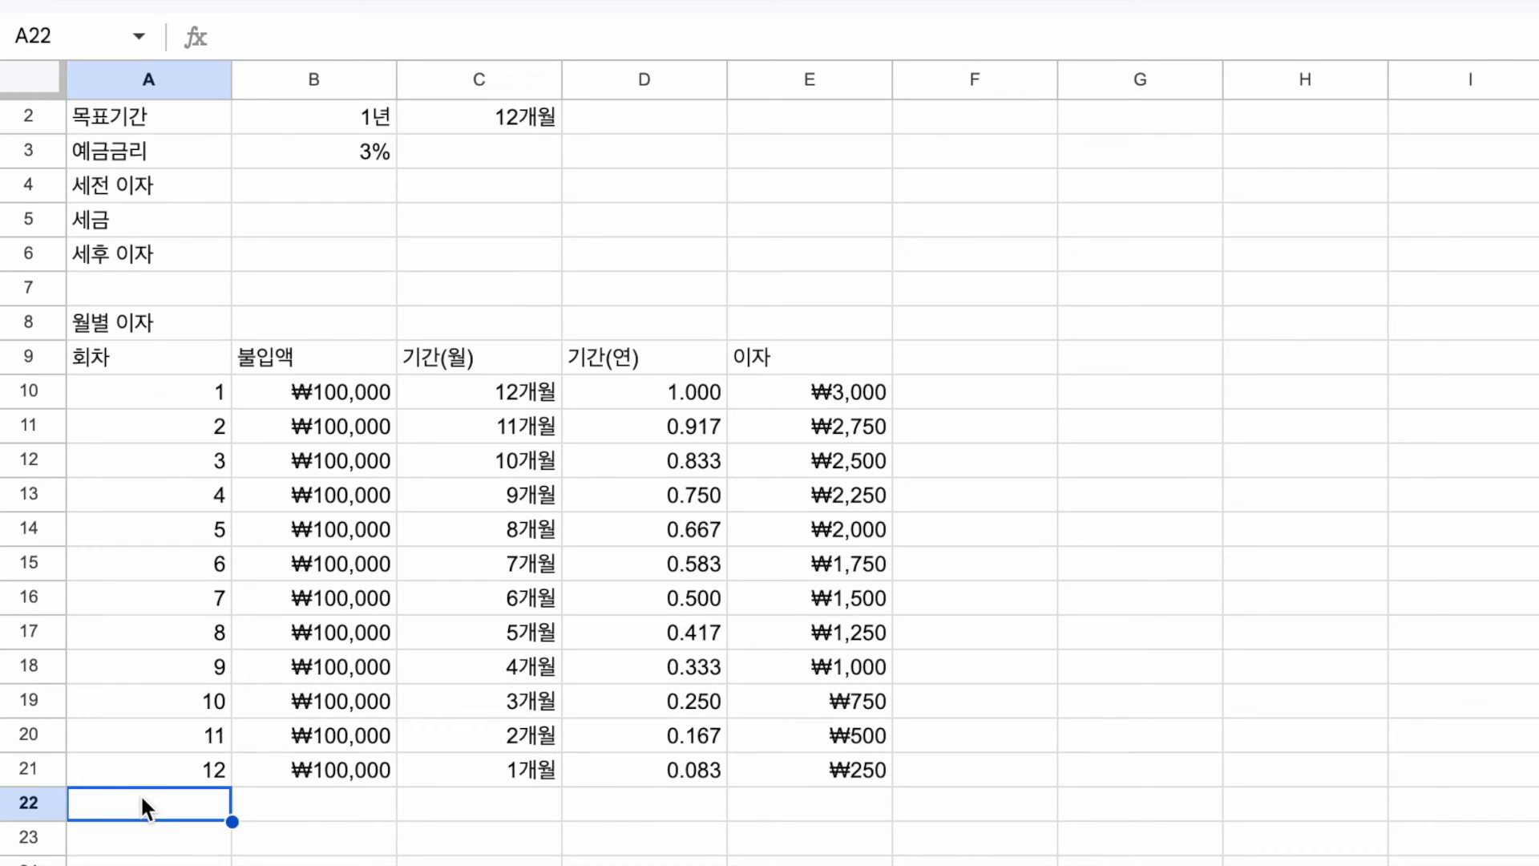
text(합계)
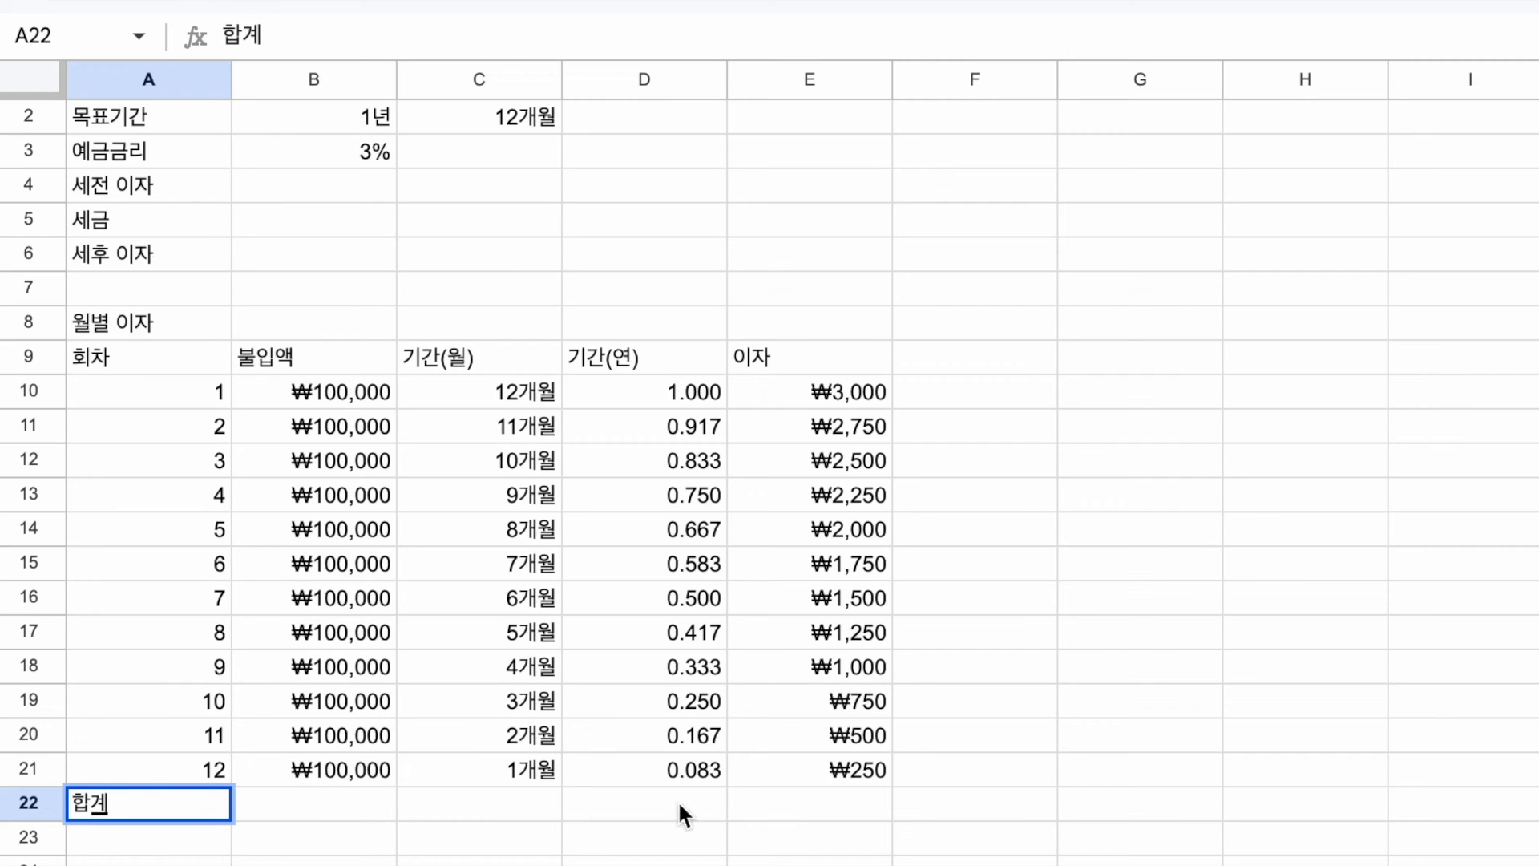
click(765, 806)
text(=)
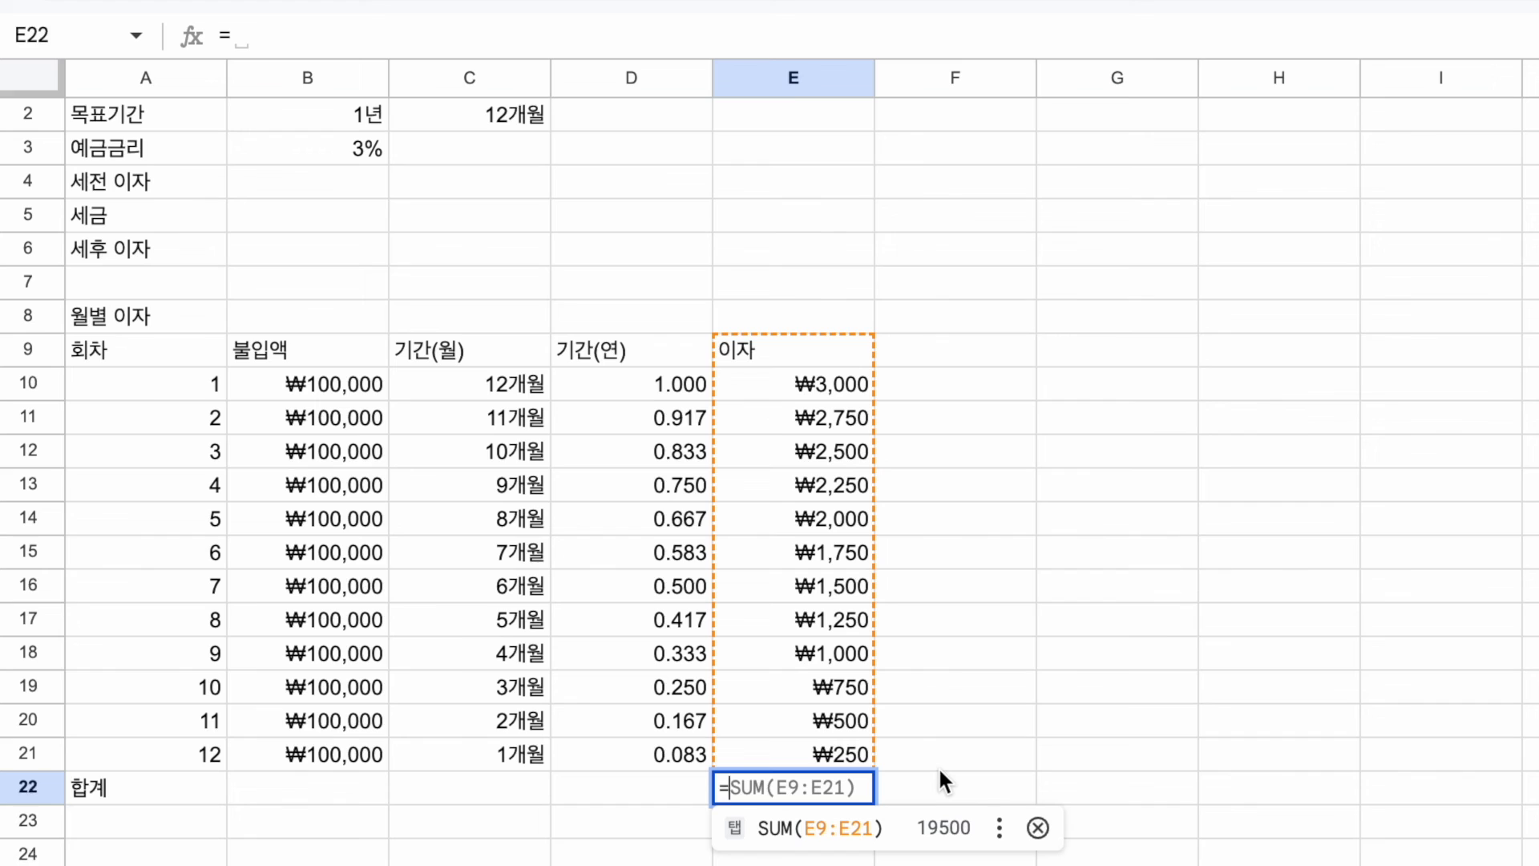
key(Tab)
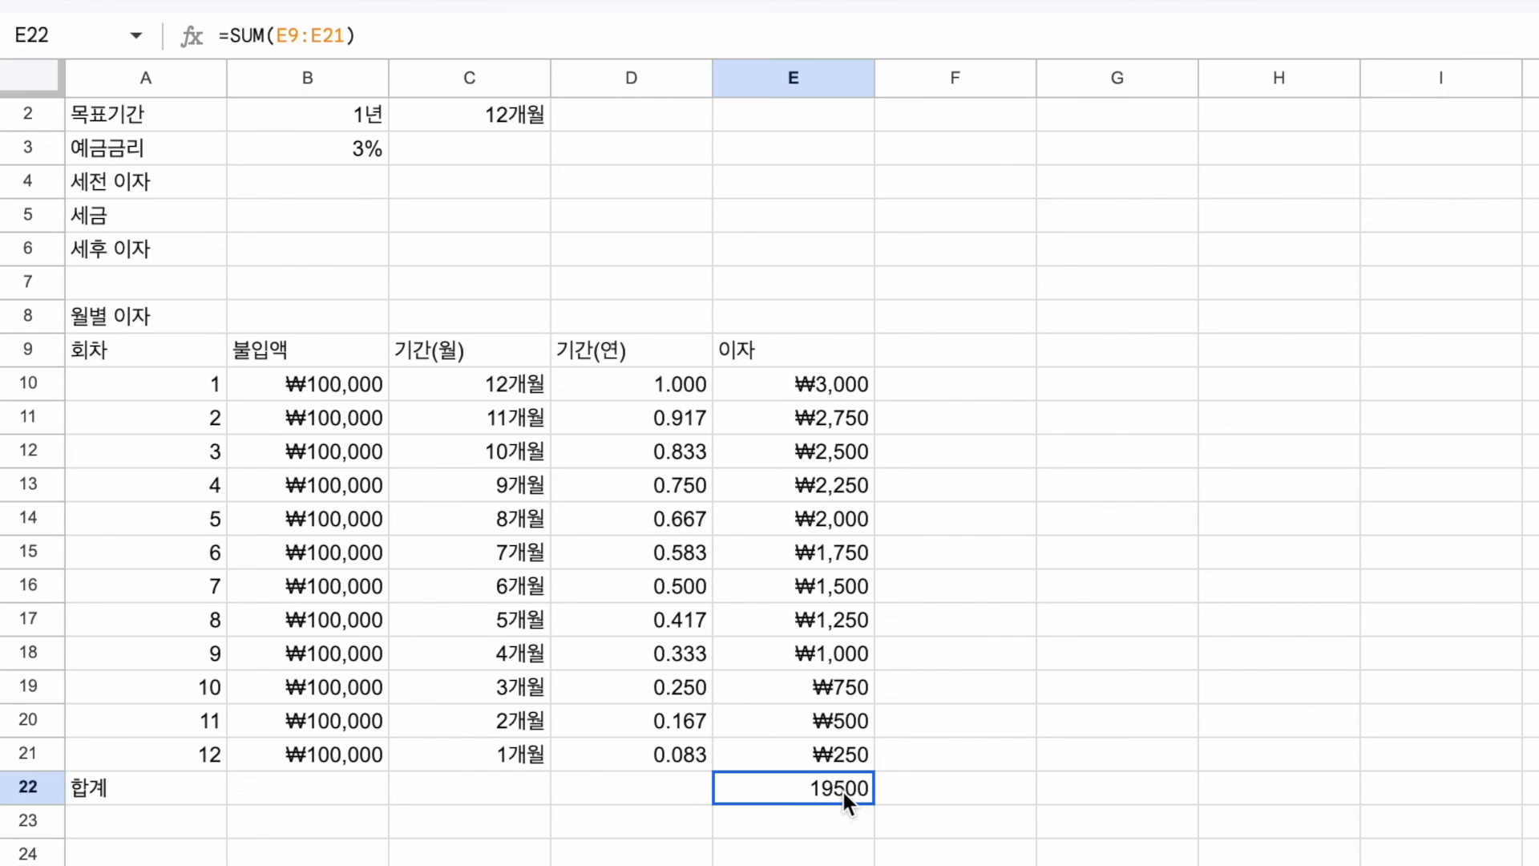
Step: Link 세전 이자 in B4 to the interest total with =E22 and format it as rounded currency (통화 반올림됨)
click(345, 194)
text(=)
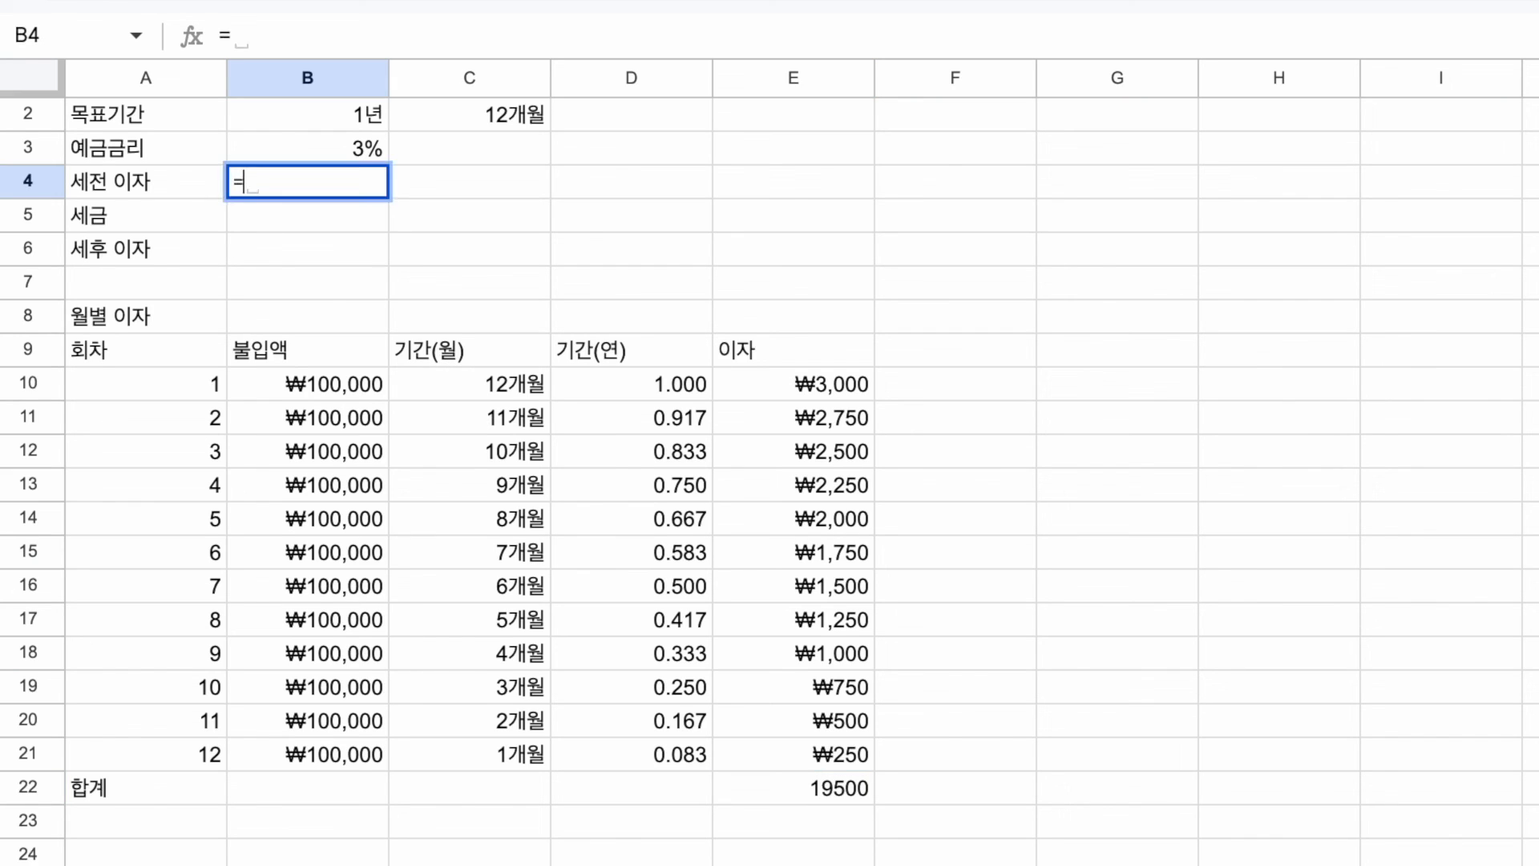
click(810, 788)
key(Return)
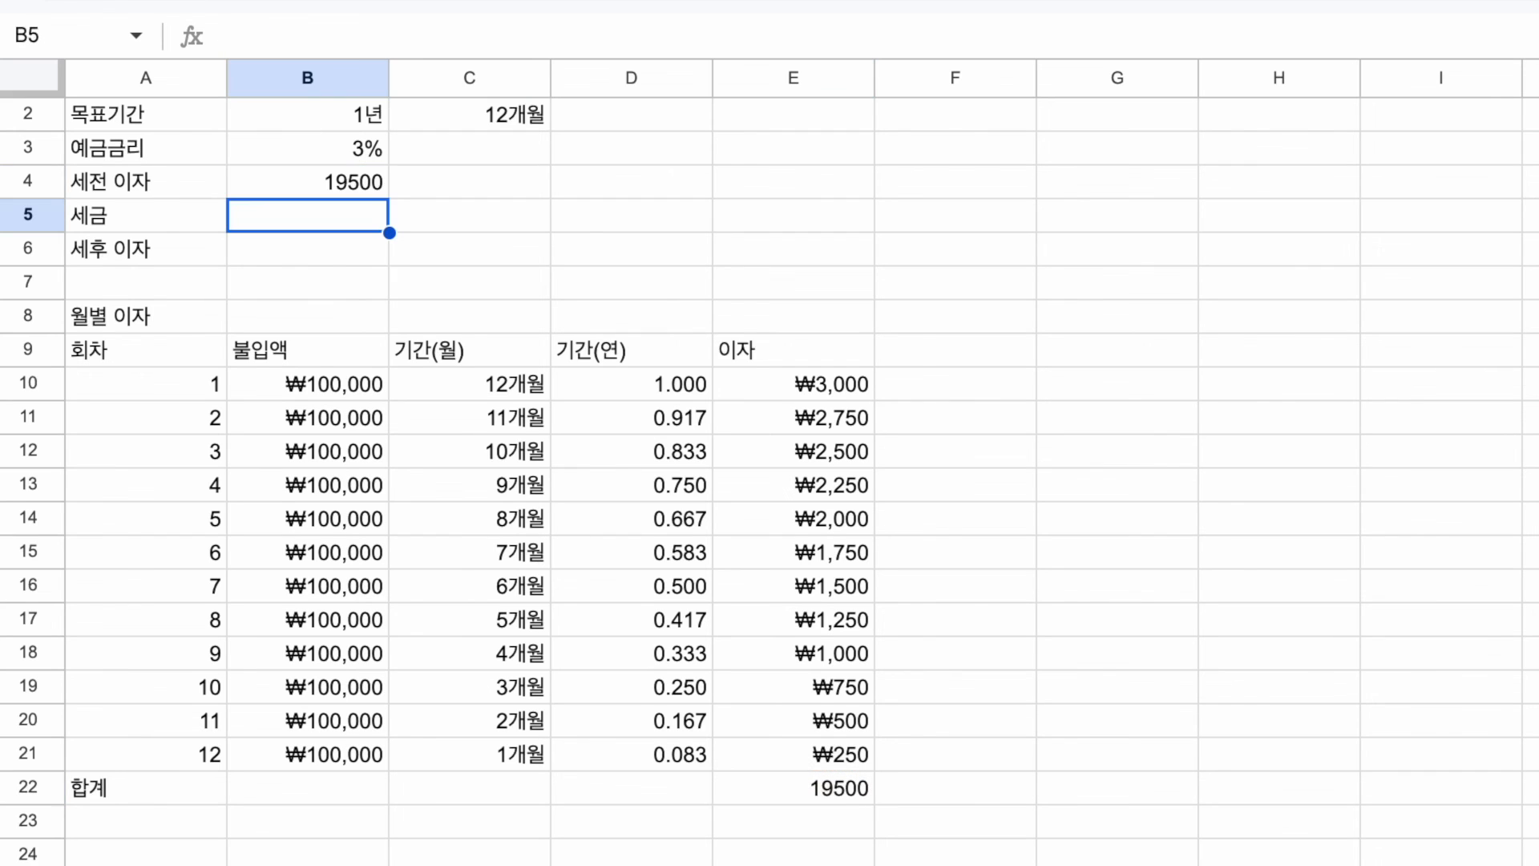
click(335, 181)
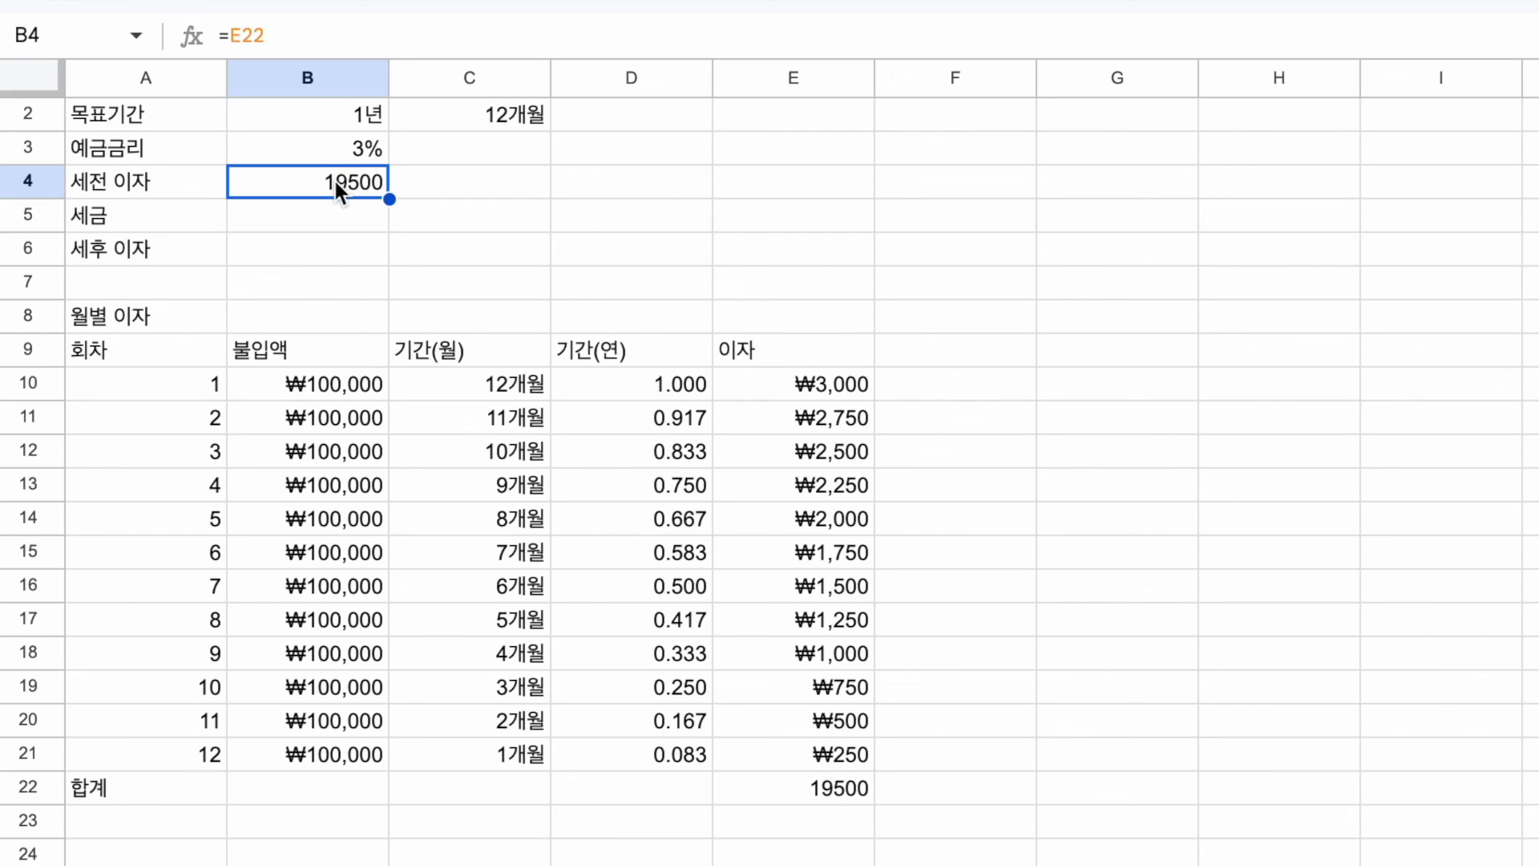
click(380, 1)
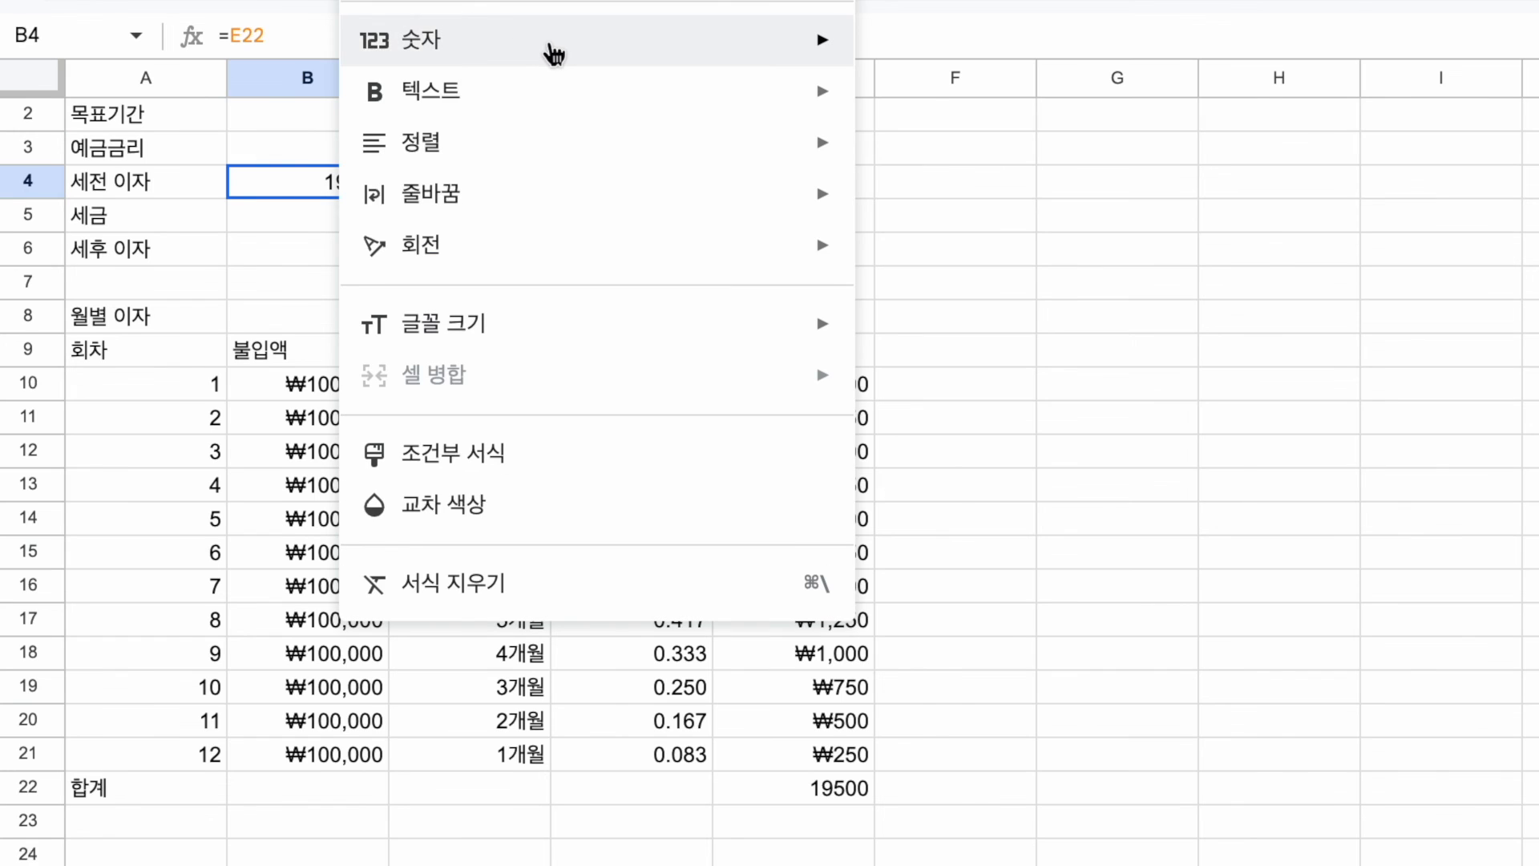
mouse_move(550, 50)
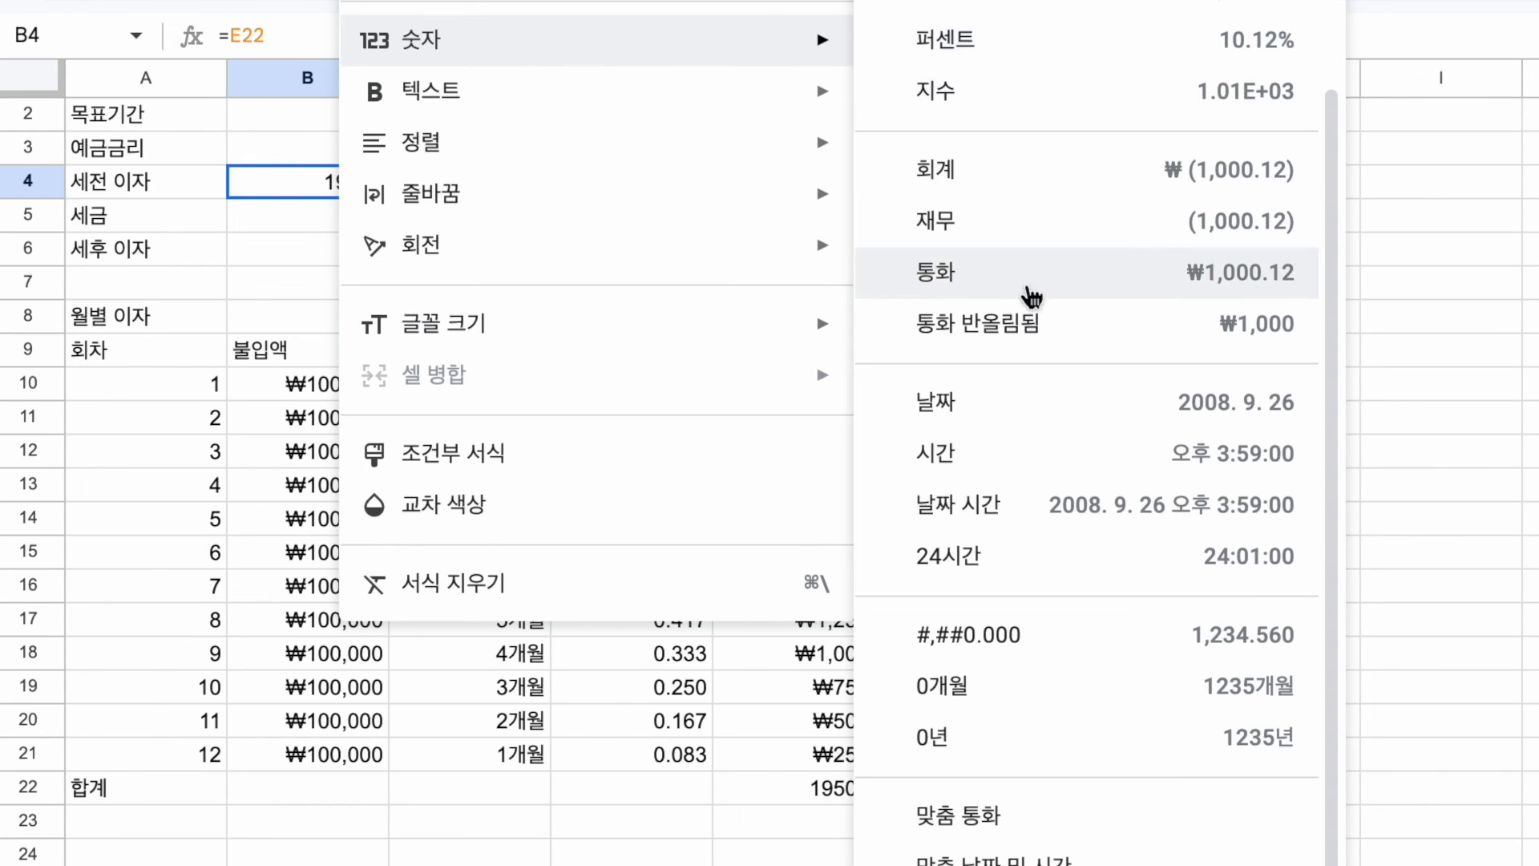
click(1076, 345)
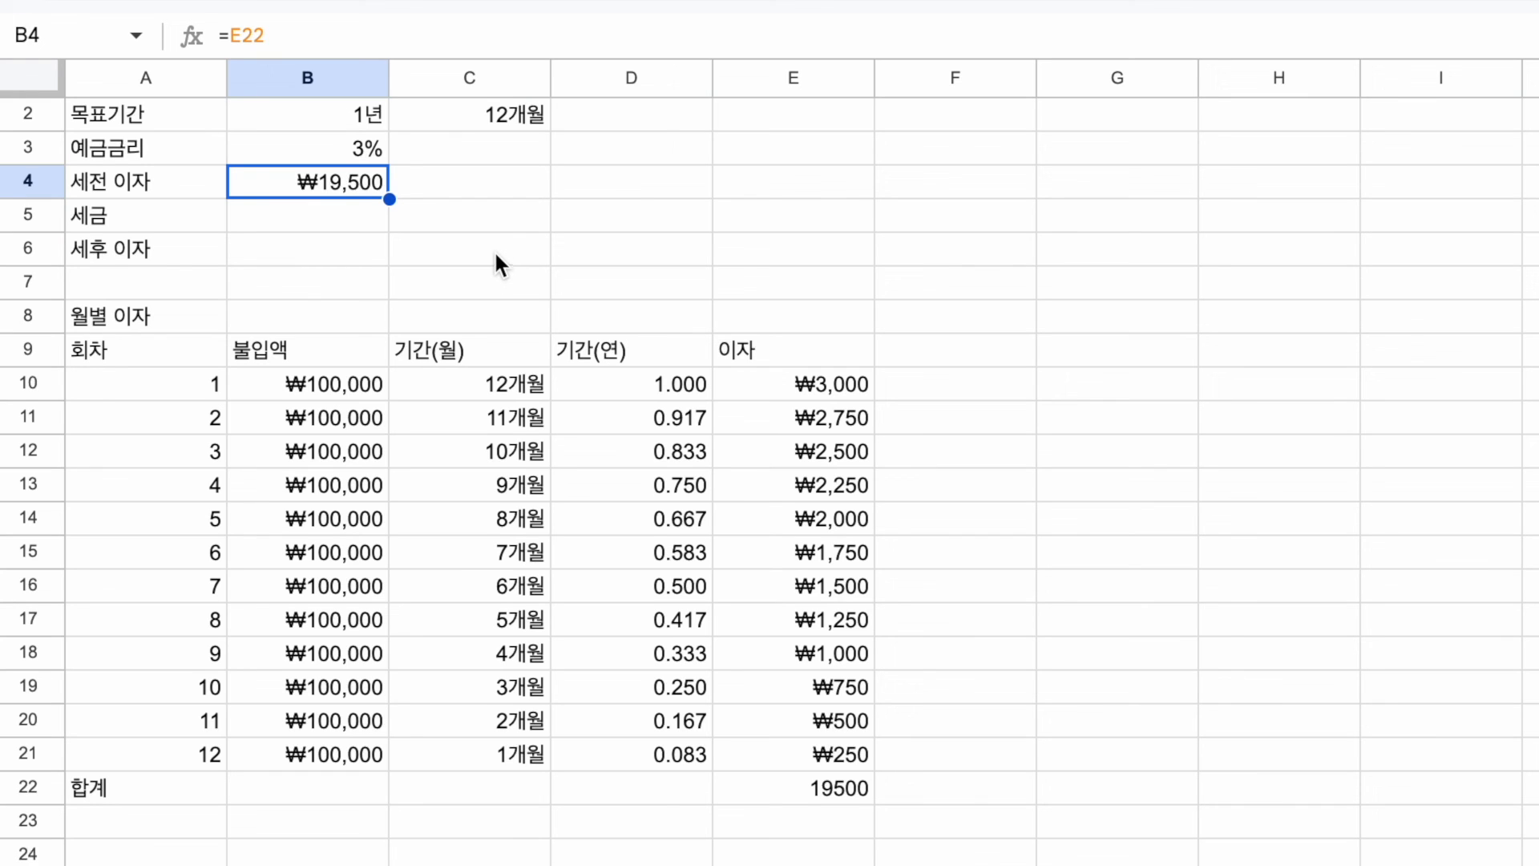
Step: Calculate 세금 in B5 as =B4*0.154 and decline the autofill suggestion for B6
scroll(492, 212, up, 1)
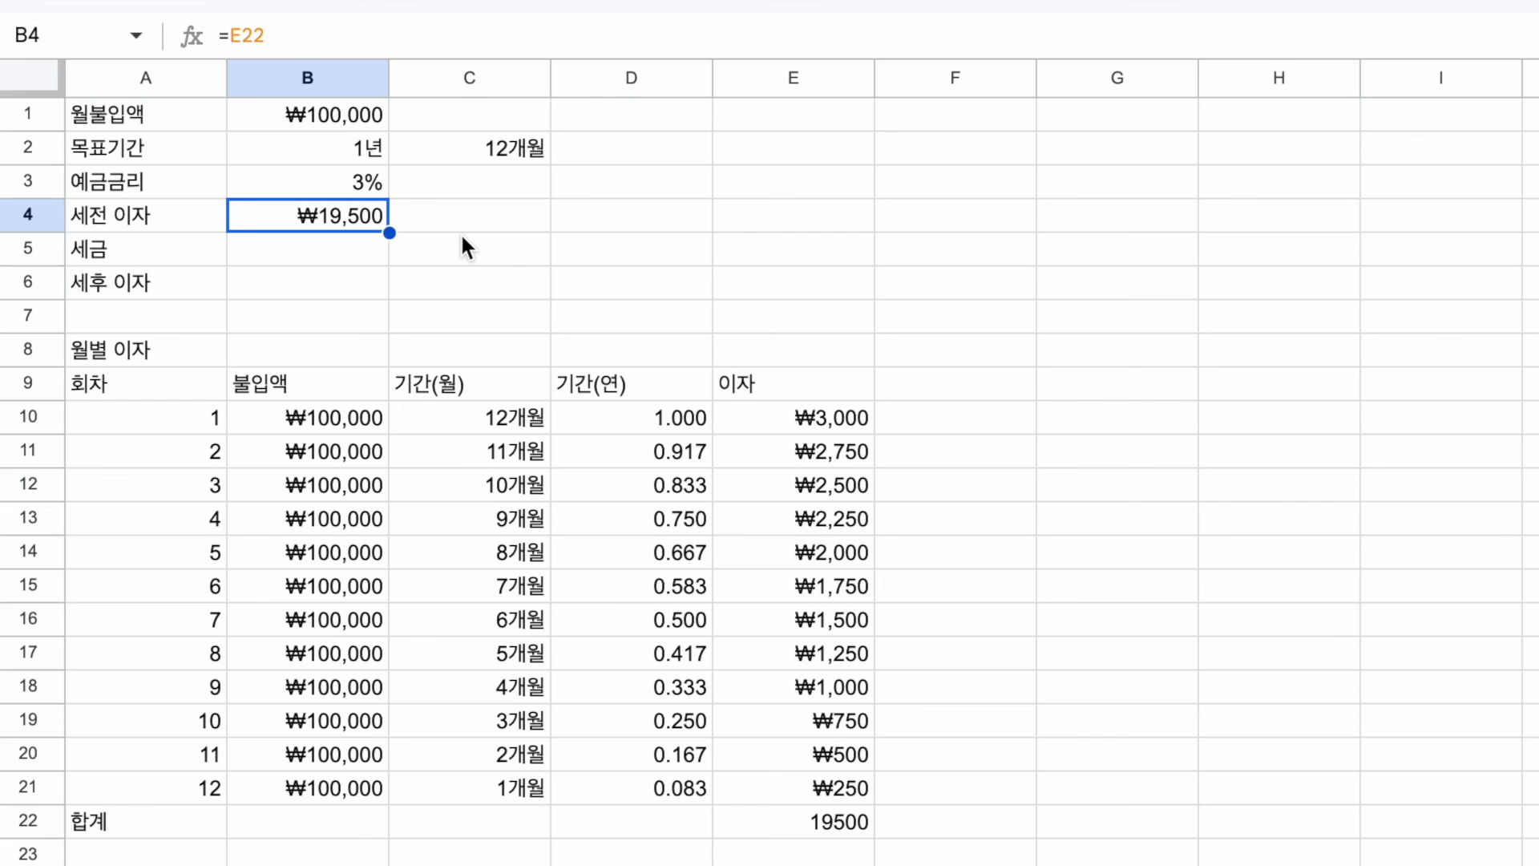
click(338, 257)
text(=)
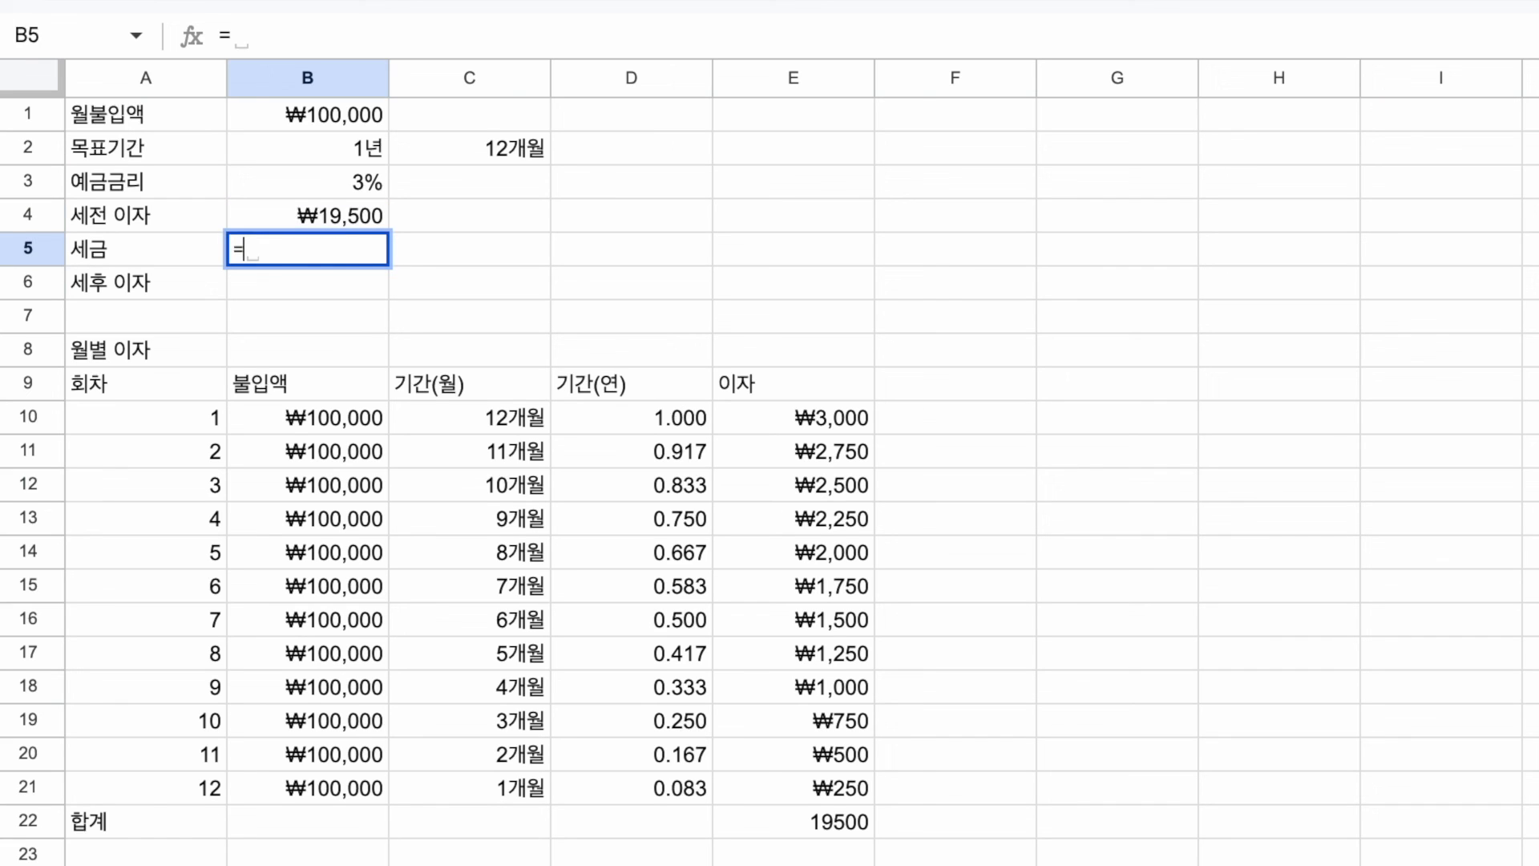
click(350, 220)
text(*)
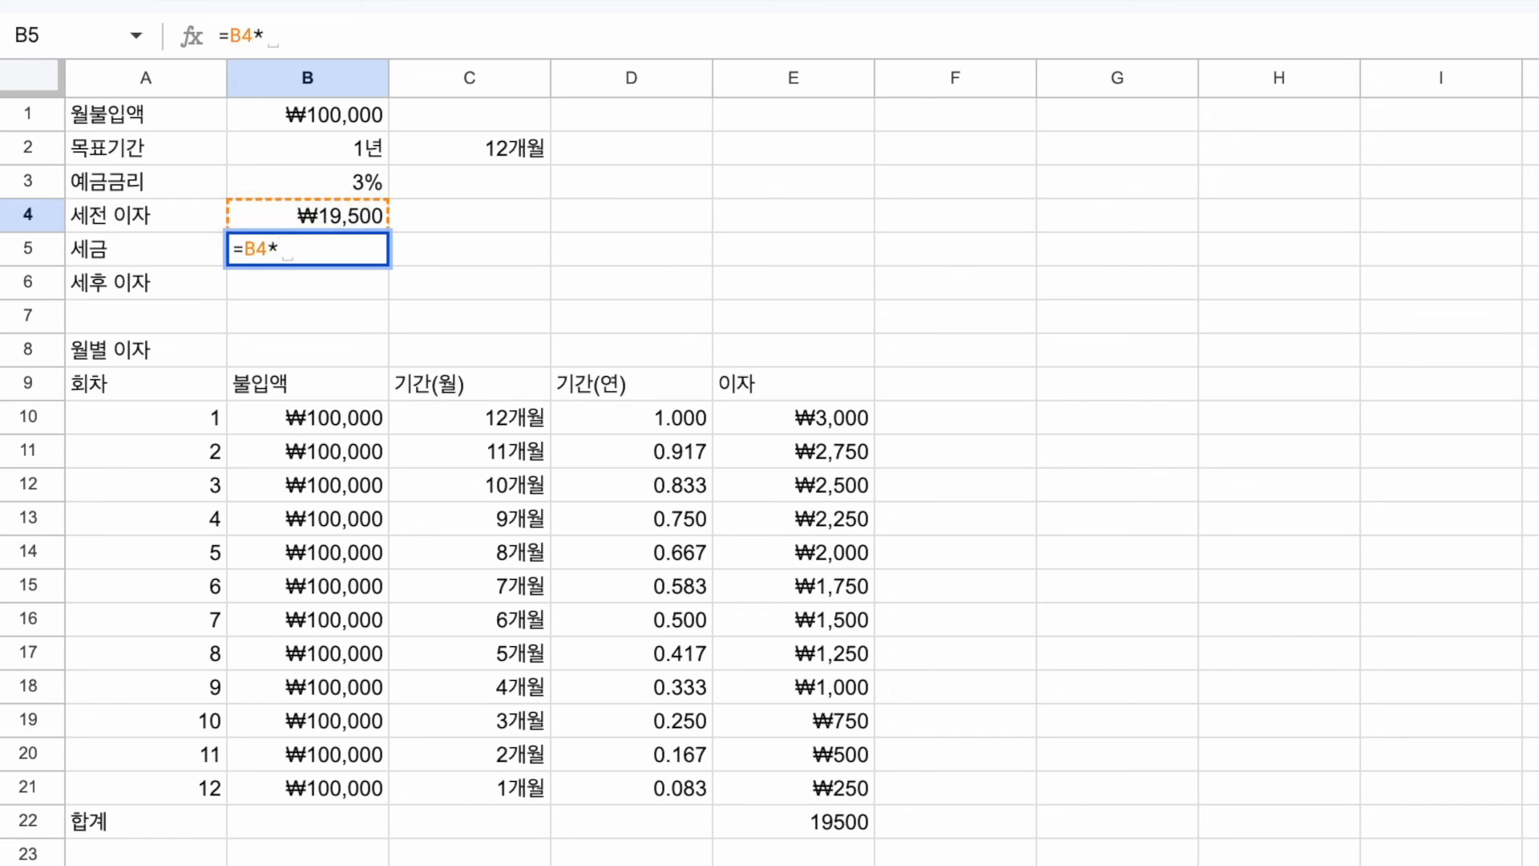
text(0.154)
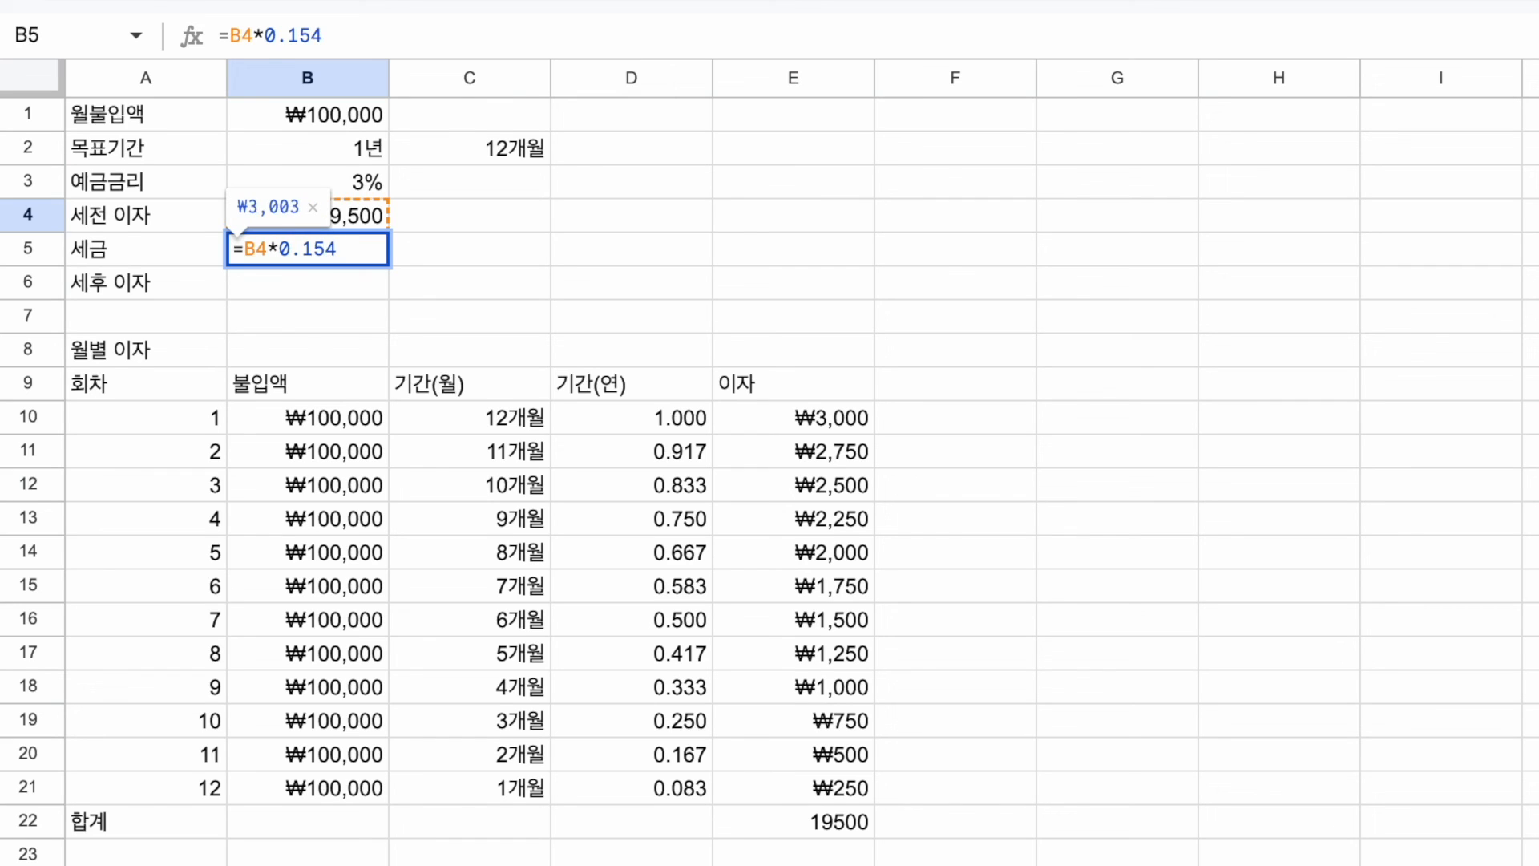
key(Return)
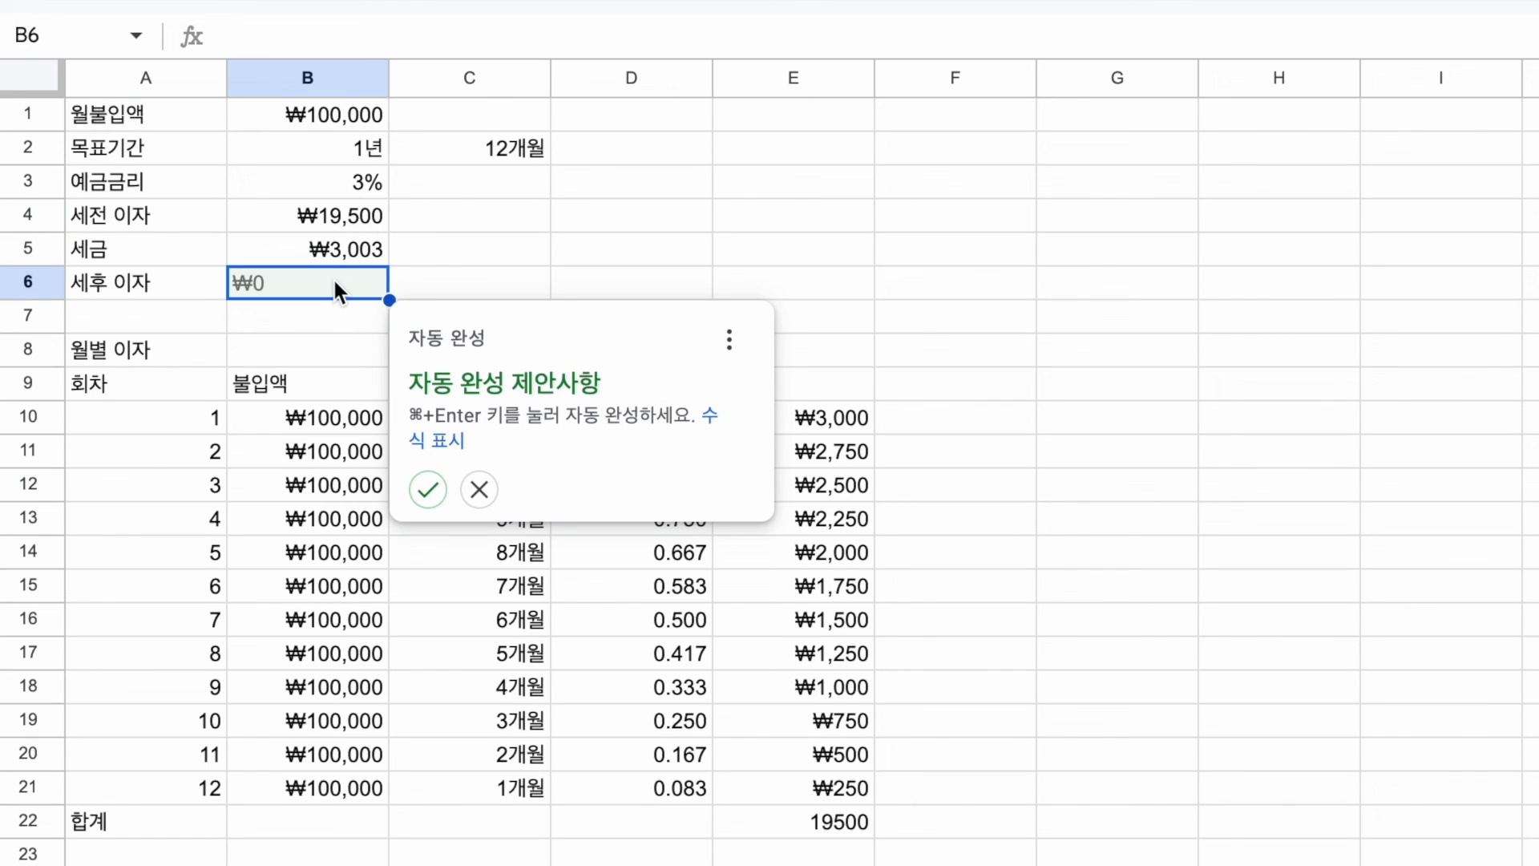
click(479, 490)
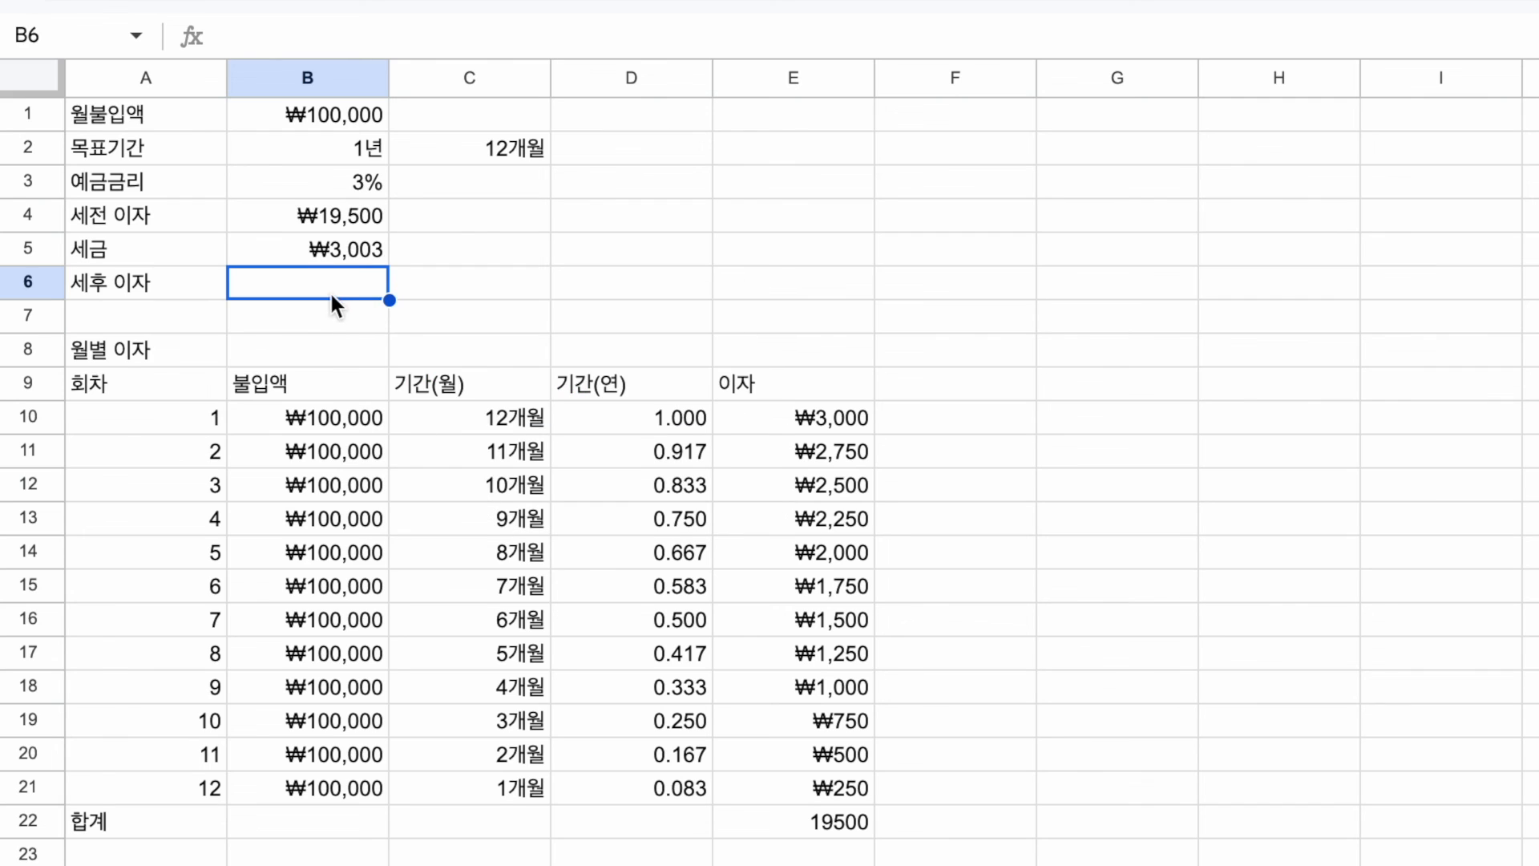
Step: Calculate 세후 이자 in B6 as =B4-B5 and check the formula
text(=)
click(353, 220)
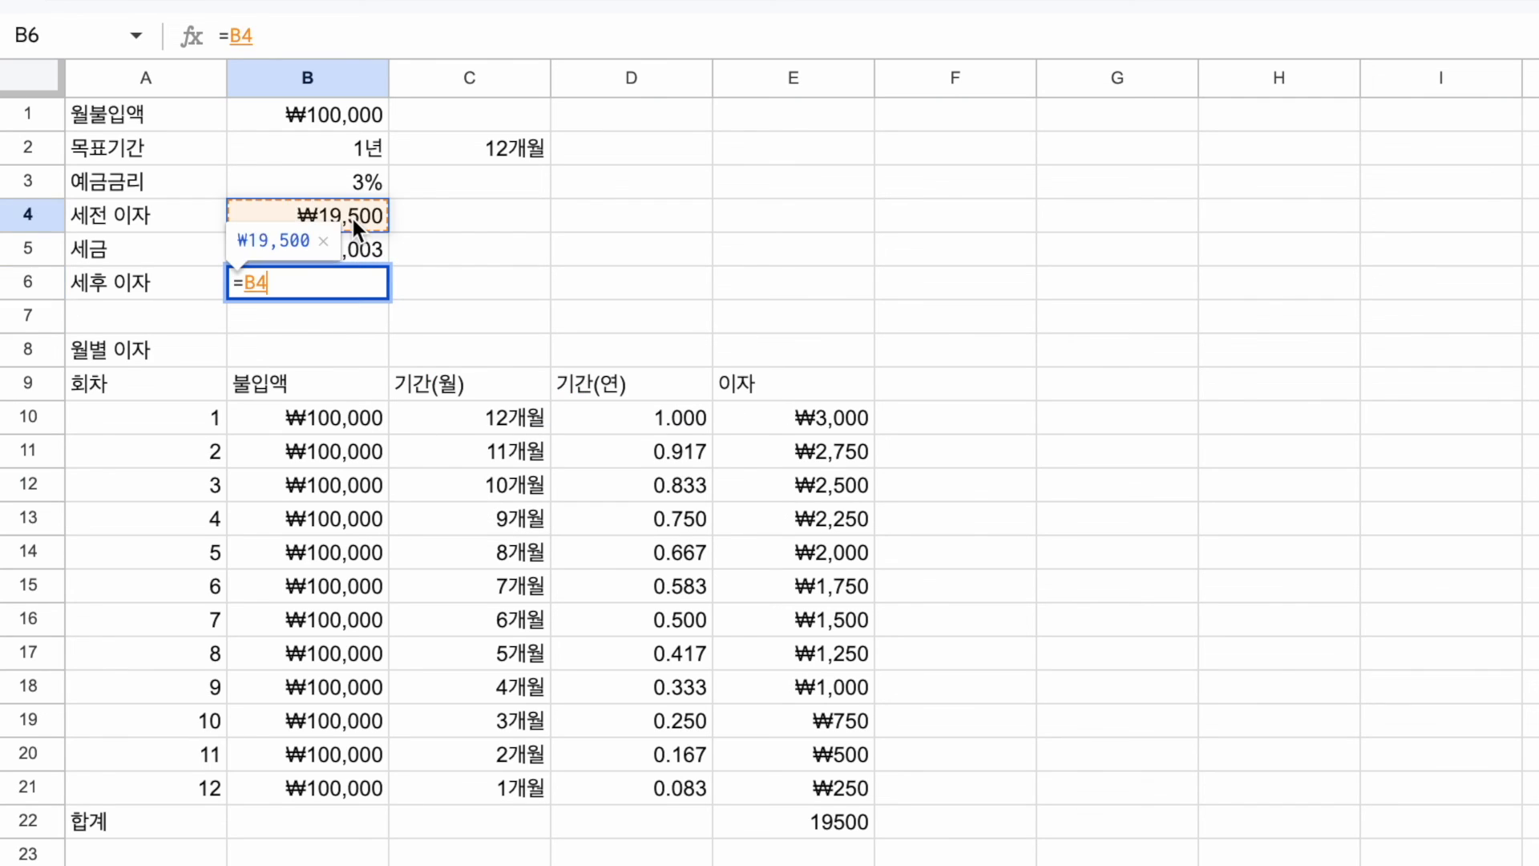
text(-)
click(353, 255)
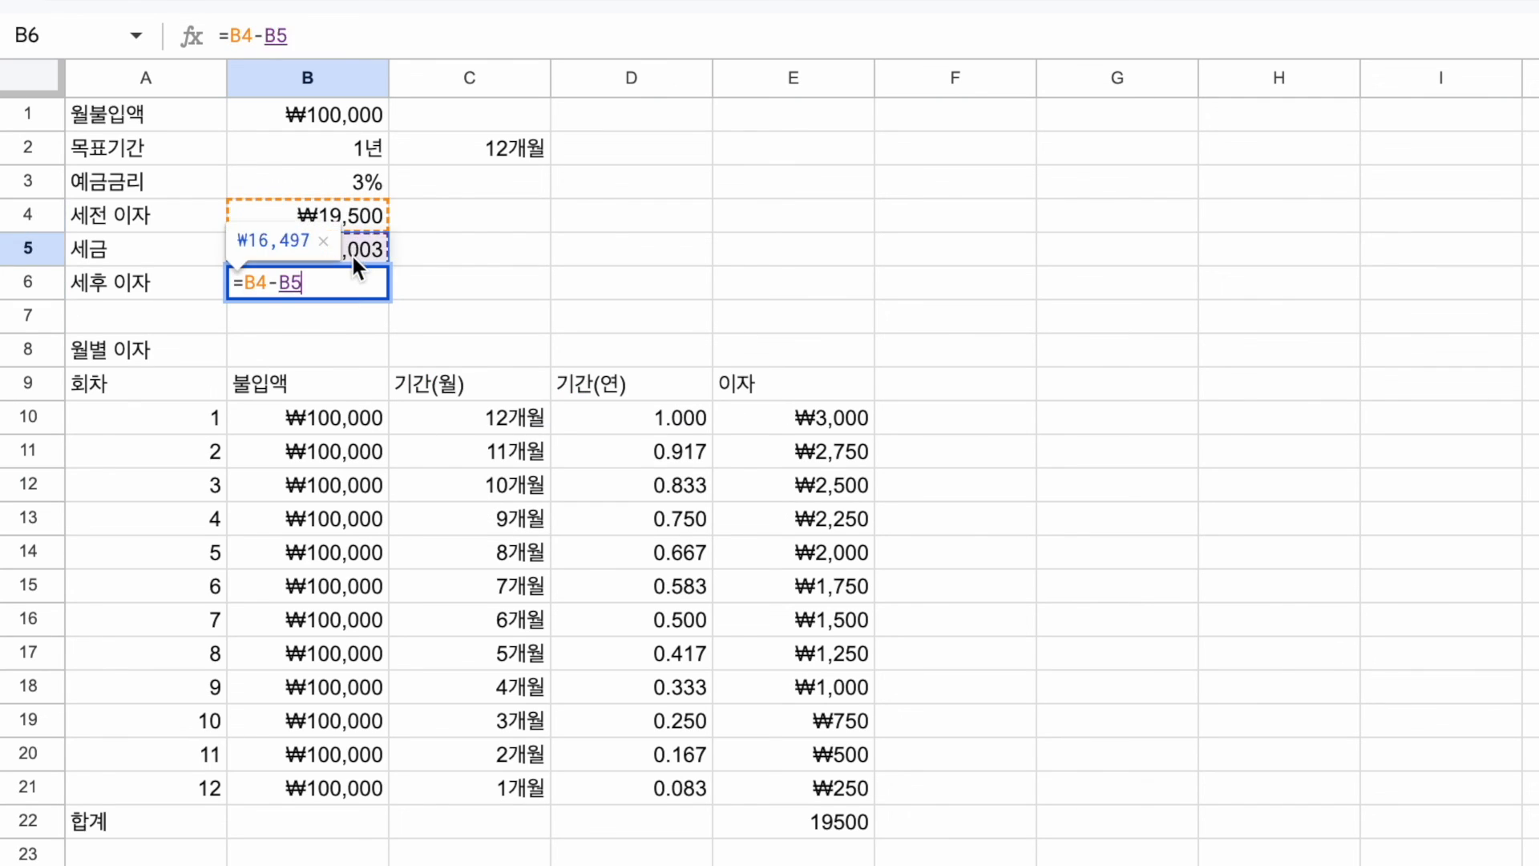
key(Return)
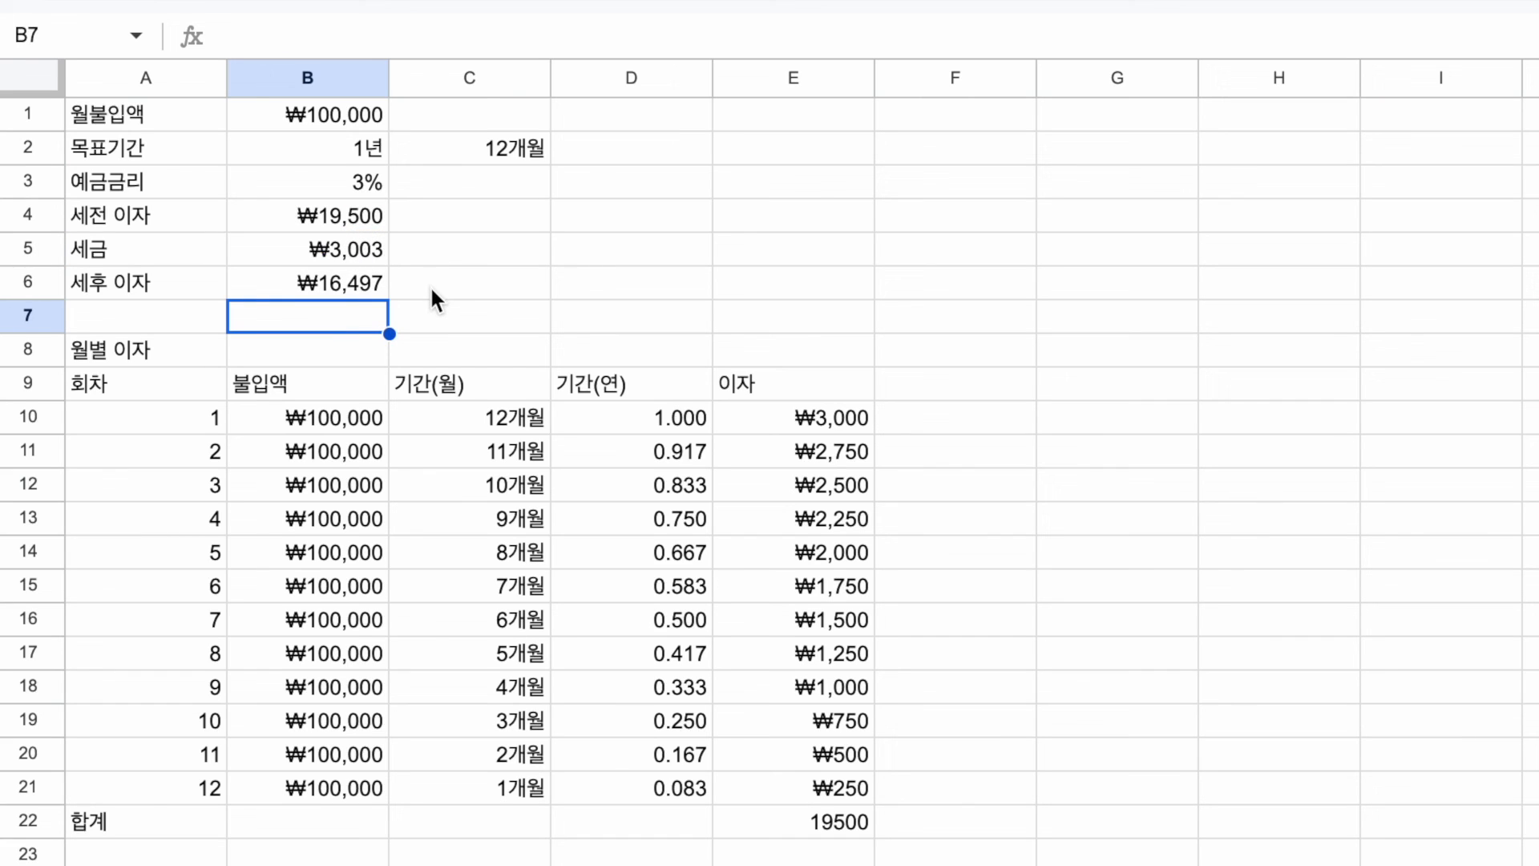
click(359, 287)
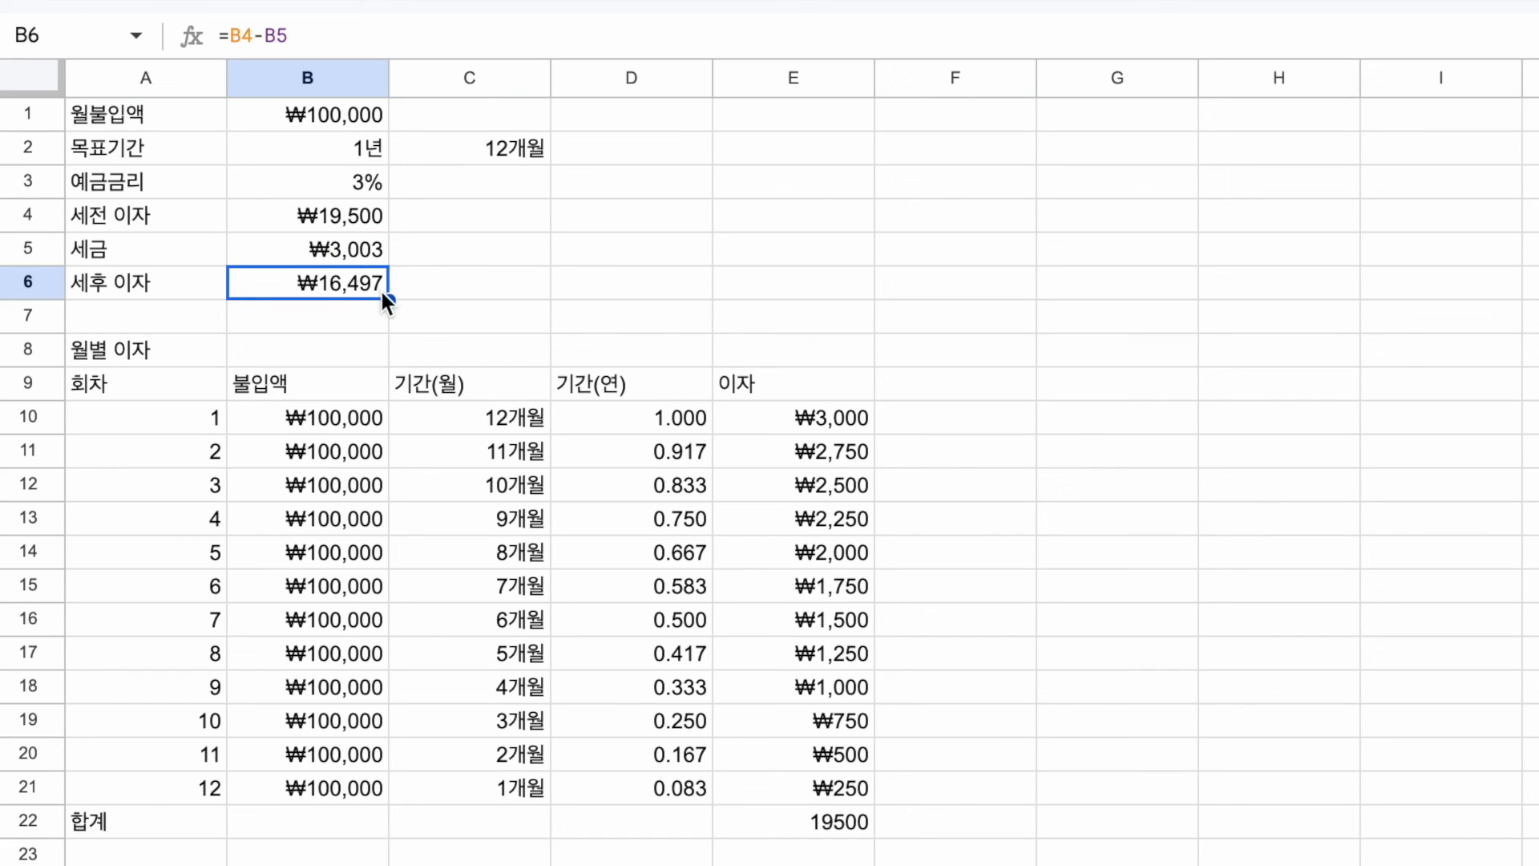